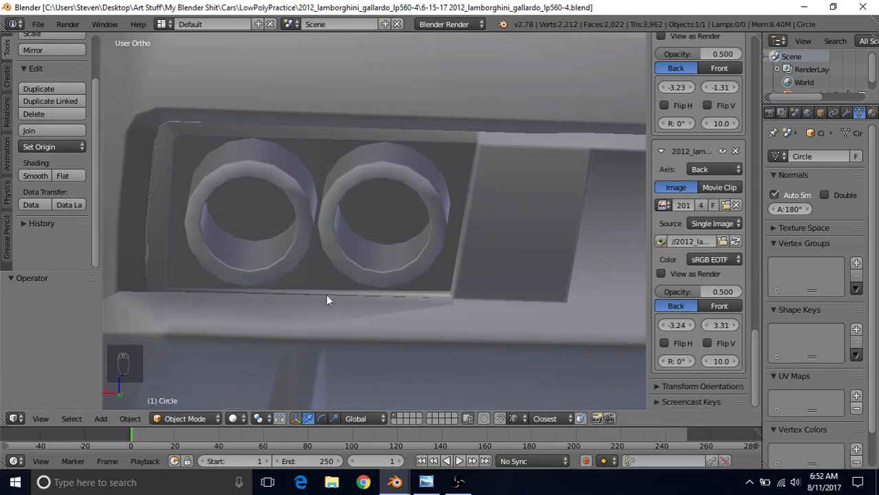
Dissolve the three connected edges running from the exhaust recess's lower corner diagonally down the bumper ledge toward the fin.
scroll(427, 310, down, 3)
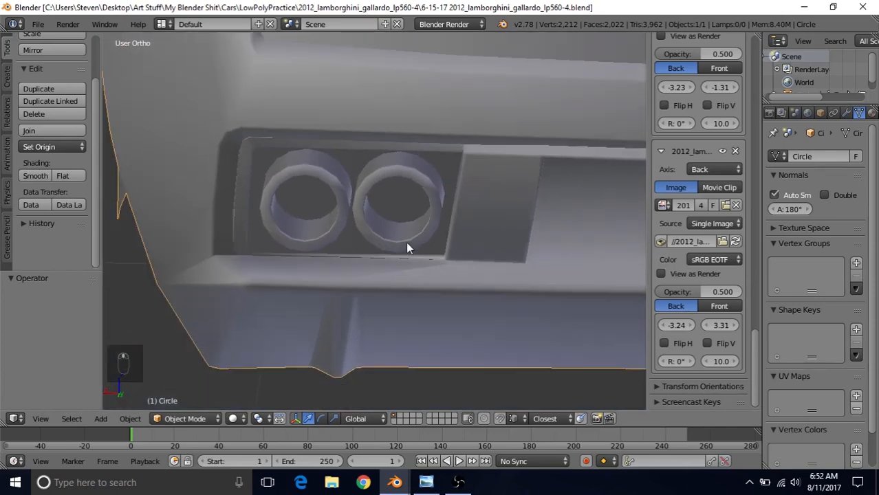
key(Tab)
scroll(336, 290, up, 3)
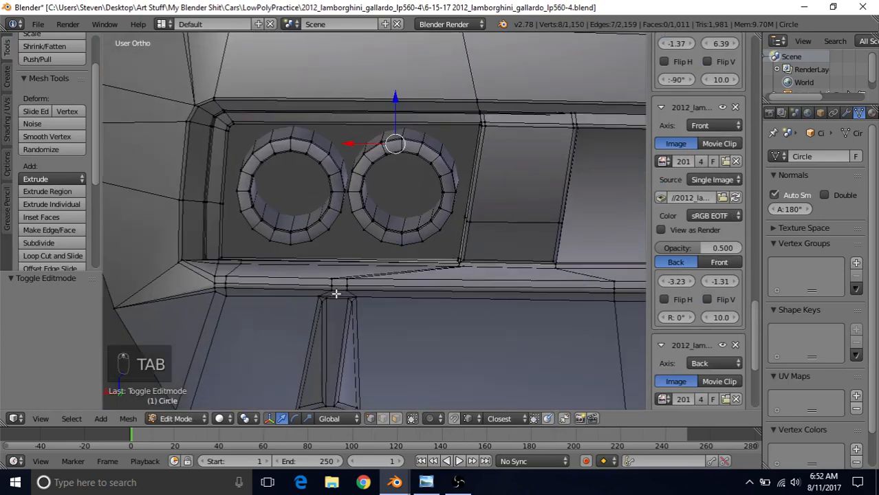
scroll(348, 311, up, 3)
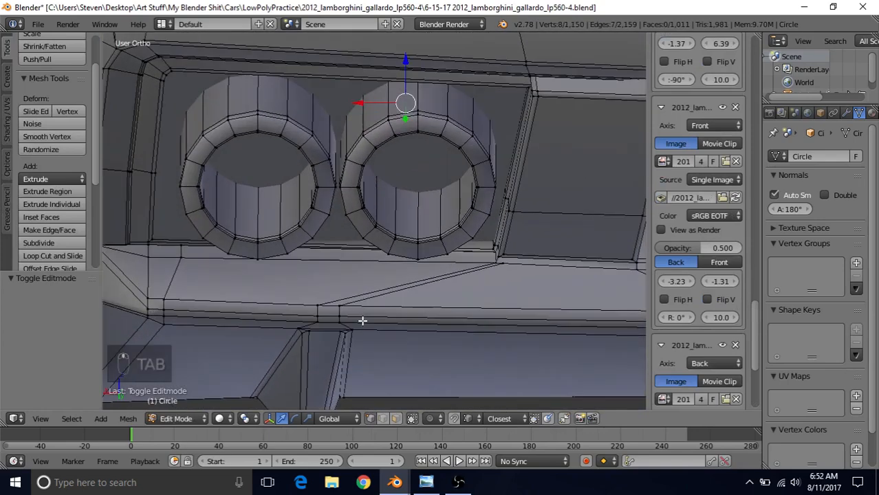
alt+right_click(371, 300)
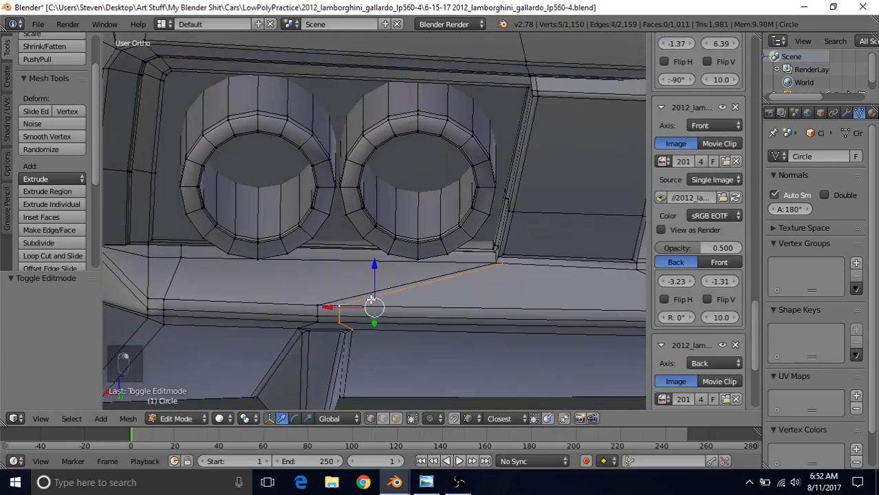
middle_drag(370, 299, 376, 283)
key(c)
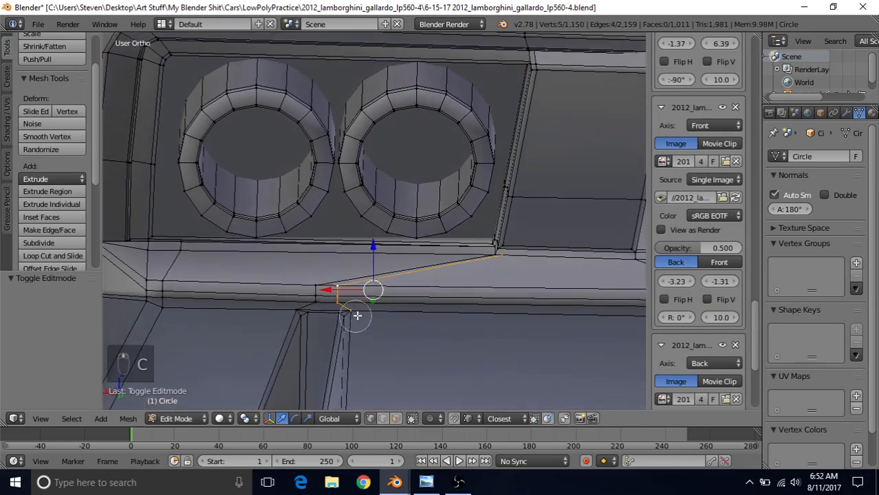
middle_click(352, 321)
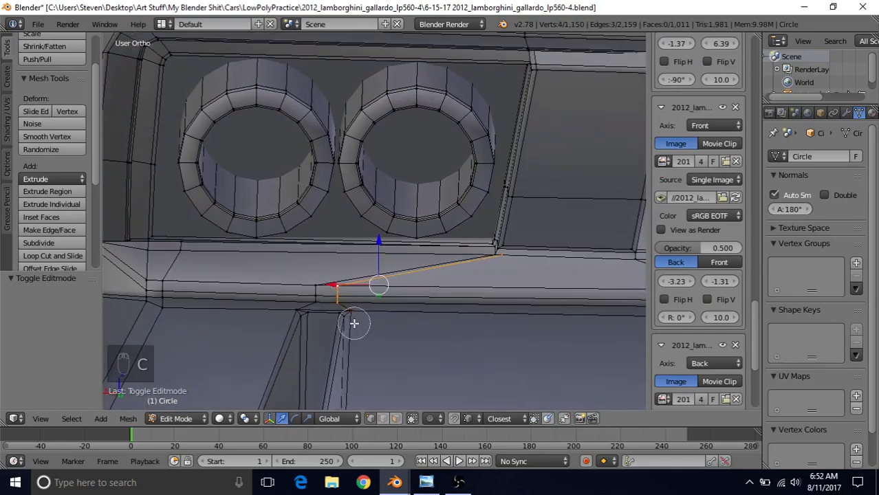
right_click(353, 321)
key(Delete)
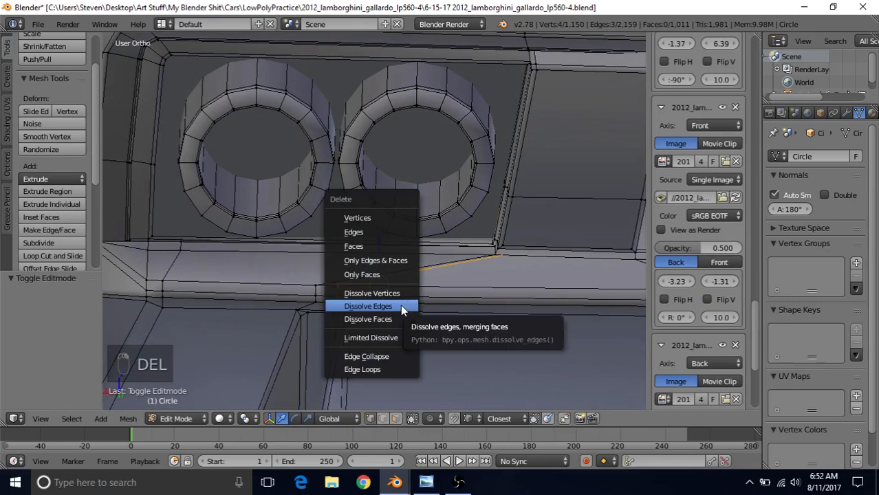
click(400, 305)
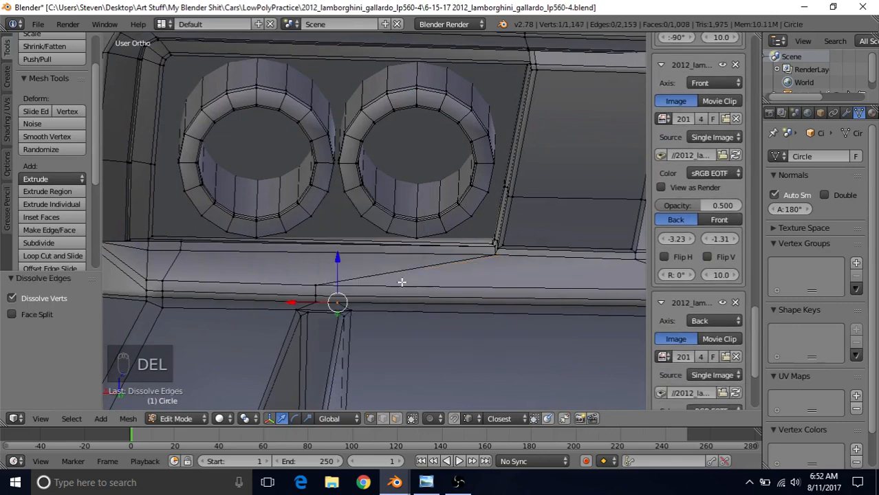
Merge the two neighbouring vertices on the bumper crease above the fin At Last, at the outer vertex, and check the shading.
scroll(401, 282, up, 1)
scroll(416, 261, up, 2)
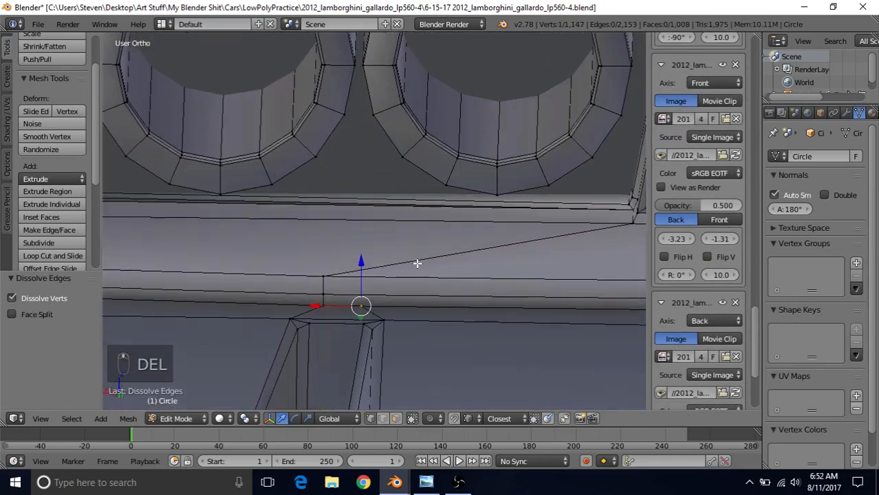
shift+right_click(322, 306)
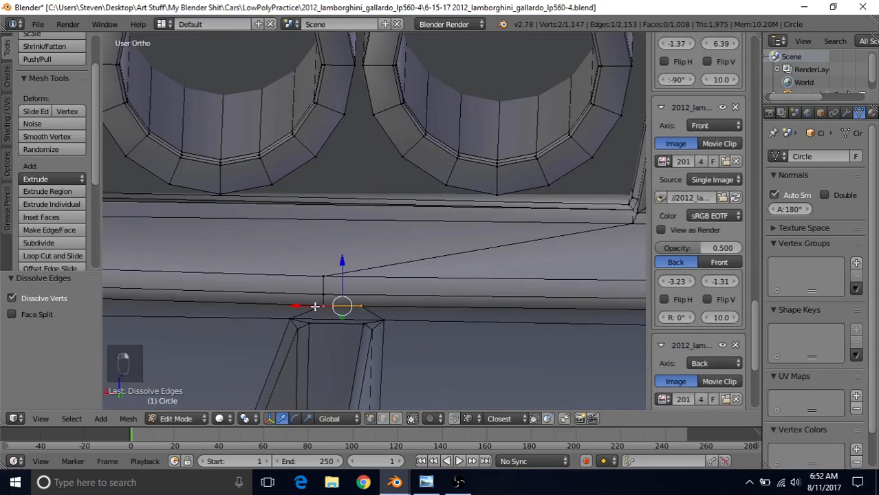
key(alt+m)
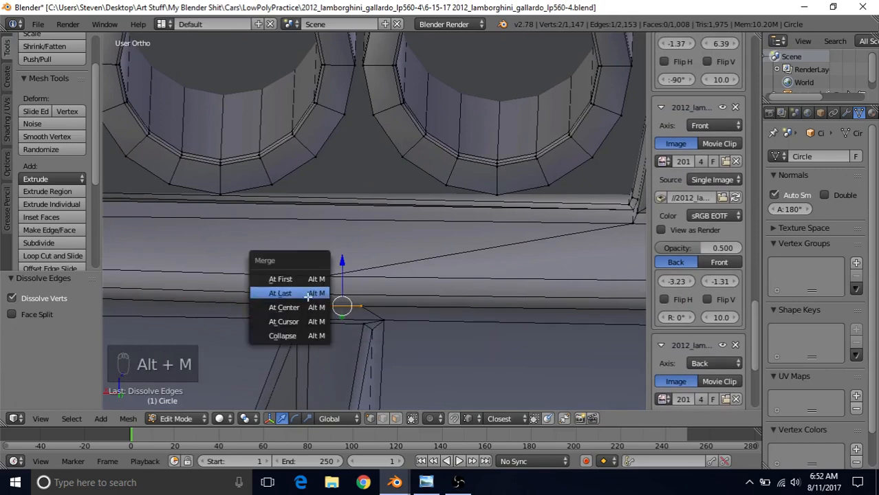
click(307, 296)
key(Tab)
scroll(412, 336, down, 3)
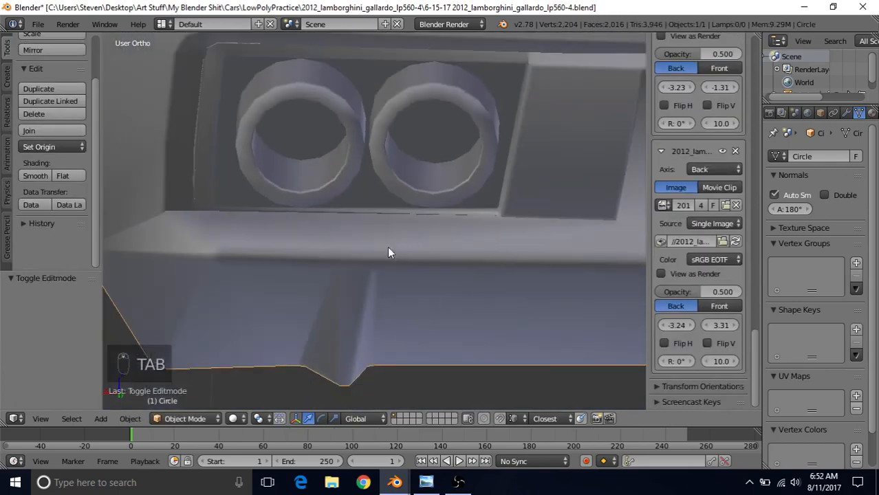
middle_drag(388, 253, 471, 247)
middle_drag(420, 271, 340, 260)
Hide the flat back face behind the two exhaust pipes in face select mode.
key(Tab)
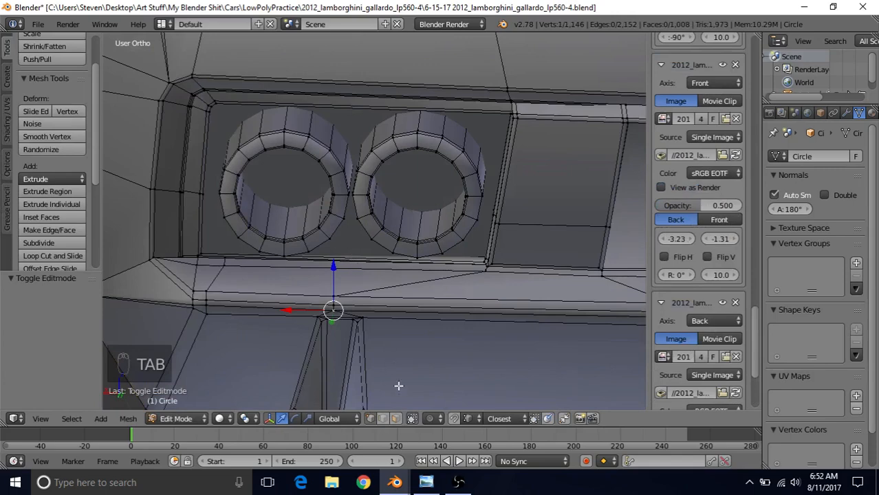
click(395, 419)
right_click(357, 143)
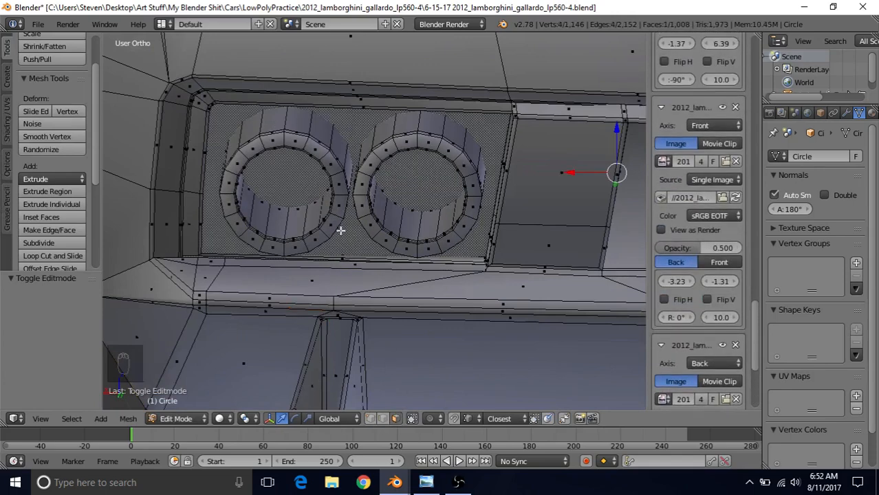
key(h)
middle_drag(387, 229, 420, 225)
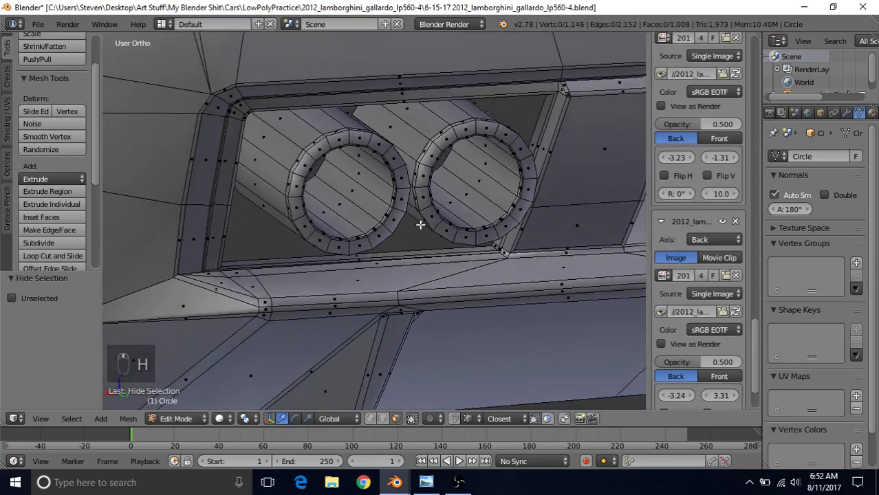
Delete the two long narrow faces along the lower edge of the exhaust recess.
scroll(421, 225, up, 6)
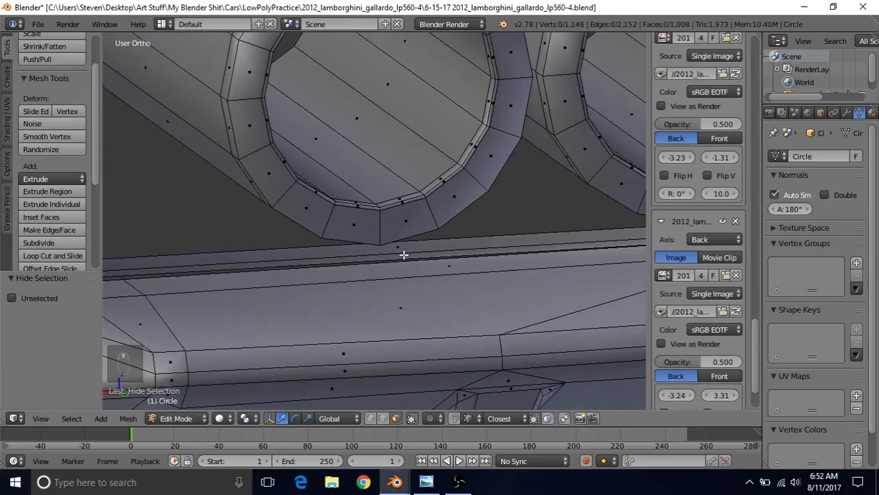
right_click(404, 255)
shift+right_click(403, 252)
shift+middle_drag(403, 253, 404, 240)
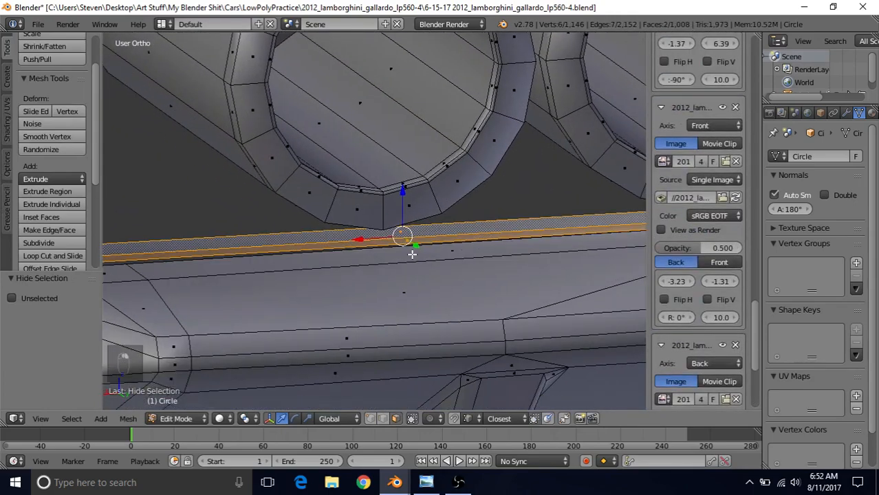
key(Delete)
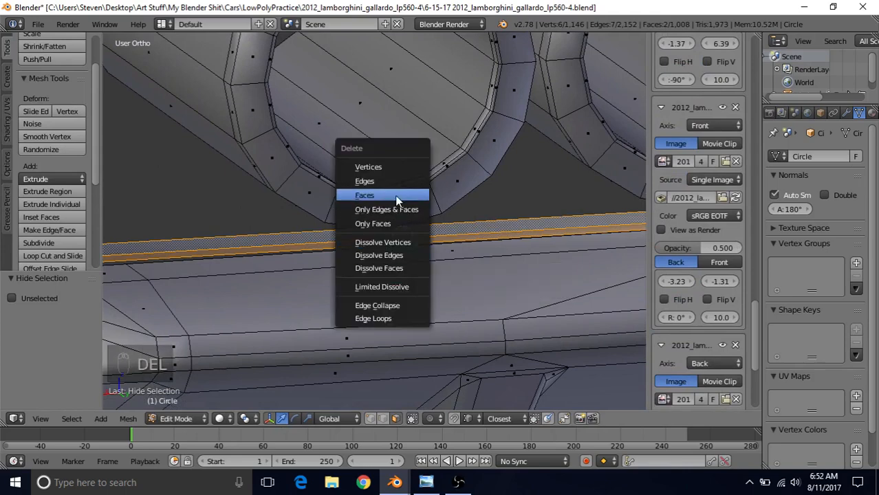
click(396, 196)
scroll(385, 245, down, 5)
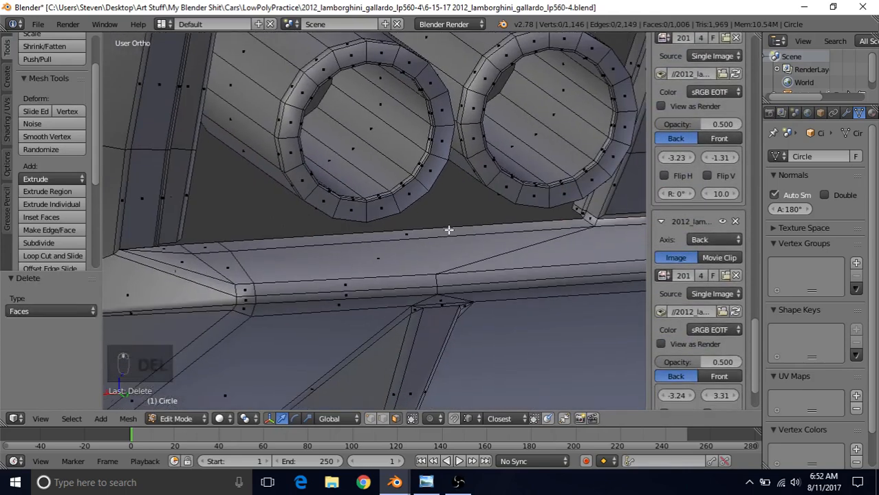
Merge the two close vertices at the foot of the recess's divider wall At Last, onto the bumper ledge corner.
click(370, 418)
middle_drag(468, 278, 487, 274)
scroll(487, 274, up, 1)
scroll(468, 269, up, 3)
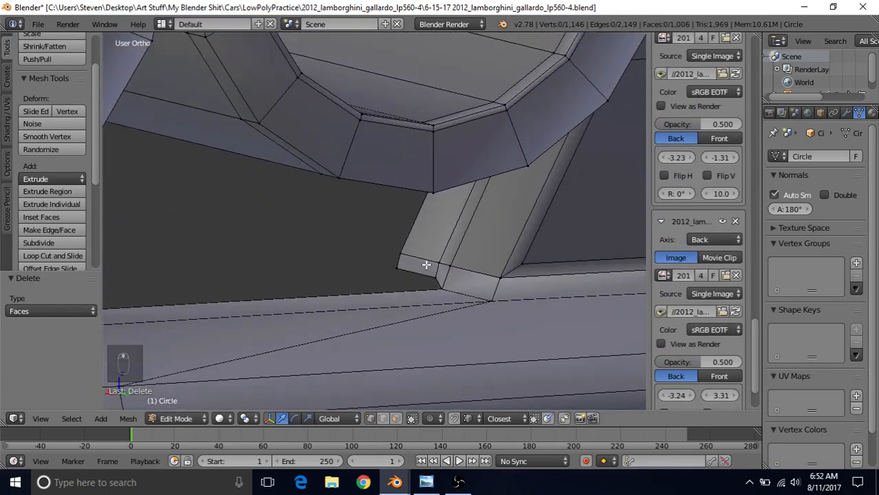
right_click(434, 278)
shift+right_click(447, 289)
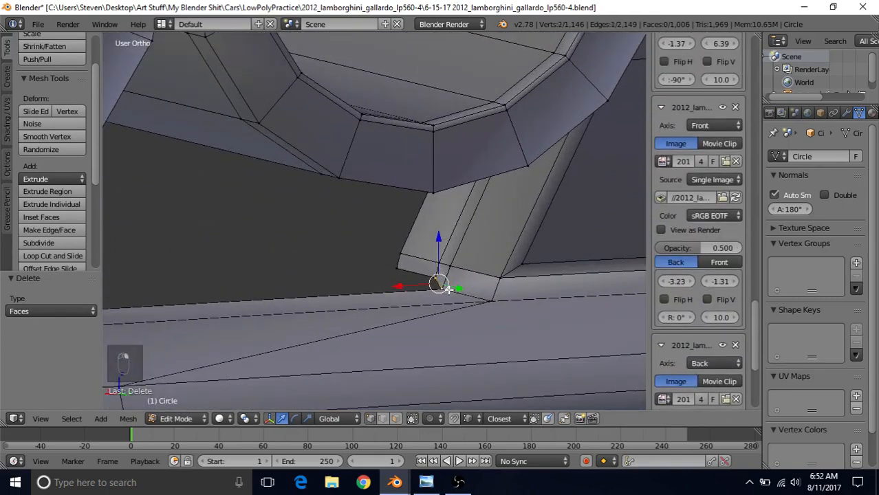
key(alt+m)
click(448, 289)
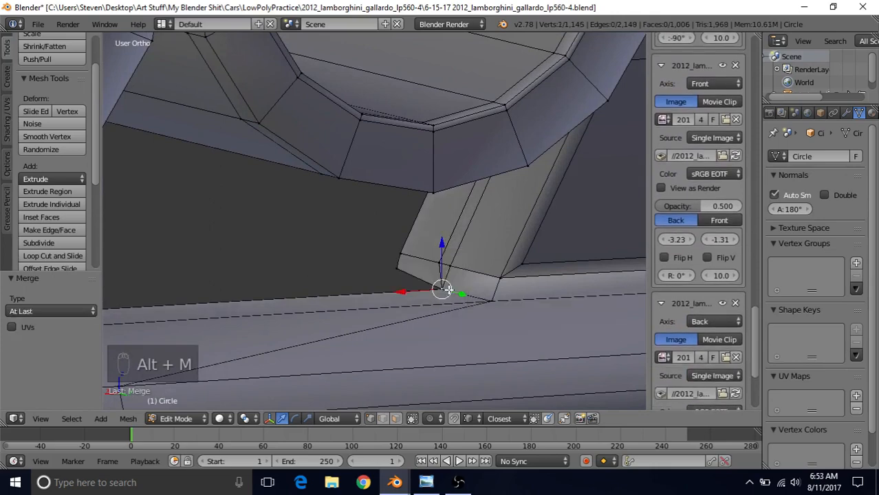
Move the divider wall's inner bottom vertex about -0.003 along Z and 0.002 along X.
right_click(396, 268)
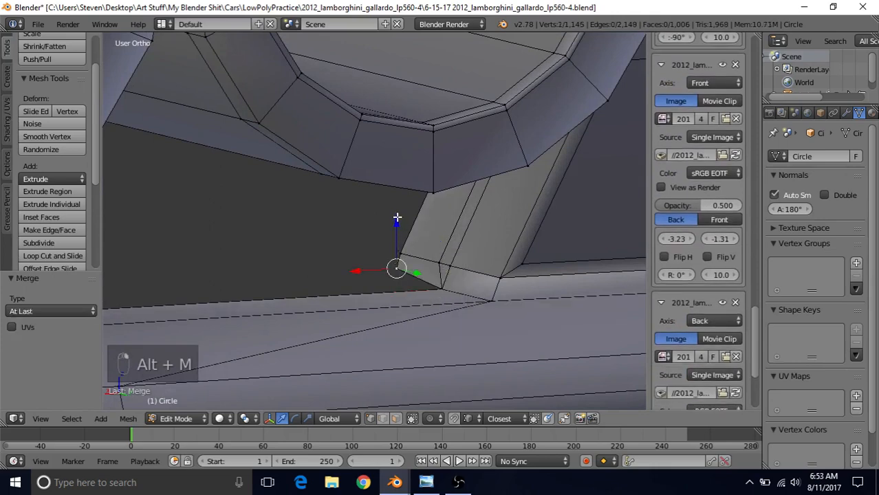
key(g)
key(z)
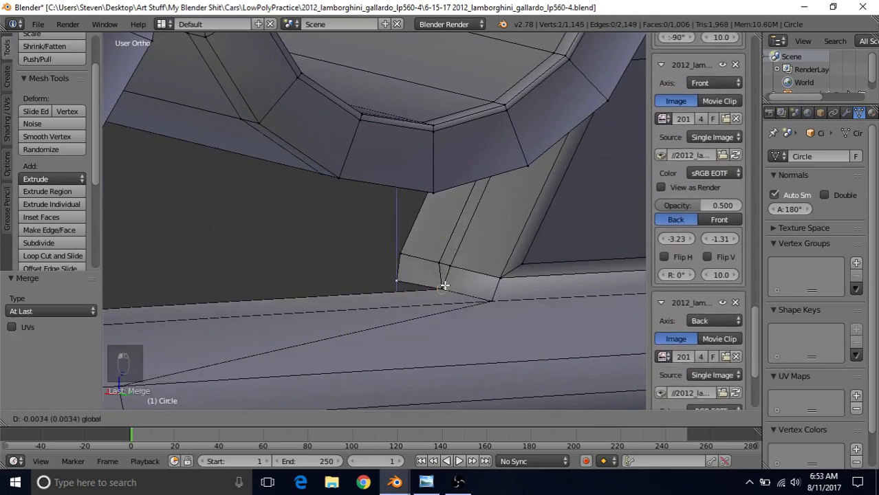
click(445, 286)
key(g)
key(x)
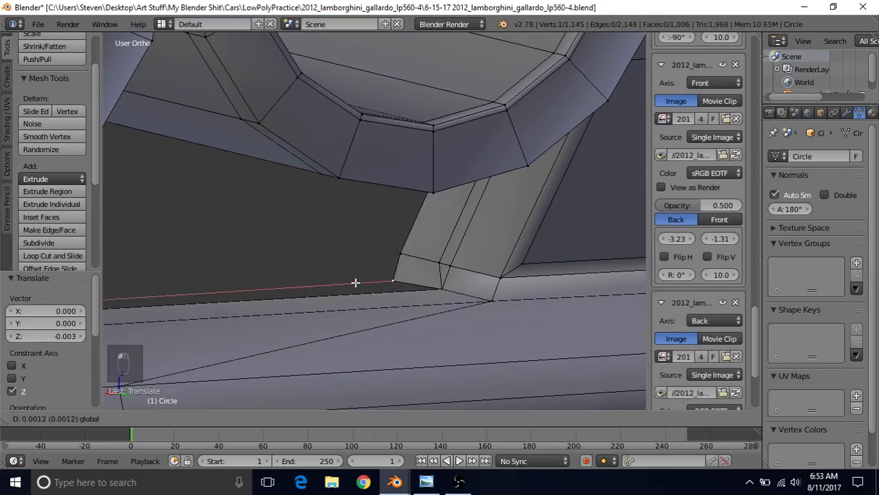
click(354, 282)
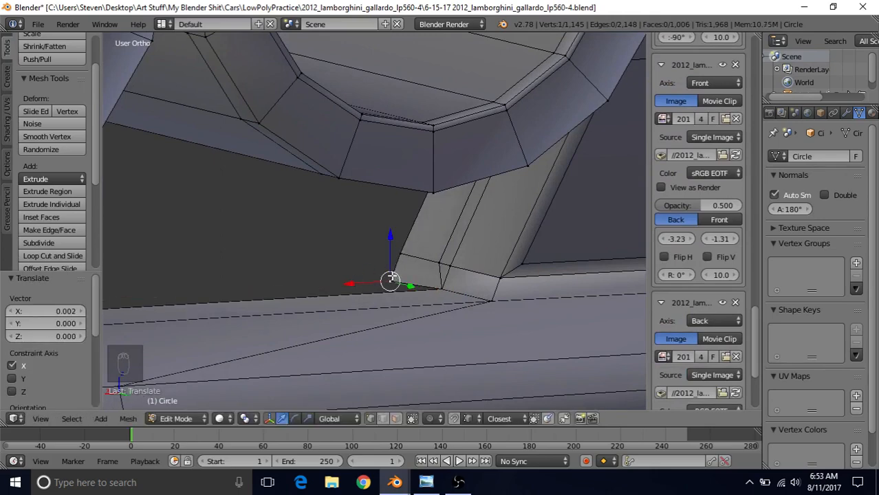
Extrude the three open edges along the recess's lower rim and move them about -0.022 along Y into the recess.
scroll(394, 279, down, 6)
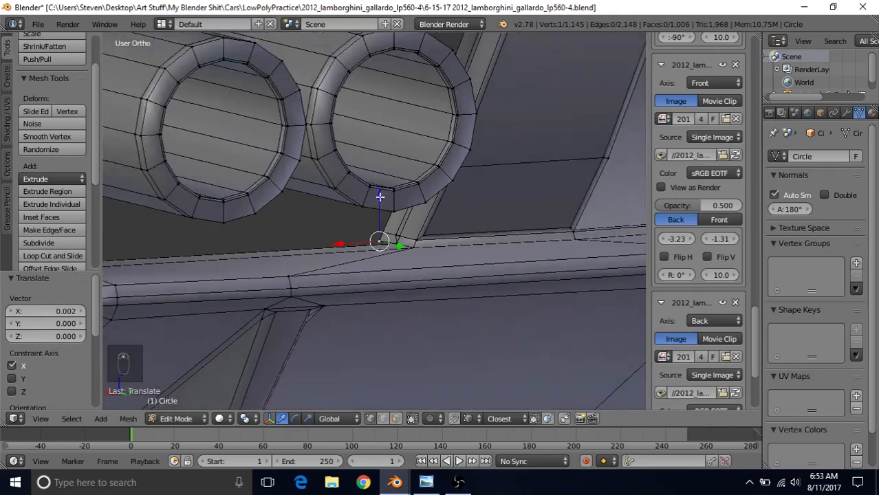
middle_drag(386, 209, 317, 263)
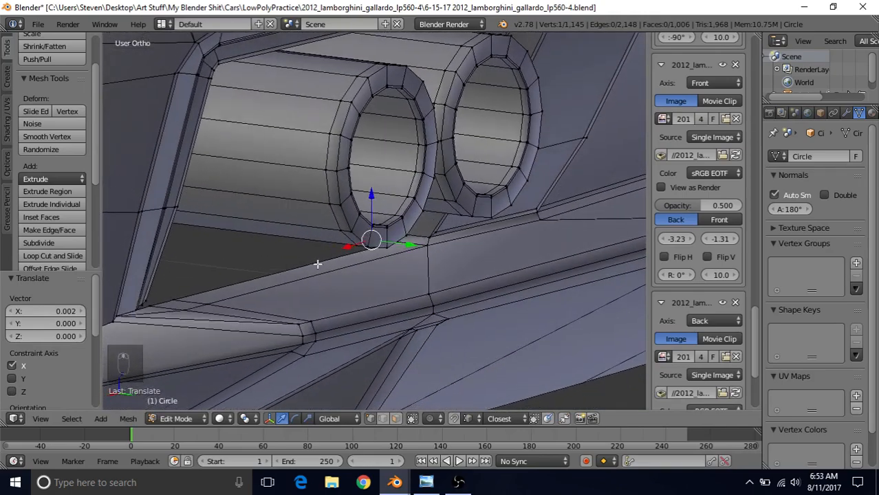
click(383, 419)
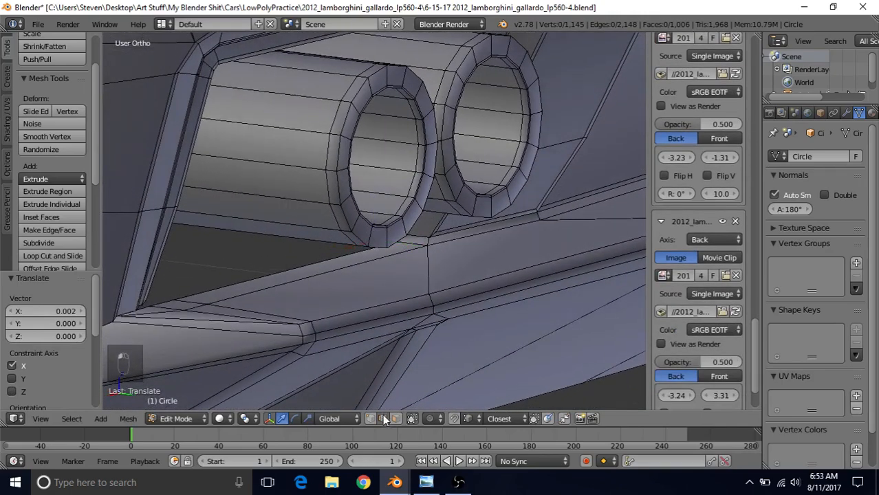
right_click(271, 278)
middle_drag(282, 266, 444, 236)
shift+right_click(206, 322)
shift+right_click(182, 331)
key(e)
right_click(374, 205)
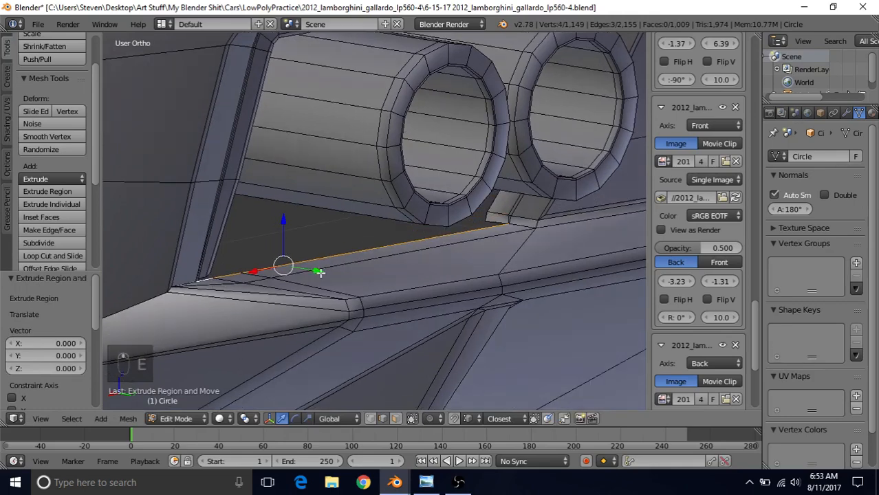
key(g)
key(y)
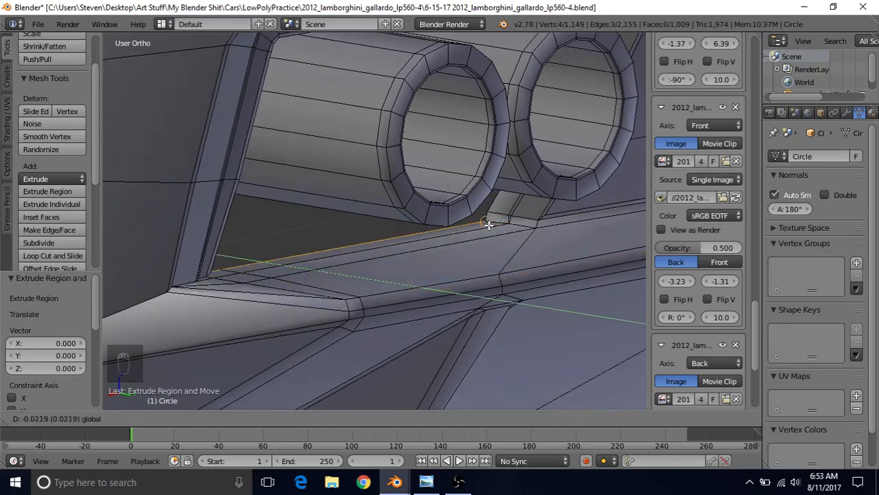
click(487, 224)
Subdivide the three recess rim edges, the two diagonal ledge edges and the cross edge beneath the centre panel with one cut.
scroll(422, 304, down, 3)
key(Tab)
scroll(417, 304, down, 1)
middle_drag(418, 304, 436, 238)
key(Tab)
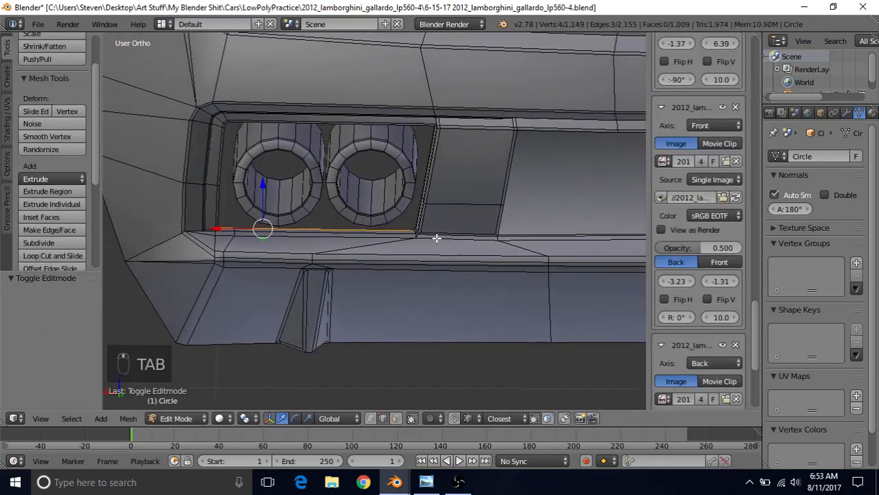
scroll(436, 238, up, 3)
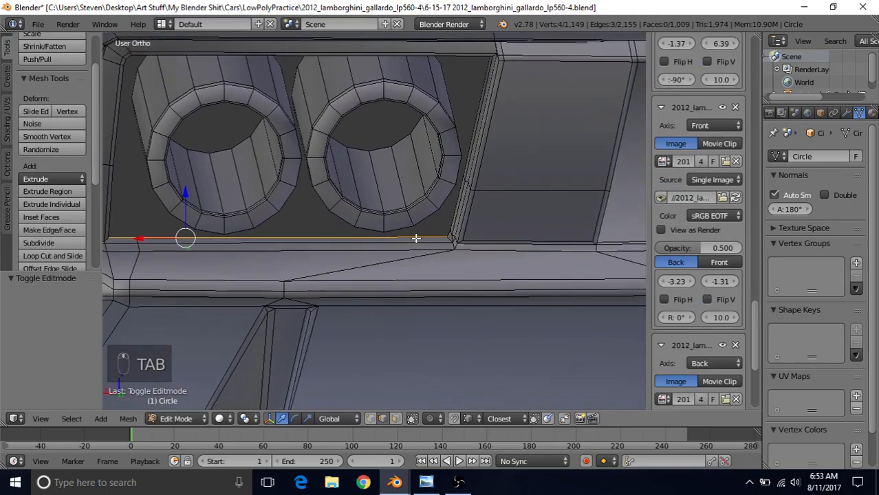
right_click(415, 238)
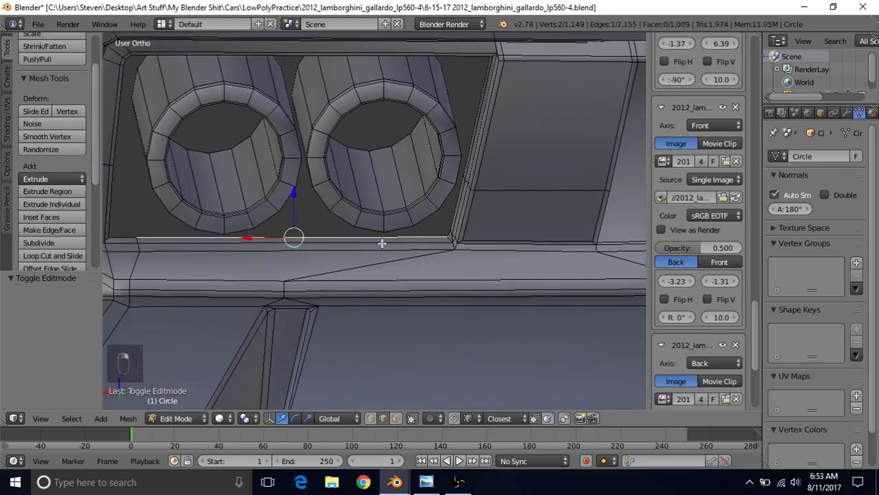
shift+right_click(394, 244)
shift+right_click(397, 253)
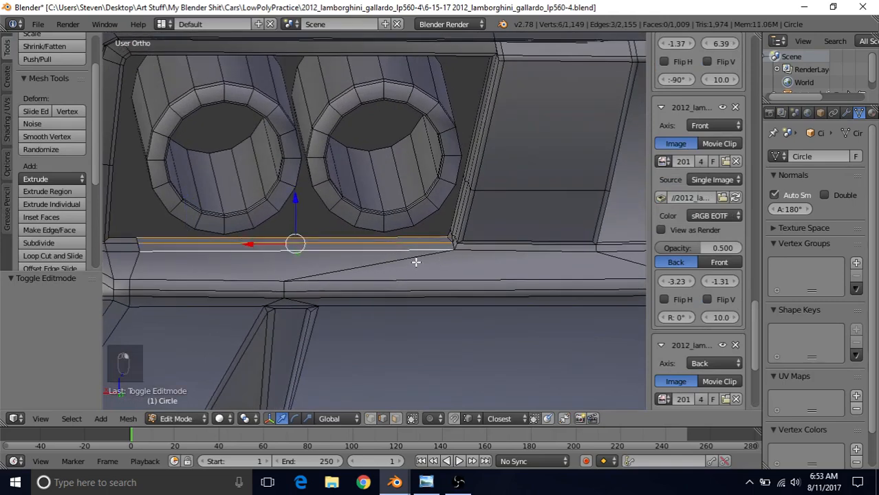
shift+right_click(416, 262)
shift+middle_drag(479, 269, 337, 255)
shift+right_click(459, 250)
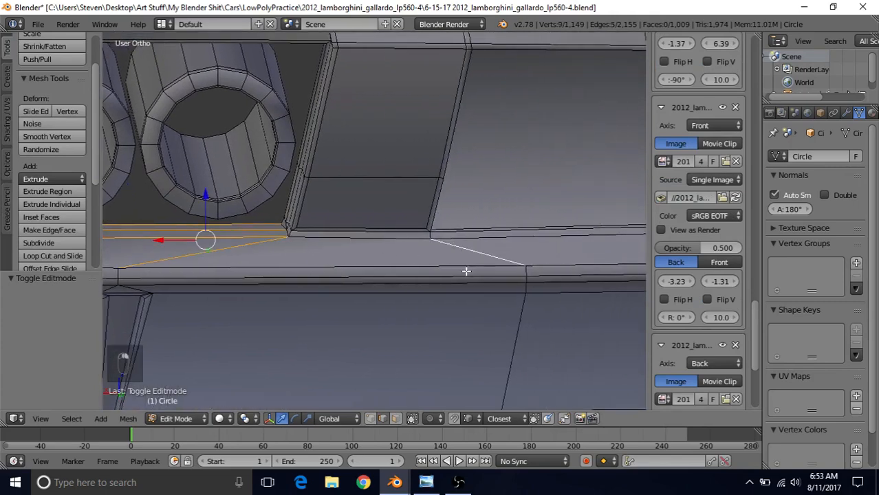
scroll(447, 281, down, 2)
shift+middle_drag(477, 259, 300, 270)
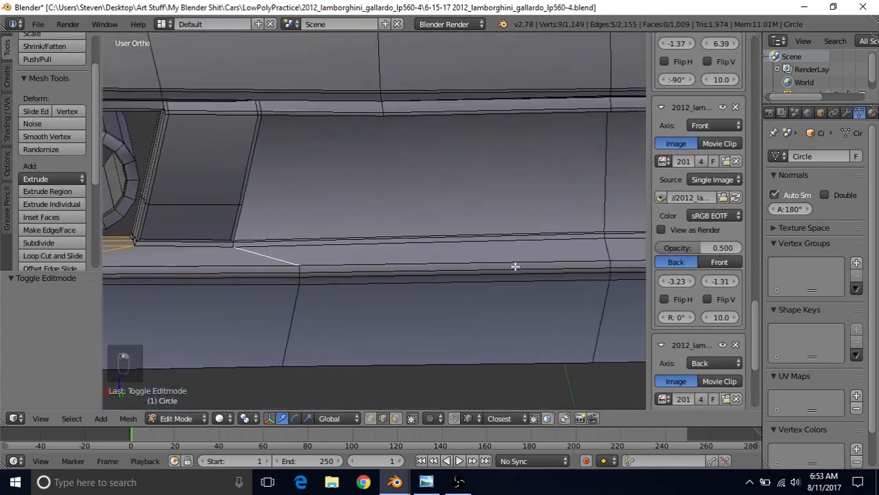
shift+right_click(610, 249)
scroll(377, 249, down, 3)
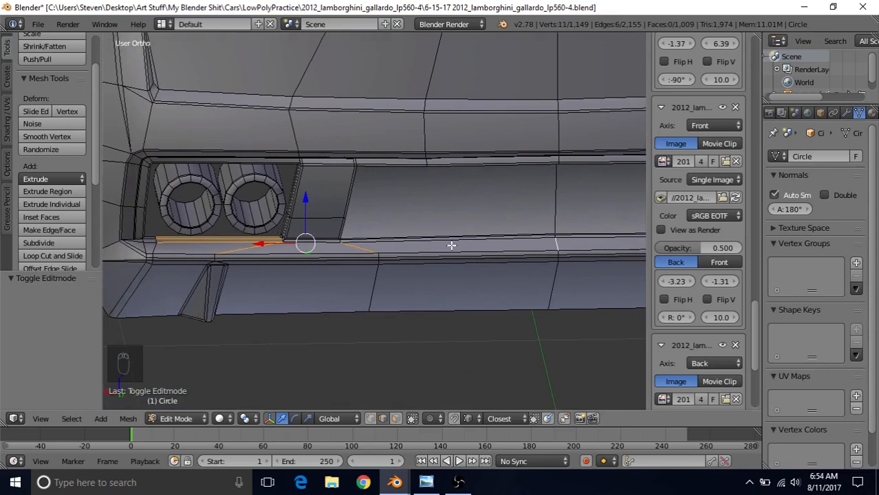
click(44, 239)
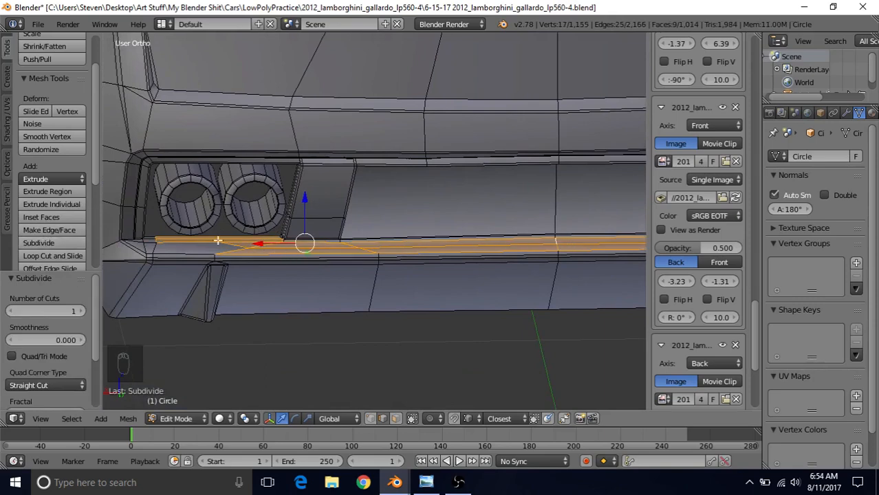
Edge-slide the new loop along the bumper ledge by a factor of about 0.95, up towards the recess and centre panel's lower rim.
shift+middle_drag(336, 233, 363, 229)
scroll(347, 269, up, 2)
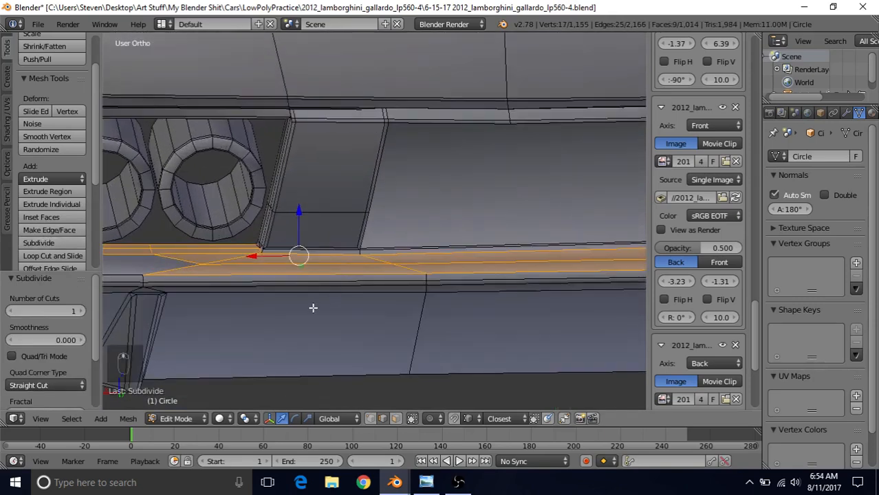
alt+right_click(259, 264)
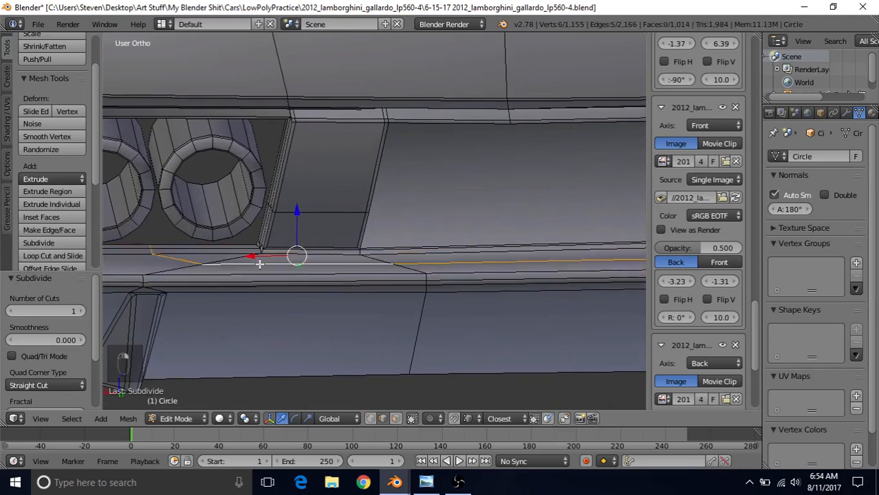
scroll(439, 289, down, 2)
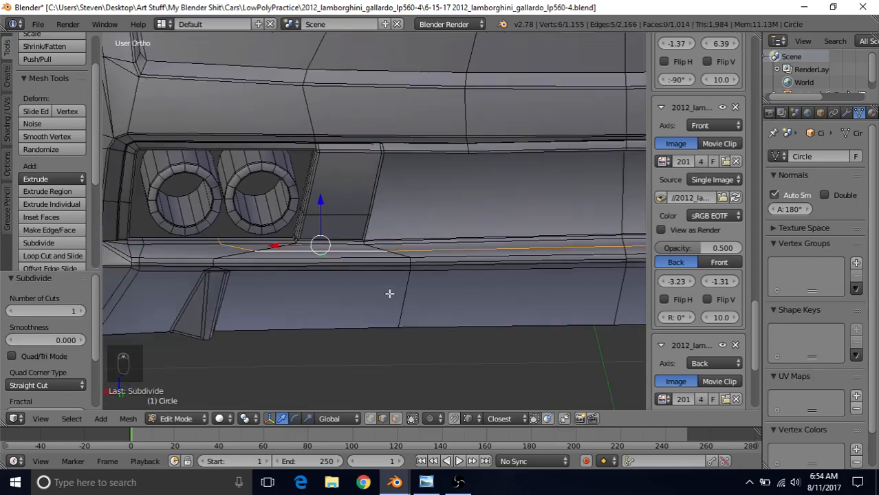
shift+middle_drag(388, 293, 353, 290)
scroll(351, 290, up, 4)
shift+middle_drag(350, 239, 414, 219)
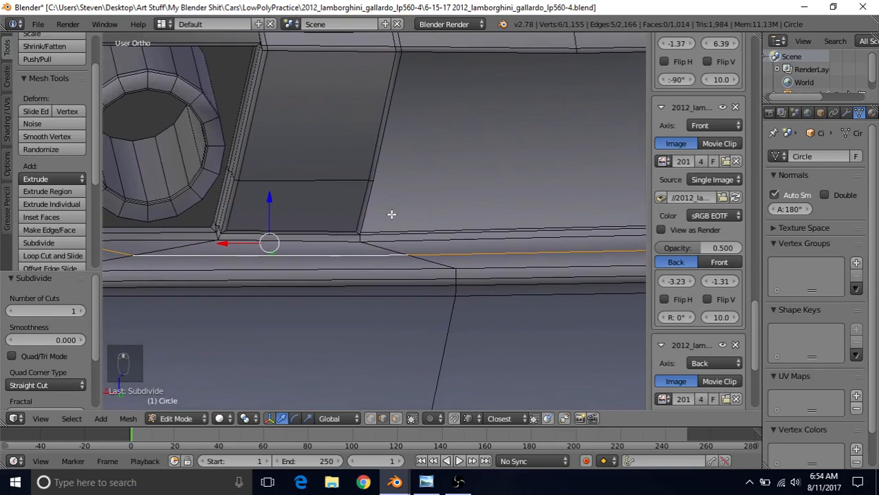
key(q)
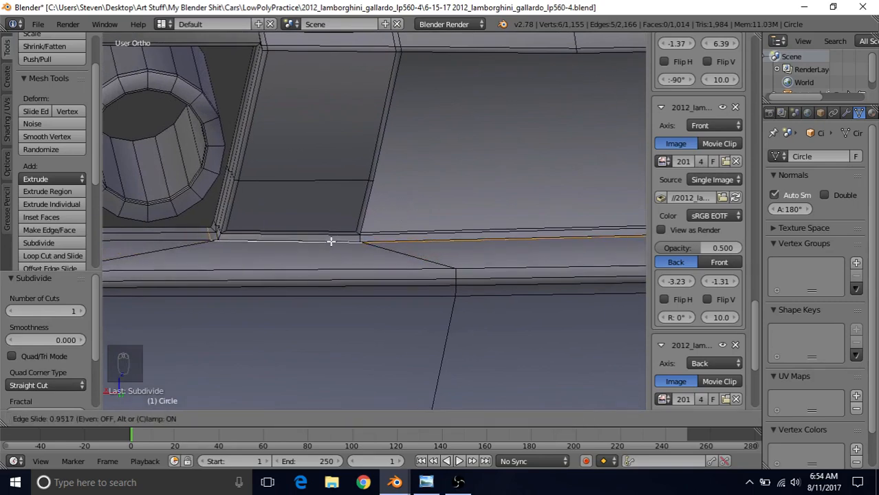
click(331, 241)
middle_drag(332, 241, 368, 247)
scroll(331, 265, down, 2)
key(Tab)
scroll(331, 265, down, 3)
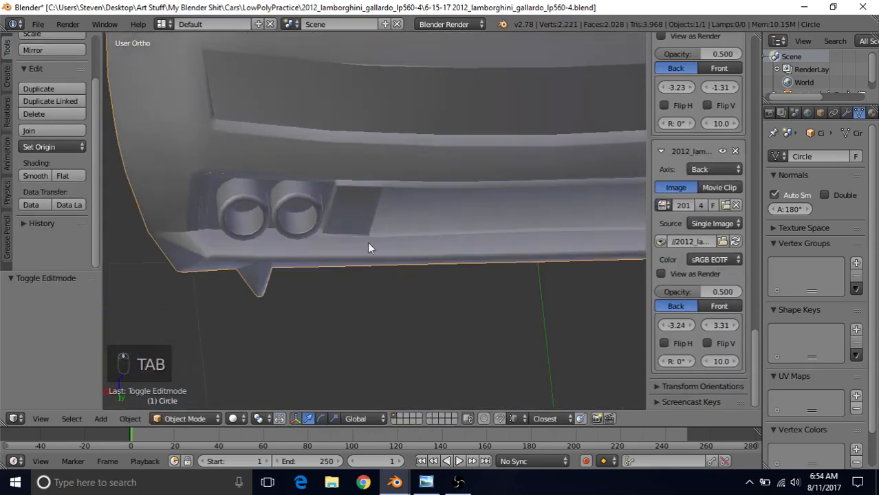
Edge-slide the single edge along the recessed centre panel's lower rim by a factor of -0.351.
middle_drag(480, 240, 359, 255)
key(Tab)
scroll(395, 255, up, 3)
scroll(388, 207, up, 3)
right_click(350, 205)
scroll(369, 235, down, 3)
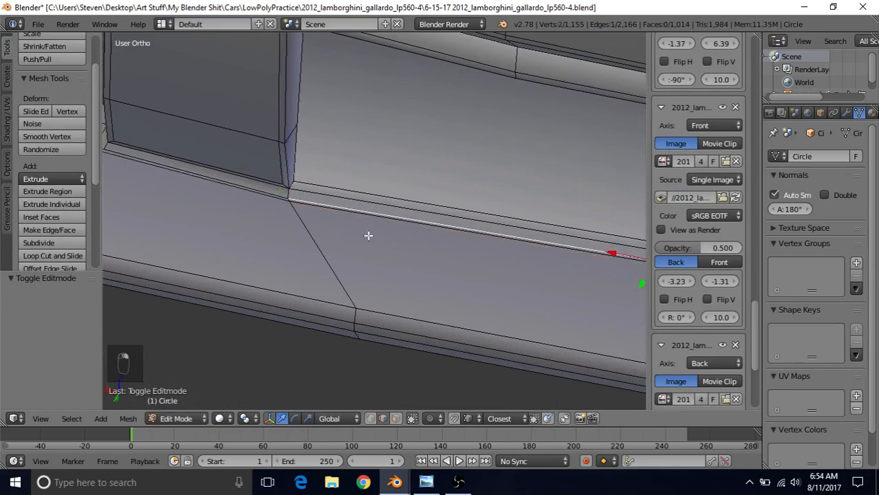
scroll(368, 236, up, 2)
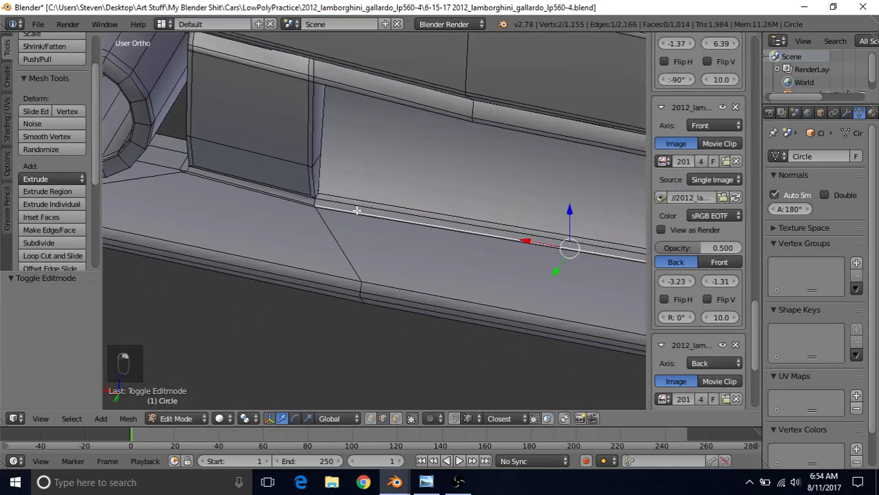
alt+right_click(351, 214)
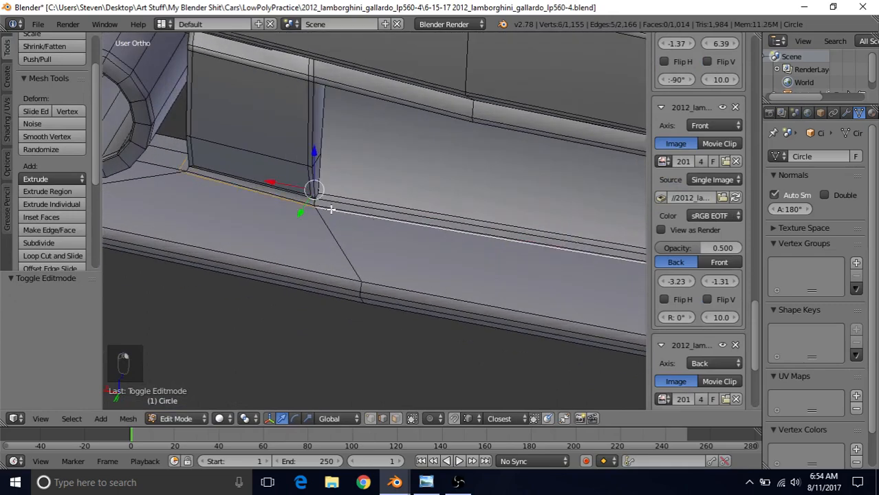
right_click(331, 210)
scroll(484, 265, down, 3)
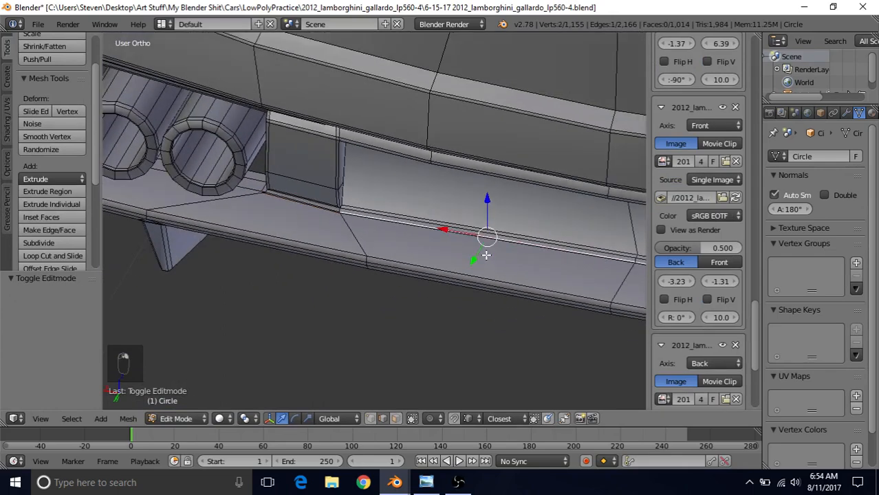
shift+middle_drag(483, 255, 478, 251)
scroll(364, 250, up, 3)
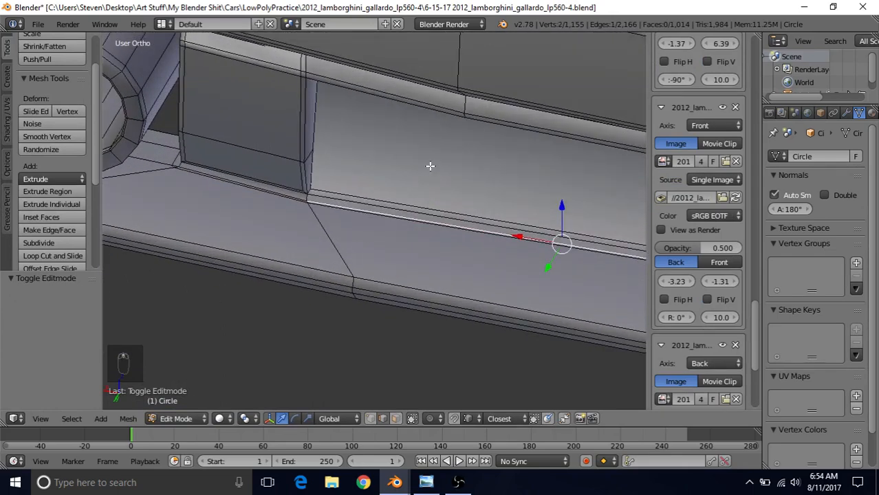
key(q)
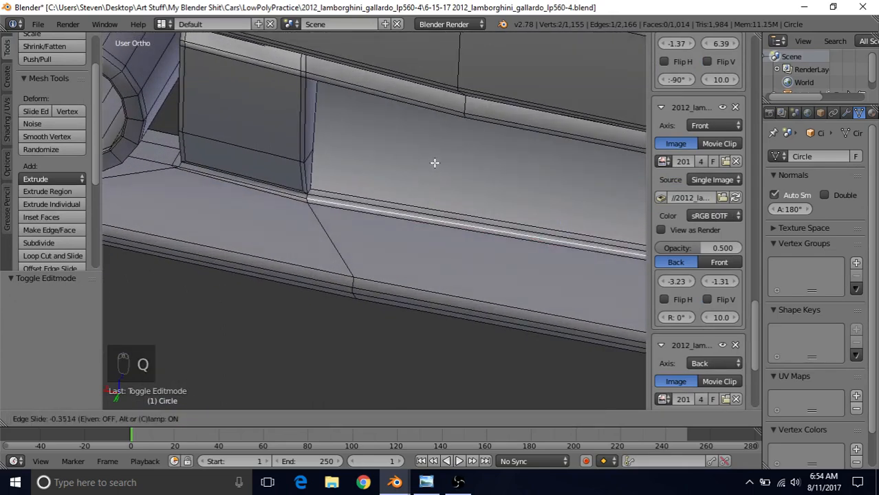
click(434, 162)
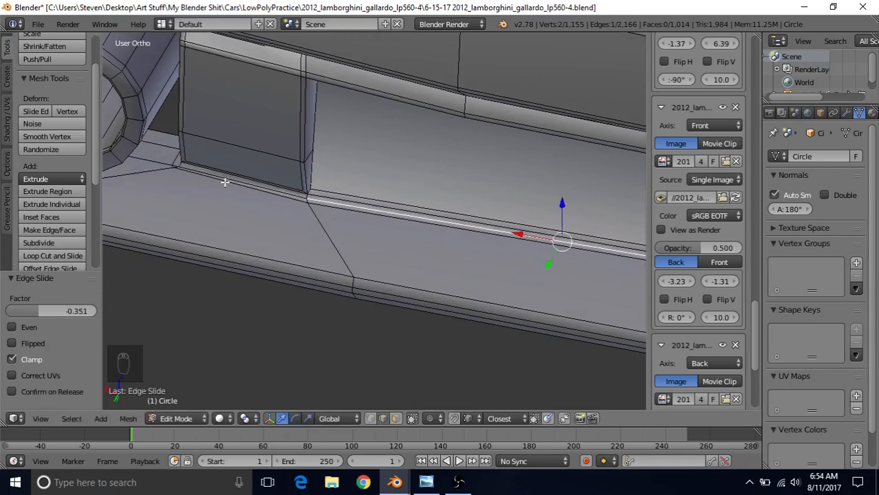
key(Tab)
scroll(382, 244, down, 4)
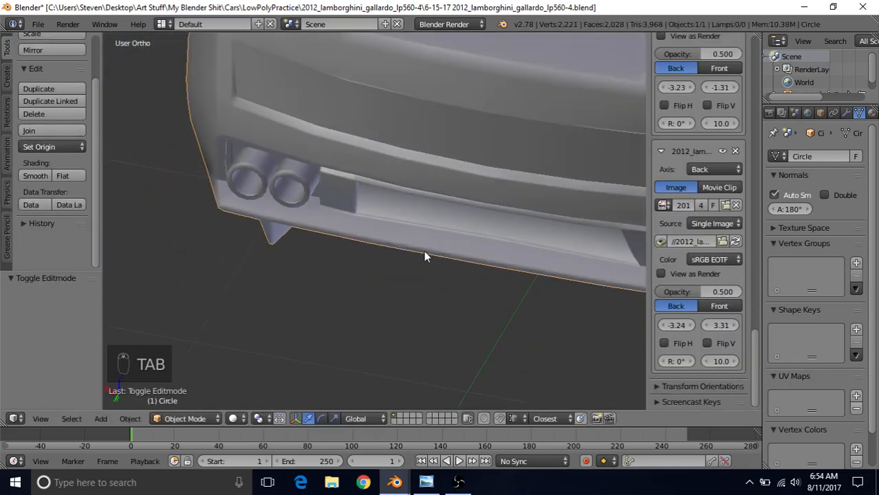
middle_drag(477, 210, 403, 219)
Try to vertex-slide the corner vertex at the foot of the recess's divider wall by a factor of 0.351.
scroll(399, 222, up, 3)
key(Tab)
scroll(352, 238, up, 2)
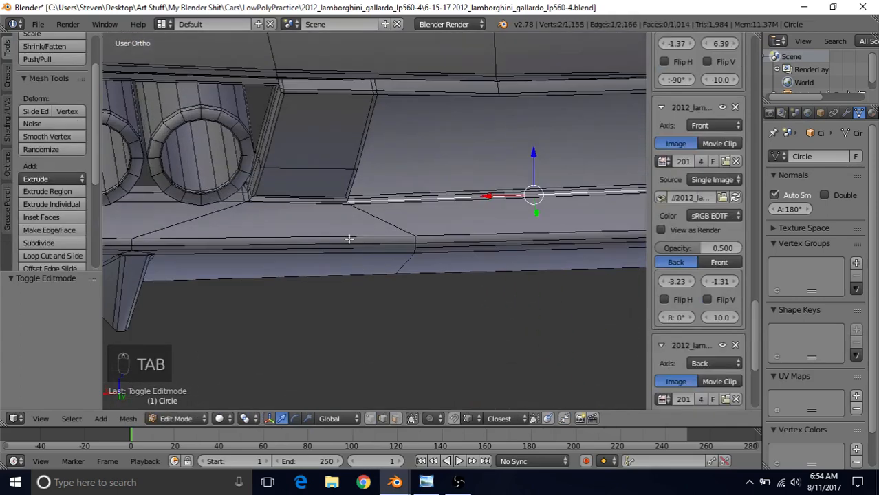
shift+middle_drag(349, 238, 439, 240)
scroll(439, 240, up, 2)
scroll(398, 257, up, 3)
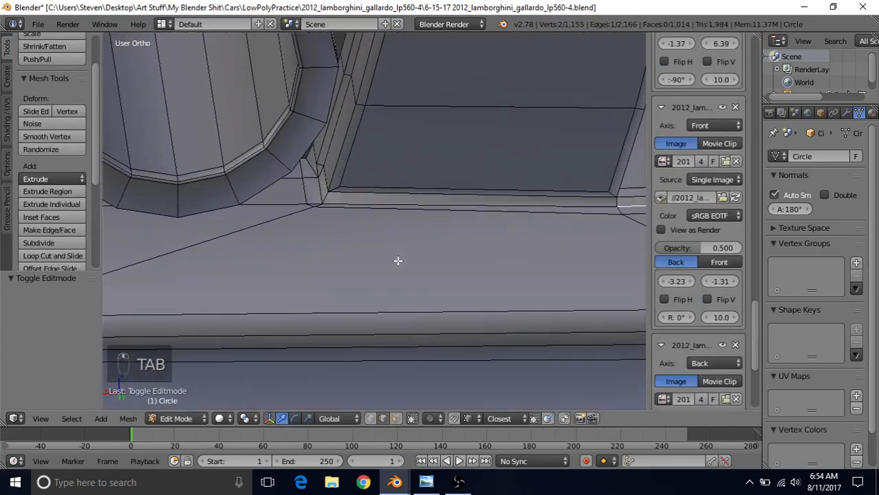
right_click(320, 199)
key(g)
key(g)
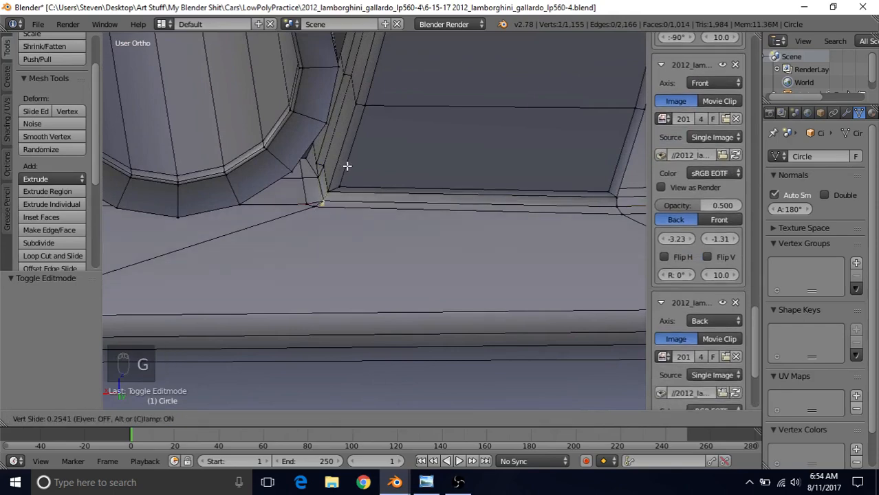
click(346, 163)
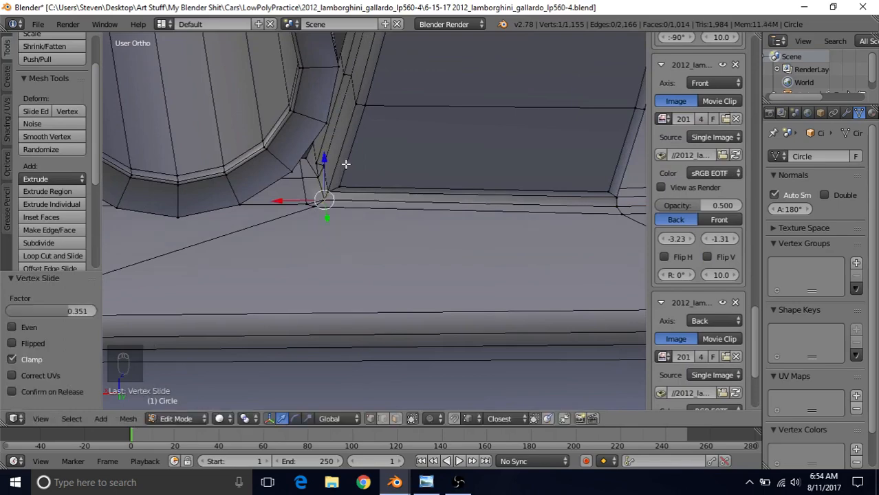
key(Tab)
scroll(354, 236, down, 6)
scroll(386, 205, up, 8)
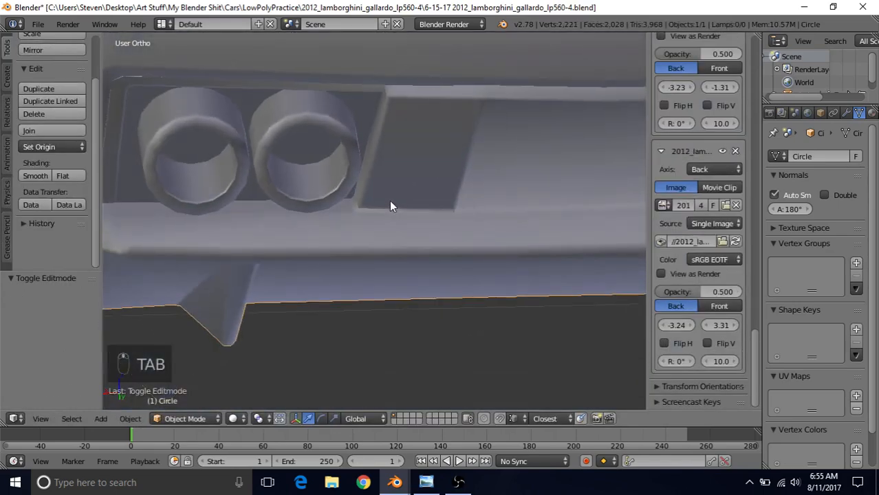
Undo the last vertex slide at the foot of the divider wall and return to Object Mode.
key(Tab)
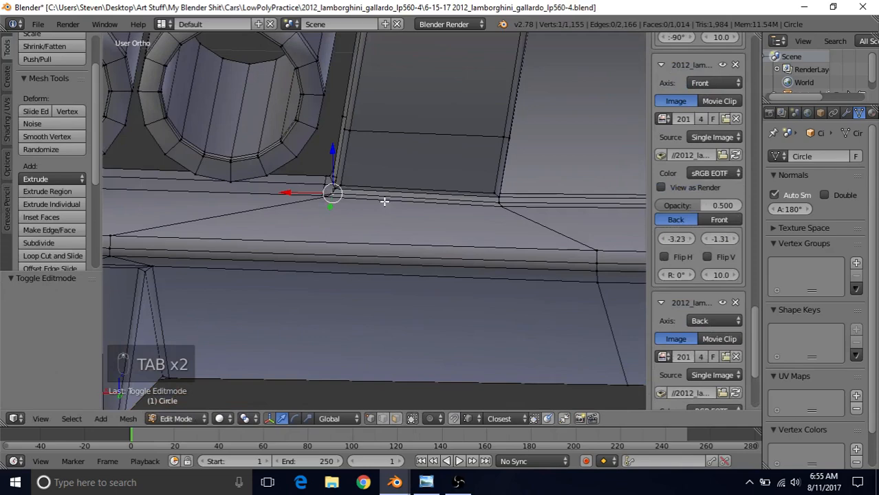
key(ctrl+z)
key(ctrl+z)
key(ctrl+z)
key(Tab)
Look over the rear bumper in Object Mode and save the blend file under its existing name.
scroll(374, 203, down, 7)
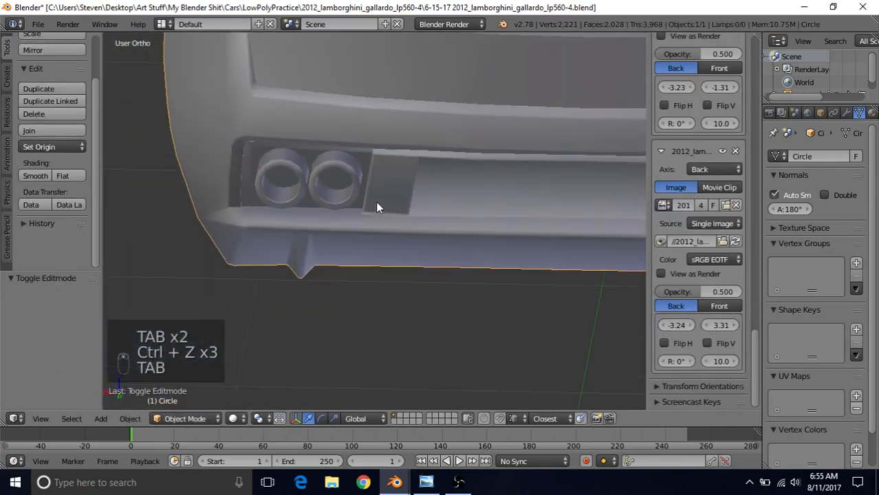
middle_drag(343, 235, 401, 236)
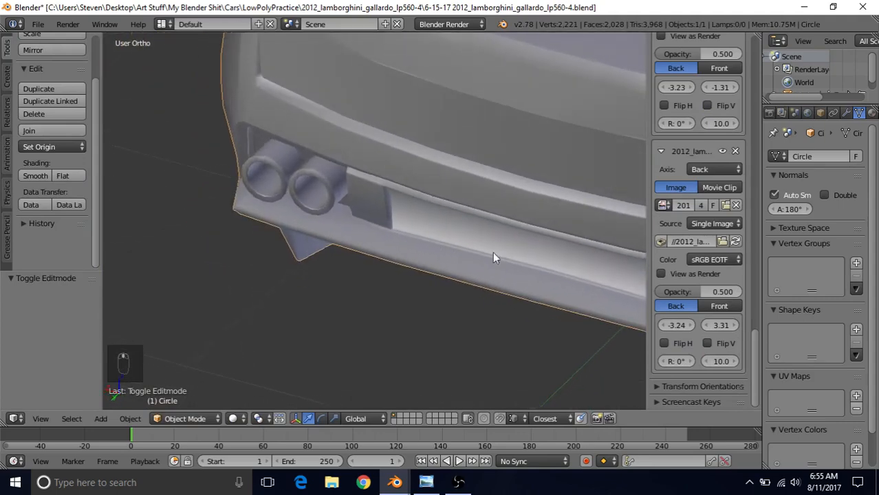
middle_drag(577, 285, 439, 226)
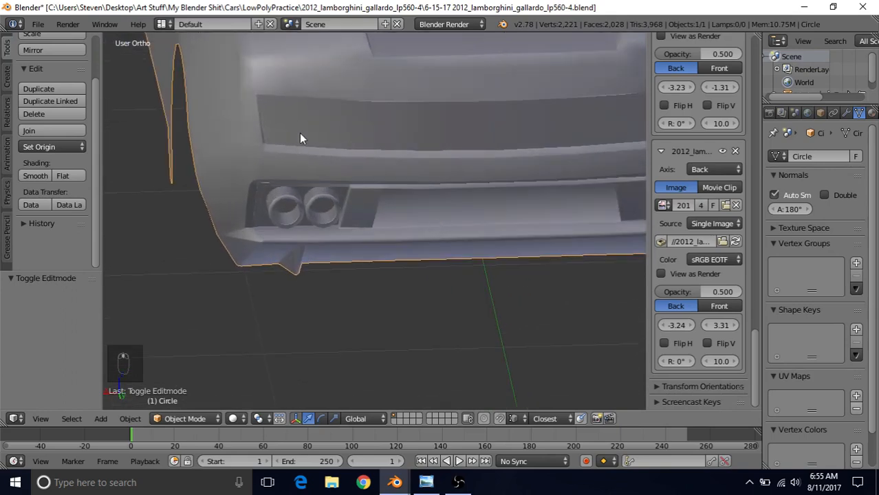
click(38, 25)
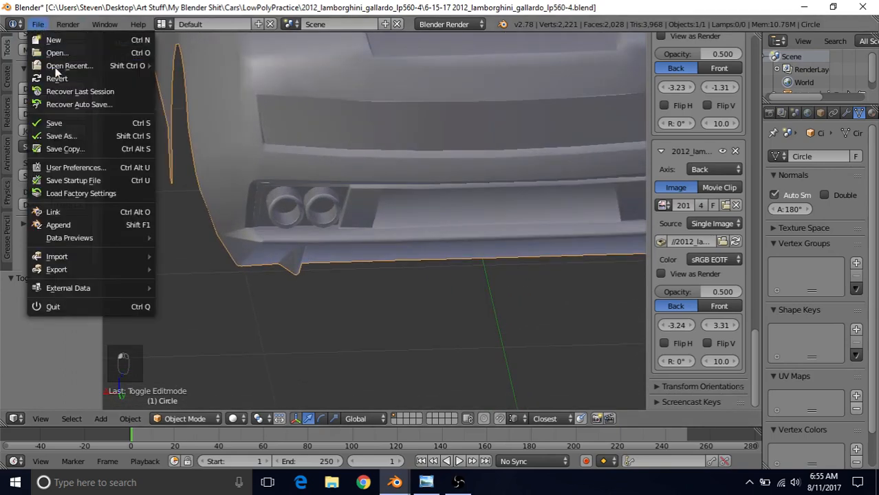
click(76, 122)
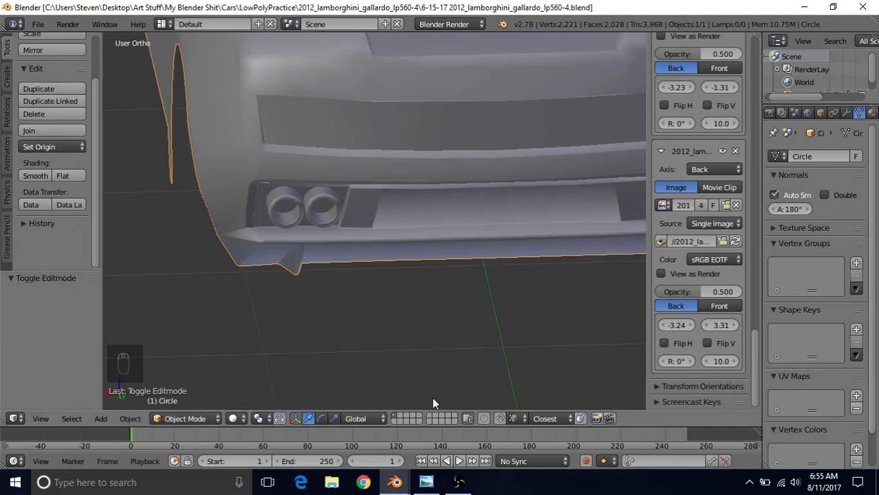
Examine the lower bumper in the white Gallardo rear reference photo in Windows Photo Viewer and return to Blender.
click(426, 482)
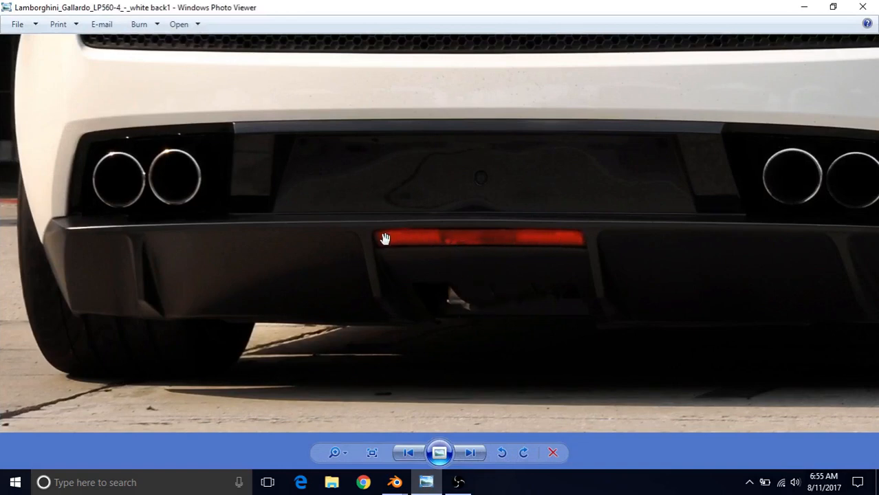
mouse_move(395, 482)
click(438, 438)
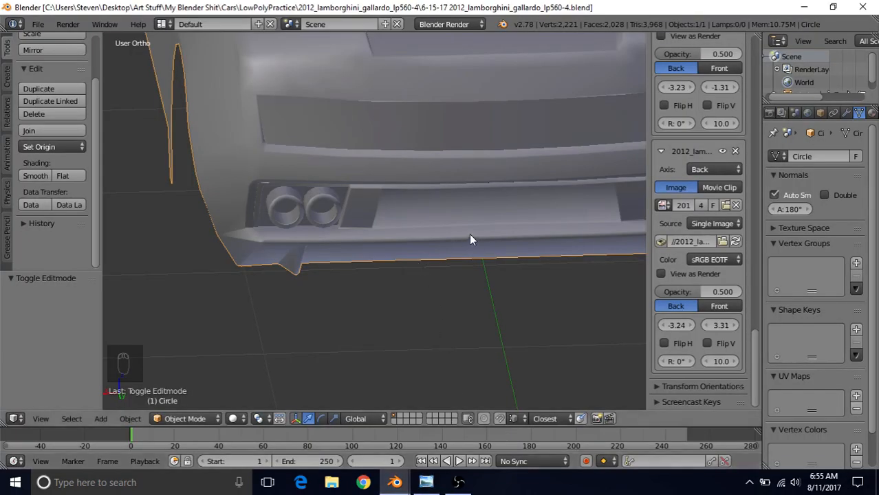
In Edit Mode, edge-slide the vertical edge line on the lower bumper panel toward the centre by -0.306, then fine-tune by 0.005.
key(Tab)
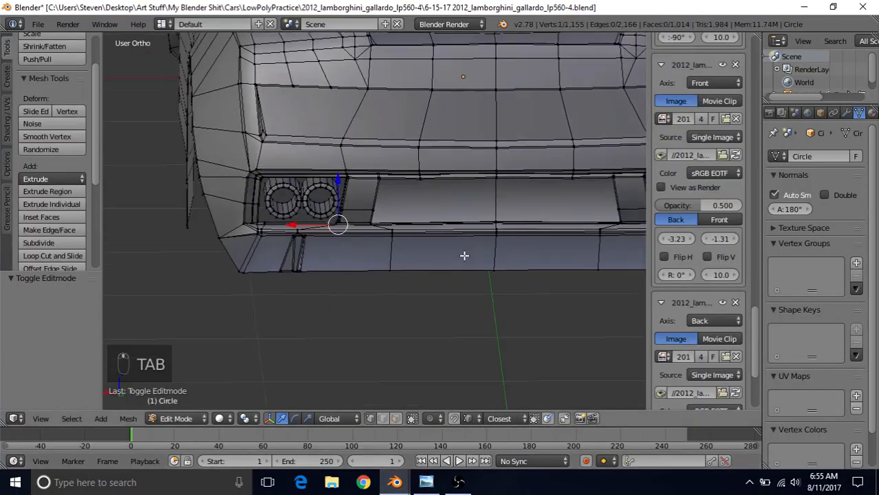
alt+click(391, 250)
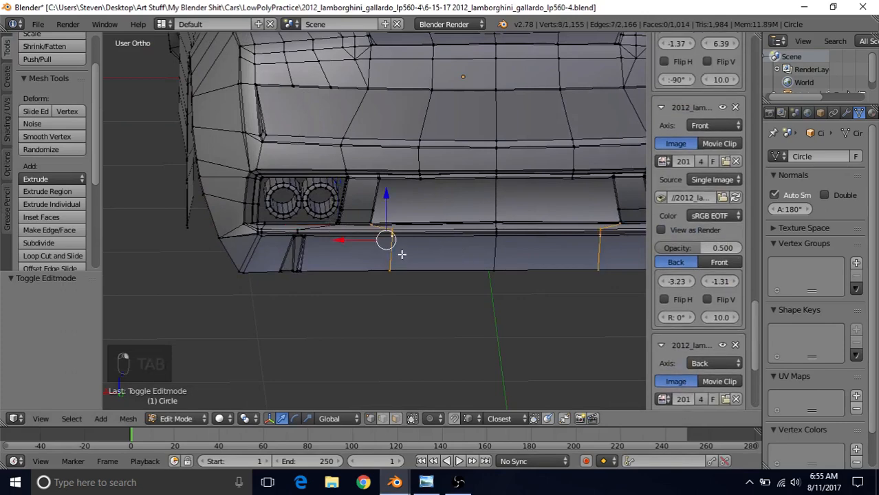
scroll(392, 247, up, 2)
key(c)
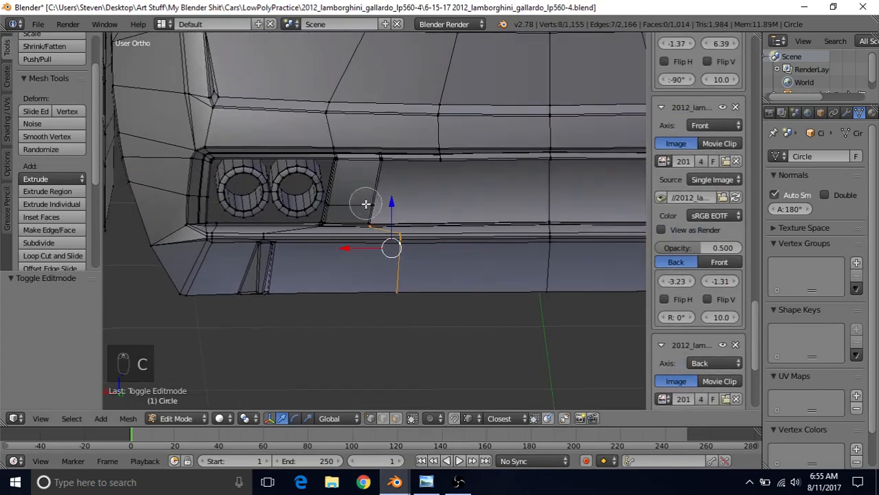
middle_drag(367, 217, 363, 232)
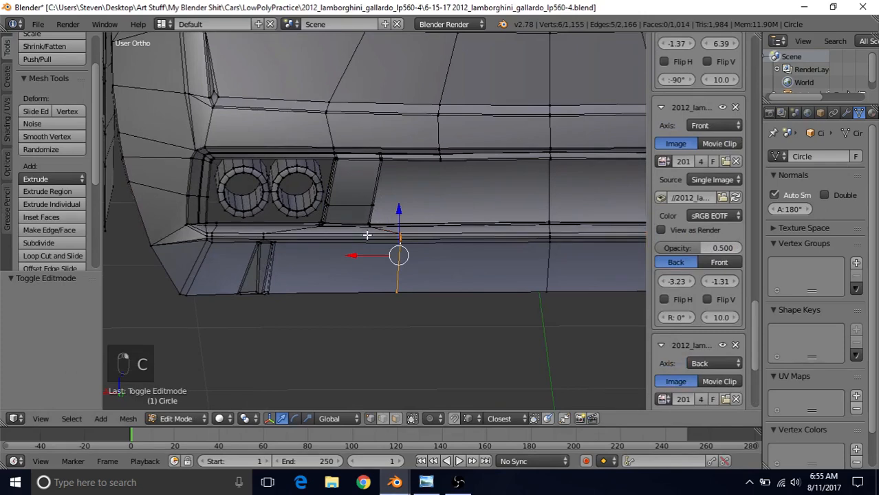
right_click(369, 225)
shift+middle_drag(454, 237, 411, 227)
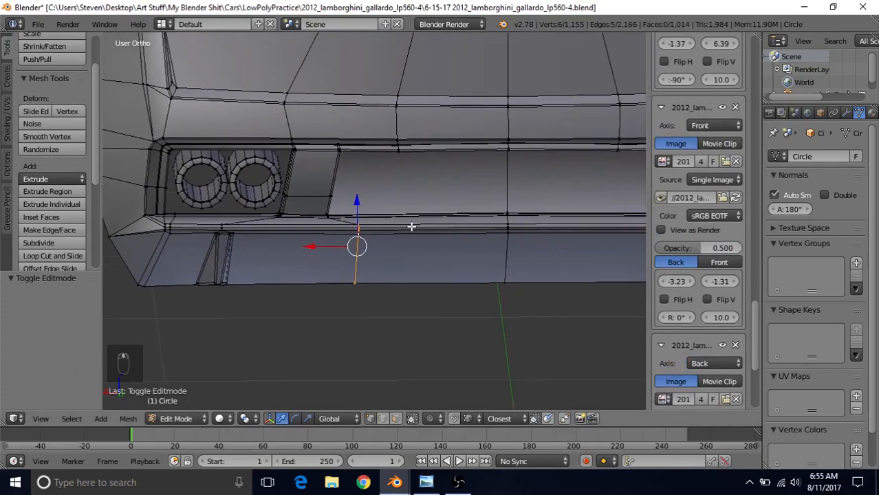
key(q)
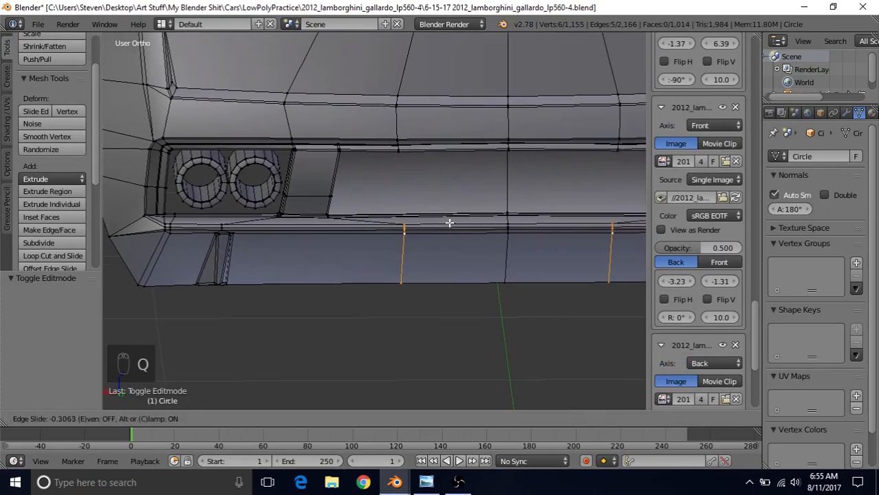
click(447, 222)
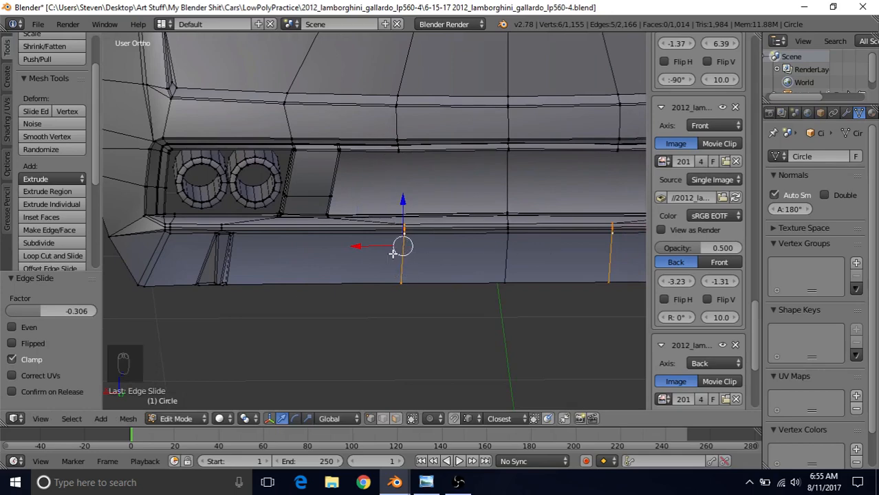
key(q)
click(443, 226)
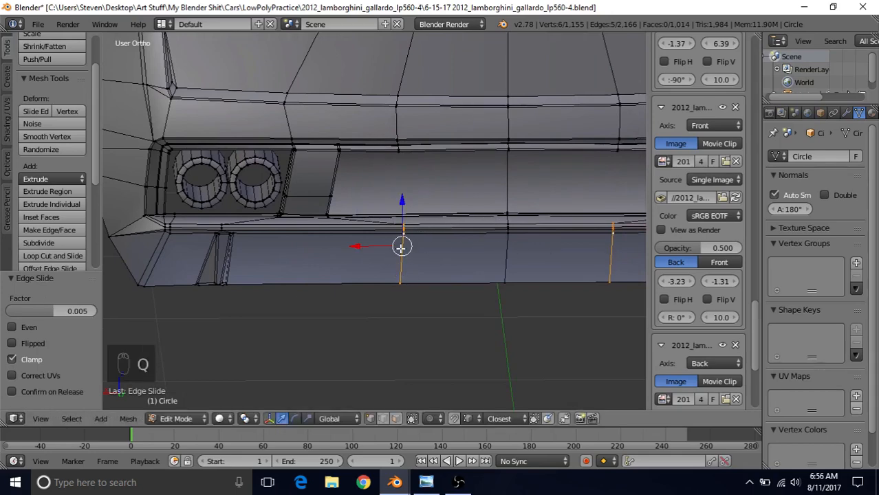
Check the lower bumper's central fins in the white Gallardo rear photo in Windows Photo Viewer and return to Blender.
click(426, 482)
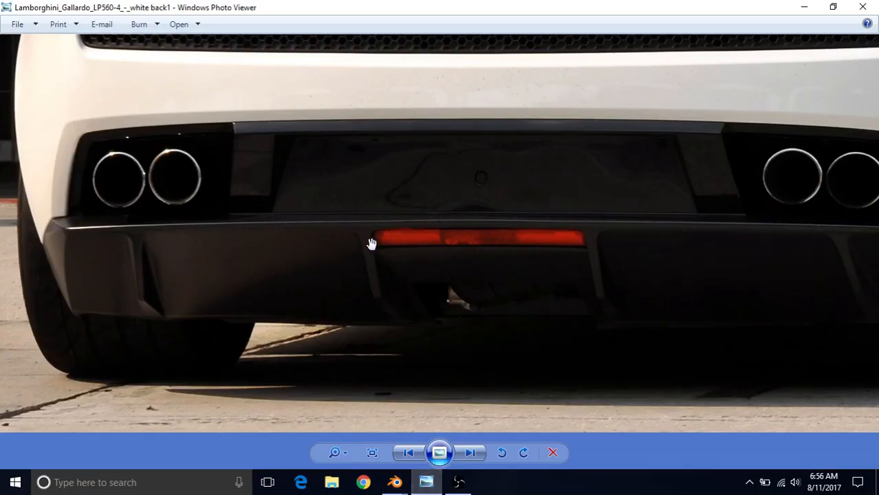
mouse_move(396, 482)
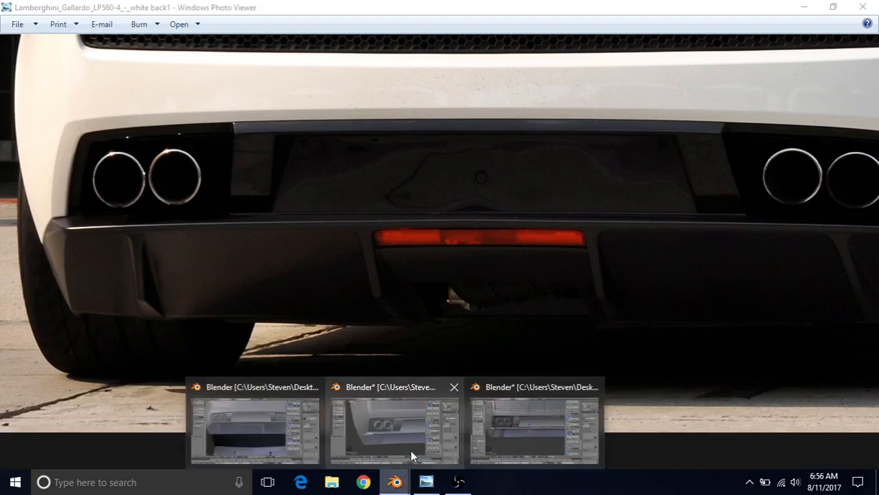
click(523, 432)
Add a single loop cut just inboard of the moved vertical edge line, slid by a factor of about -0.835.
scroll(438, 247, up, 1)
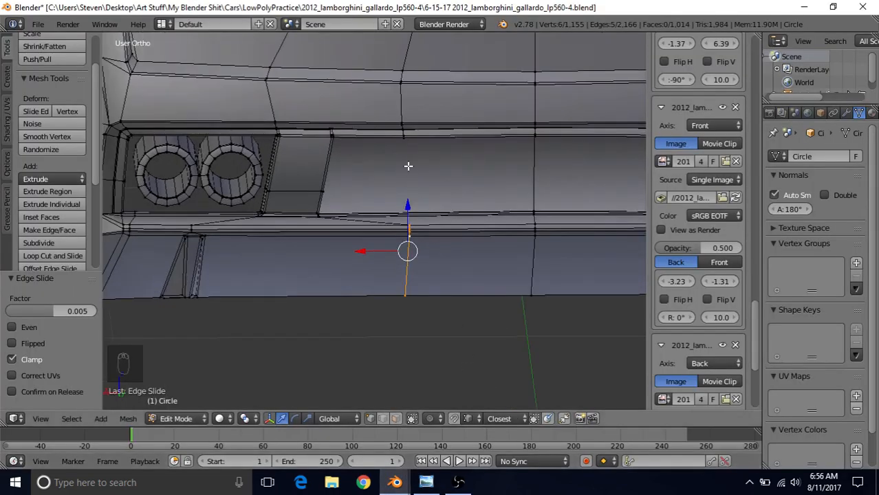
key(ctrl+r)
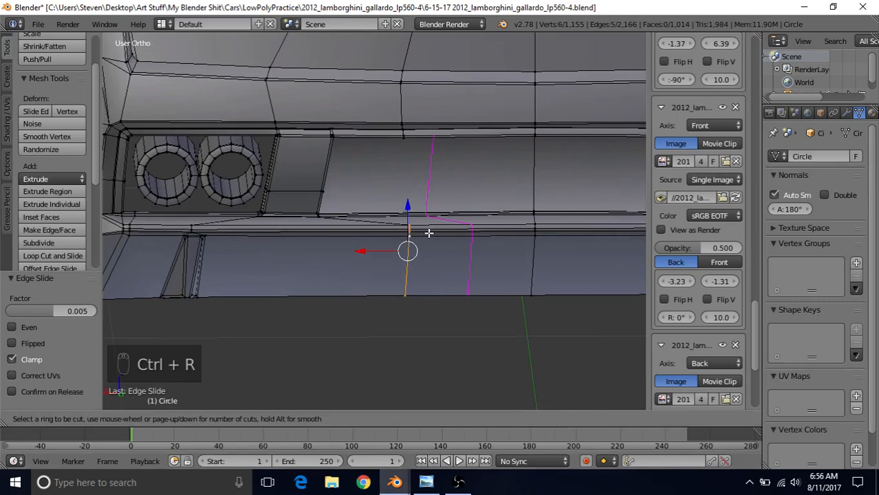
click(428, 233)
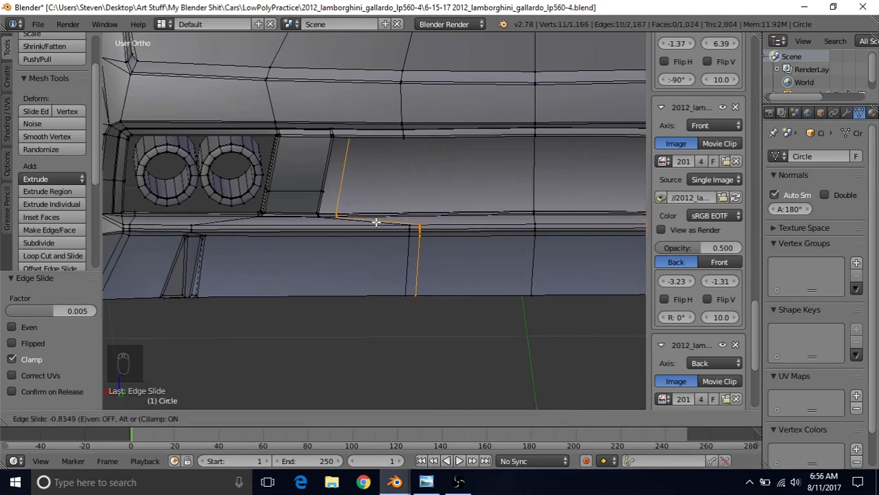
click(376, 222)
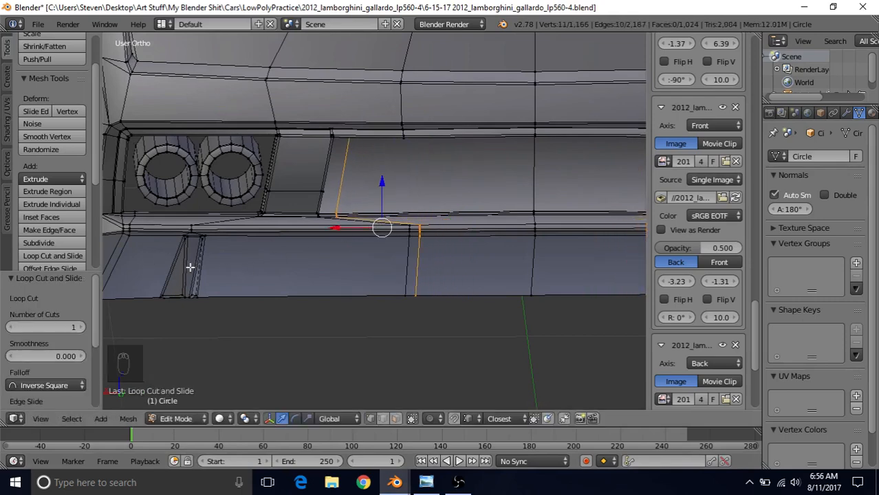
Extrude the narrow lower-panel face between the two vertical edge lines outward by 0.070 to form a fin.
shift+middle_drag(370, 253, 322, 247)
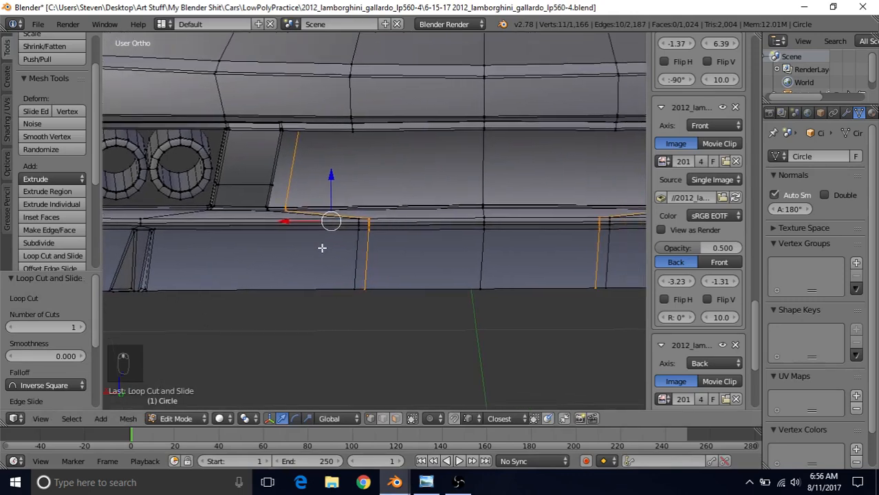
scroll(321, 268, up, 1)
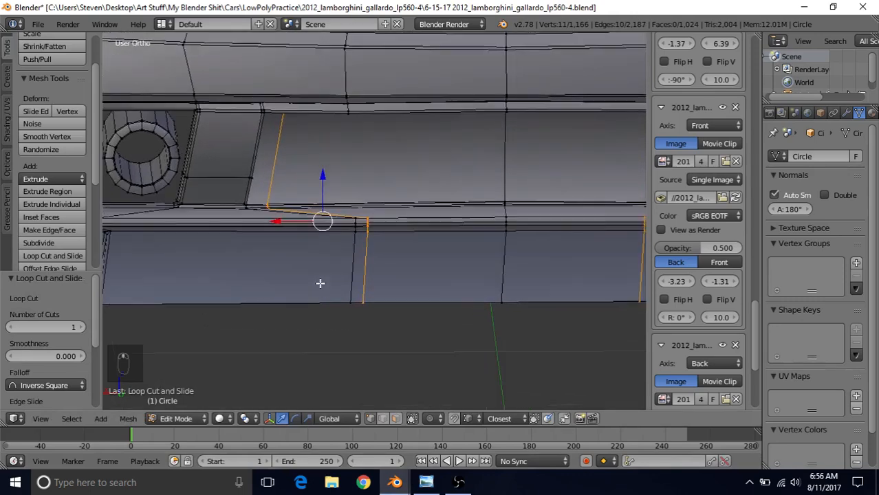
click(397, 418)
right_click(360, 255)
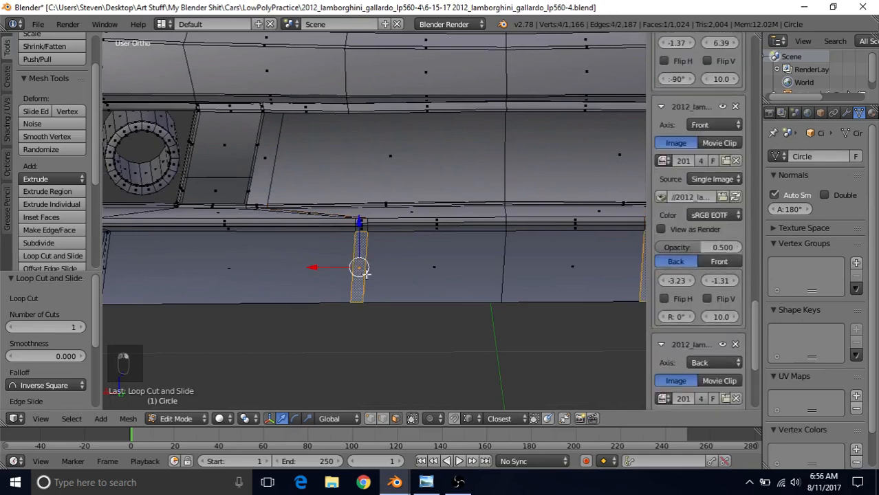
shift+middle_drag(408, 265, 459, 243)
key(e)
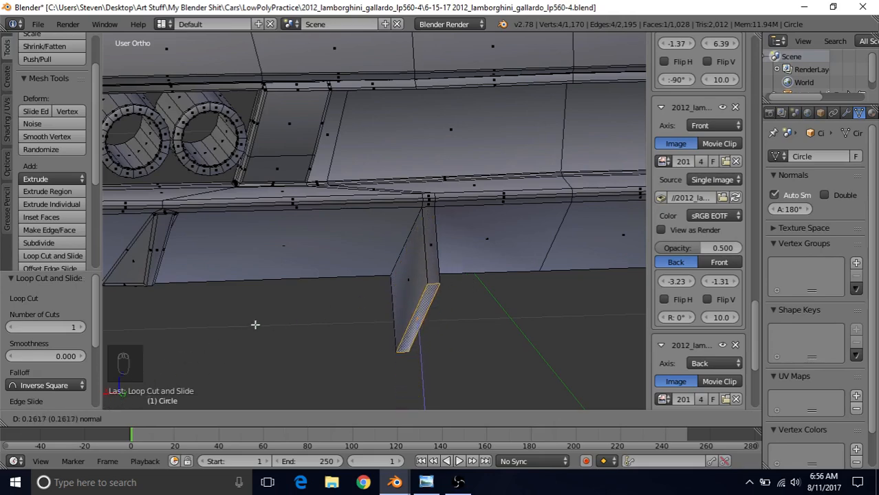
click(352, 296)
click(333, 419)
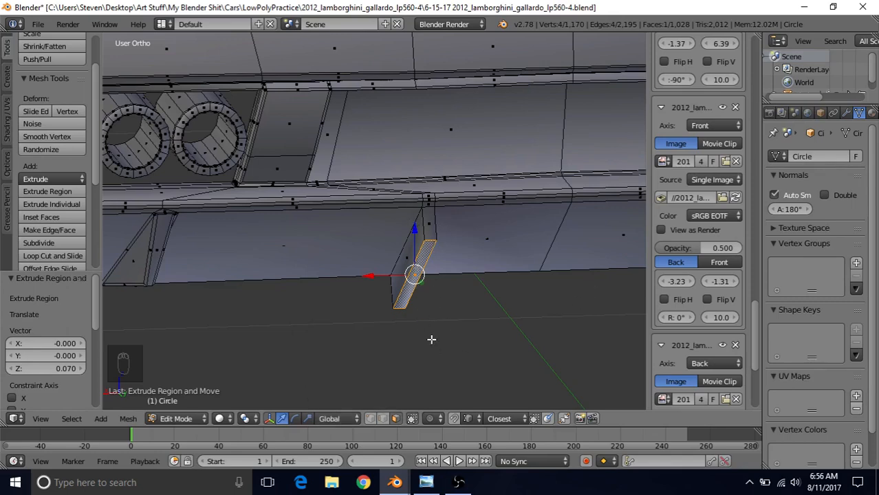
shift+middle_drag(414, 274, 447, 254)
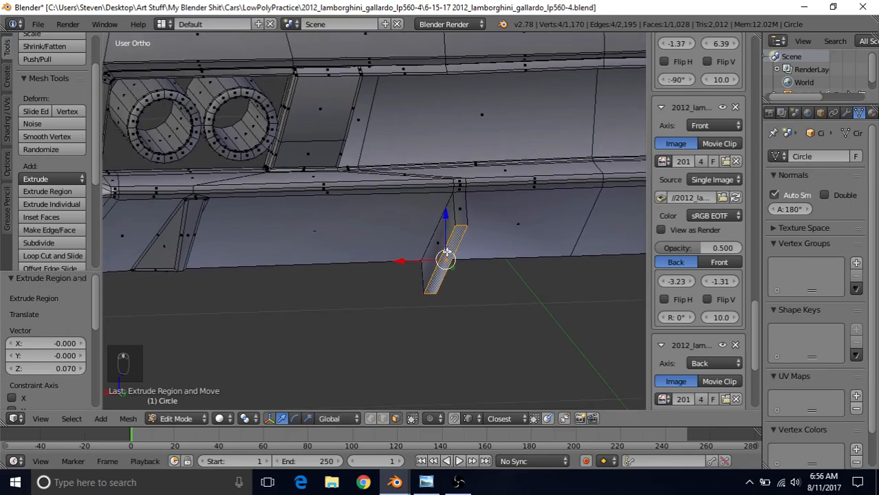
click(336, 418)
Taper the extruded fin by merging the upper and lower vertices of each long outer edge at center.
middle_drag(453, 203, 479, 191)
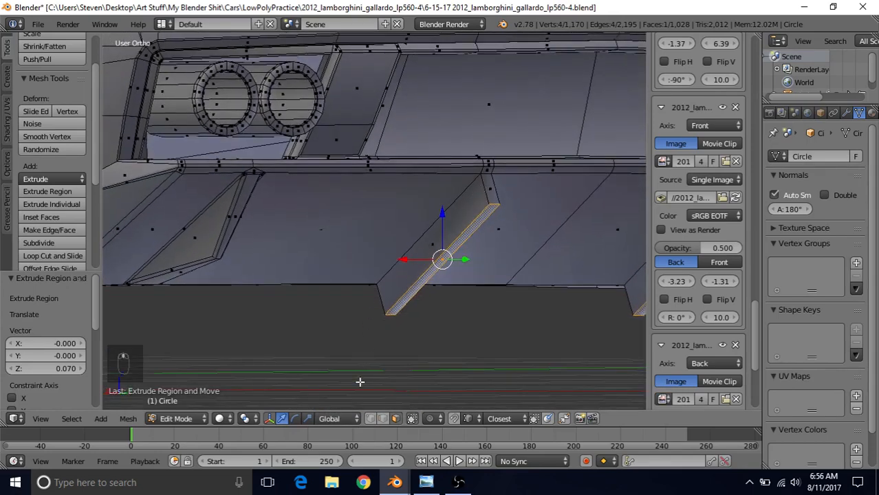
click(370, 419)
right_click(386, 300)
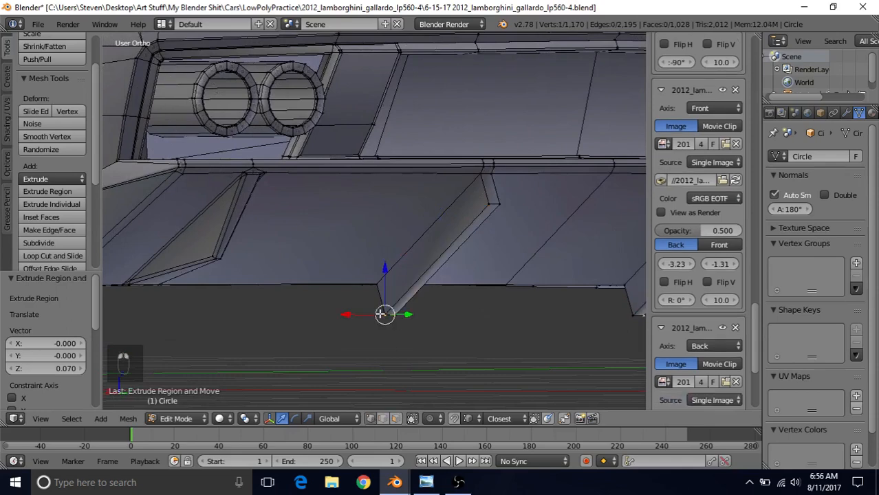
shift+right_click(486, 202)
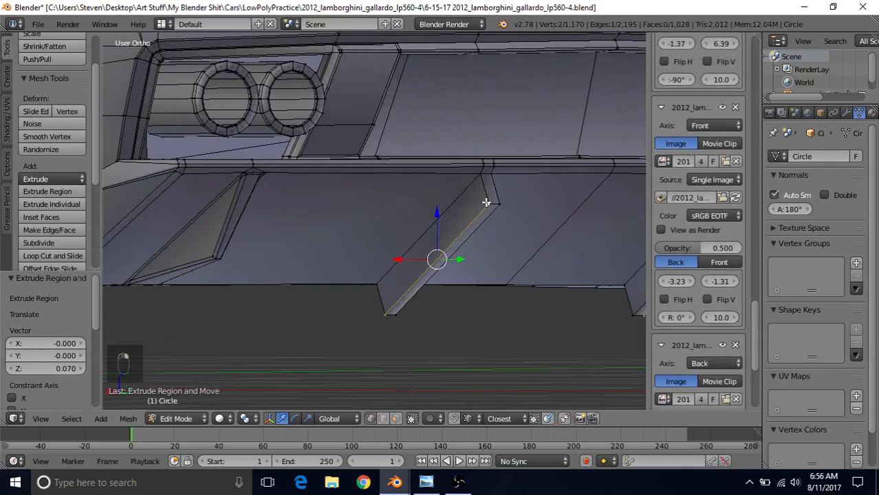
key(alt+m)
click(426, 288)
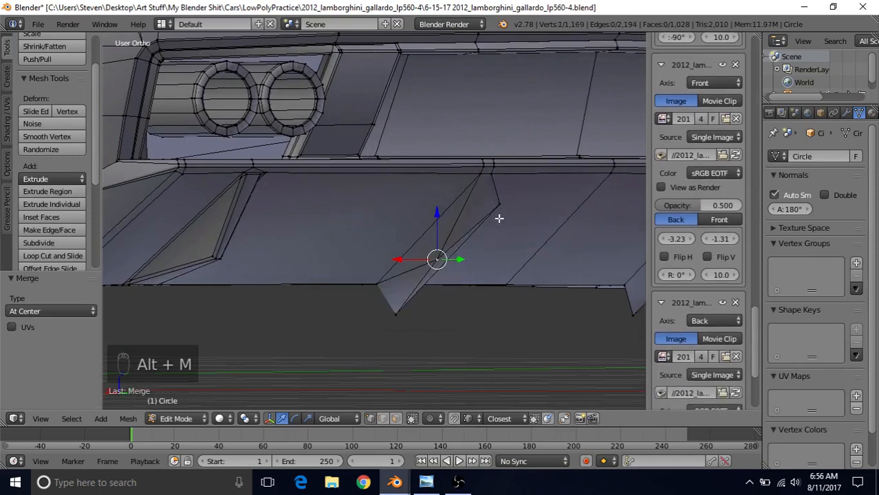
right_click(493, 217)
shift+right_click(404, 315)
key(alt+m)
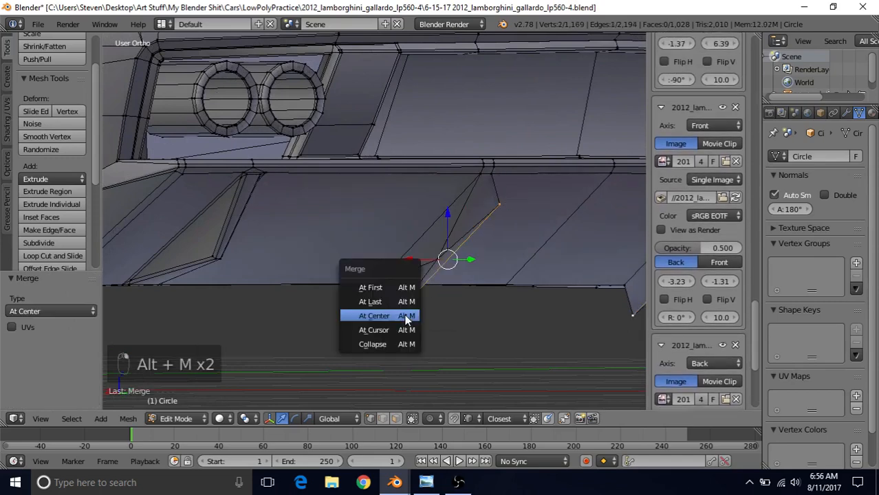
click(405, 311)
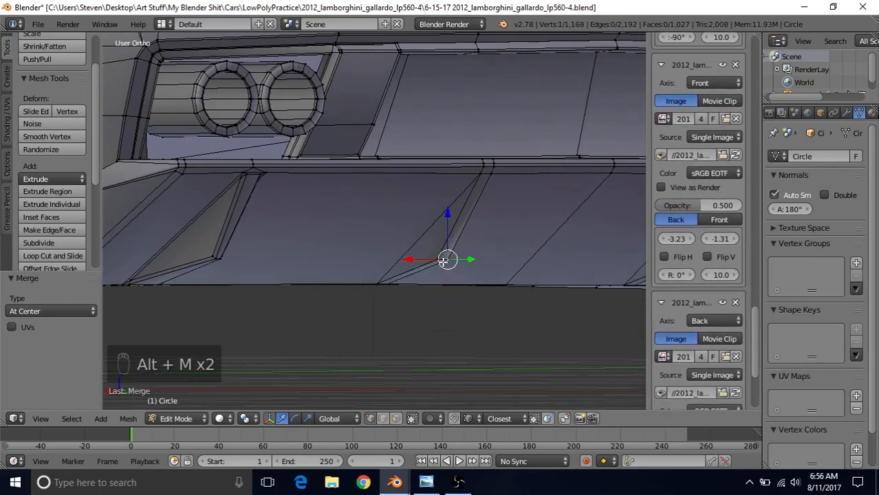
Move the fin's two merged tip vertices 0.032 along Y and -0.000873 along Z, in line with the outer fin's tip.
shift+right_click(433, 254)
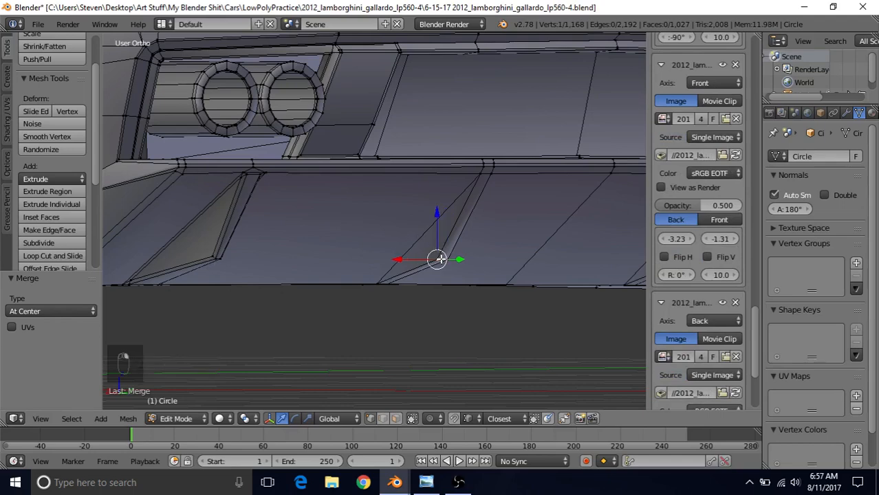
middle_drag(337, 264, 452, 261)
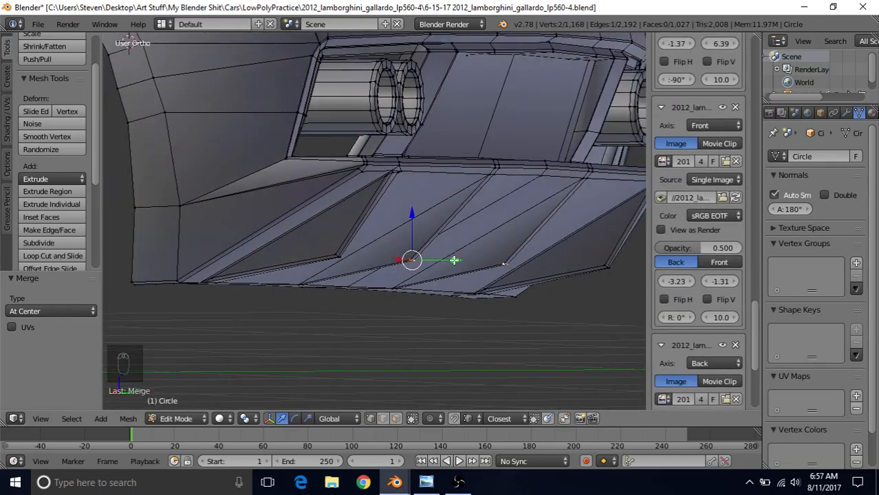
key(g)
key(y)
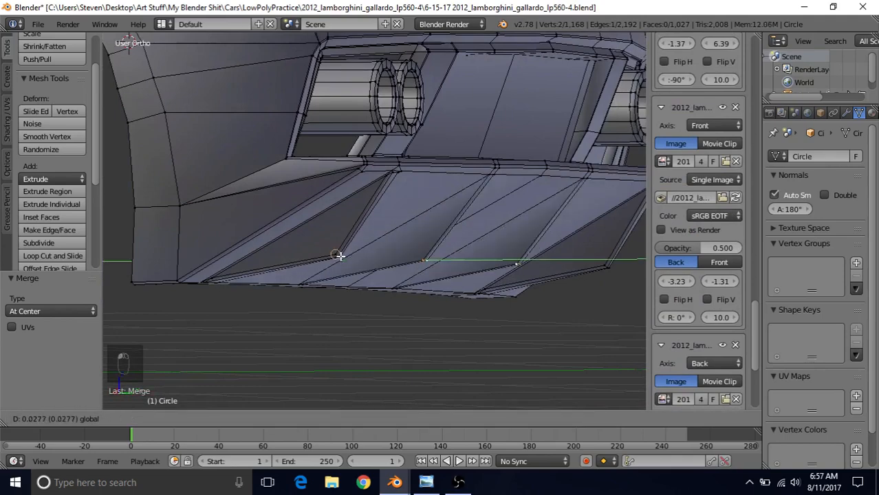
click(342, 258)
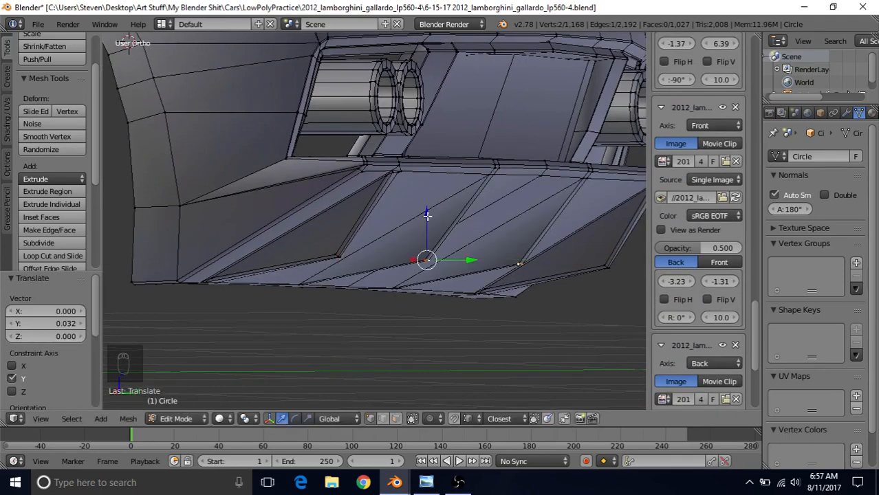
key(g)
key(z)
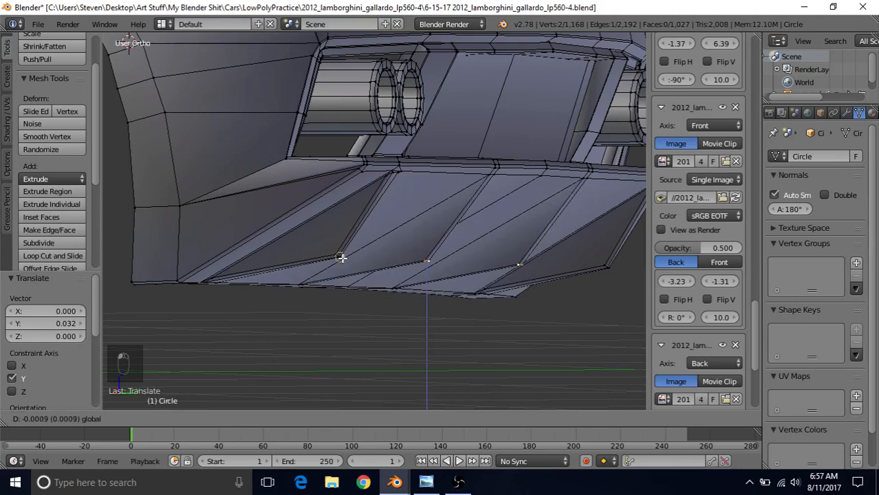
click(342, 258)
Shift the fin's two tip vertices further along Y by 0.013 and another 0.003, checking from the side.
scroll(446, 300, down, 2)
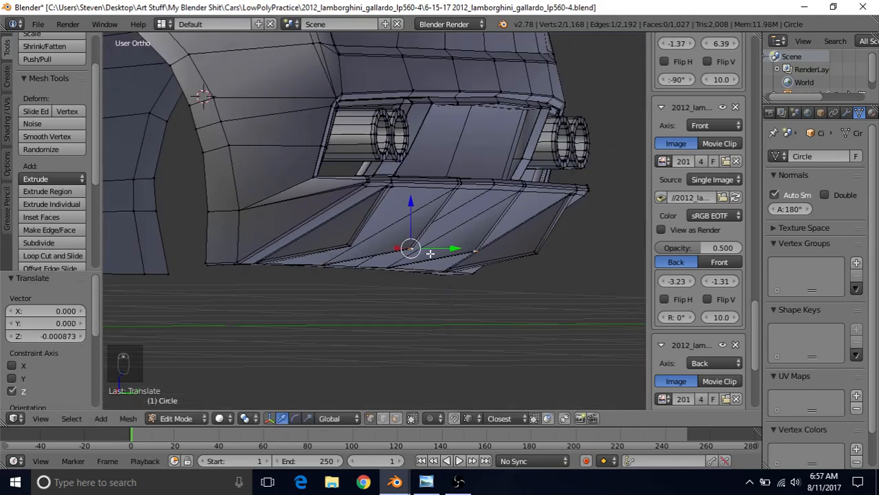
scroll(369, 259, up, 3)
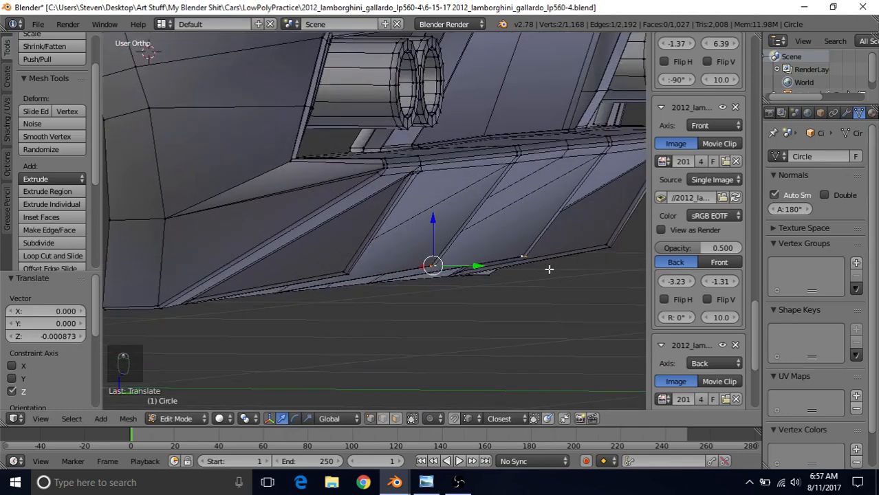
drag(475, 265, 483, 268)
middle_drag(484, 268, 359, 243)
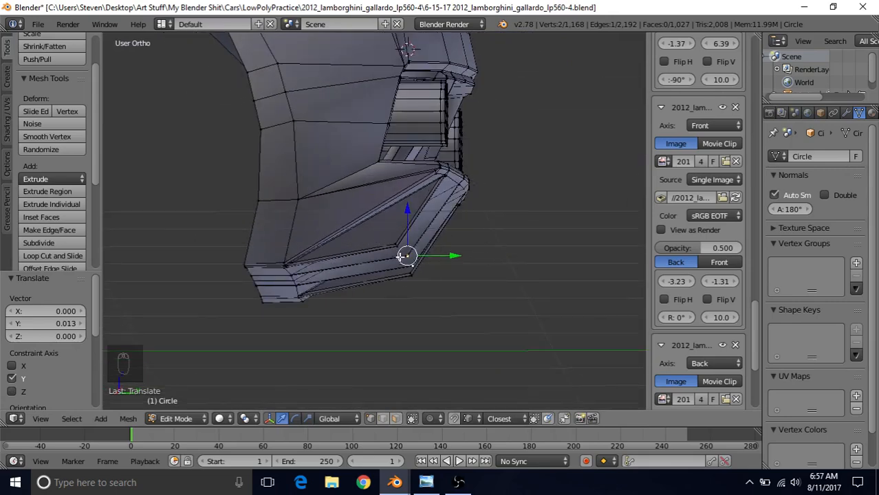
drag(457, 256, 459, 257)
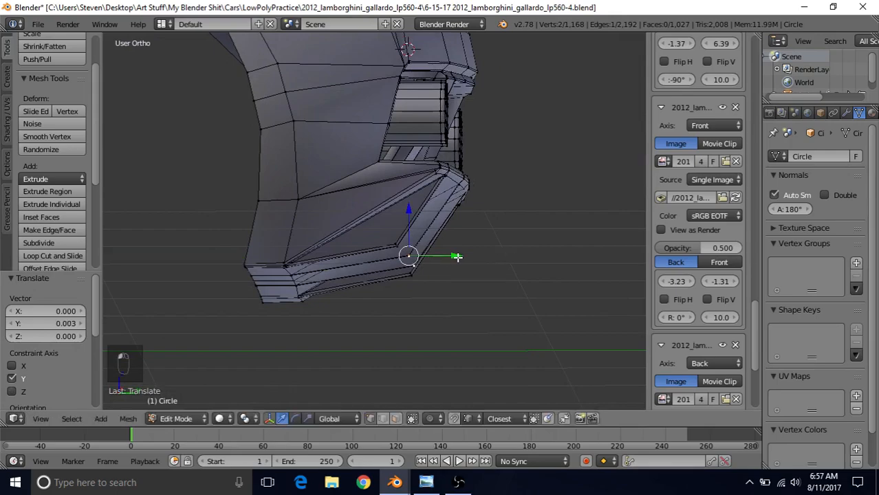
Bevel the new fin's four long outer edges, above and below the tip on both sides, with a 0.005 offset and one segment.
scroll(458, 257, down, 2)
middle_drag(385, 255, 305, 248)
scroll(316, 251, down, 3)
middle_drag(370, 218, 395, 207)
scroll(391, 224, up, 3)
scroll(392, 225, up, 2)
middle_drag(429, 266, 442, 256)
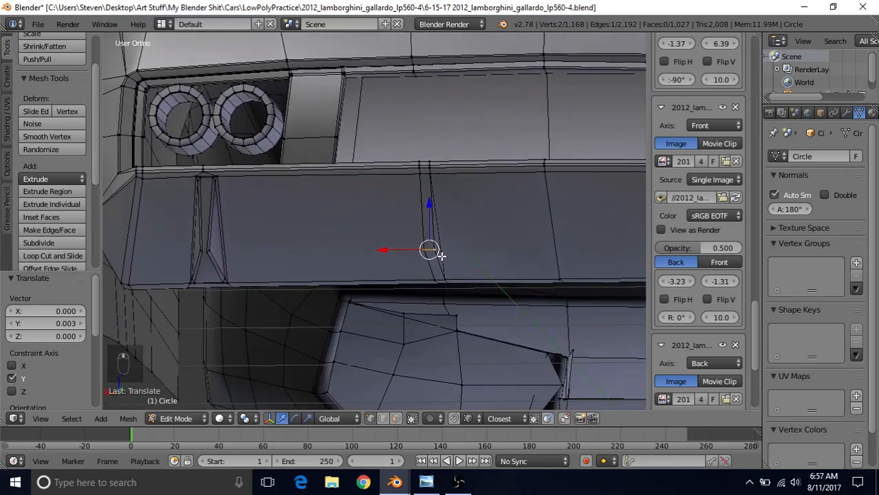
scroll(468, 238, up, 3)
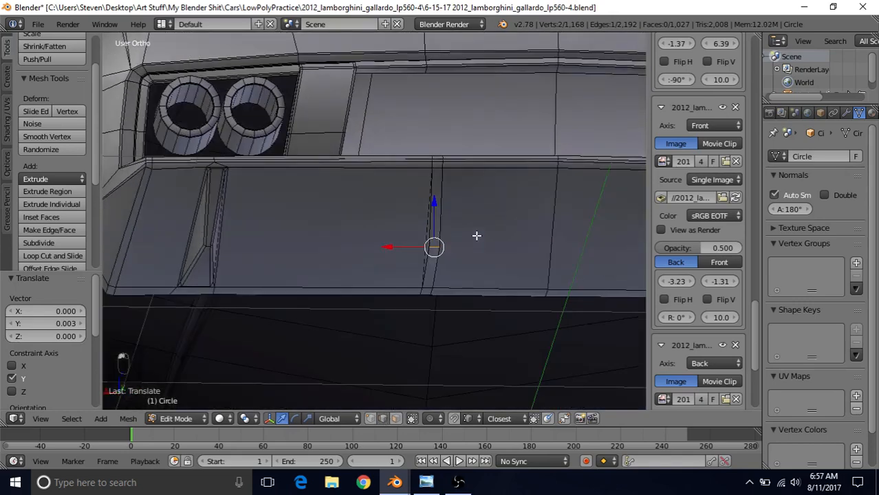
right_click(456, 225)
shift+right_click(446, 285)
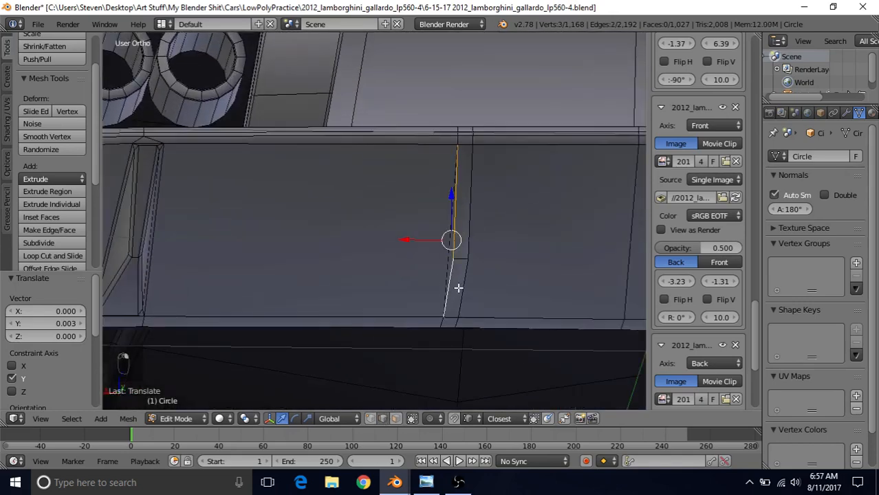
shift+right_click(461, 260)
shift+right_click(466, 222)
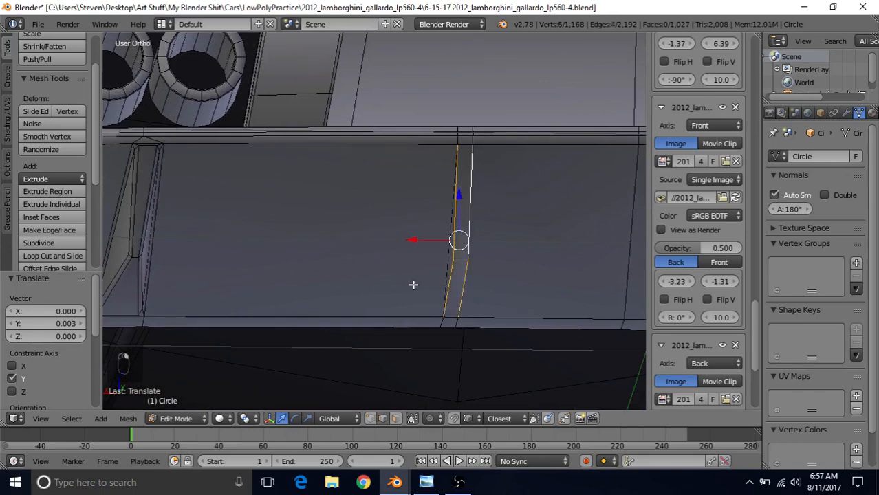
middle_drag(413, 285, 408, 285)
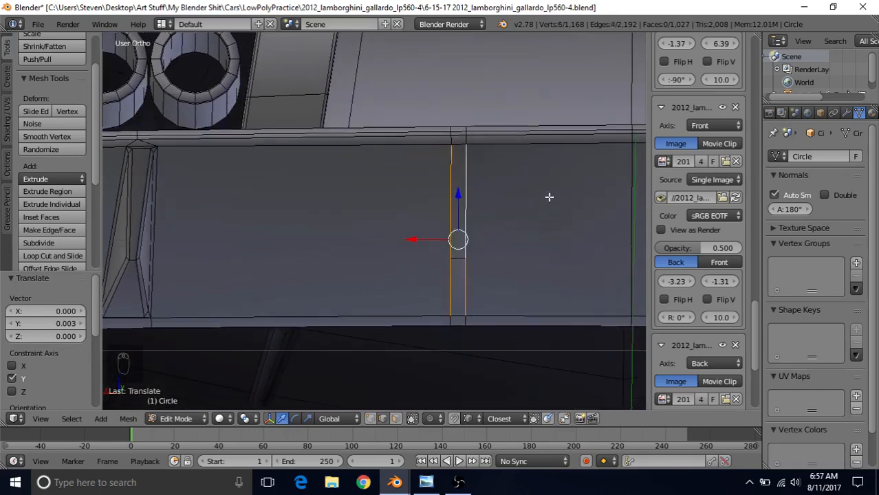
key(ctrl+b)
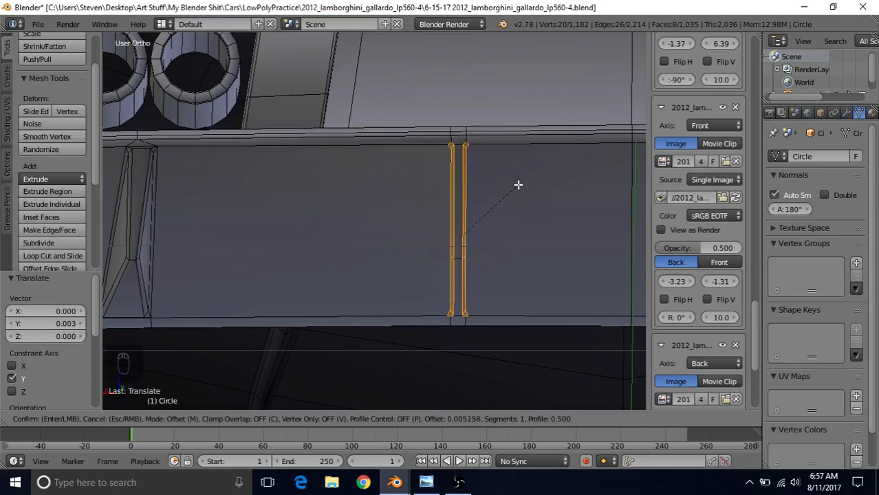
click(518, 186)
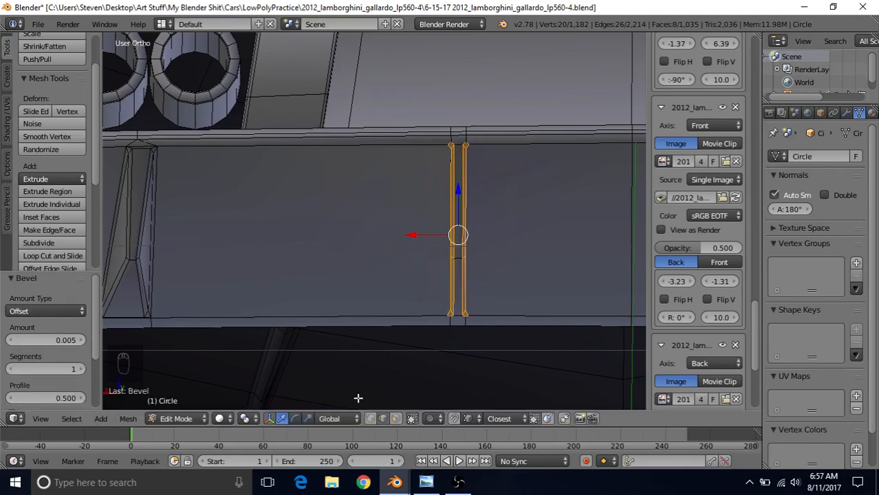
Connect the two outermost bevel-corner vertices at the fin's upper end, just below the ledge, with an edge.
click(372, 416)
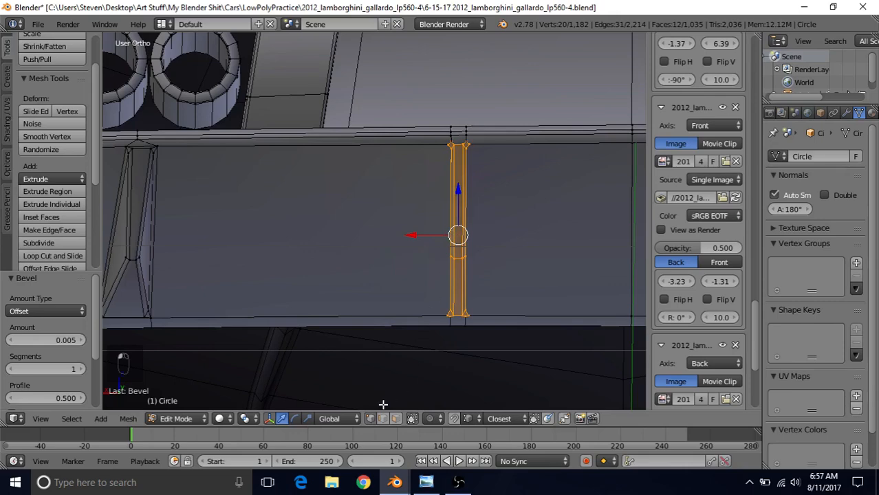
mouse_move(444, 276)
middle_down()
mouse_move(388, 316)
mouse_move(483, 228)
mouse_move(458, 270)
middle_up()
scroll(458, 270, up, 4)
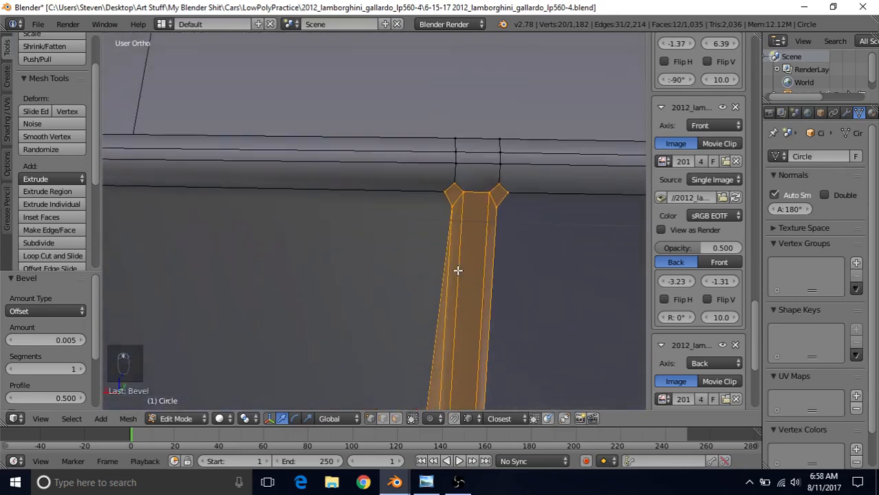
right_click(455, 185)
shift+right_click(495, 180)
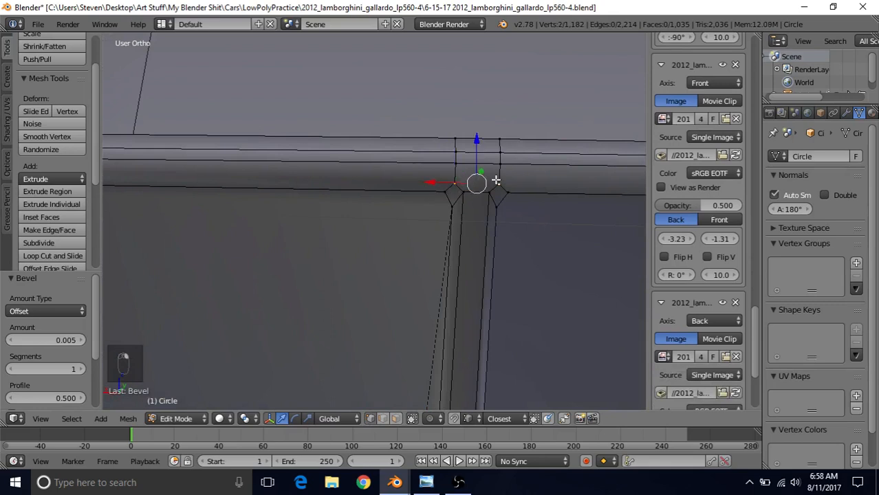
key(j)
Connect the fin's upper and lower side bevel vertices on the exhaust side, and connect the two corner vertices at its lower end.
right_click(438, 191)
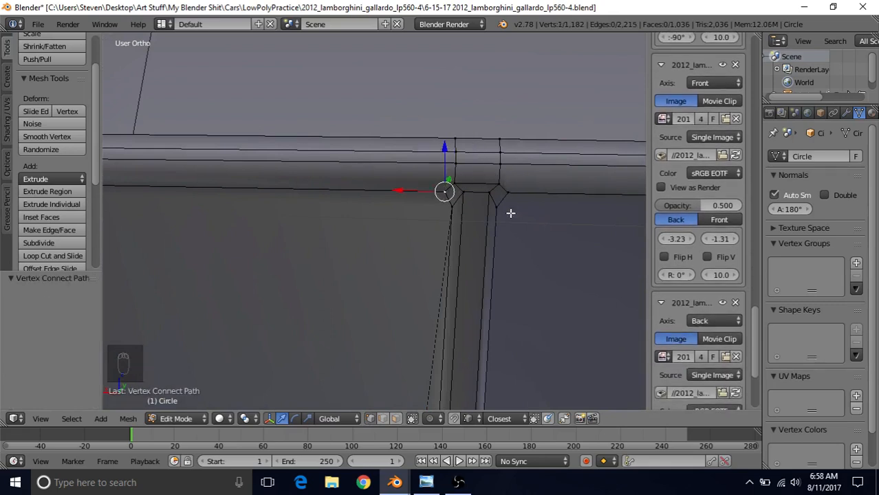
scroll(436, 324, down, 1)
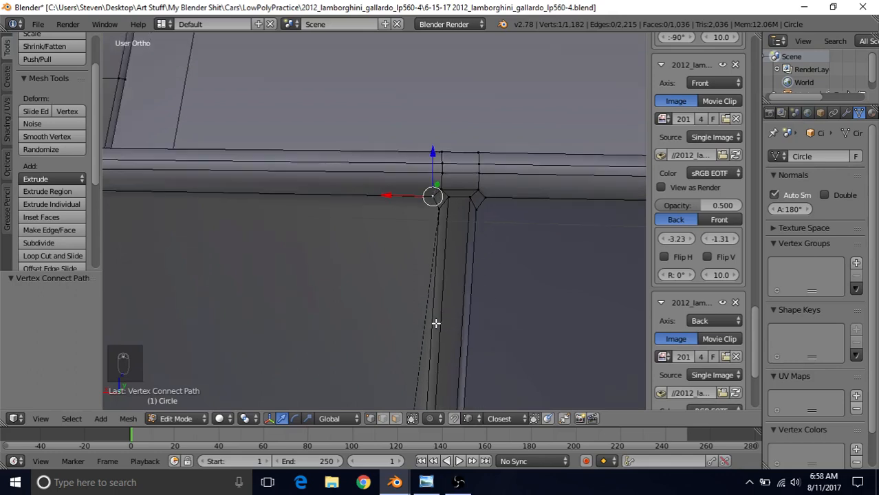
shift+middle_drag(434, 307, 477, 127)
scroll(414, 305, down, 2)
shift+middle_drag(429, 309, 408, 156)
scroll(385, 275, up, 2)
shift+right_click(415, 296)
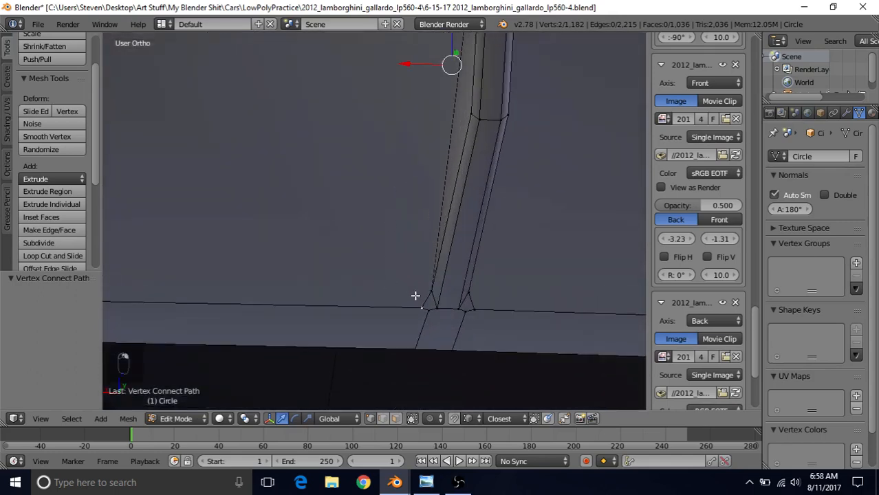
key(j)
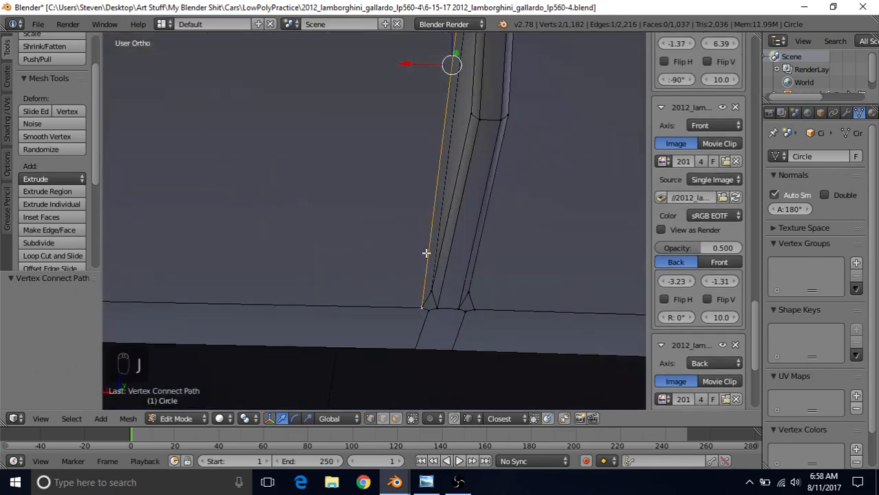
right_click(428, 309)
key(j)
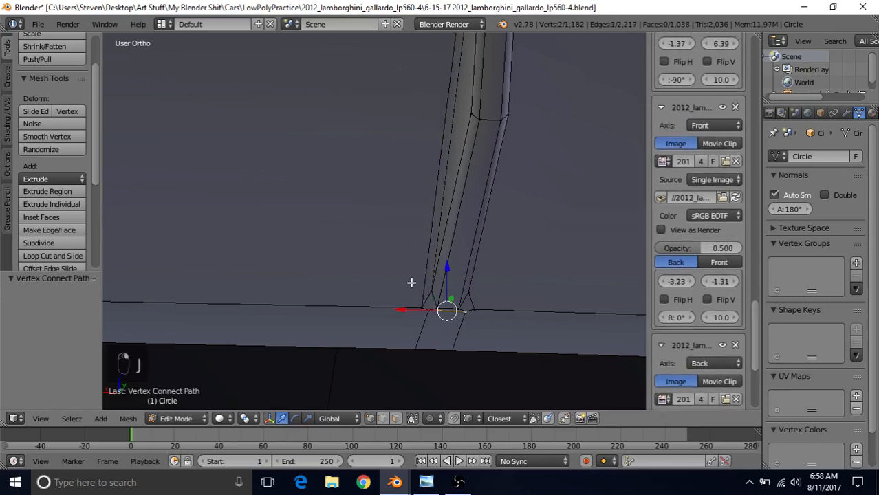
Connect the fin's lower and upper side bevel vertices on the side facing the car's centerline.
right_click(473, 309)
middle_drag(523, 173, 368, 280)
scroll(390, 204, down, 3)
shift+right_click(365, 176)
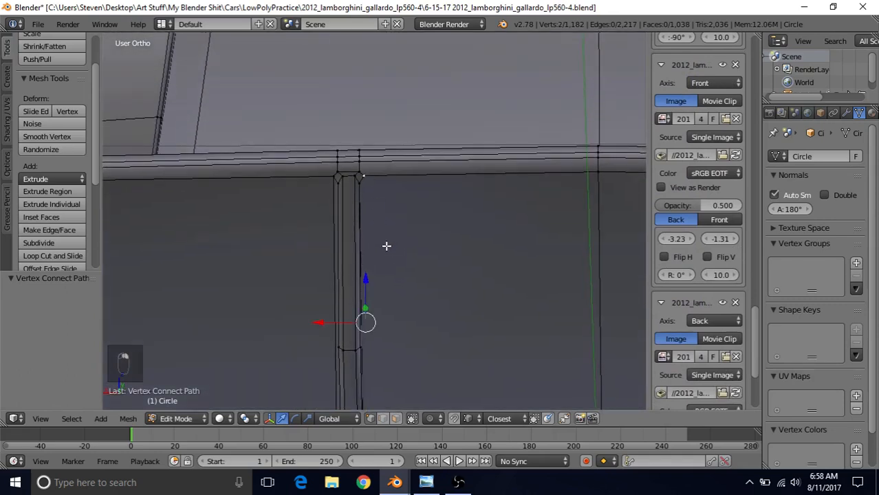
key(j)
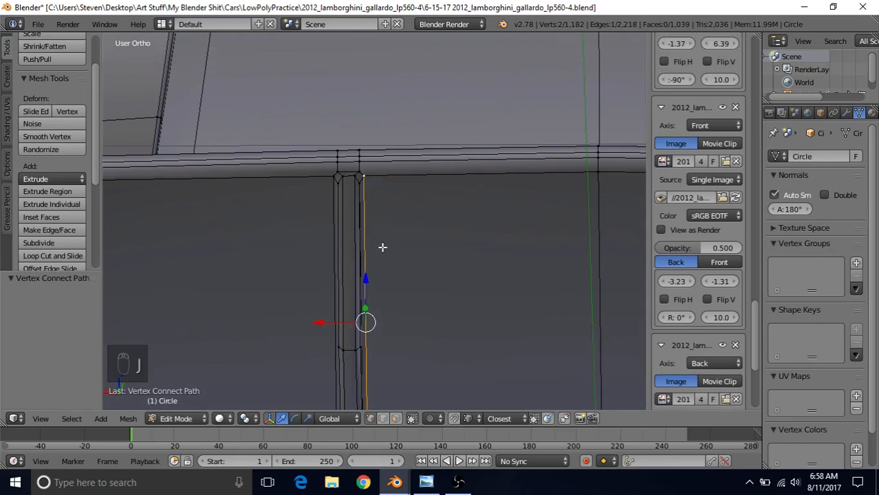
Merge the two neighbouring bevel vertices at the fin's upper exhaust-side corner at center.
shift+middle_drag(396, 231, 435, 126)
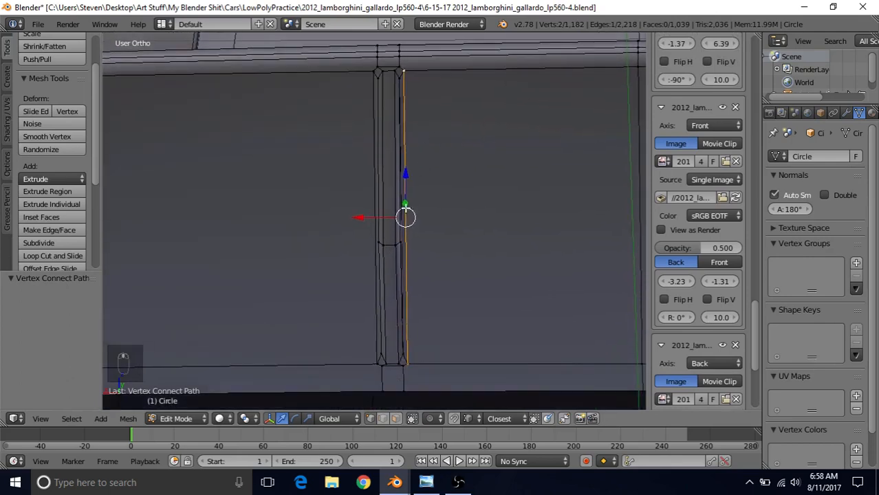
shift+middle_drag(437, 230, 454, 326)
scroll(430, 269, up, 3)
shift+middle_drag(389, 180, 360, 260)
scroll(370, 219, up, 2)
scroll(370, 218, up, 1)
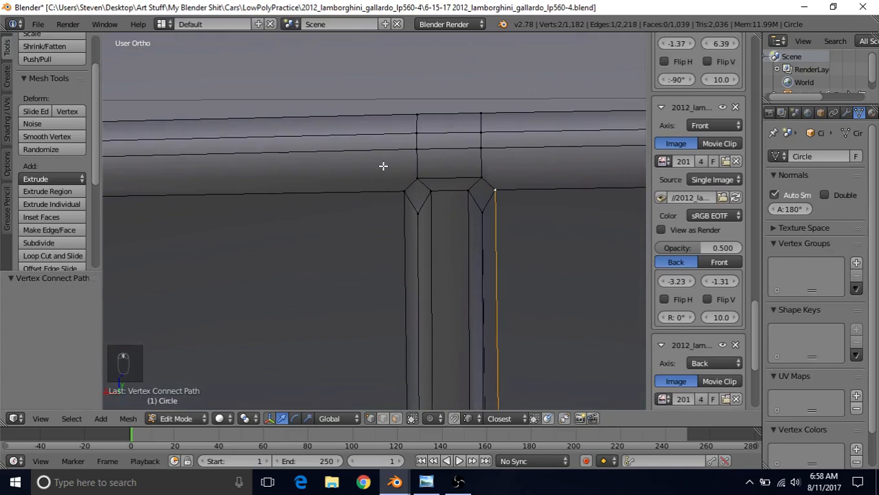
right_click(417, 176)
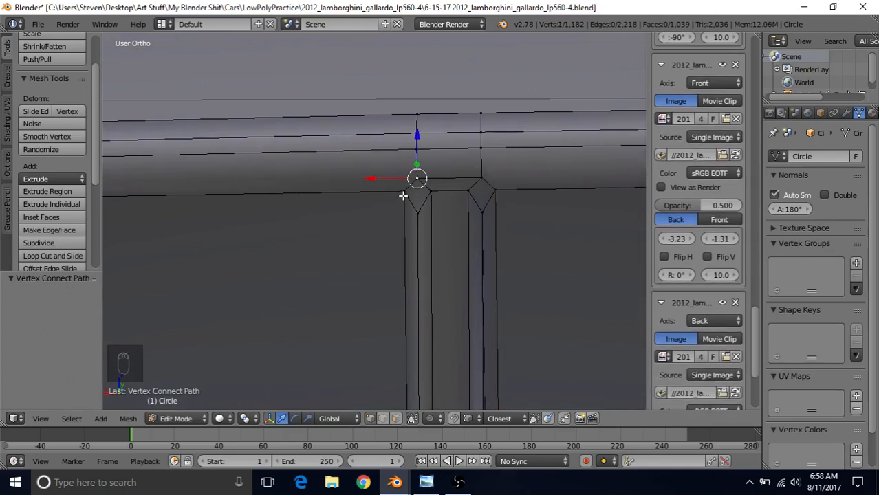
shift+right_click(396, 181)
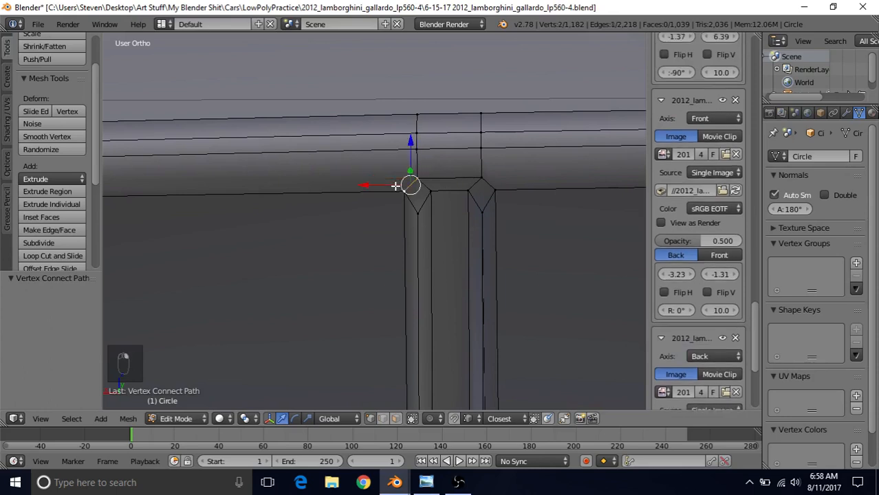
key(alt+m)
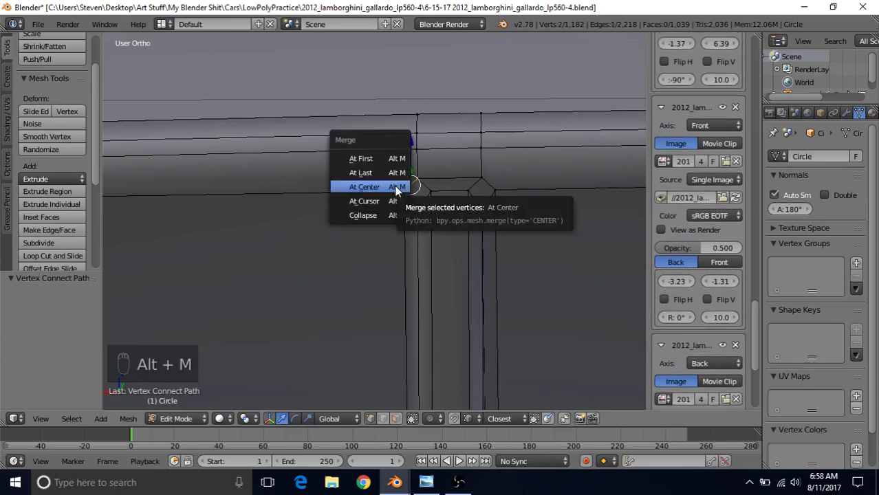
click(395, 186)
Vertex-slide the merged upper exhaust-side corner outward by a factor of 0.004 and up toward the ledge by 0.264.
key(g)
key(g)
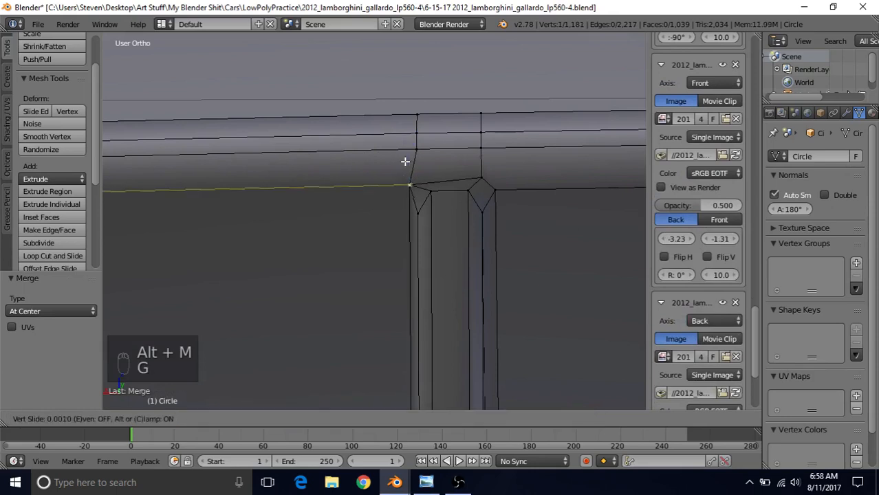
click(403, 160)
key(g)
key(g)
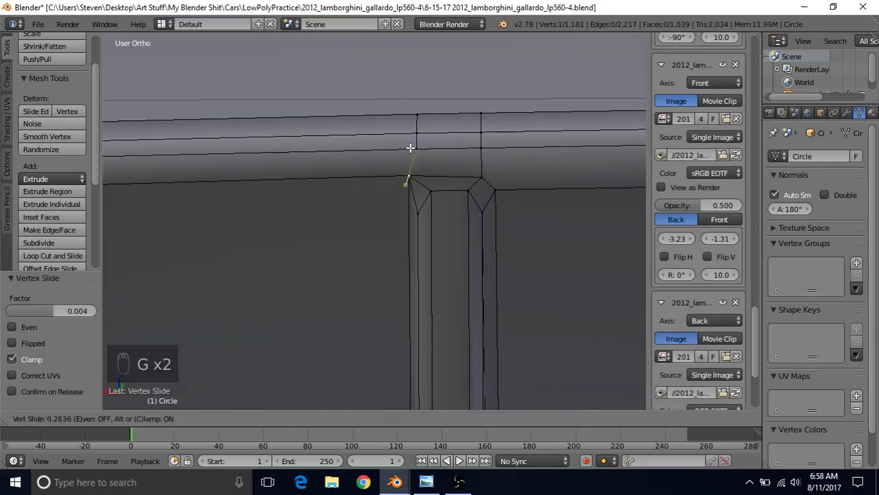
click(410, 148)
Merge the upper centerline-side corner vertices at center, and vertex-slide the result by factors of 0.275, 0.009 and 0.023 to match the opposite corner.
shift+right_click(487, 172)
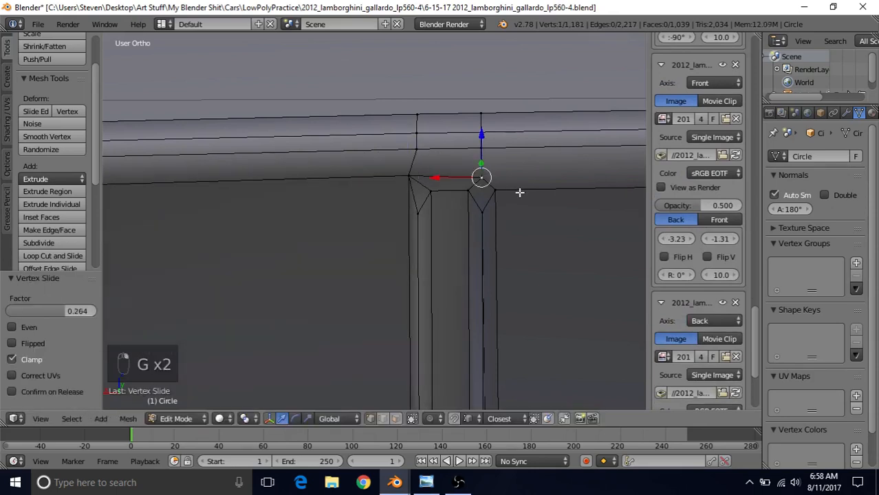
key(alt+m)
click(520, 192)
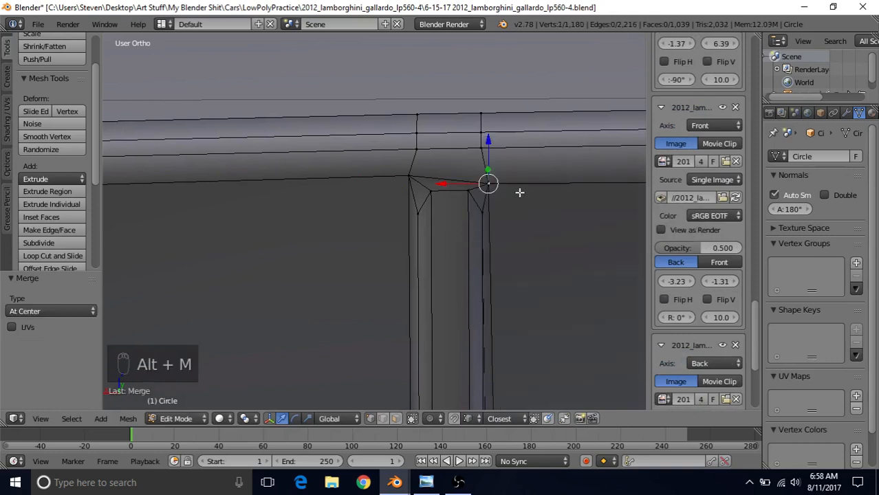
key(g)
key(g)
click(498, 148)
key(g)
key(g)
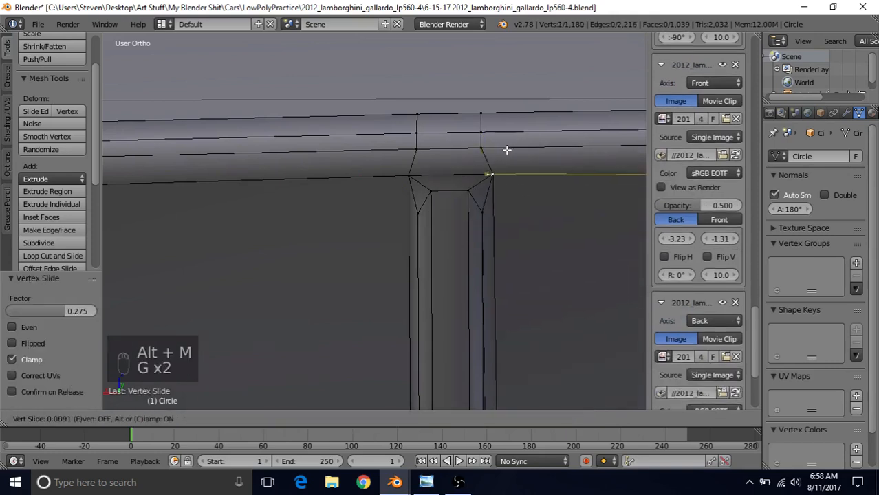
click(491, 173)
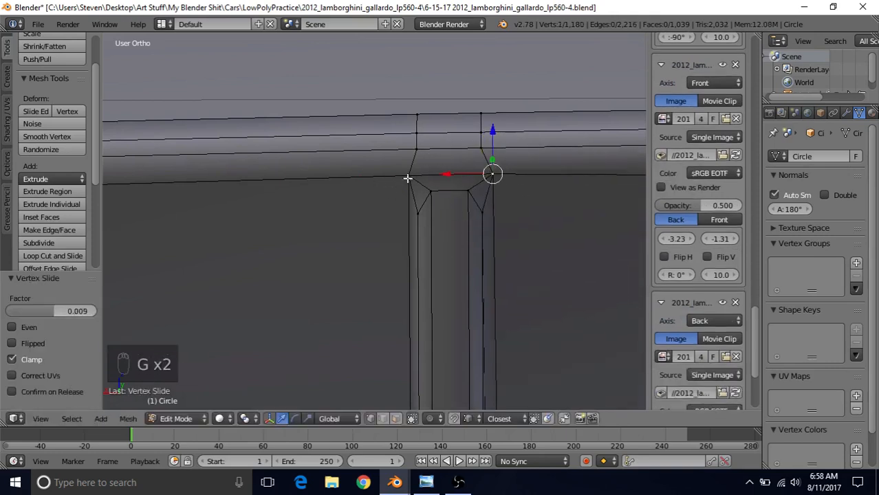
key(g)
key(g)
click(474, 161)
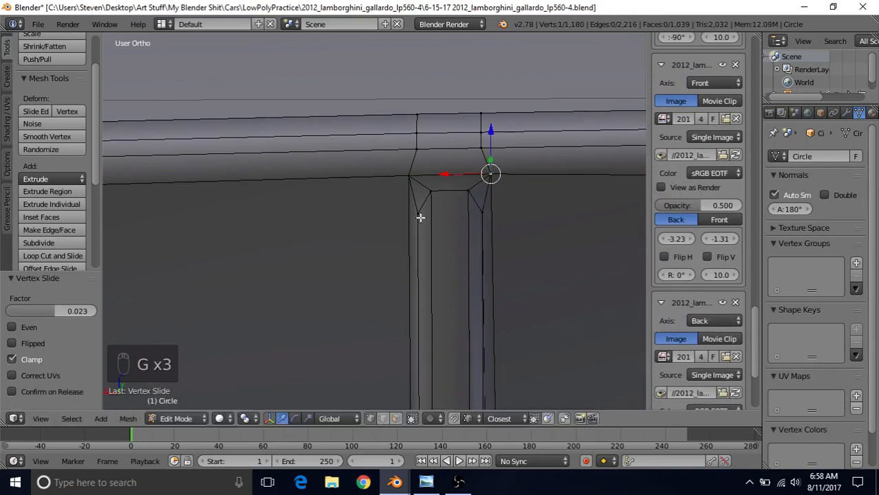
Merge the two neighbouring bevel vertices at the fin's lower exhaust-side corner at center.
shift+middle_drag(412, 255, 402, 205)
shift+middle_drag(376, 322, 375, 297)
scroll(375, 297, up, 3)
right_click(407, 256)
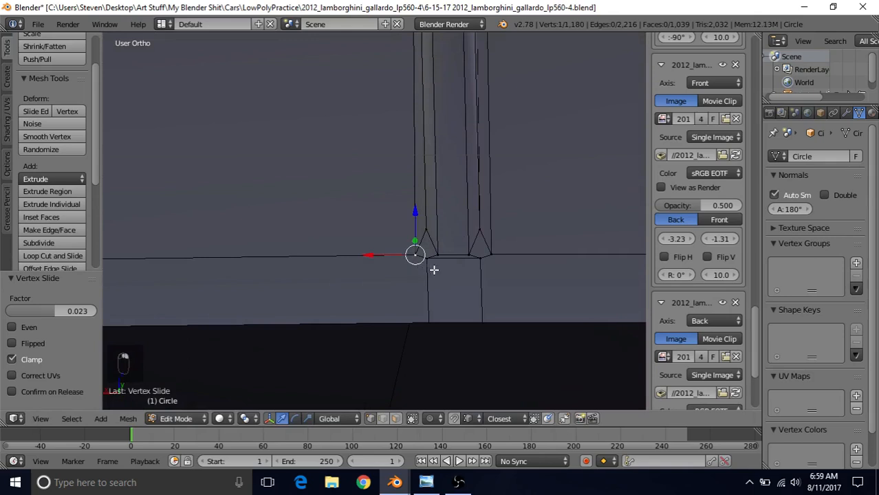
shift+right_click(434, 269)
key(alt+m)
click(425, 270)
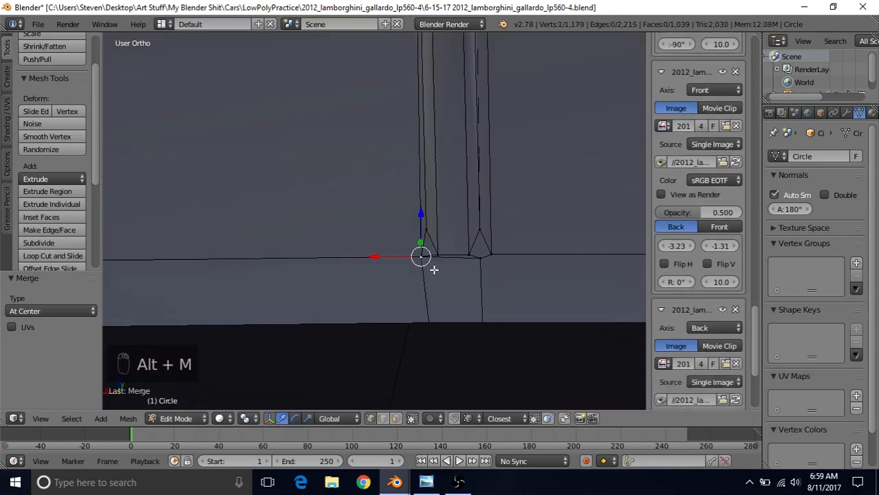
Vertex-slide the merged lower exhaust-side corner outward by a factor of 0.005 and down by 0.053.
shift+middle_drag(432, 269, 404, 226)
key(g)
key(g)
click(398, 226)
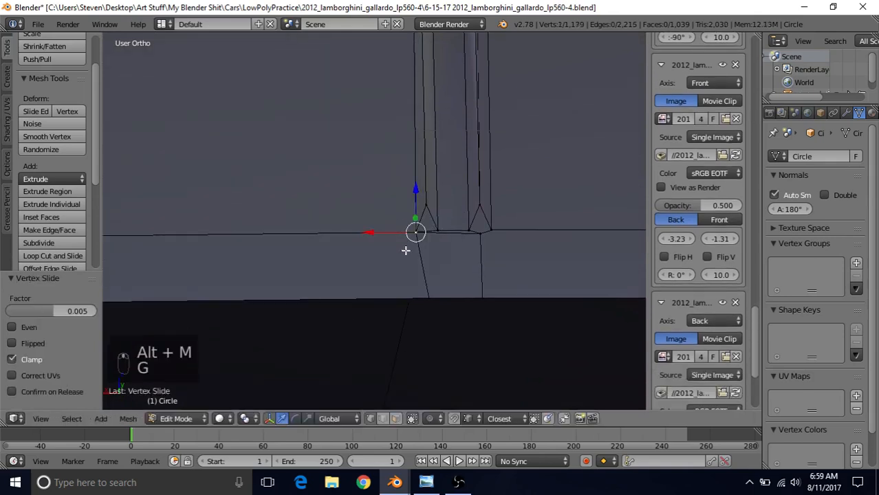
key(g)
key(g)
click(409, 257)
Merge the two bevel vertices at the fin's lower centerline-side corner at center, and vertex-slide the result downward by a factor of 0.057.
shift+right_click(482, 233)
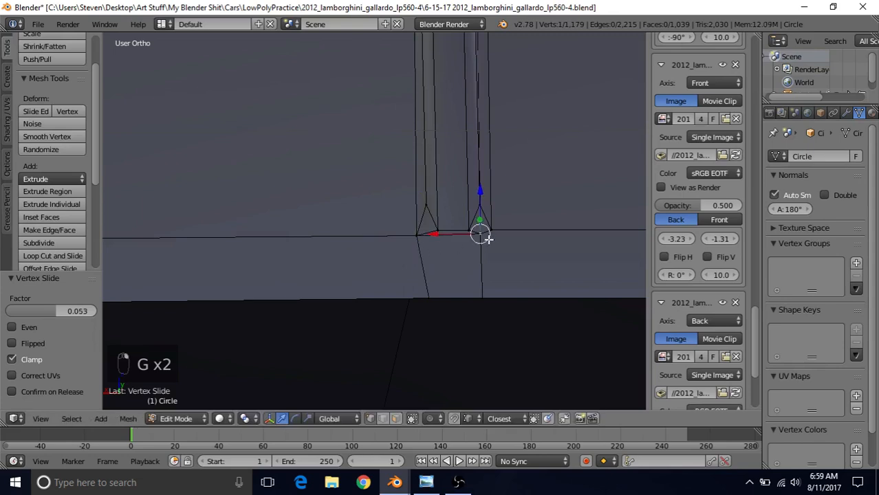
key(alt+m)
click(509, 228)
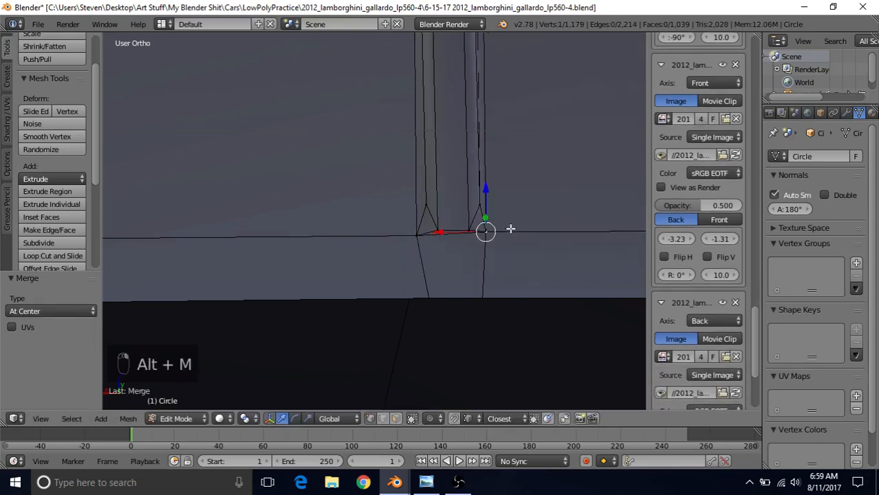
key(g)
key(g)
click(510, 236)
key(g)
key(g)
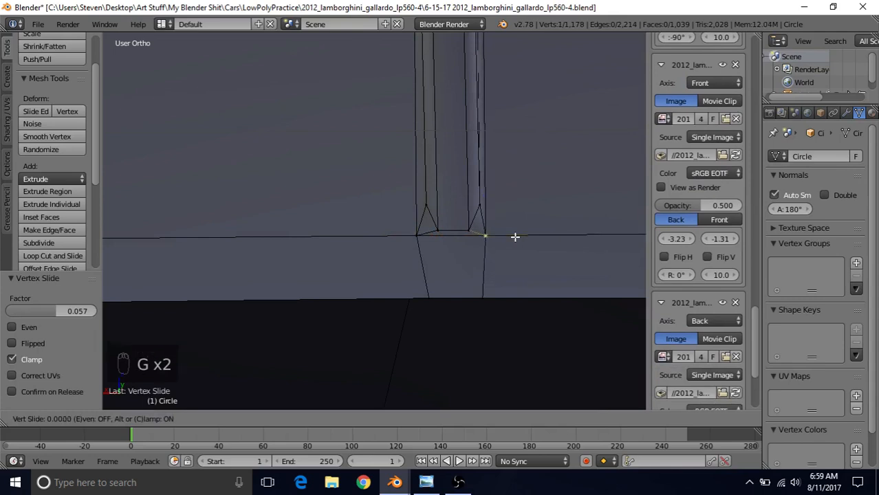
click(515, 236)
Vertex-slide the two bottom-edge vertices beneath the fin apart, by 0.079 toward the exhaust side and 0.008 toward the centerline.
right_click(426, 296)
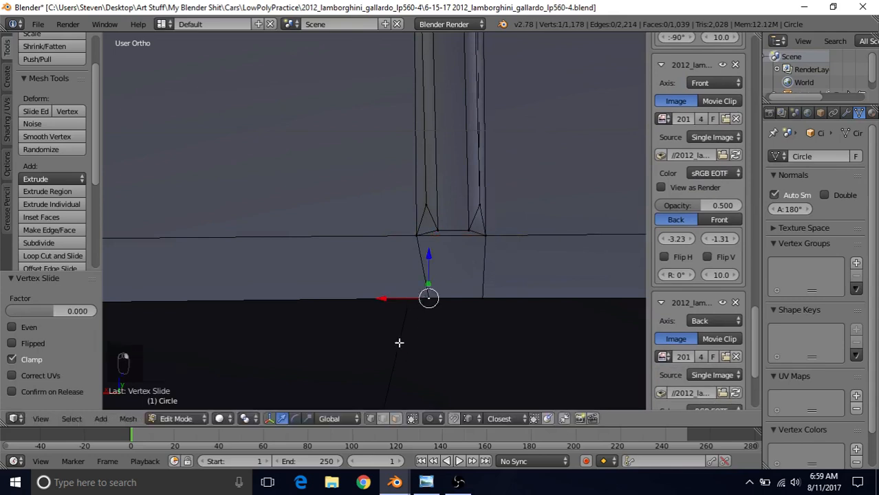
key(g)
key(g)
click(261, 279)
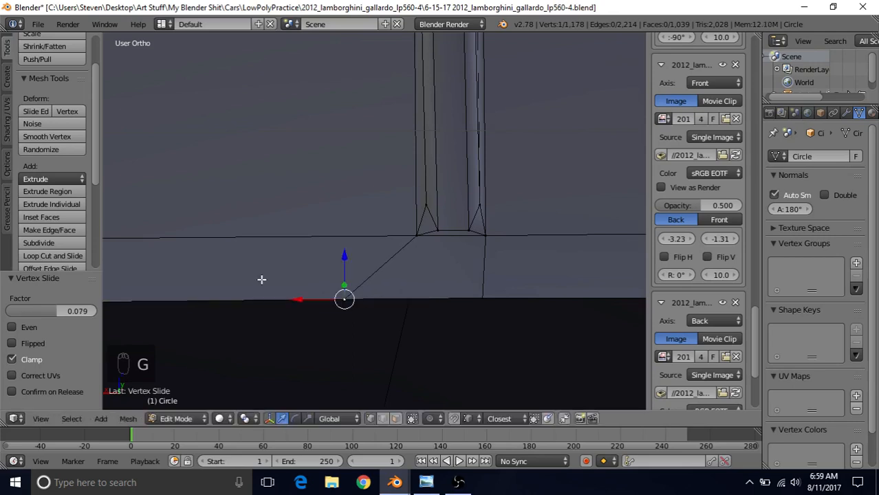
right_click(505, 305)
key(g)
key(g)
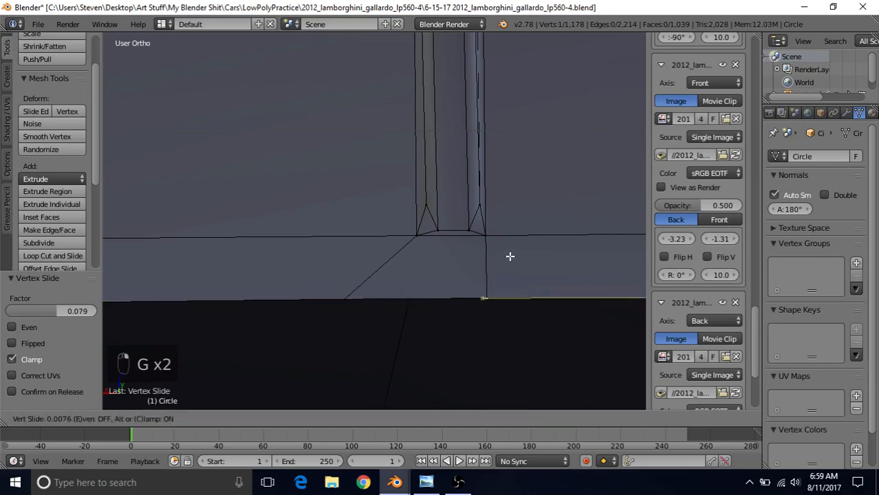
click(511, 255)
Check the fin's shading on the rear bumper in object mode and save the file.
scroll(434, 231, down, 6)
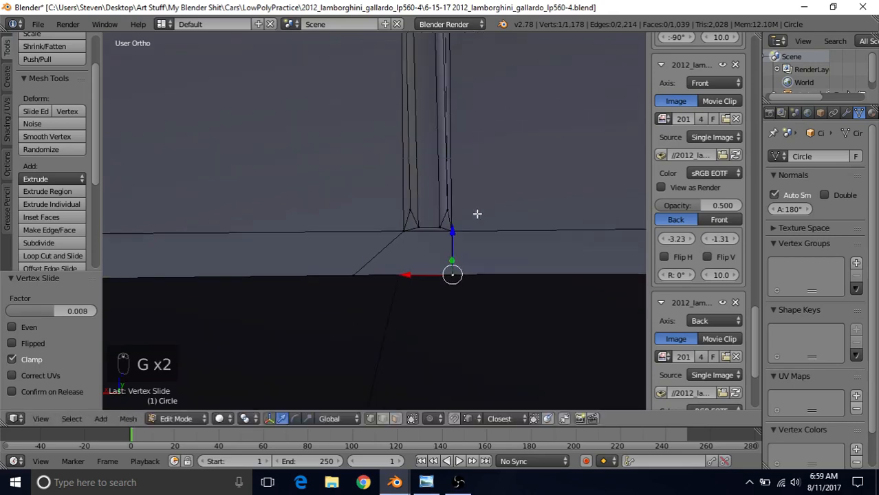
shift+middle_drag(427, 169, 410, 275)
scroll(410, 248, down, 8)
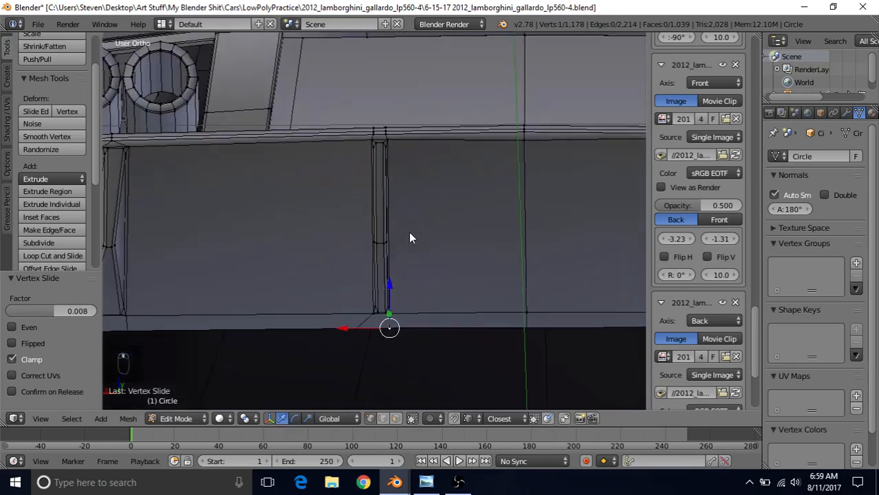
key(Tab)
mouse_move(410, 237)
middle_down()
mouse_move(405, 199)
mouse_move(345, 217)
mouse_move(398, 227)
mouse_move(406, 239)
middle_up()
scroll(410, 235, up, 1)
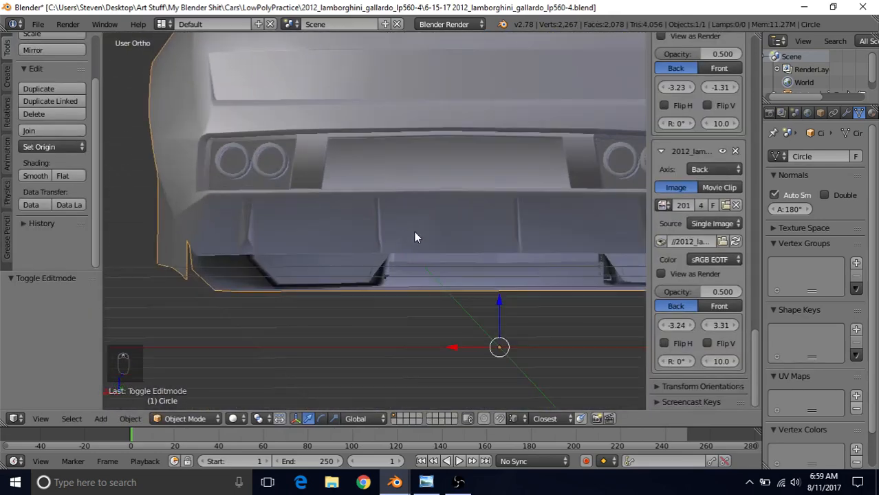
click(37, 24)
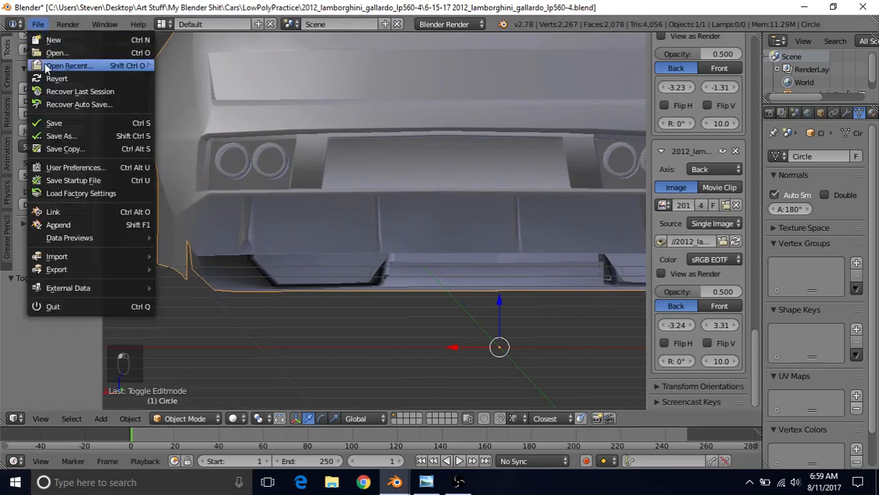
click(59, 124)
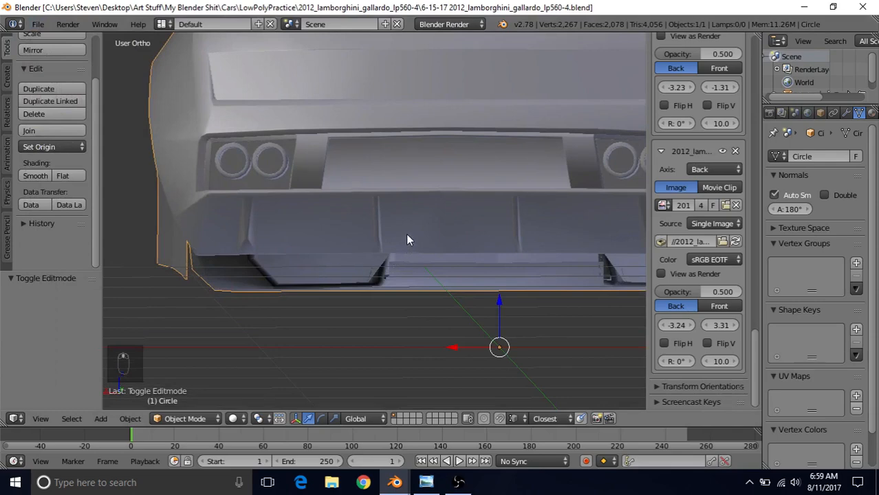
Compare the fin's junction with the ledge in edit mode against the rear reference photo.
scroll(405, 239, up, 5)
scroll(406, 226, up, 1)
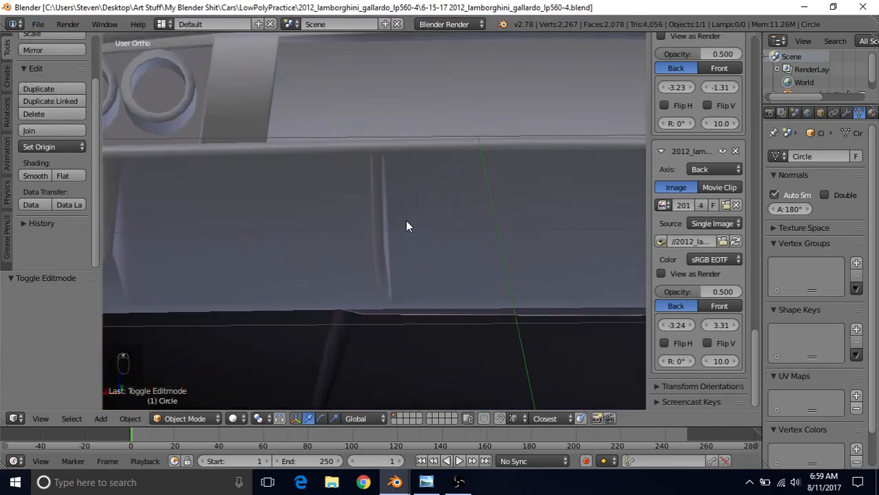
key(Tab)
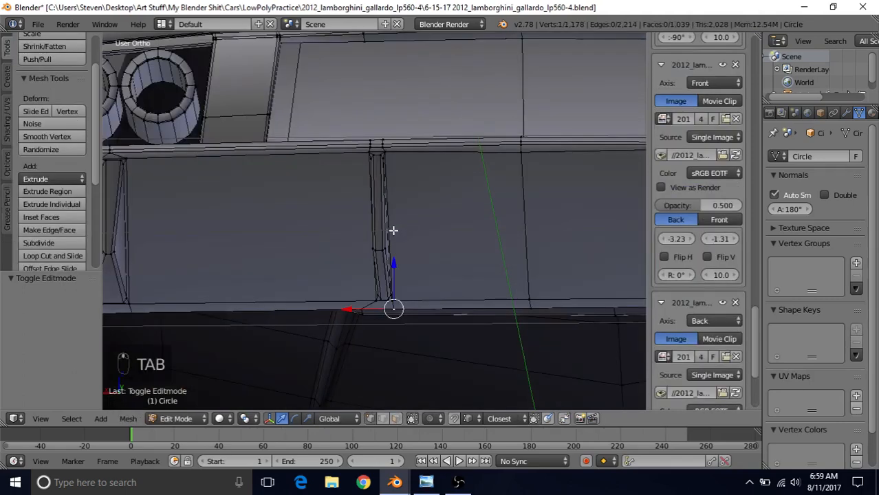
scroll(392, 230, up, 1)
shift+middle_drag(394, 222, 390, 300)
scroll(390, 300, up, 2)
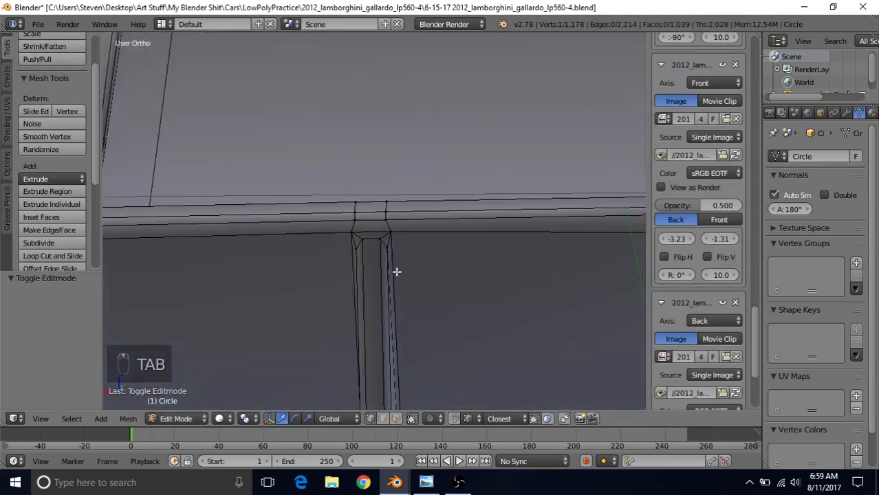
key(alt+Tab)
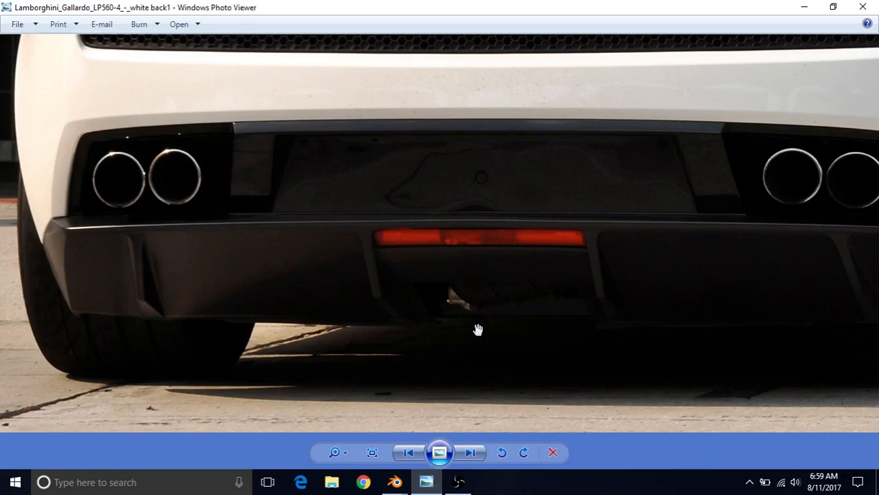
mouse_move(395, 482)
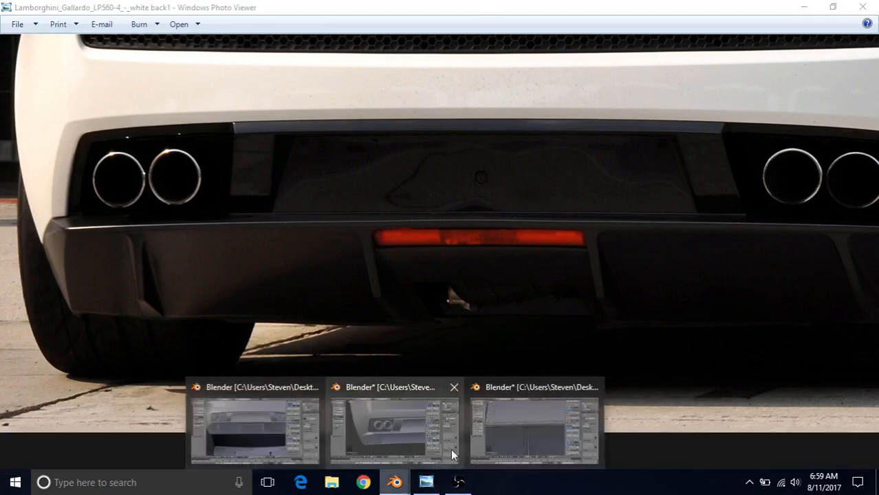
click(392, 411)
Switch to edge selection and examine how the fin's top end meets the ledge in the enlarged reference photo.
click(383, 418)
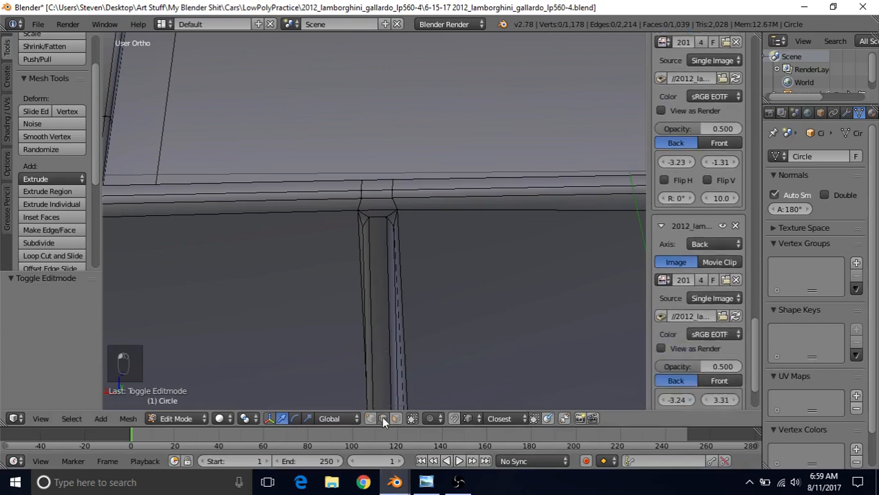
middle_drag(420, 249, 423, 238)
scroll(422, 237, up, 3)
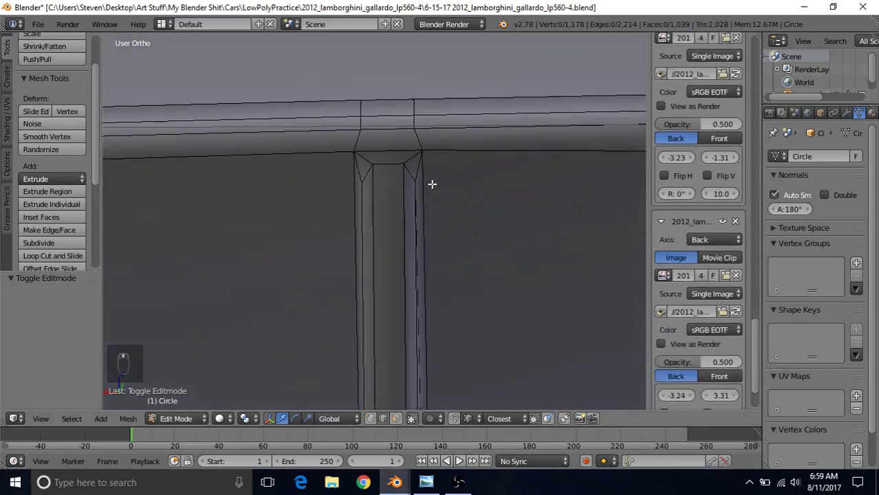
middle_drag(386, 222, 365, 226)
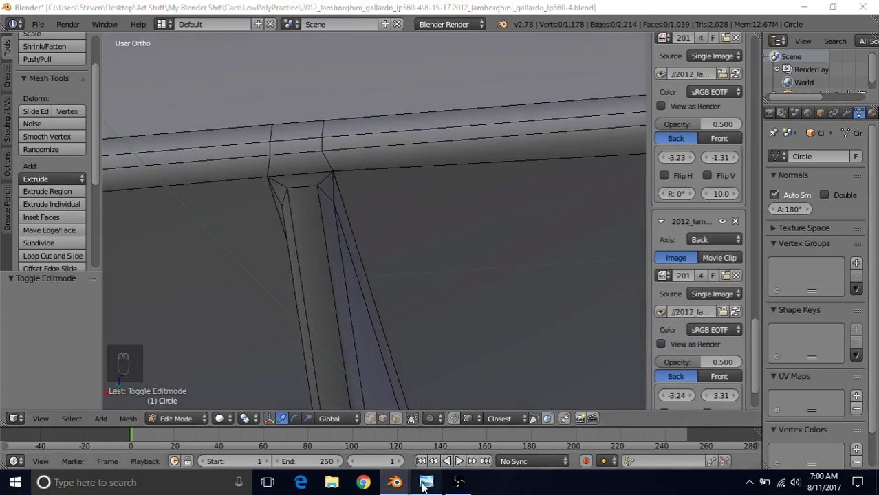
key(alt+Tab)
scroll(438, 309, up, 2)
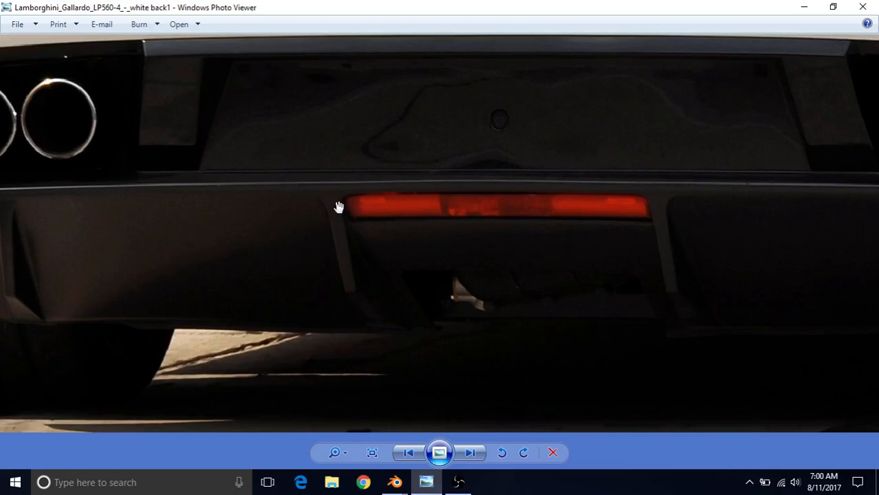
mouse_move(402, 477)
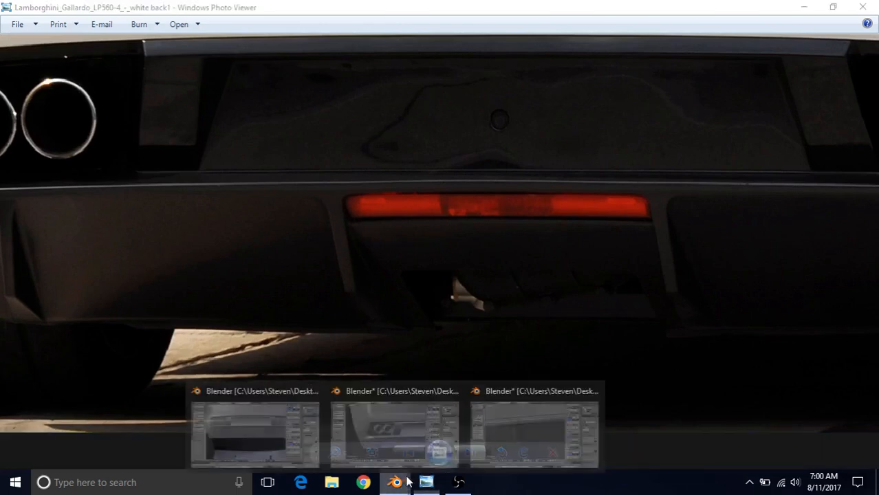
click(510, 431)
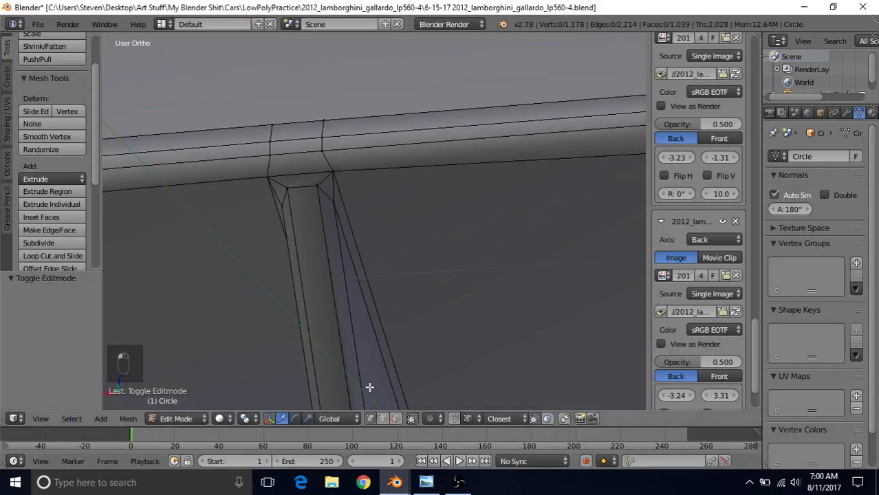
Select the three connected bevel edges at the fin's top end and move them -0.004 in Z and 0.002 in Y, then slightly further down.
right_click(334, 200)
shift+right_click(315, 187)
shift+right_click(289, 189)
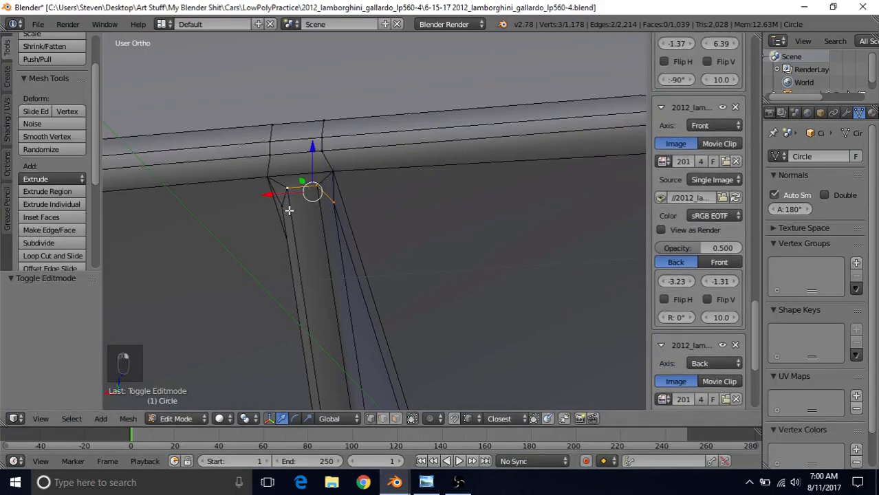
shift+right_click(282, 204)
mouse_move(334, 215)
middle_down()
mouse_move(334, 228)
mouse_move(350, 218)
middle_up()
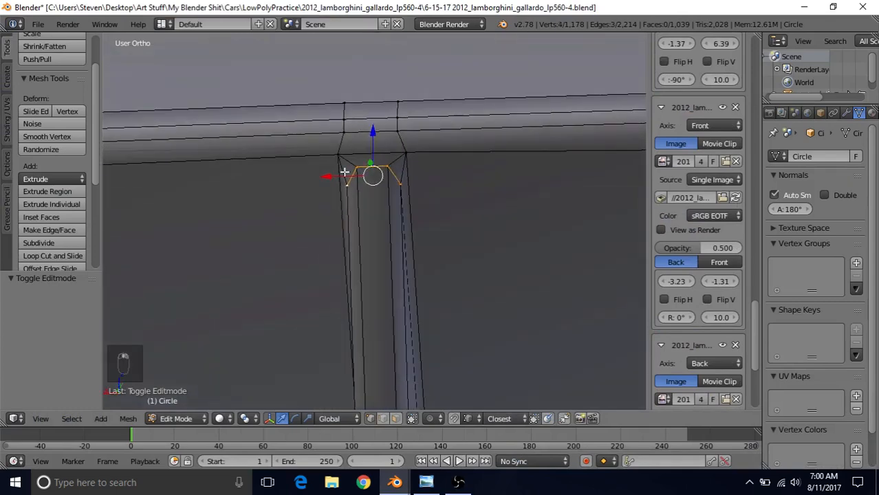
middle_drag(404, 190, 337, 207)
drag(303, 174, 305, 206)
middle_drag(305, 206, 283, 224)
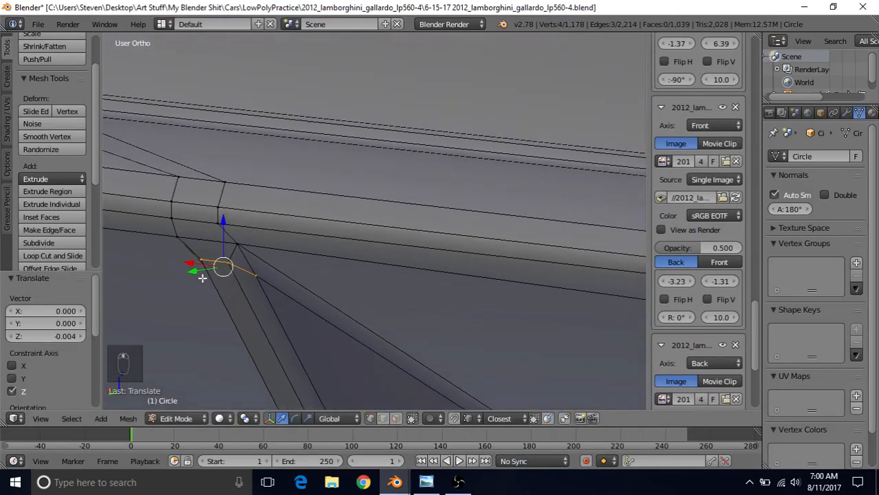
drag(194, 273, 212, 225)
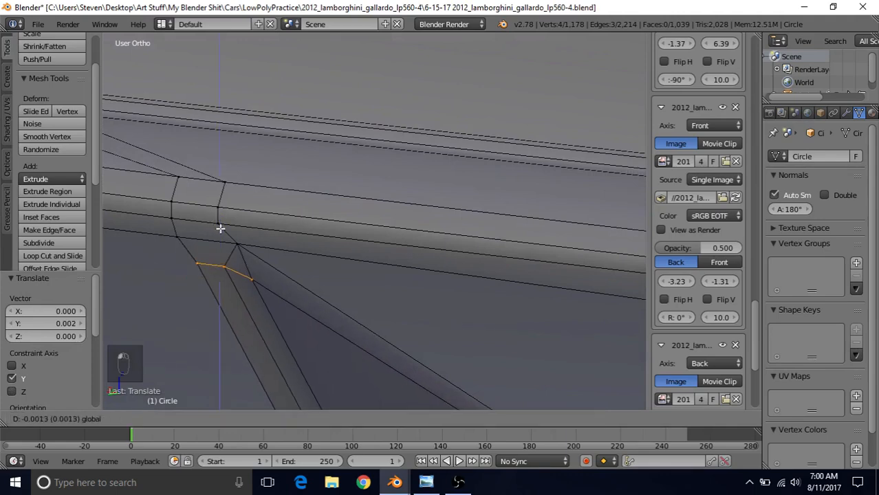
Fine-tune the position of the fin's upper bevel edges, checking the shaded result in object mode.
key(Tab)
scroll(265, 290, down, 3)
middle_drag(265, 291, 402, 227)
scroll(457, 205, down, 2)
scroll(461, 192, up, 3)
key(Tab)
drag(299, 192, 277, 249)
key(Tab)
middle_drag(295, 273, 457, 188)
scroll(315, 296, down, 6)
scroll(458, 189, up, 6)
key(Tab)
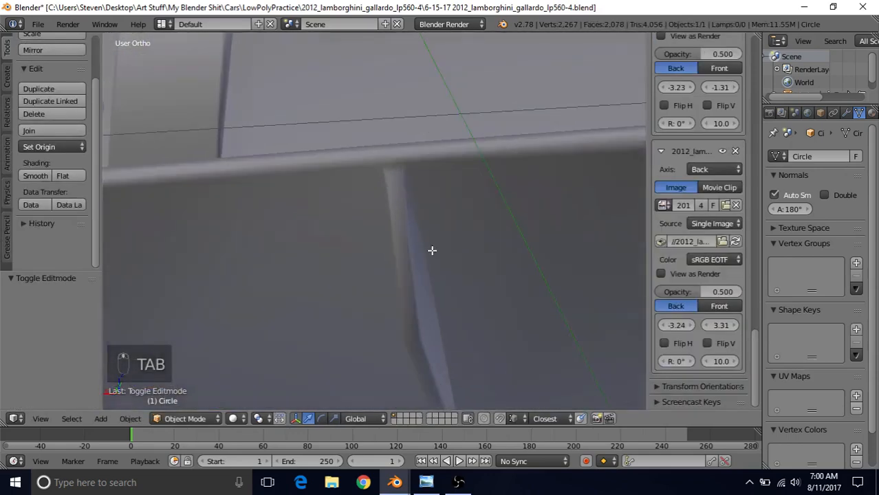
key(Tab)
Subdivide the short diagonal corner edges at the fin's upper and lower ends with one cut.
middle_drag(446, 222, 449, 221)
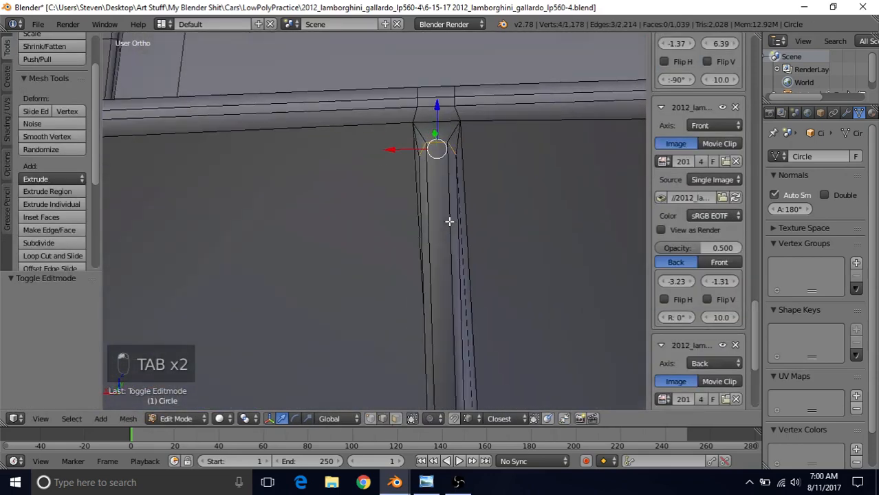
right_click(418, 143)
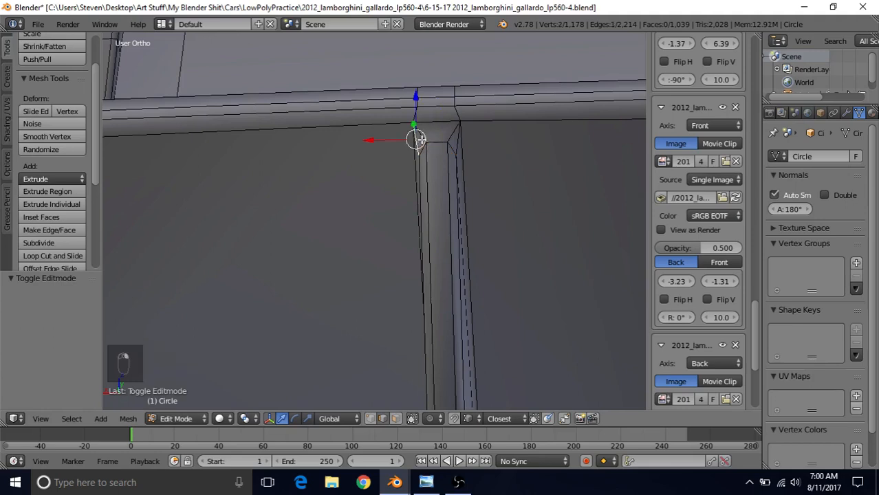
shift+right_click(421, 140)
shift+right_click(452, 136)
shift+right_click(454, 137)
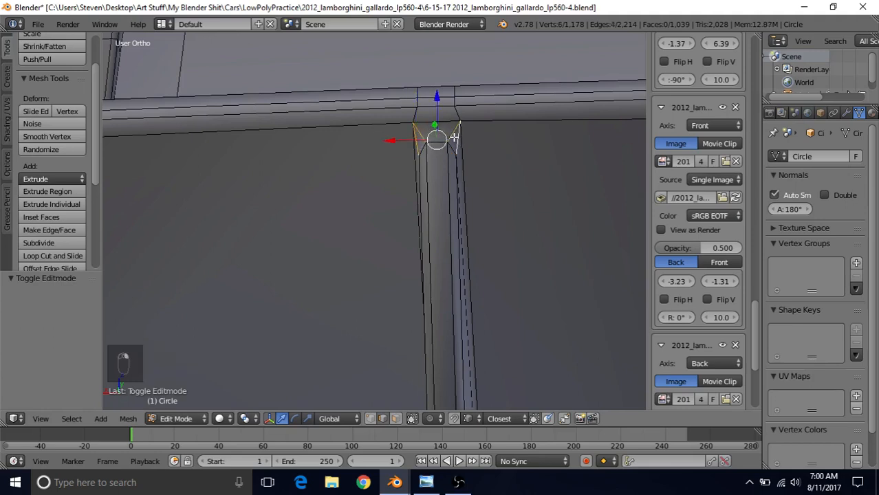
shift+middle_drag(490, 282, 489, 117)
shift+middle_drag(486, 258, 518, 118)
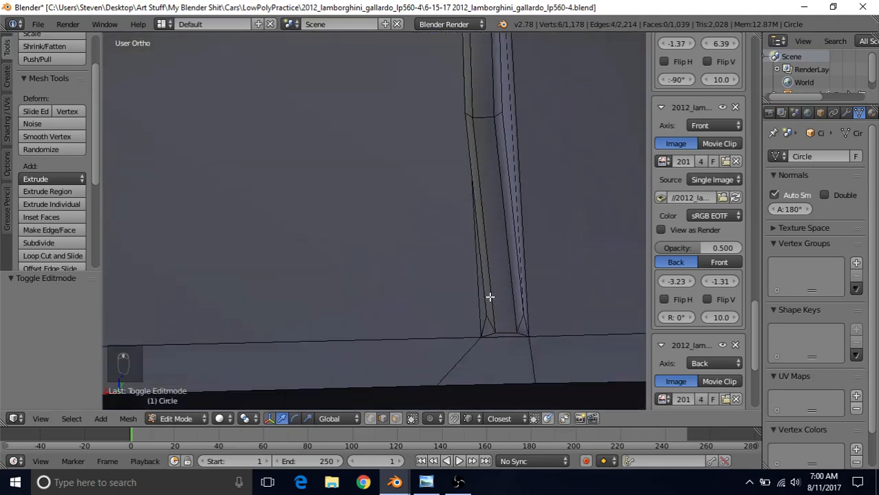
shift+middle_drag(490, 299, 485, 229)
scroll(476, 258, up, 3)
shift+right_click(564, 274)
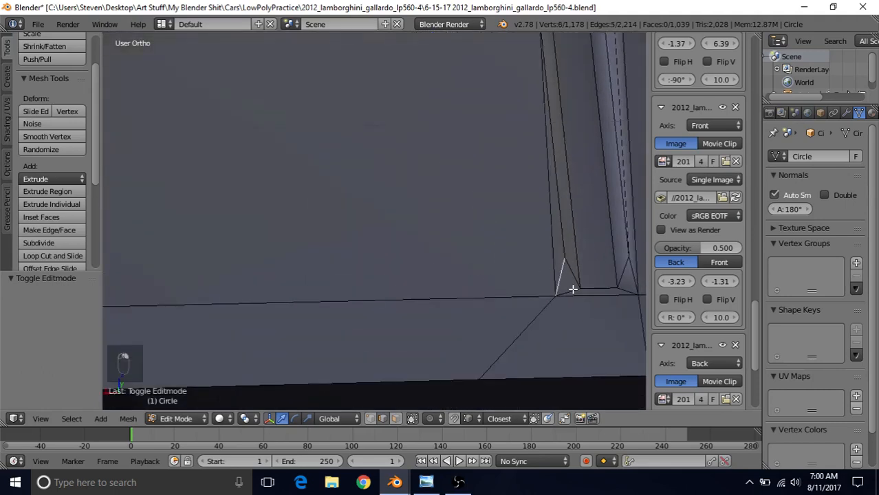
shift+right_click(572, 289)
shift+right_click(626, 288)
shift+right_click(632, 273)
shift+middle_drag(515, 307, 384, 338)
click(41, 242)
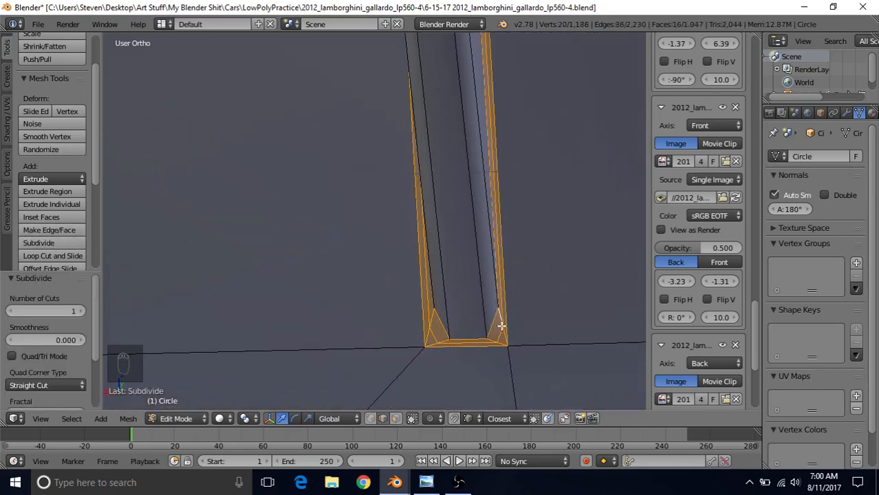
Move the corner vertex where the fin's centre-facing side meets the ledge -0.006 in X, widening the fin's top end.
alt+right_click(433, 333)
middle_drag(469, 189, 332, 174)
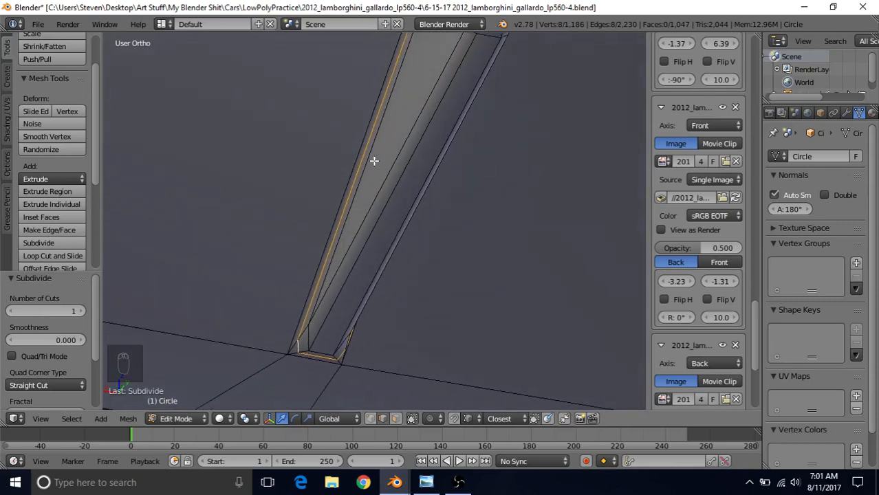
scroll(394, 153, down, 2)
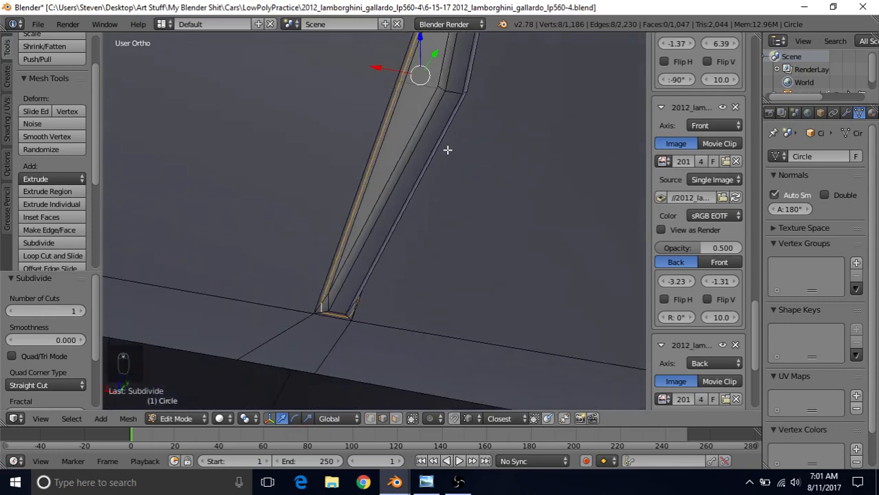
shift+middle_drag(447, 149, 394, 337)
shift+middle_drag(386, 164, 342, 276)
middle_drag(402, 184, 387, 225)
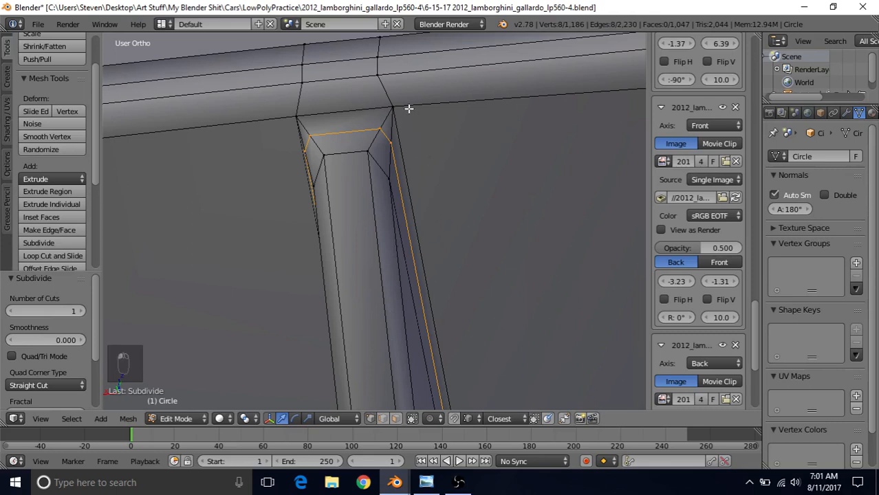
right_click(408, 108)
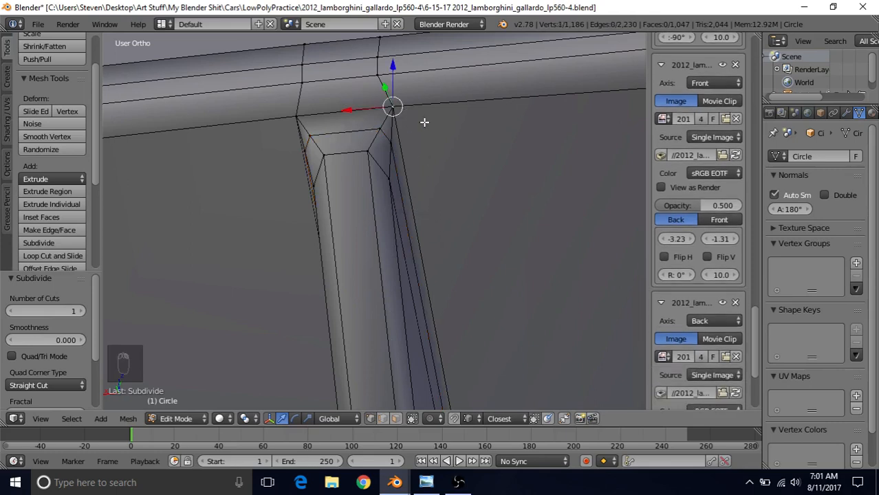
drag(344, 110, 365, 113)
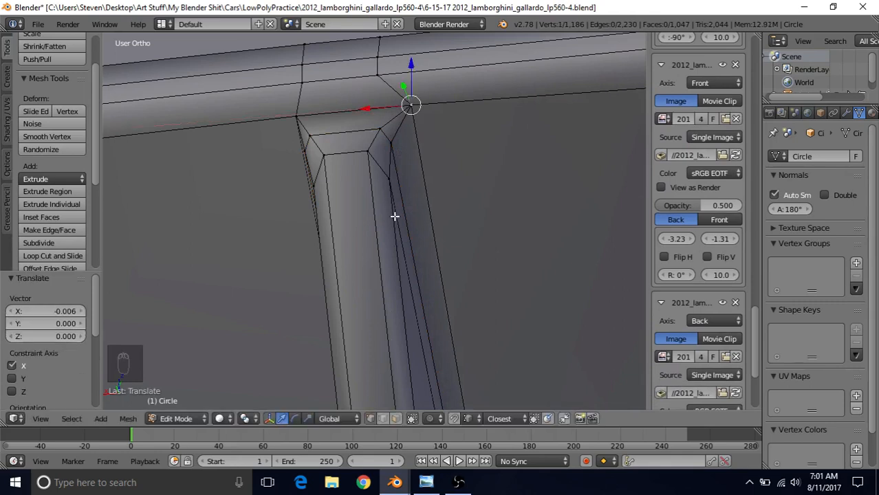
Move the two bevel vertices beside that widened corner -0.001 in X.
right_click(380, 126)
shift+right_click(394, 143)
drag(340, 142, 353, 145)
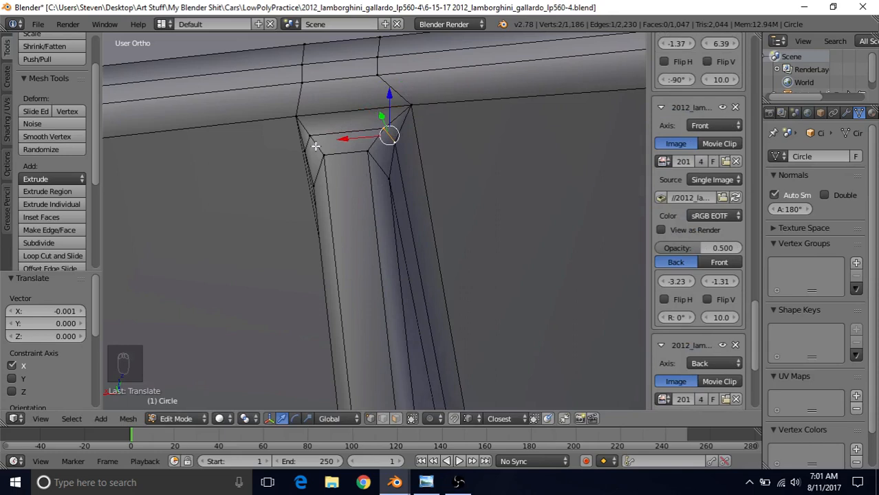
Widen the opposite upper corner of the fin outward along X, moving its two neighbouring bevel vertices slightly the same way.
right_click(297, 118)
drag(259, 122, 237, 120)
right_click(312, 132)
shift+right_click(304, 148)
drag(263, 148, 249, 124)
right_click(282, 119)
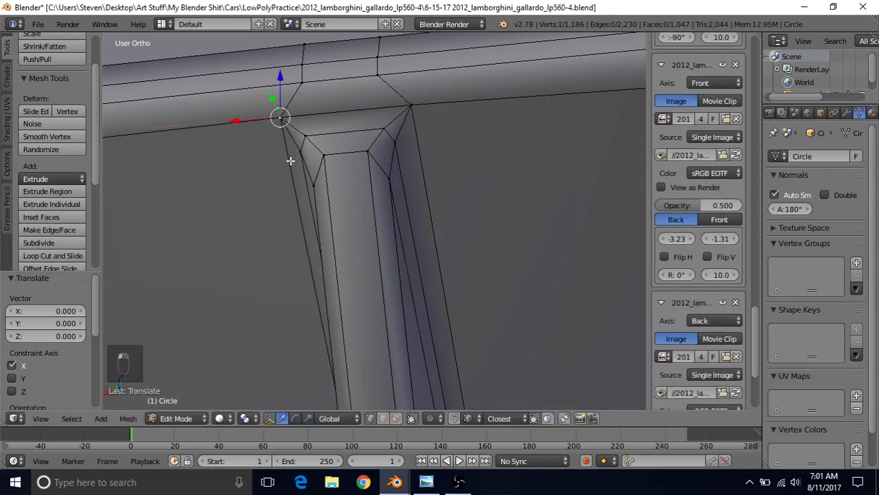
Check the shading of the fin's top end in object mode and compare the diffuser with the rear reference photo.
key(Tab)
scroll(359, 219, down, 7)
middle_drag(432, 203, 452, 189)
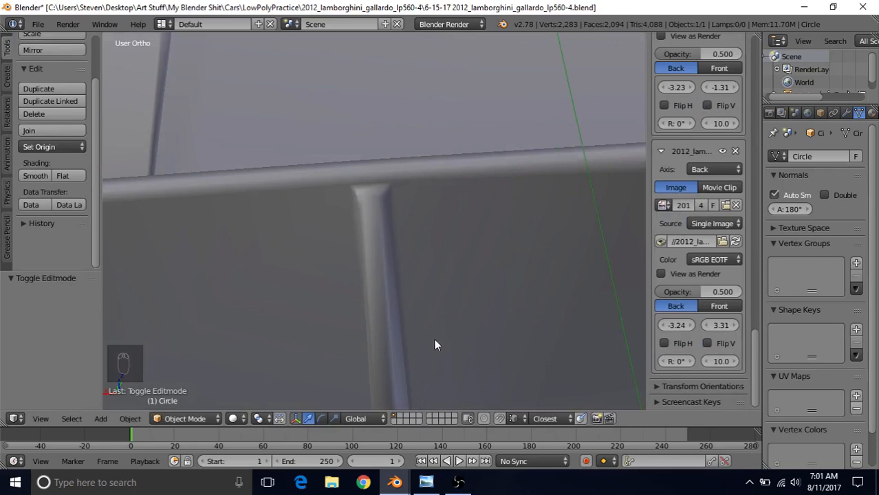
right_click(429, 416)
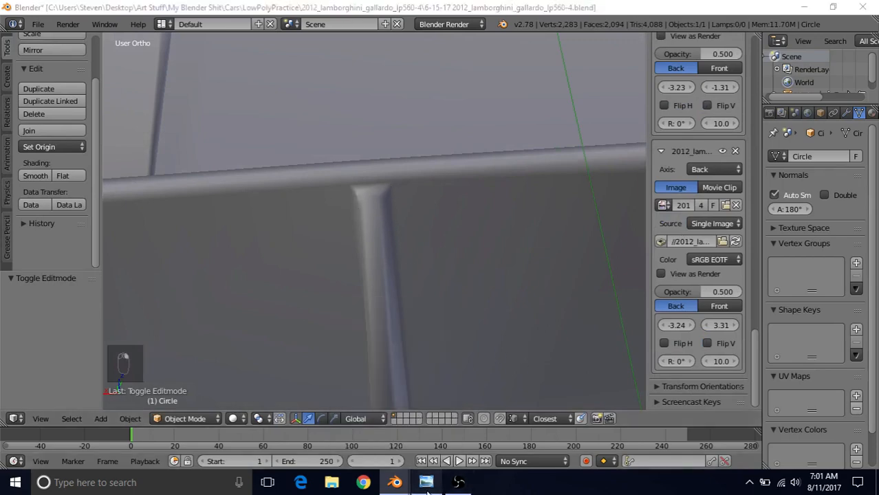
click(427, 482)
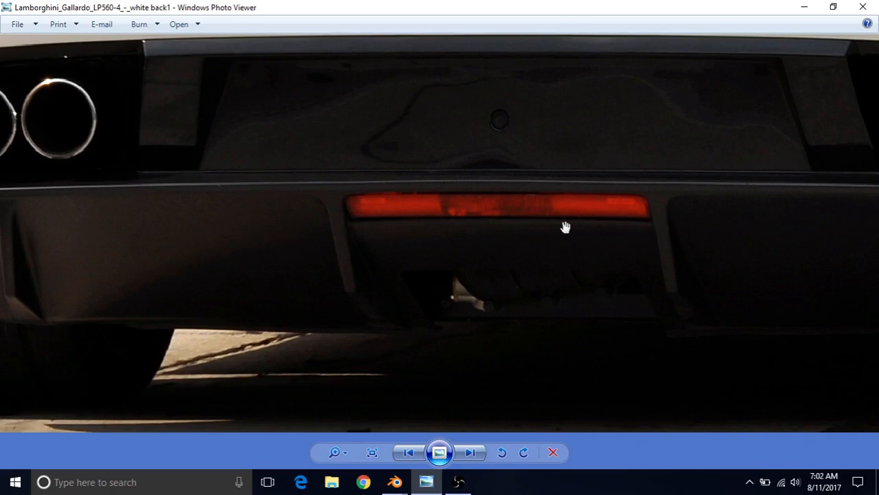
mouse_move(394, 482)
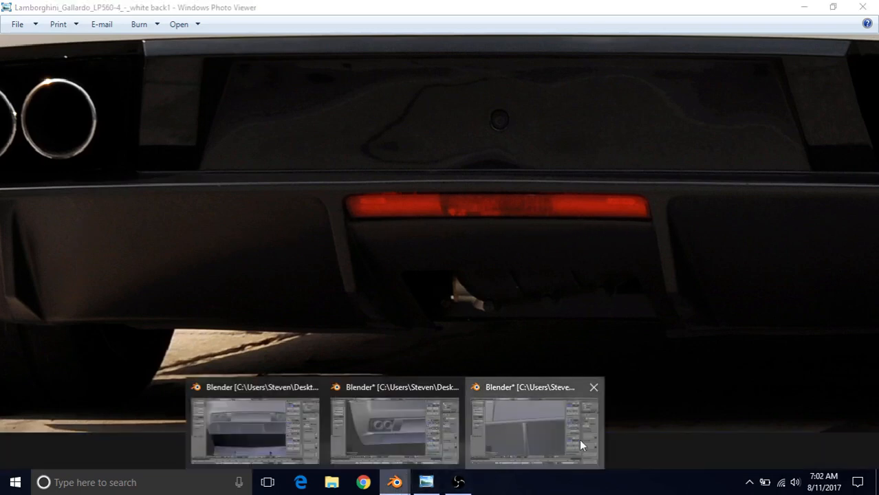
click(579, 440)
Add one loop cut across the panel between the two central fins near the ledge, and edge-slide it by a factor of 0.010.
key(Tab)
scroll(428, 266, down, 4)
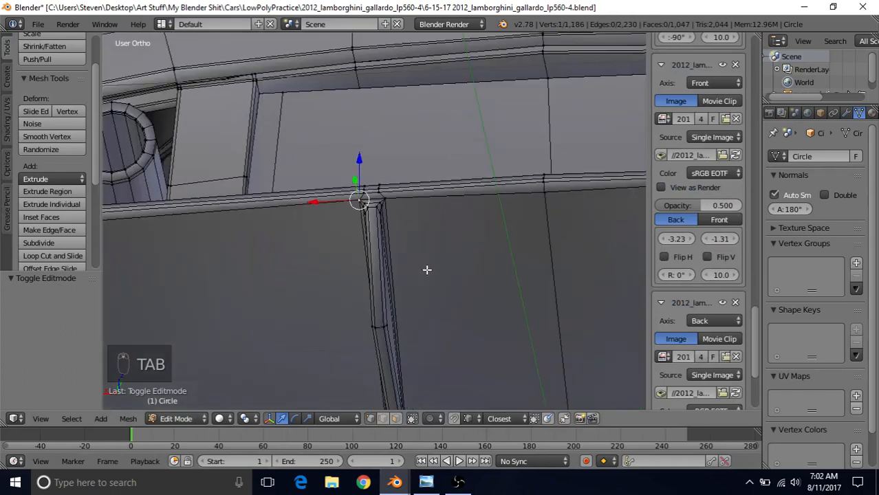
scroll(435, 231, up, 2)
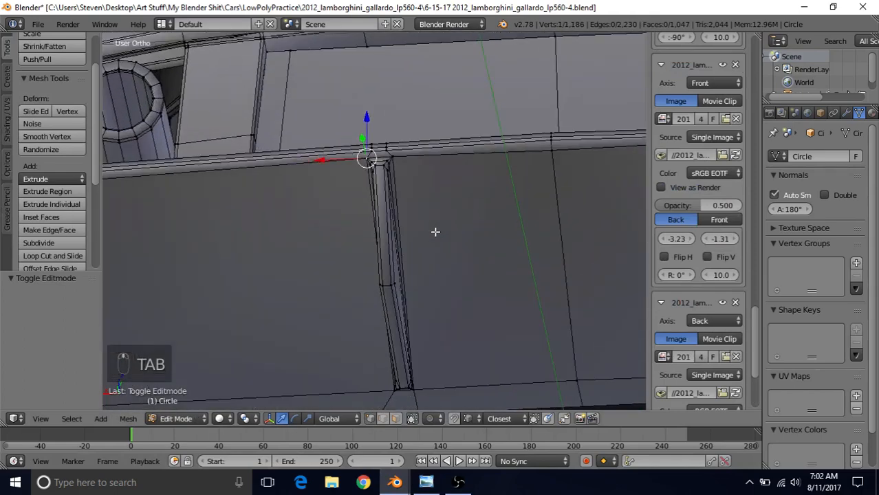
key(ctrl+r)
click(410, 244)
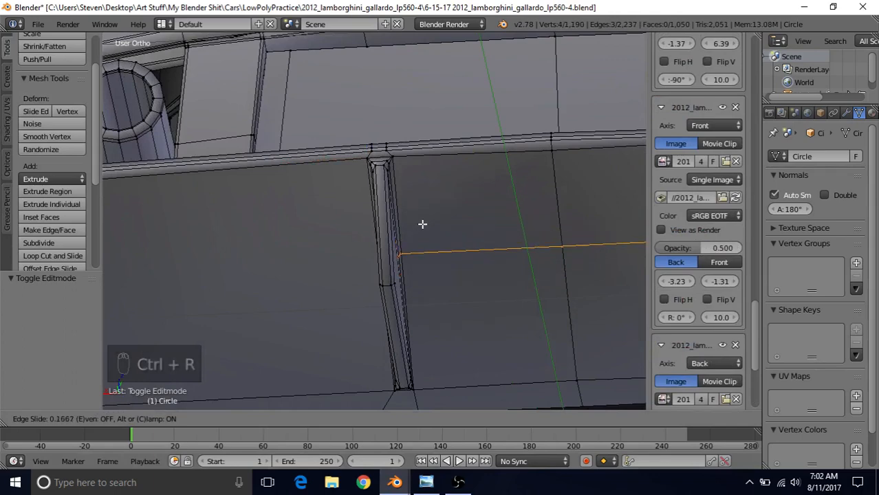
click(443, 155)
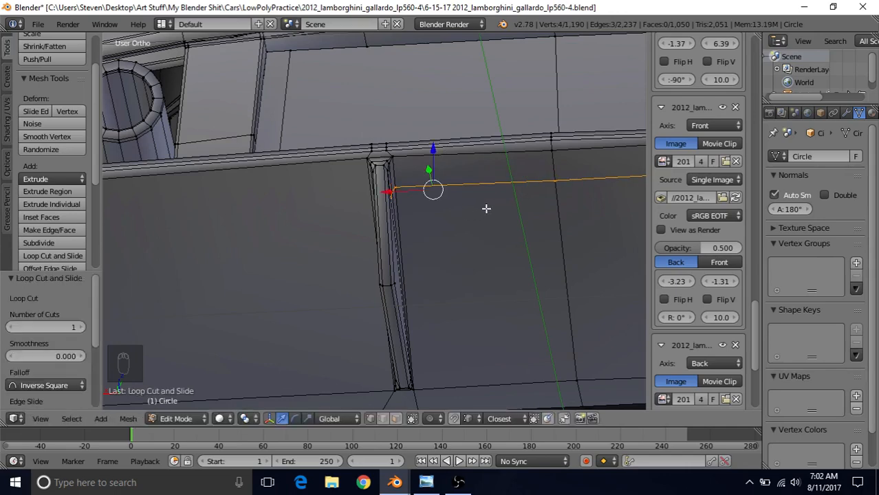
middle_drag(486, 209, 490, 187)
key(q)
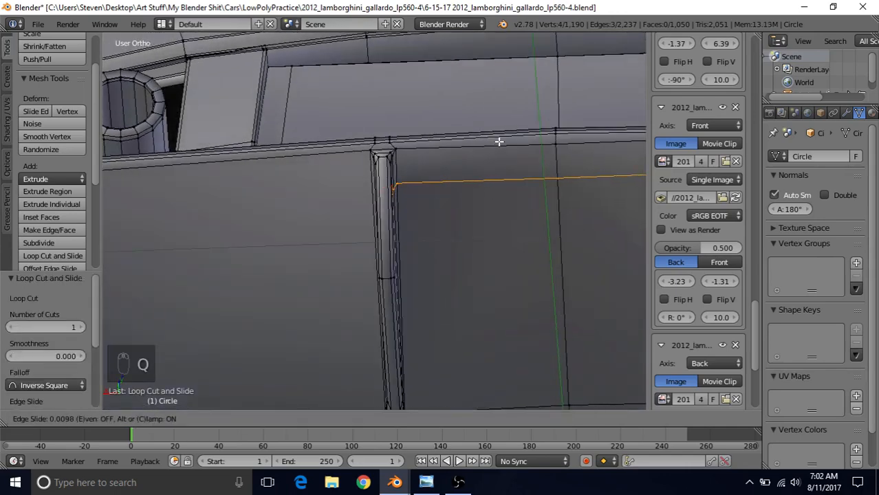
click(499, 143)
Recheck the reference photo and add one loop cut just below the ledge across the panel between the outer and inner fins.
click(426, 482)
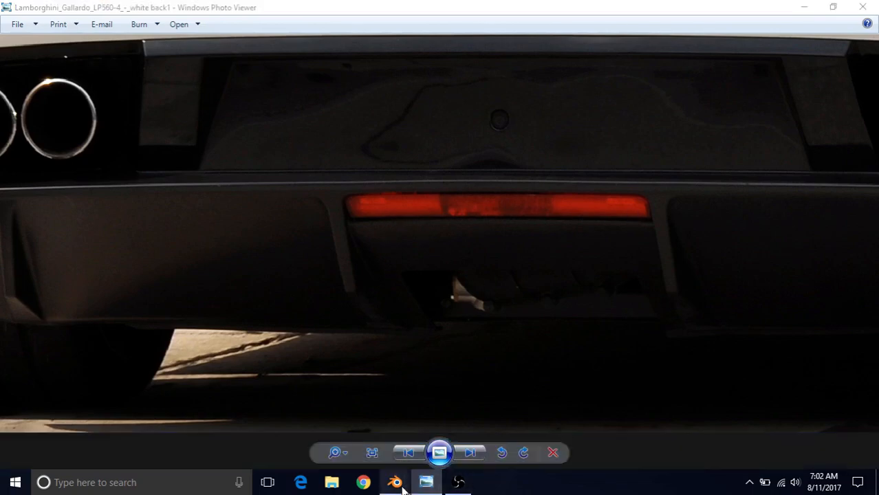
mouse_move(395, 482)
click(511, 419)
scroll(350, 233, down, 2)
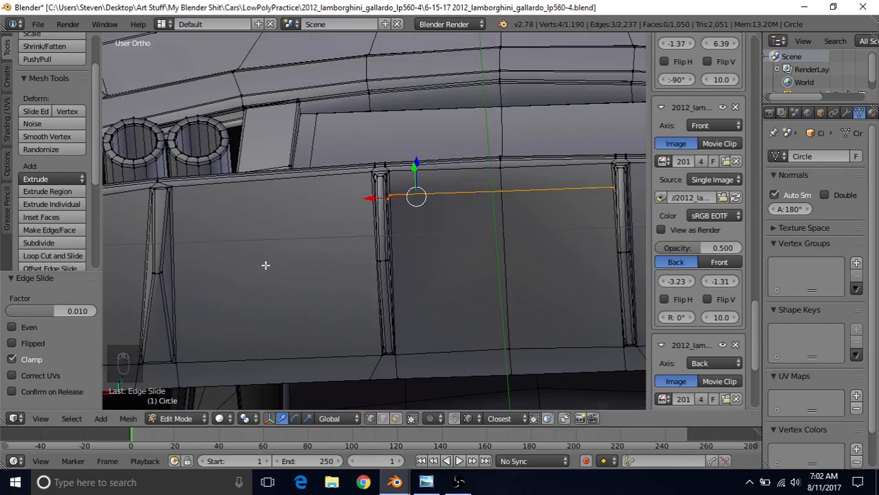
scroll(265, 265, up, 2)
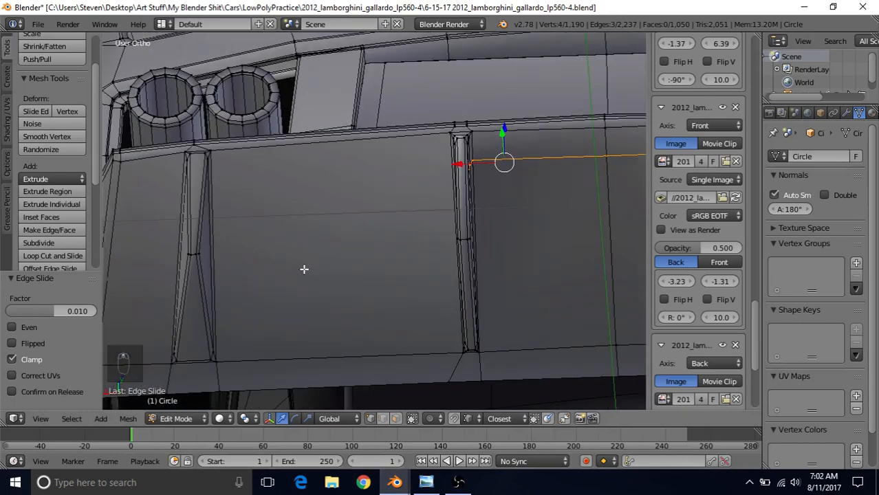
key(ctrl+r)
click(446, 191)
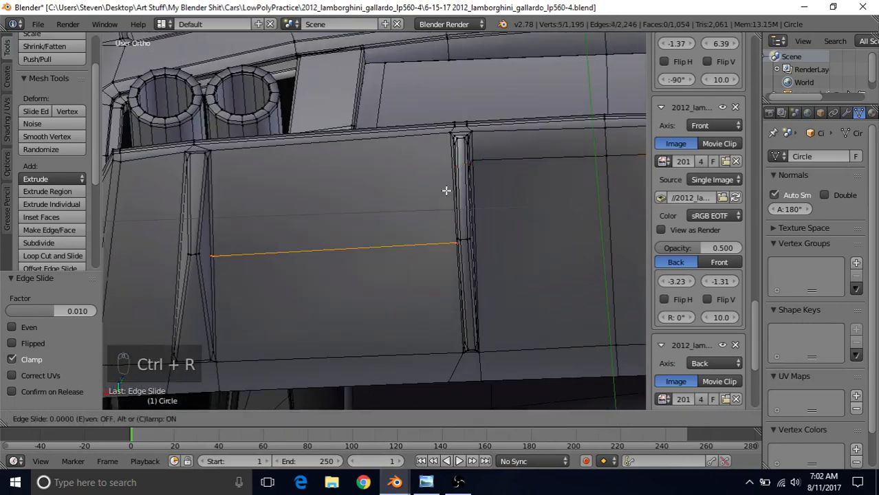
click(439, 112)
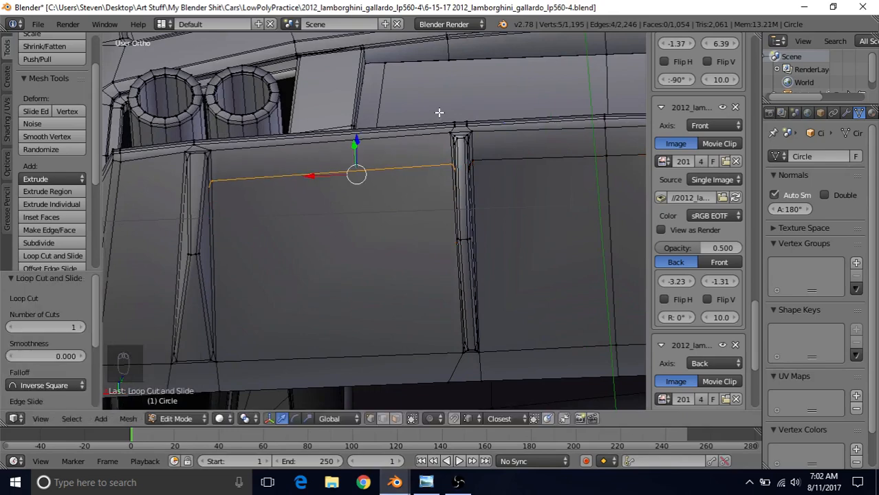
Add one loop cut just below the ledge across the narrow panel outside the outermost fin.
middle_drag(337, 183, 398, 198)
key(ctrl+r)
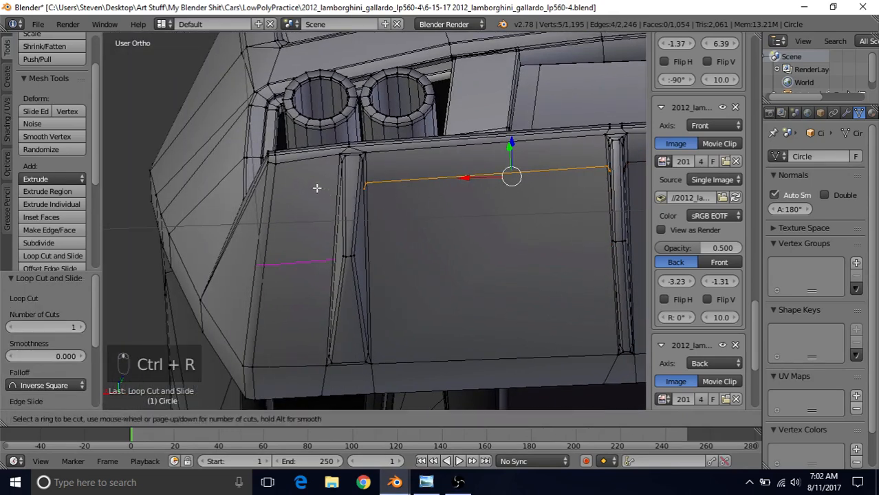
click(316, 188)
click(340, 111)
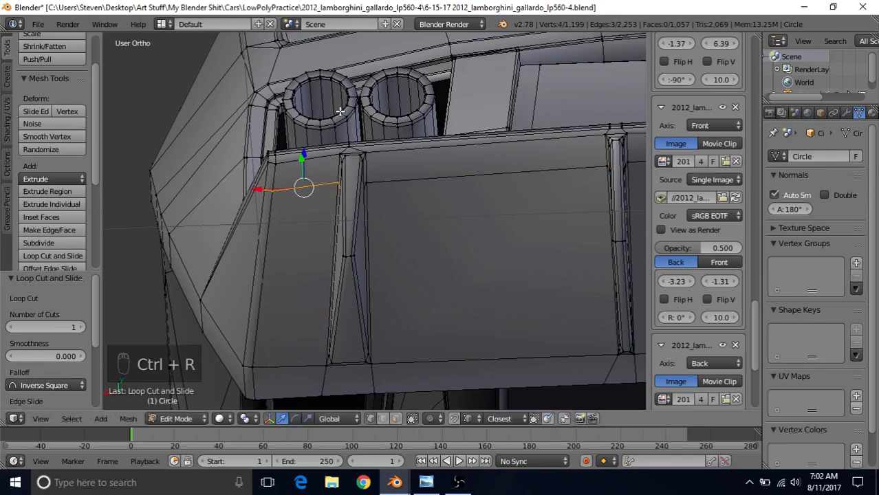
Merge the two outer end vertices of the new loop into the bumper corner vertices above them, using At Last.
shift+middle_drag(279, 225, 327, 246)
scroll(327, 245, up, 3)
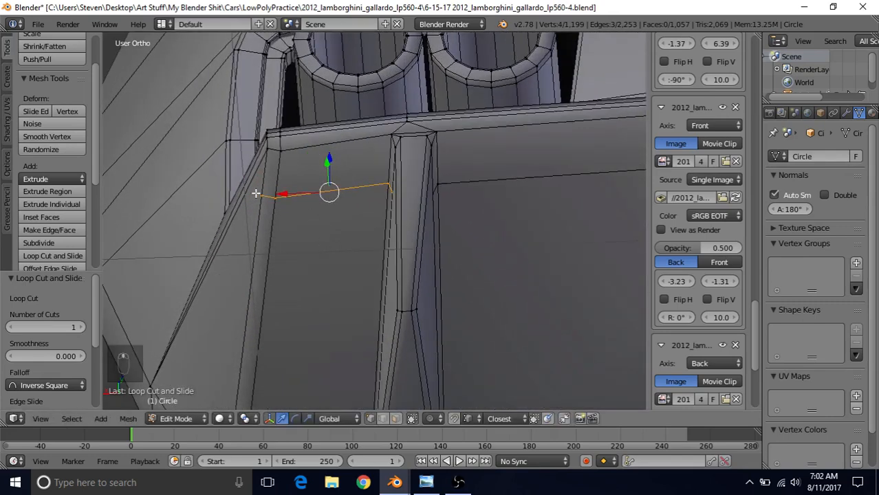
right_click(260, 195)
shift+right_click(265, 142)
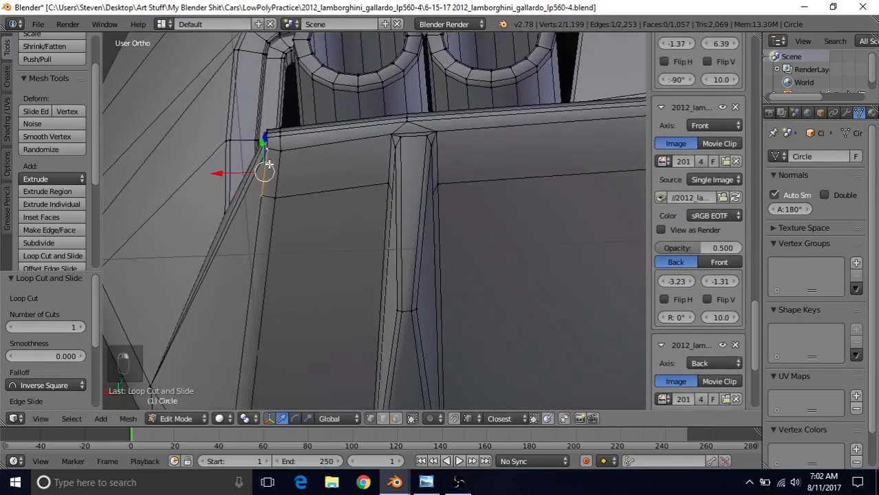
key(alt+m)
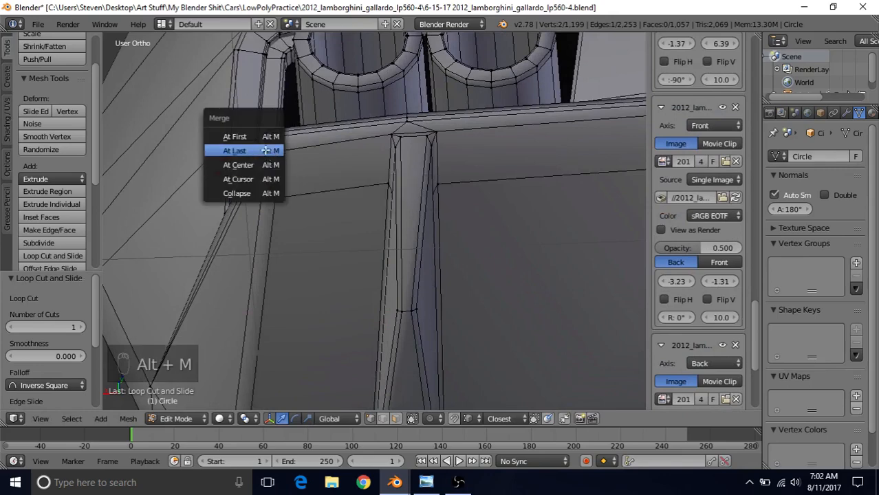
click(278, 198)
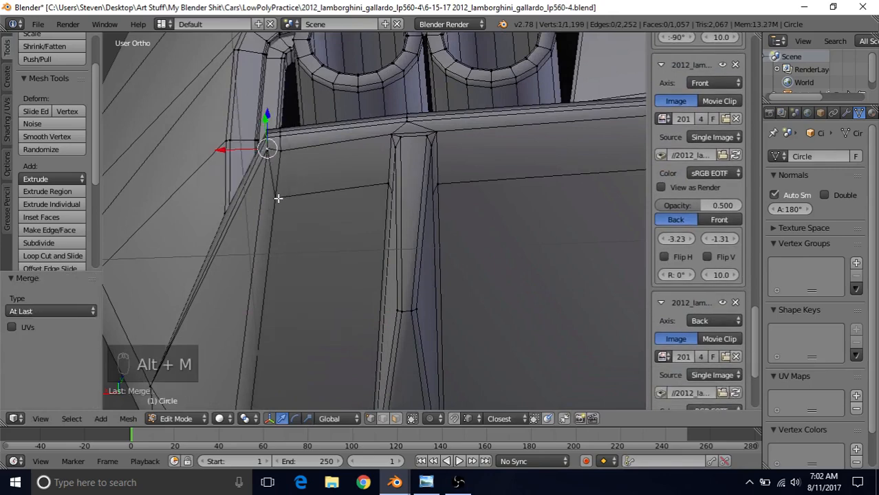
key(alt+m)
click(289, 162)
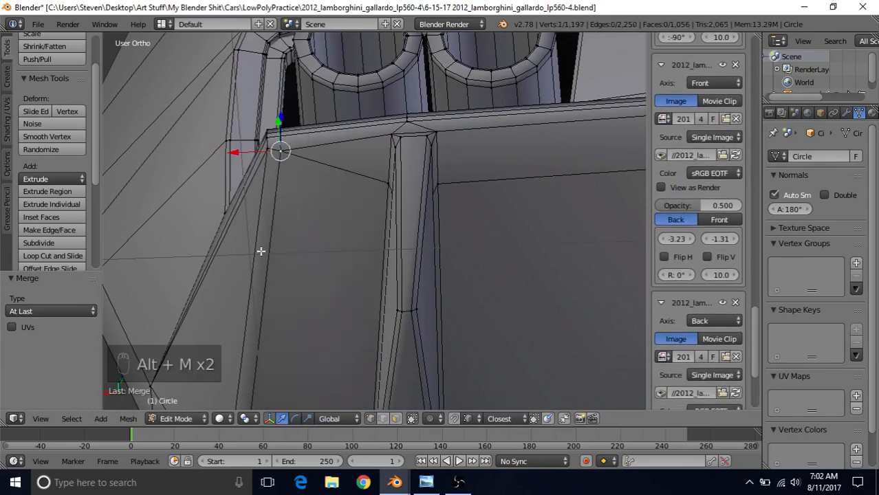
Select the edges across the bend of both the outer and inner fins and bevel them by 0.006 with 1 segment.
mouse_move(421, 273)
middle_down()
mouse_move(412, 248)
mouse_move(394, 238)
mouse_move(371, 246)
mouse_move(447, 249)
mouse_move(414, 260)
middle_up()
scroll(409, 291, down, 3)
scroll(372, 297, up, 3)
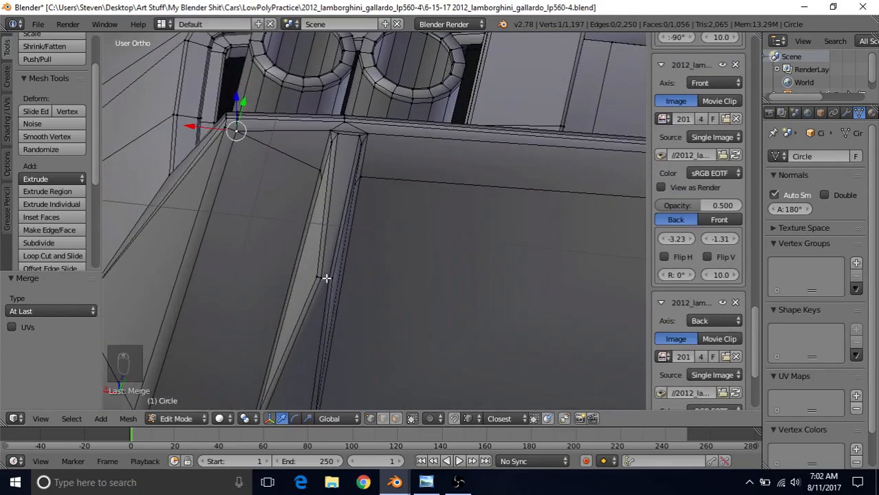
alt+right_click(325, 277)
shift+middle_drag(447, 281, 278, 275)
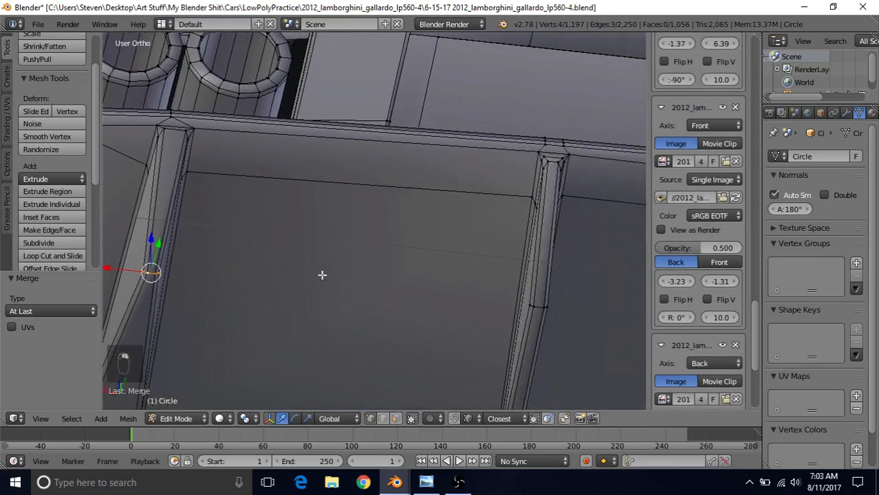
alt+shift+right_click(540, 308)
key(ctrl+b)
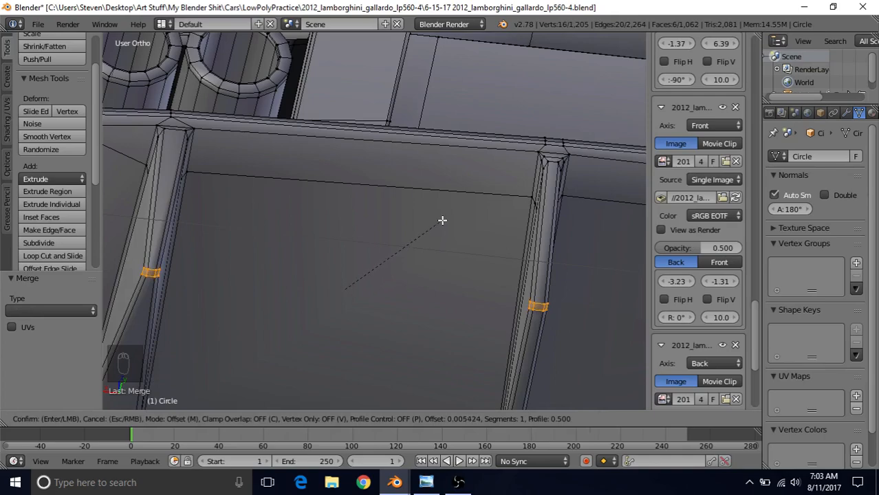
click(443, 220)
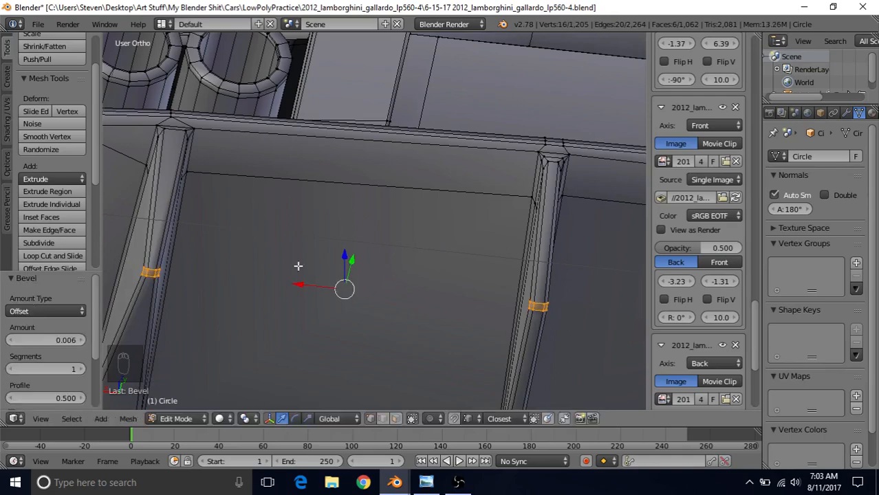
Compare the outer fin in the reference photo with the model, examining its bend and top end from several angles.
click(427, 482)
drag(292, 304, 406, 301)
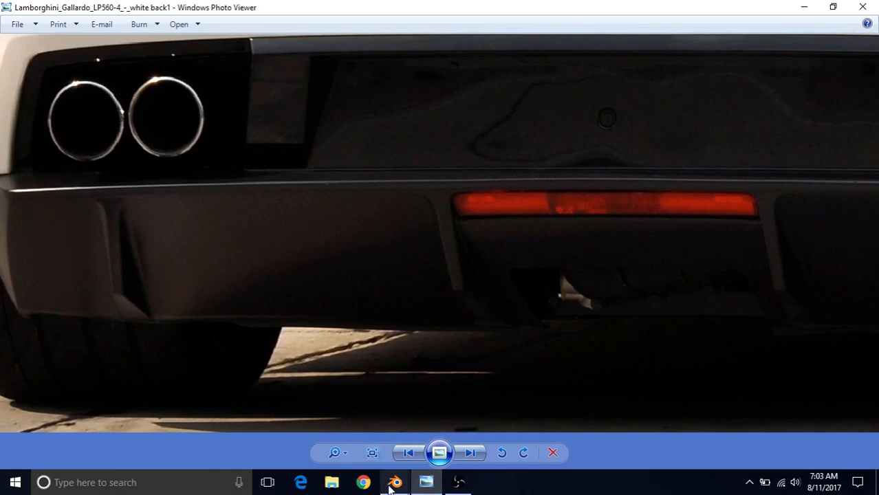
mouse_move(394, 482)
click(415, 397)
middle_drag(436, 277, 305, 288)
scroll(305, 288, up, 2)
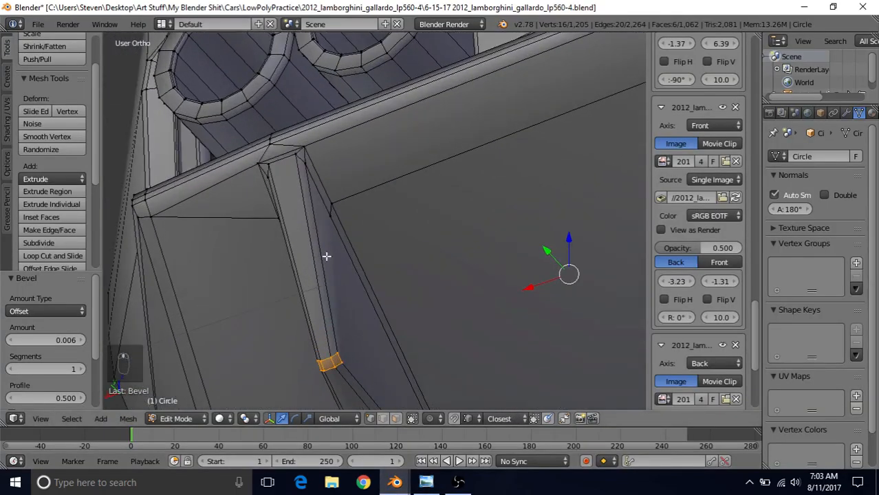
middle_drag(330, 224, 272, 355)
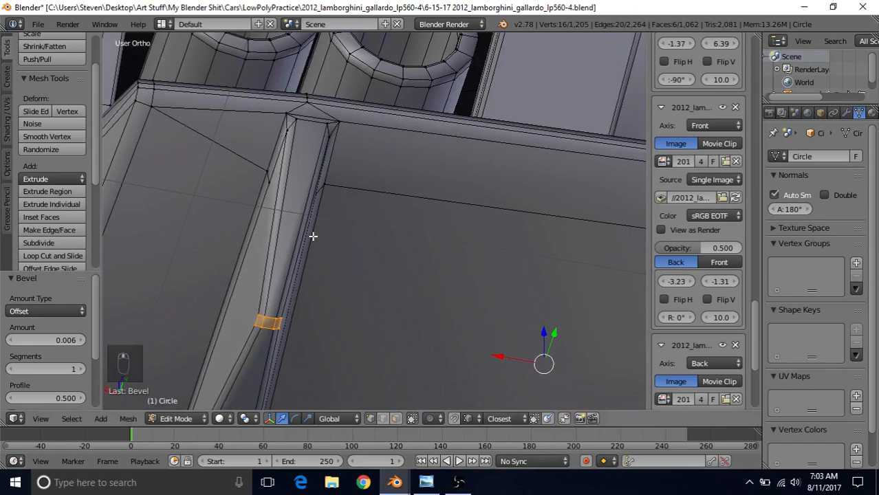
Connect the panel loop's end vertices on both sides of the outer fin with a vertex path across the fin below the ledge.
middle_drag(313, 236, 333, 208)
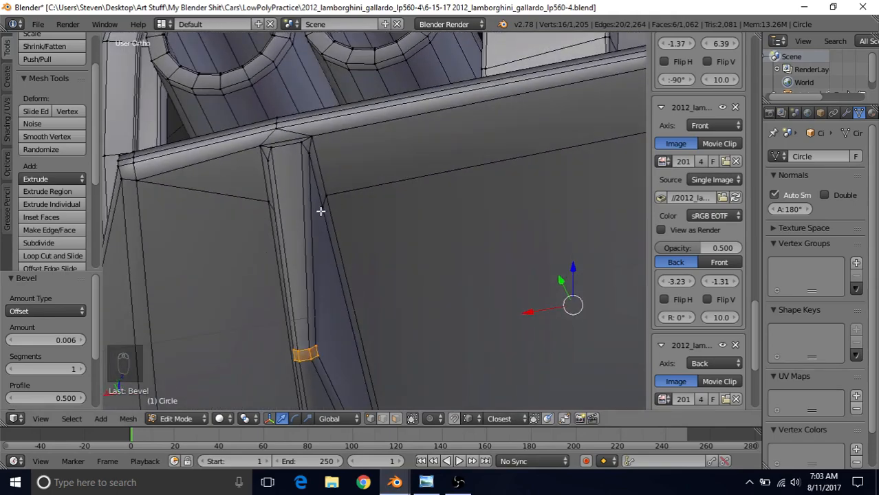
right_click(321, 212)
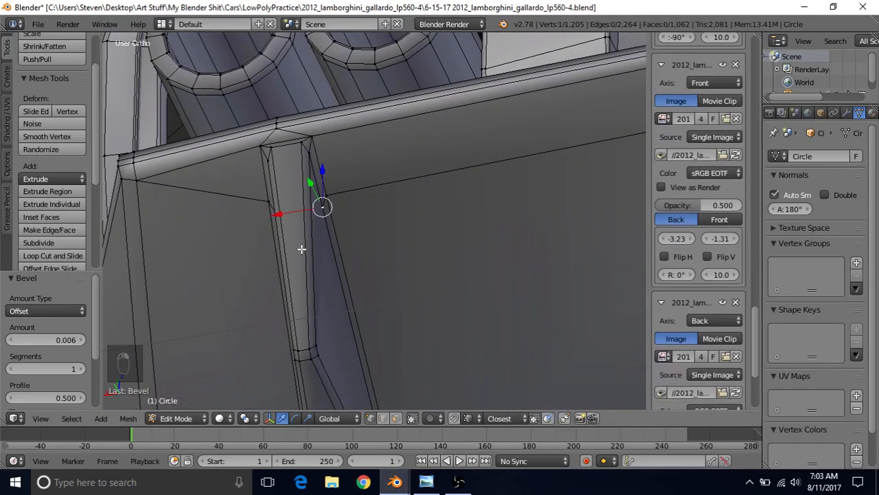
middle_drag(302, 250, 307, 212)
shift+right_click(271, 187)
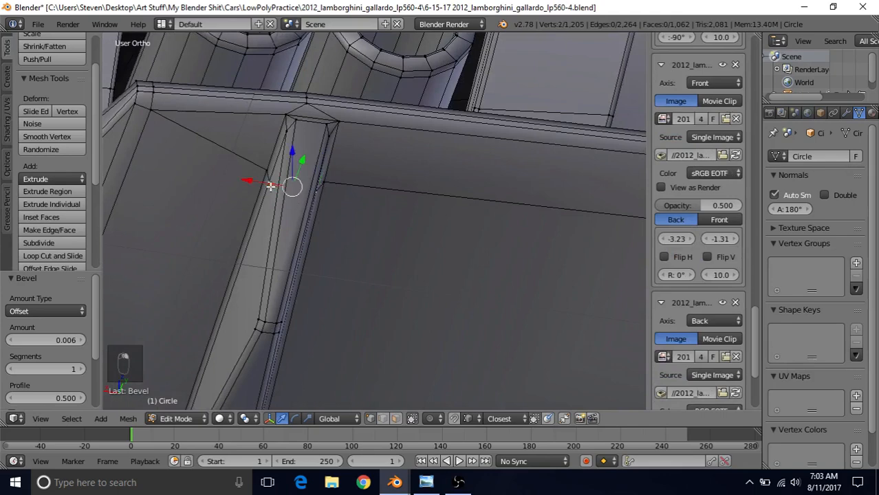
key(j)
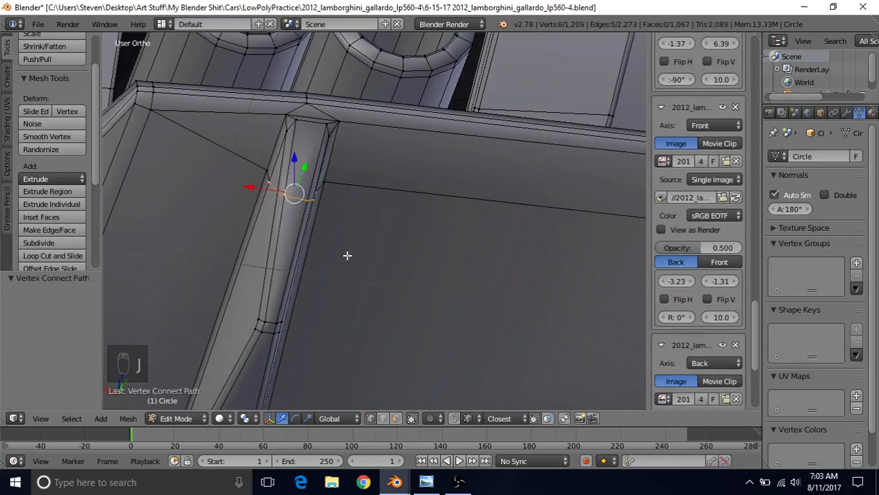
scroll(338, 286, down, 3)
scroll(351, 202, up, 5)
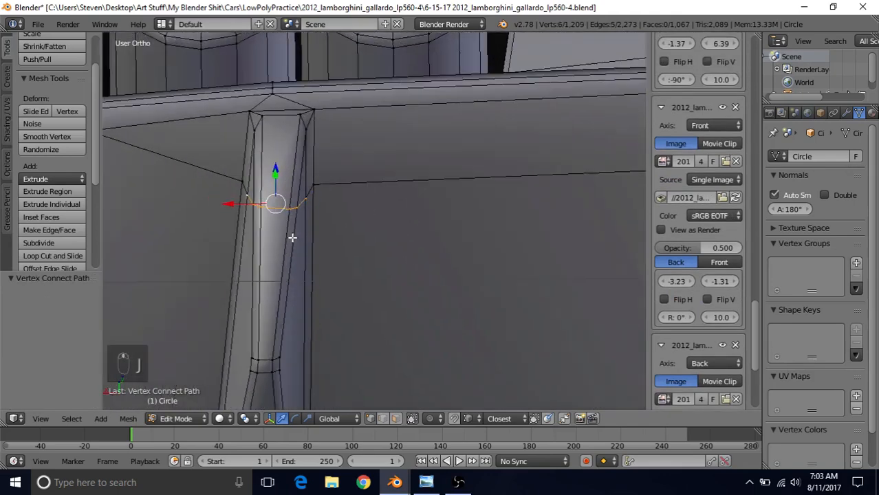
right_click(284, 194)
middle_drag(269, 198, 286, 198)
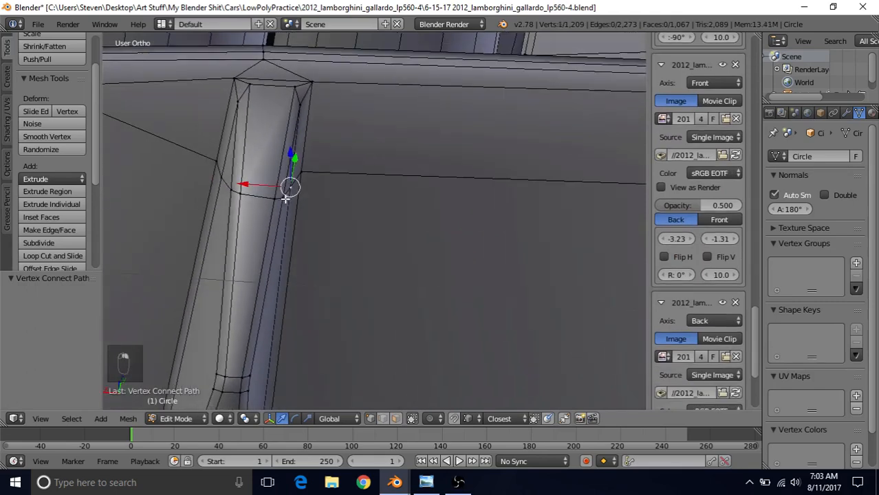
shift+right_click(223, 177)
Connect the panel loop's end vertices on both sides of the inner fin with a vertex path across it.
scroll(311, 254, down, 4)
shift+middle_drag(435, 244, 214, 254)
shift+middle_drag(512, 248, 467, 218)
scroll(378, 265, up, 2)
right_click(348, 246)
shift+right_click(414, 225)
key(j)
scroll(396, 299, down, 4)
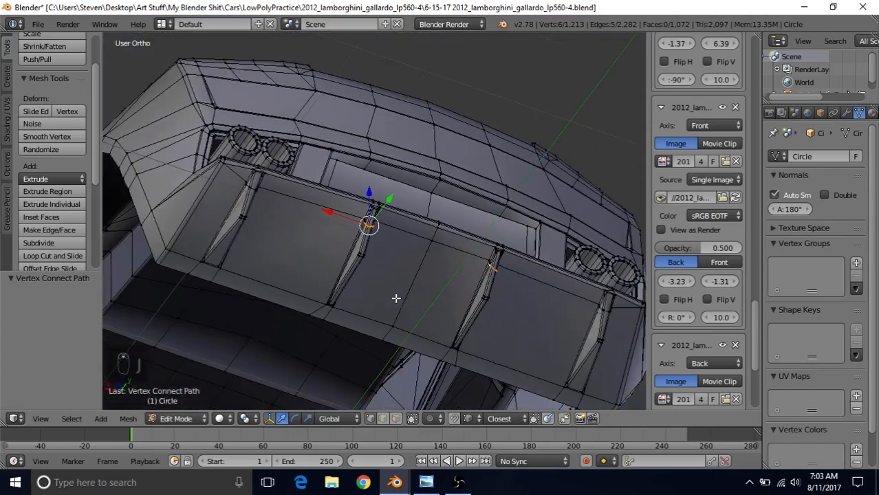
Examine the smooth-shaded fins and diffuser panels outside edit mode, looking at the fin tops near the ledge.
middle_drag(397, 299, 383, 226)
scroll(338, 237, up, 6)
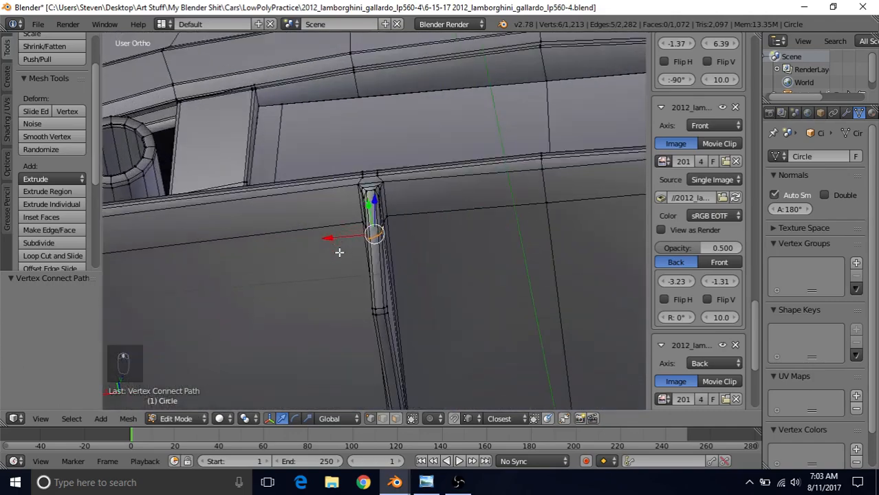
scroll(339, 252, up, 3)
key(Tab)
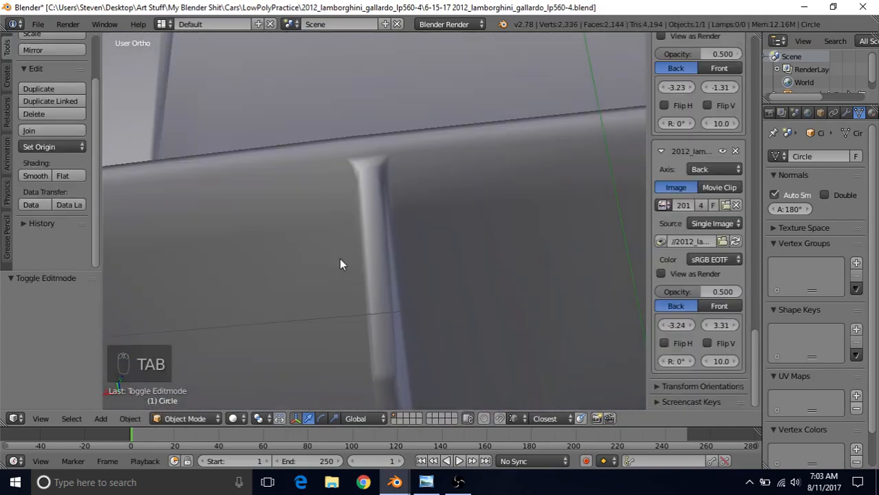
scroll(340, 259, down, 3)
middle_drag(340, 260, 343, 286)
key(Tab)
key(Tab)
scroll(344, 287, down, 4)
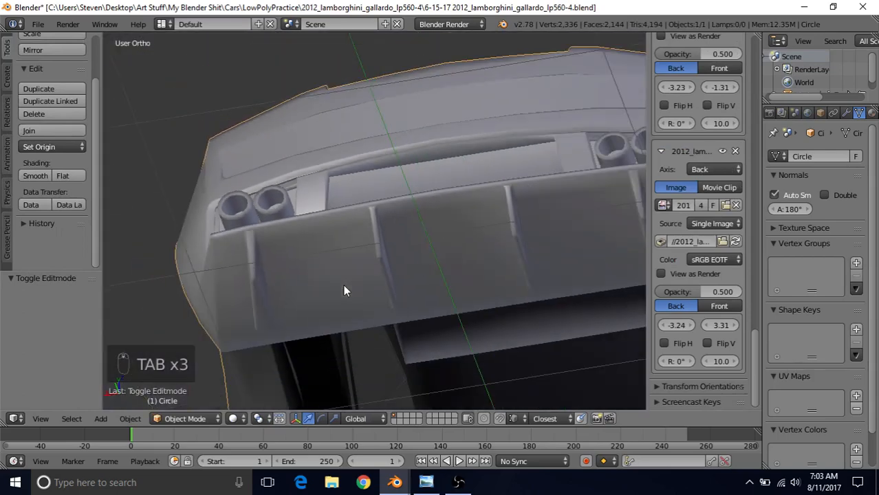
middle_drag(361, 244, 382, 266)
scroll(381, 267, up, 2)
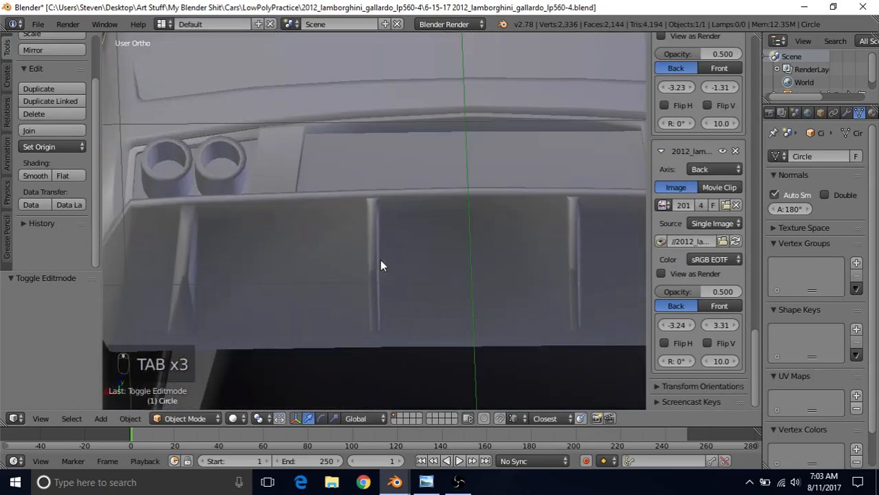
scroll(384, 279, up, 1)
key(Tab)
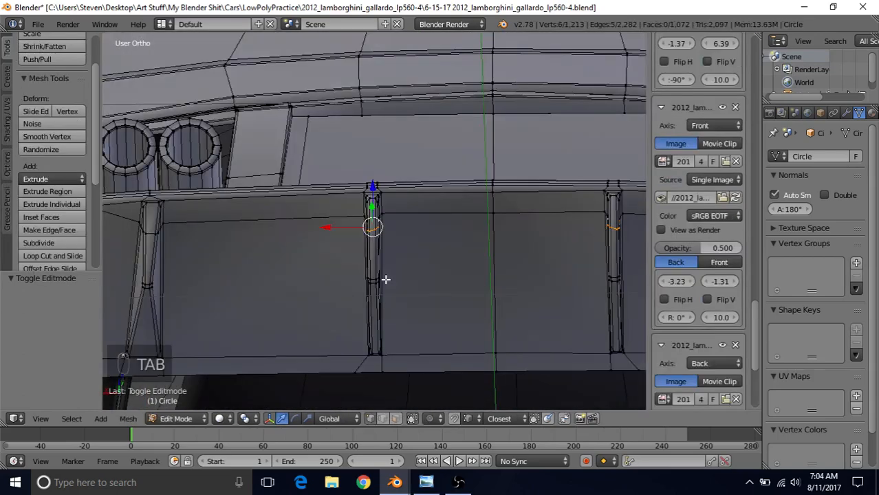
Compare the fins' profile and the panel below the ledge with the rear reference photo, viewing the model from the side.
middle_drag(394, 273, 319, 285)
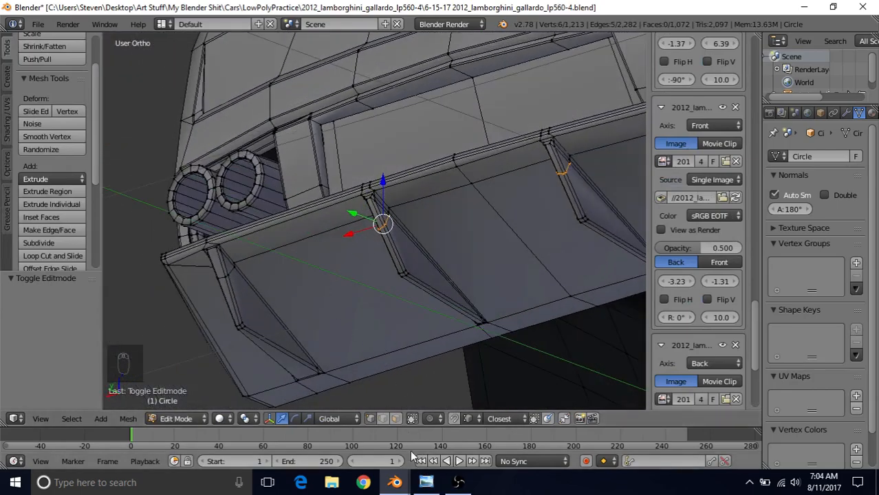
click(427, 482)
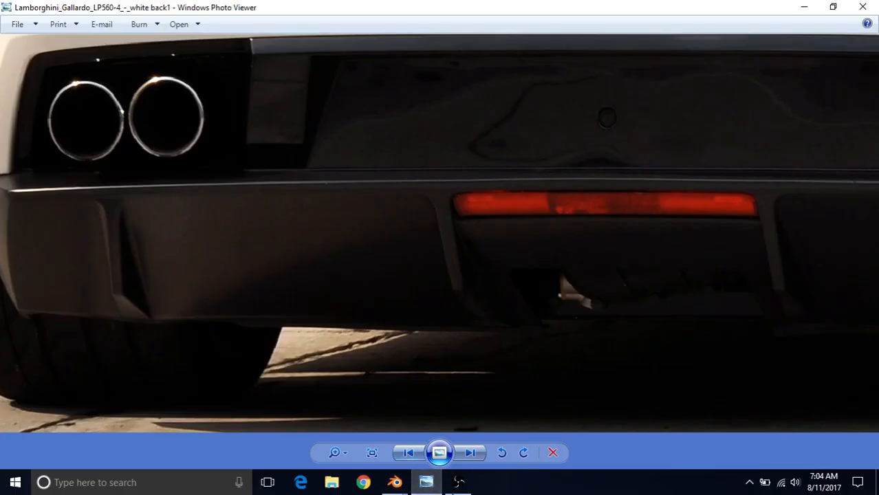
click(402, 480)
click(394, 430)
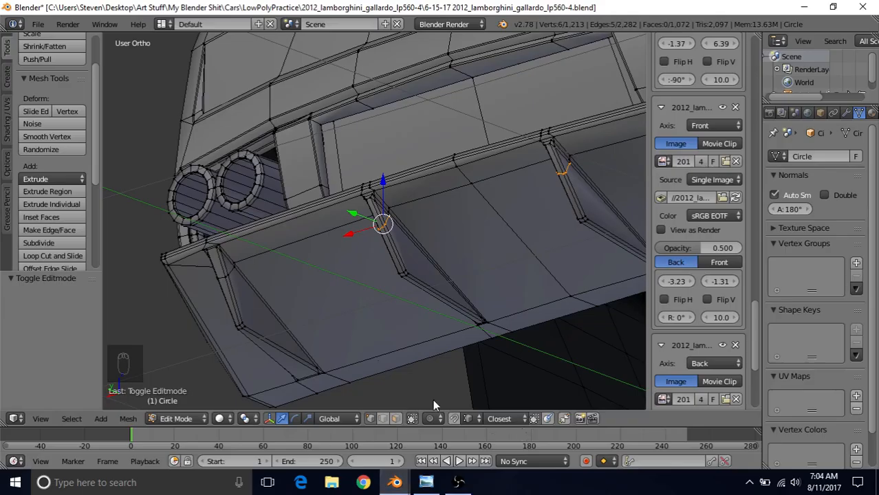
middle_drag(302, 292, 356, 252)
middle_drag(418, 208, 373, 229)
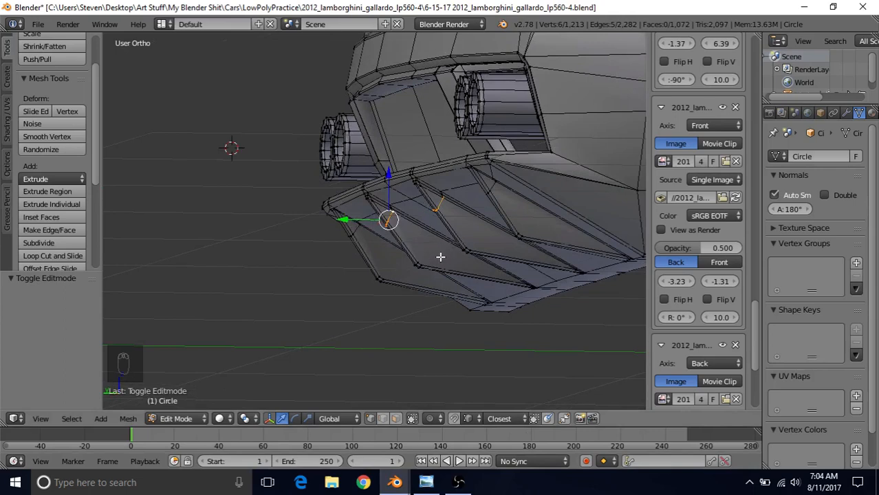
middle_drag(389, 233, 470, 200)
Select the edge loop running below the ledge, leaving out the bumper corner vertex and the outer fin's front-face vertices.
alt+right_click(415, 203)
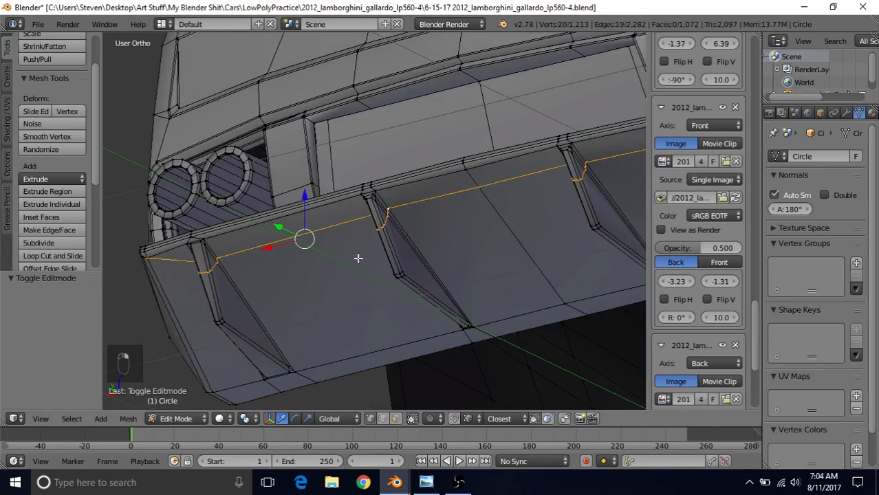
middle_drag(325, 271, 332, 190)
key(c)
middle_click(289, 207)
right_click(289, 209)
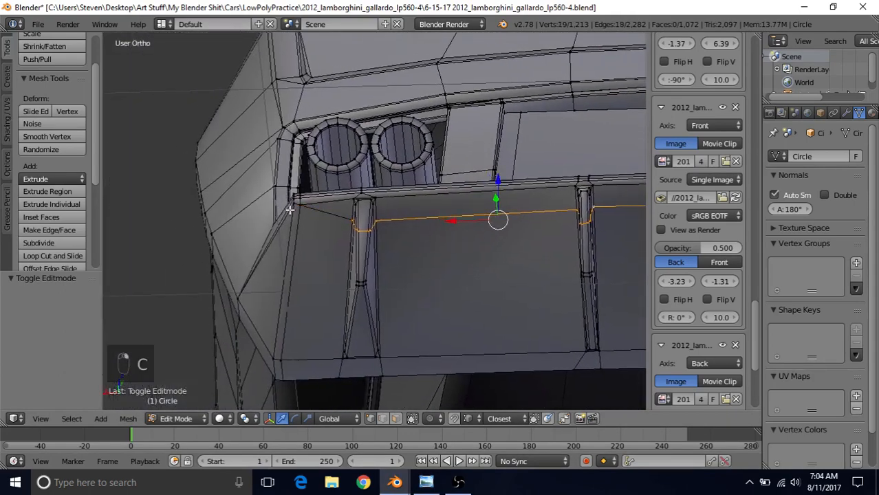
scroll(347, 290, up, 4)
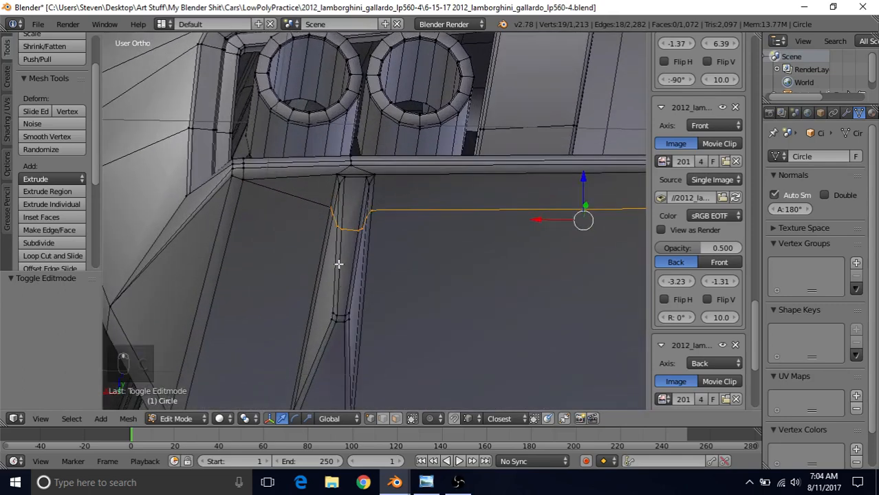
key(c)
middle_click(349, 237)
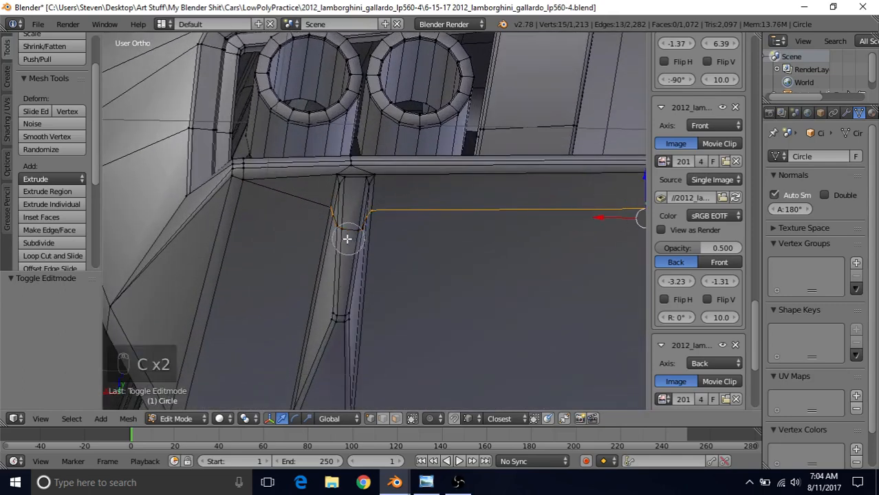
right_click(347, 239)
Deselect the loop's front-face vertices on the inner fin and move the remaining loop about 0.017 along the Y axis.
scroll(358, 260, down, 3)
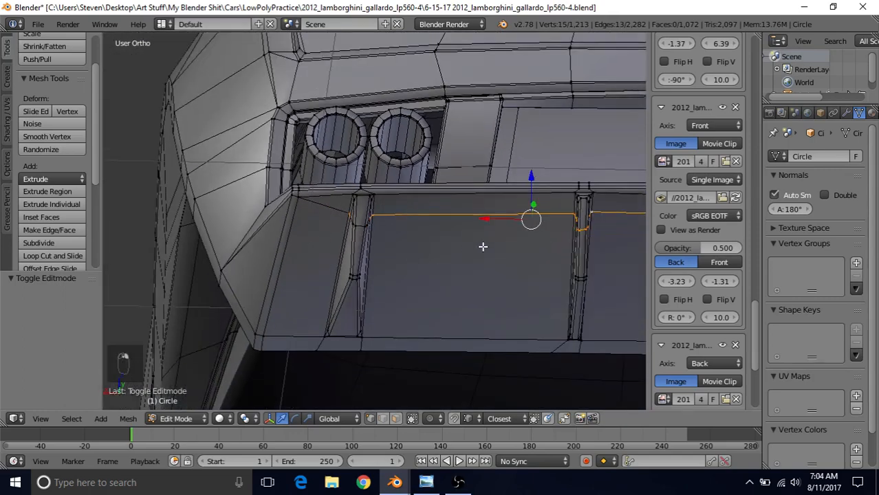
shift+middle_drag(482, 246, 306, 250)
scroll(305, 250, up, 3)
key(c)
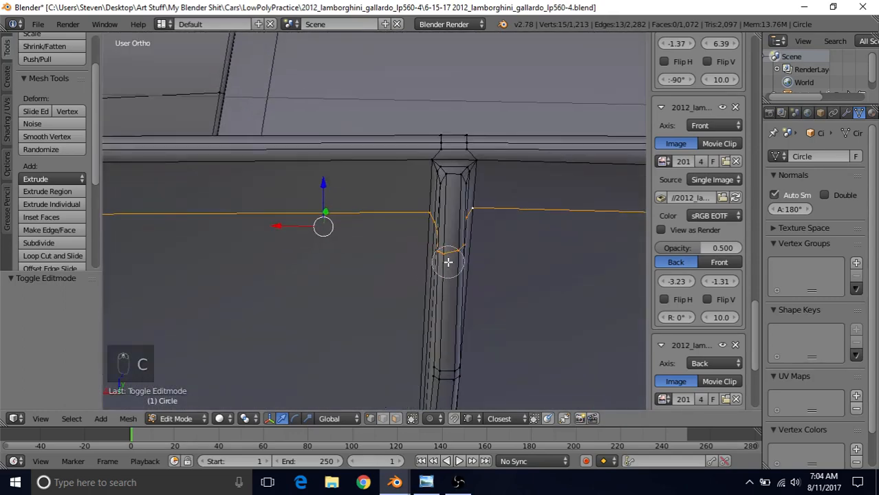
middle_click(456, 251)
middle_click(456, 253)
right_click(457, 254)
middle_drag(437, 251, 333, 261)
key(g)
key(y)
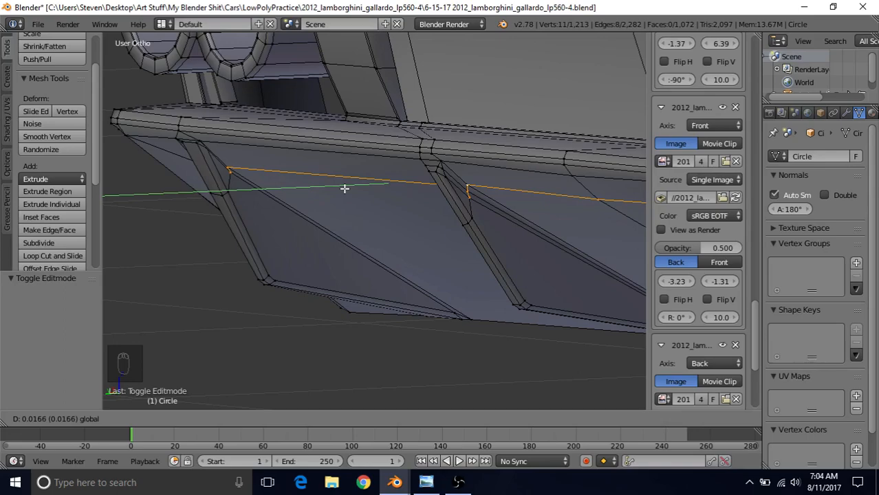
click(343, 191)
Check the shading of the panels below the ledge outside edit mode, viewing the diffuser from below and the side.
scroll(284, 268, down, 5)
middle_drag(365, 237, 318, 241)
key(Tab)
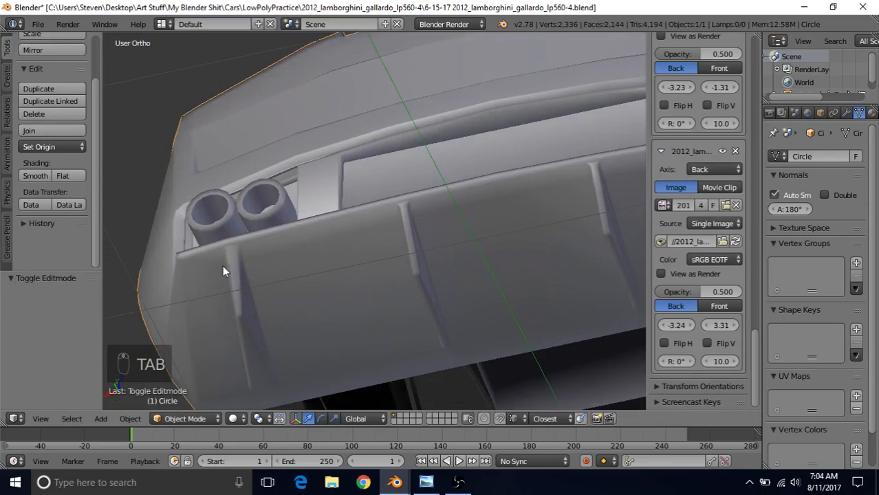
middle_drag(220, 270, 404, 294)
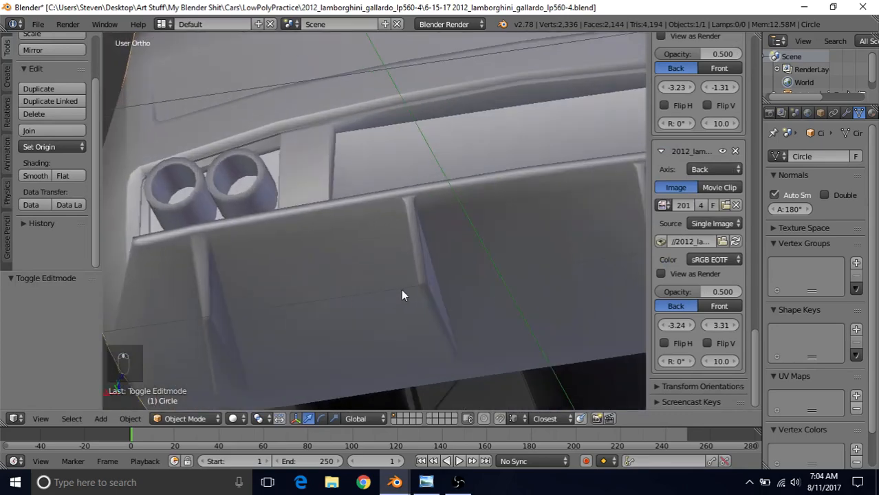
key(Tab)
middle_drag(424, 266, 375, 266)
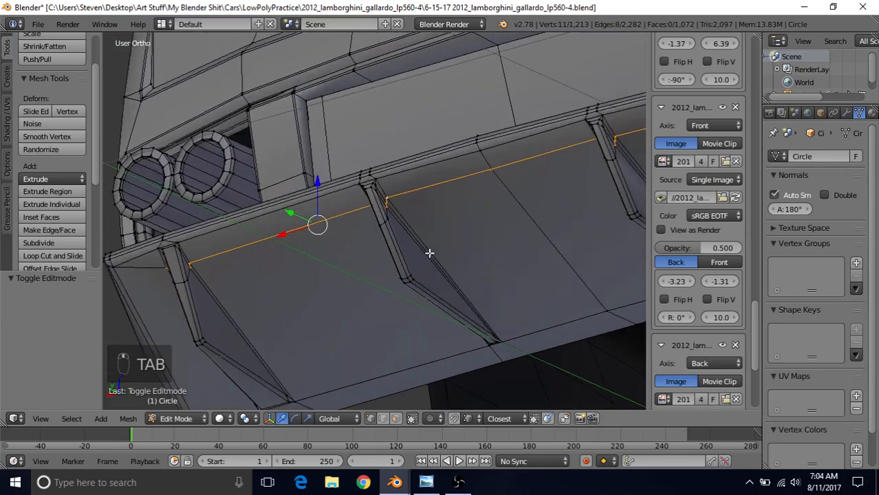
Add one horizontal loop cut across the central panel and one between the outer and inner fins, roughly level with the fin bends.
key(ctrl+r)
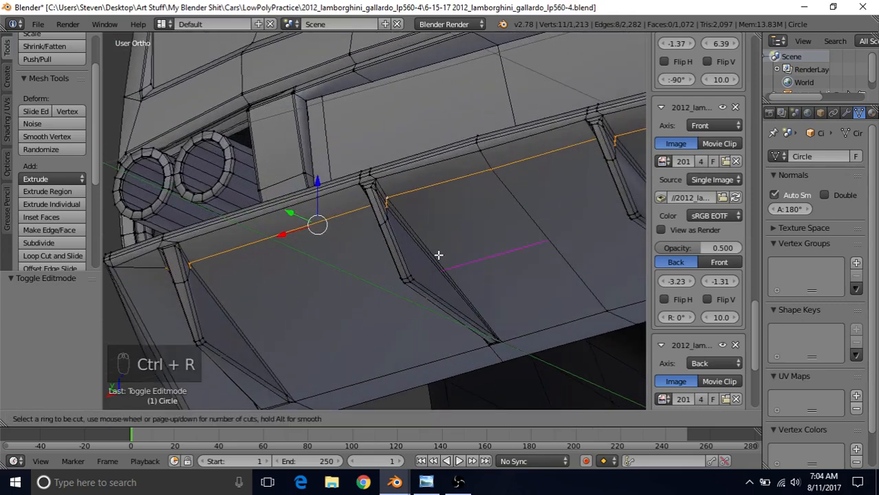
click(439, 255)
click(453, 249)
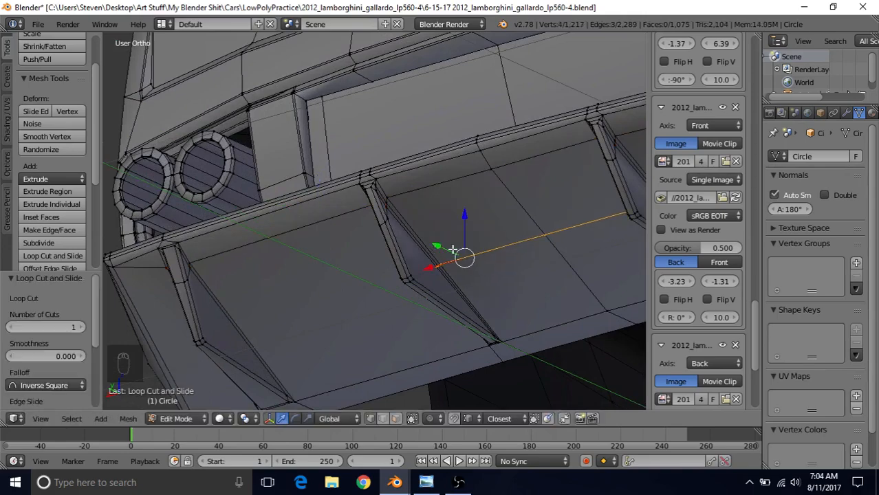
middle_drag(453, 249, 475, 243)
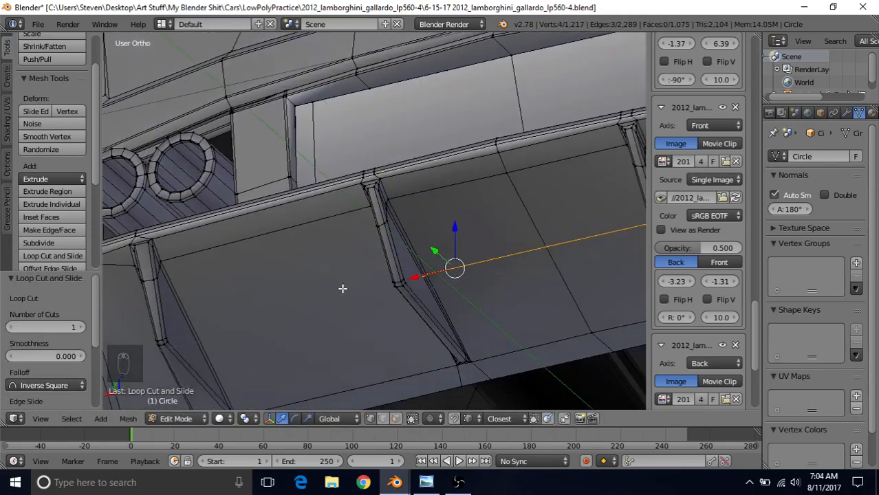
middle_drag(343, 288, 560, 258)
key(ctrl+r)
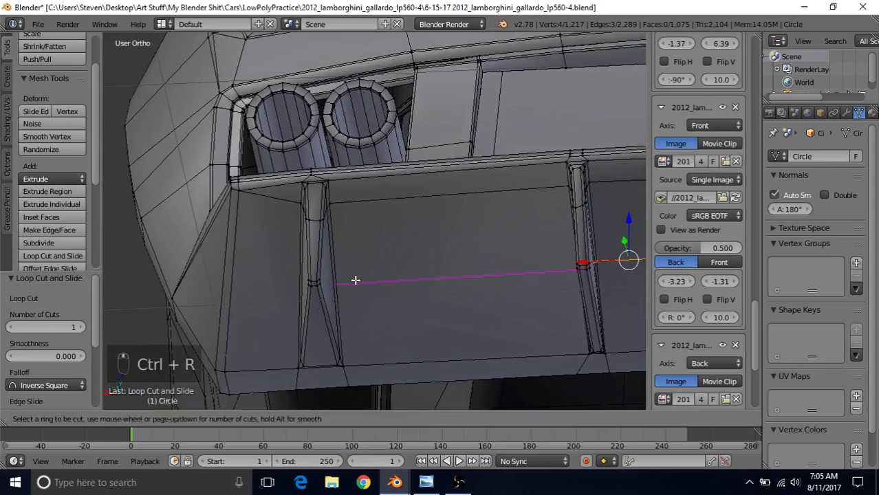
click(355, 280)
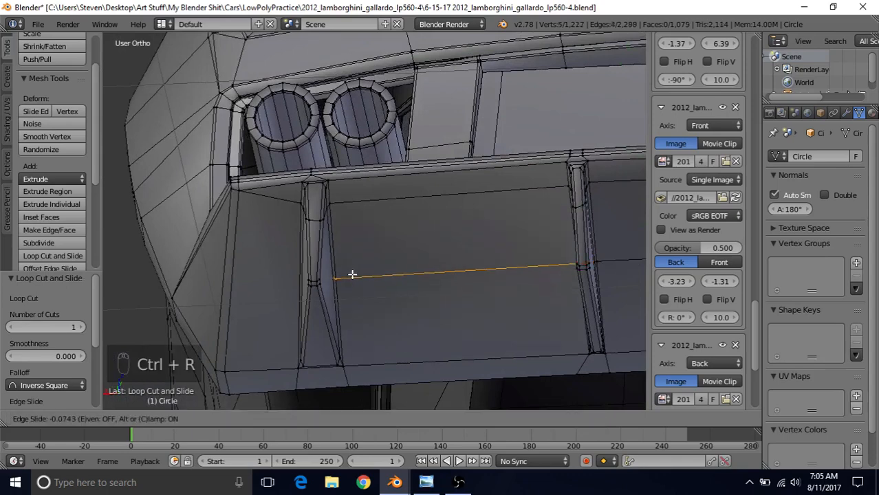
click(352, 274)
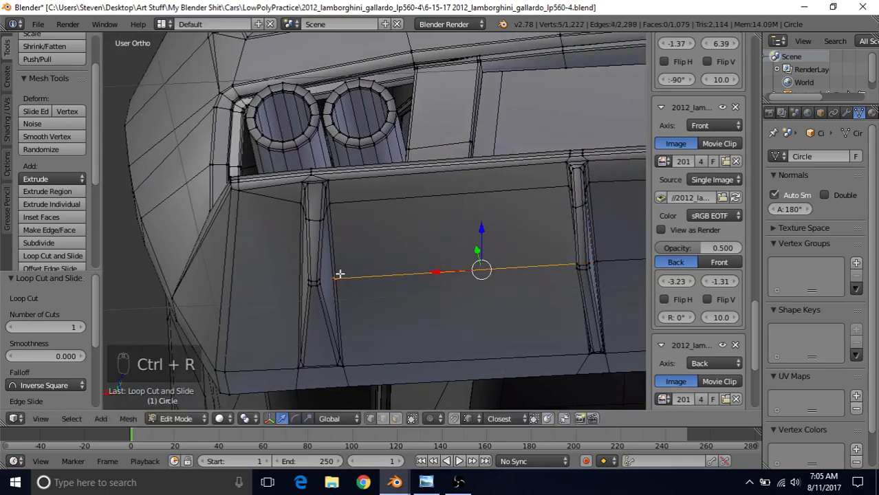
Add one horizontal loop cut across the panel between the bumper corner and the outer fin, level with the fin's bend.
key(ctrl+r)
click(286, 279)
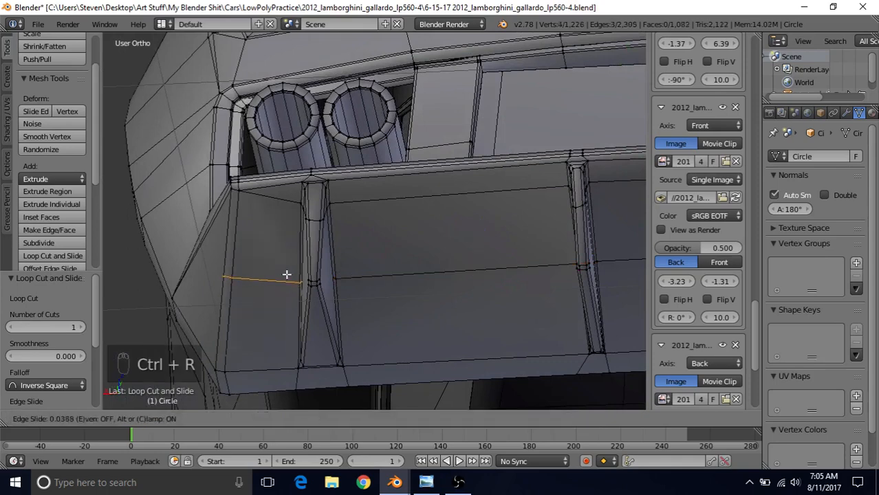
click(287, 273)
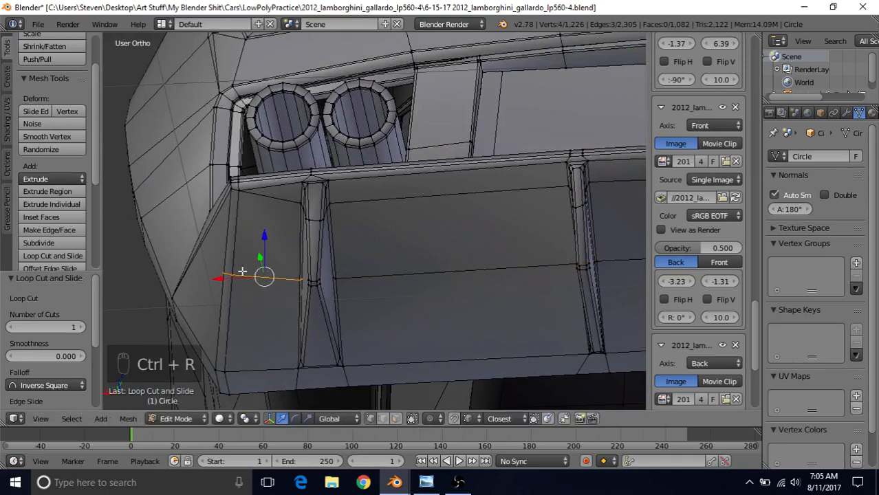
Merge the new cut's two outer vertices upward into the bumper corner vertices just below the ledge, using At Last.
right_click(232, 195)
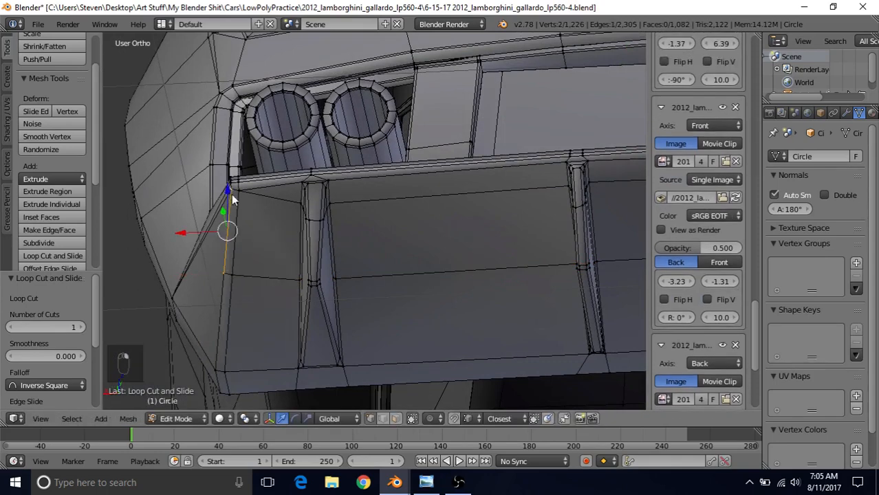
key(alt+m)
click(231, 194)
shift+right_click(244, 204)
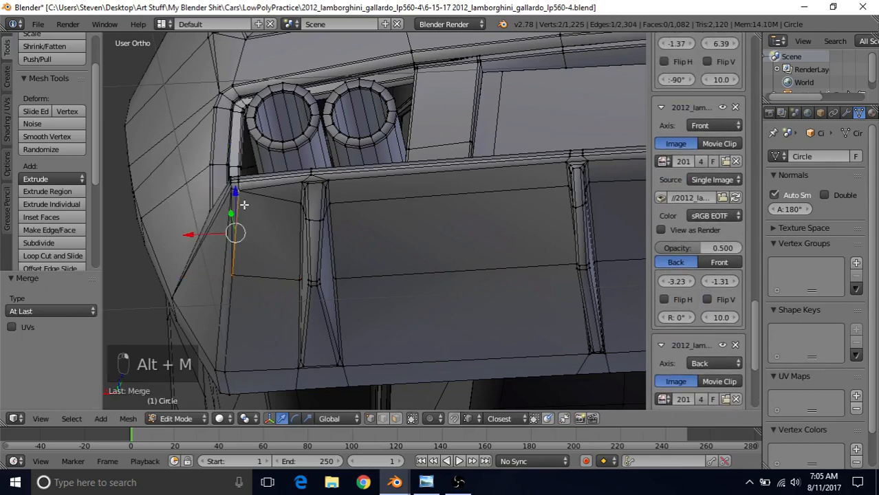
key(alt+m)
click(242, 202)
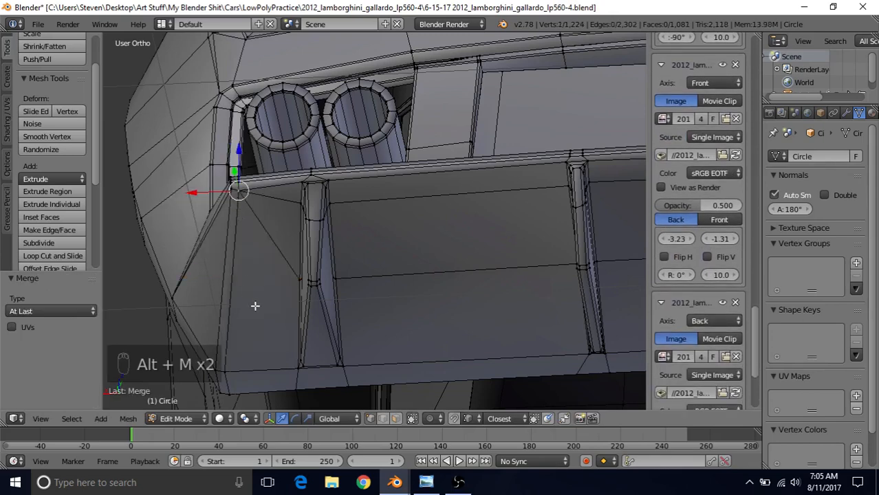
Connect the panel cut vertices to the bend vertices on both sides of the outer fin.
middle_drag(304, 288, 345, 271)
scroll(345, 271, up, 2)
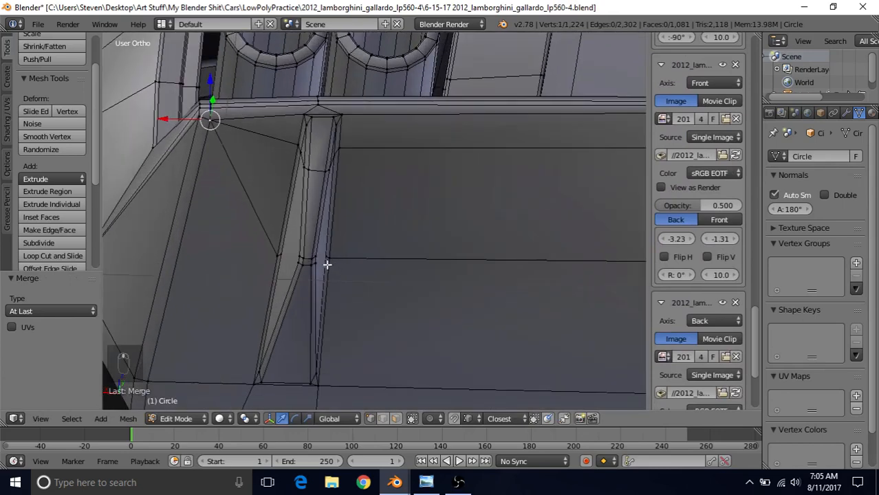
right_click(284, 254)
shift+right_click(301, 253)
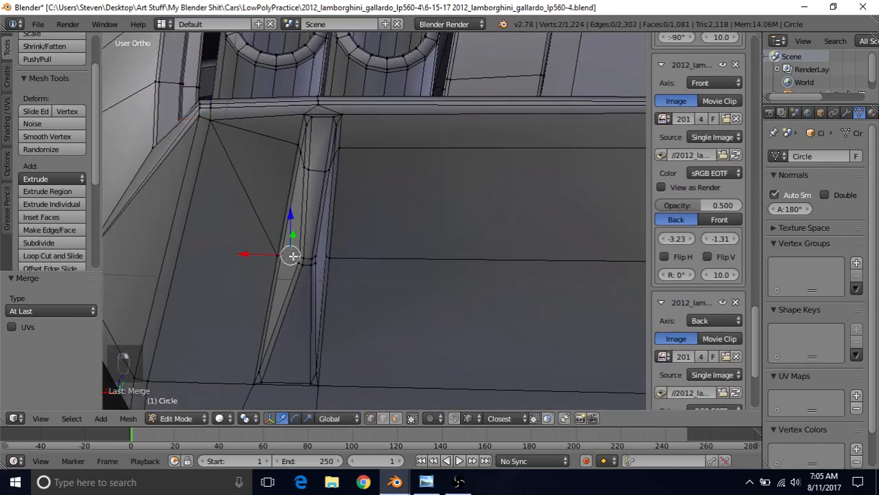
right_click(283, 249)
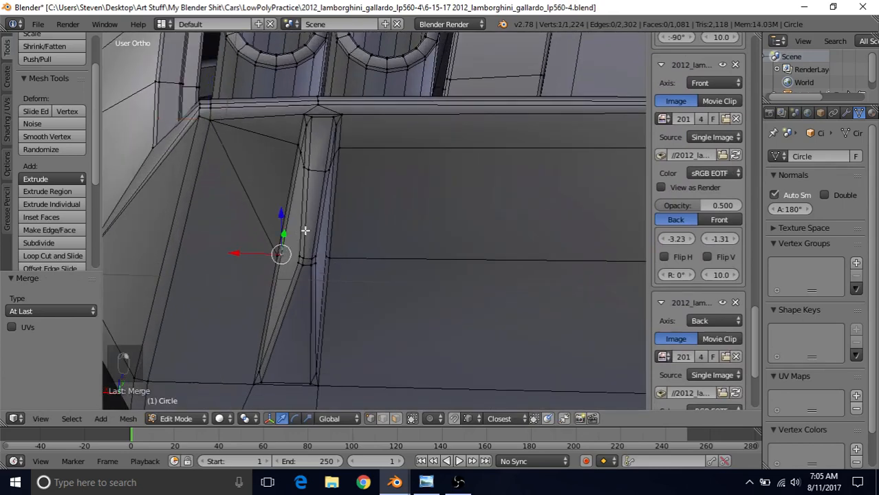
shift+right_click(297, 252)
key(j)
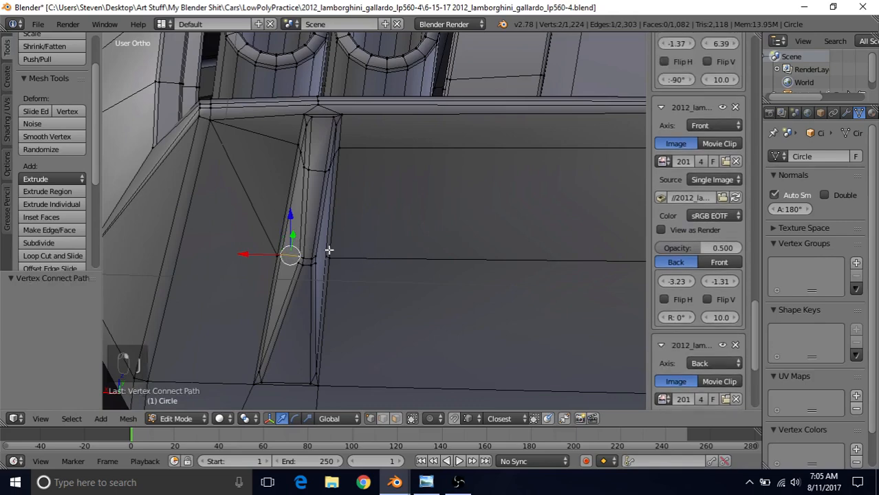
right_click(323, 252)
middle_drag(323, 251, 291, 255)
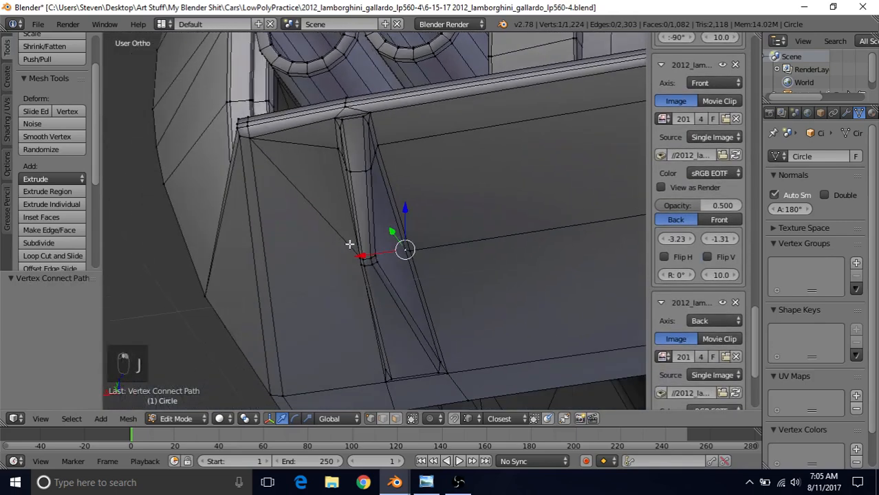
shift+right_click(387, 246)
key(j)
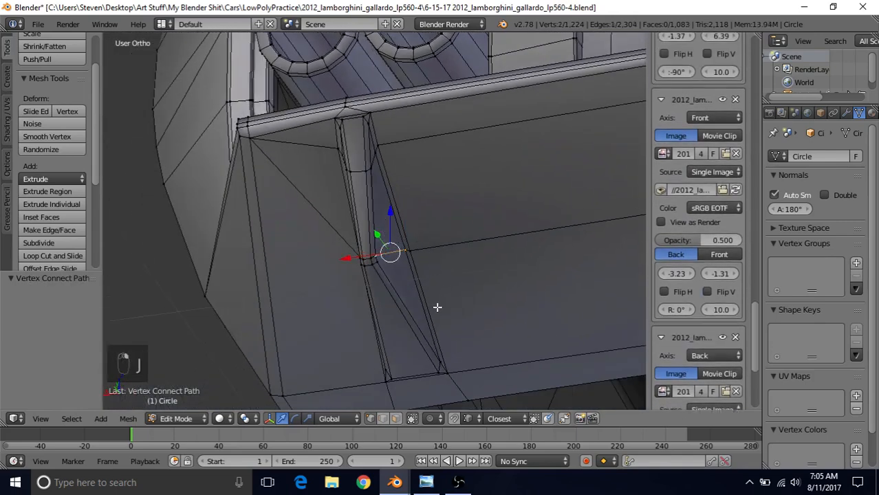
Connect the panel cut vertices to the bend vertices on both sides of the inner fin.
scroll(436, 309, down, 3)
shift+middle_drag(552, 252, 363, 233)
scroll(379, 233, up, 4)
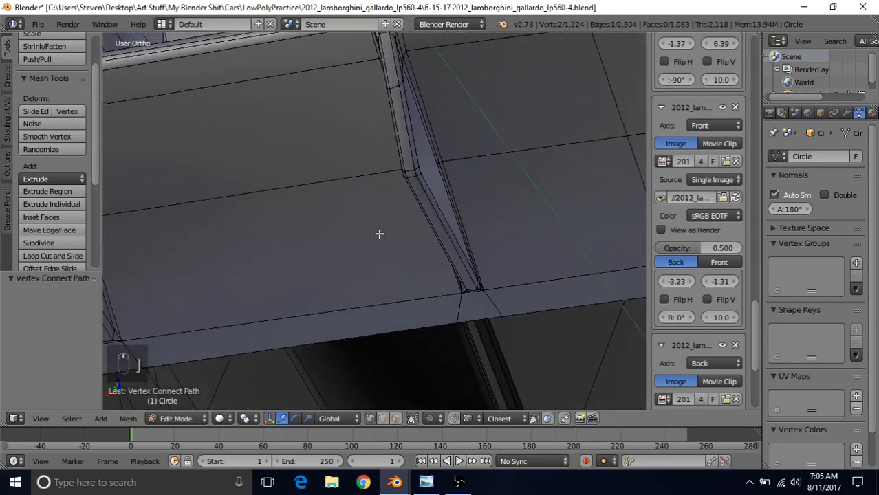
right_click(447, 152)
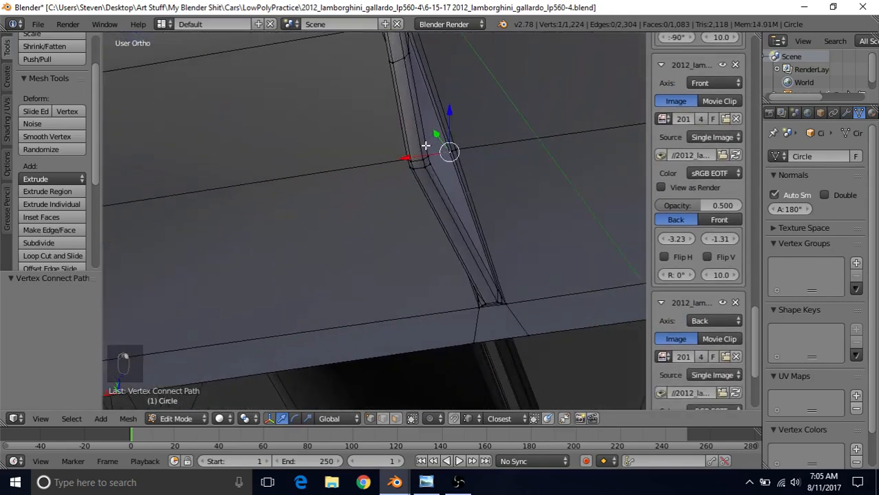
shift+right_click(427, 150)
middle_drag(465, 194, 499, 174)
key(j)
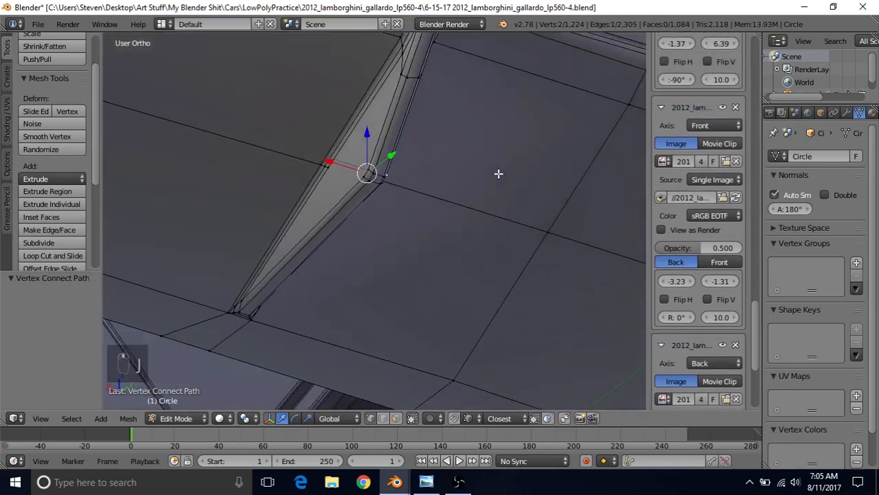
right_click(330, 170)
shift+right_click(369, 166)
key(j)
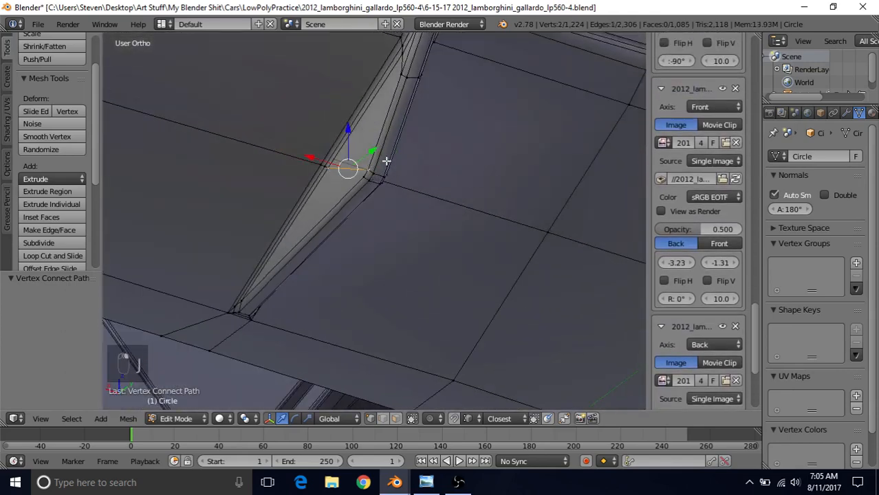
Check the shading of the diffuser panels and fins outside edit mode, viewing them from below.
scroll(366, 219, down, 3)
key(Tab)
middle_drag(358, 221, 289, 180)
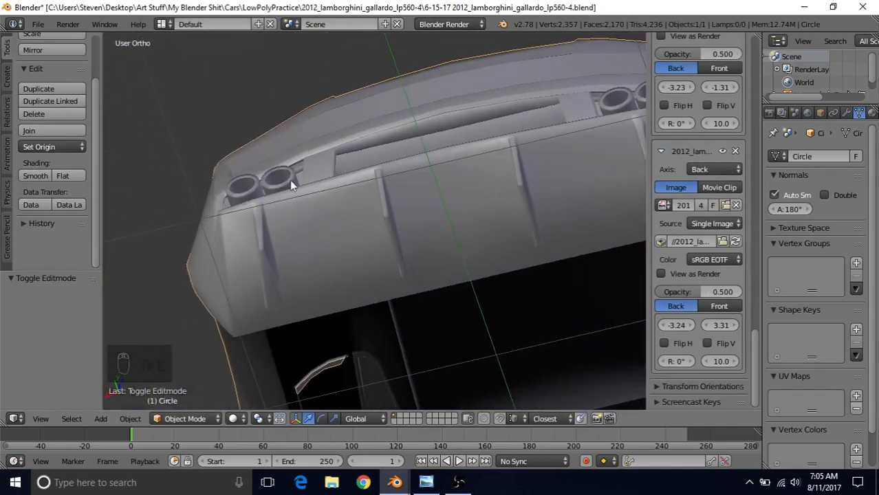
middle_drag(335, 231, 323, 265)
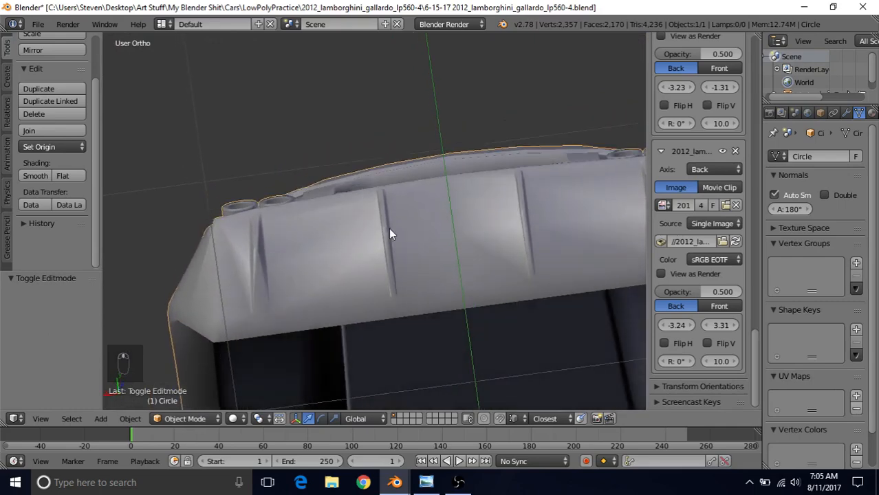
middle_drag(389, 228, 421, 197)
Select the new edge loop across the diffuser, leaving out the bumper corner vertex and the front-face vertices of both fins.
key(Tab)
scroll(396, 236, up, 3)
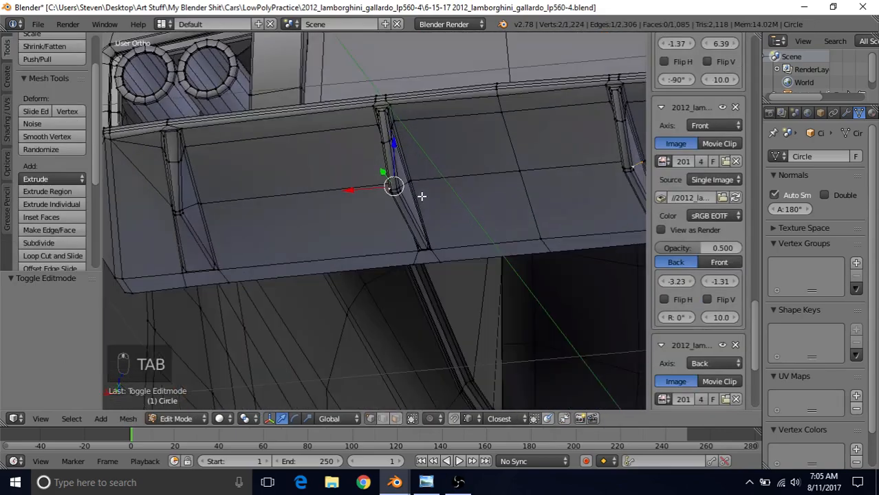
alt+right_click(461, 171)
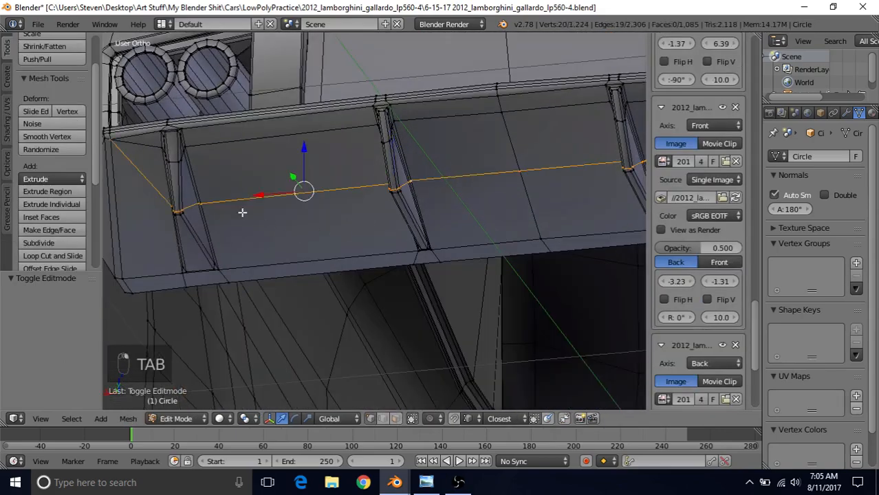
mouse_move(242, 213)
middle_down()
mouse_move(289, 178)
mouse_move(279, 149)
middle_up()
key(c)
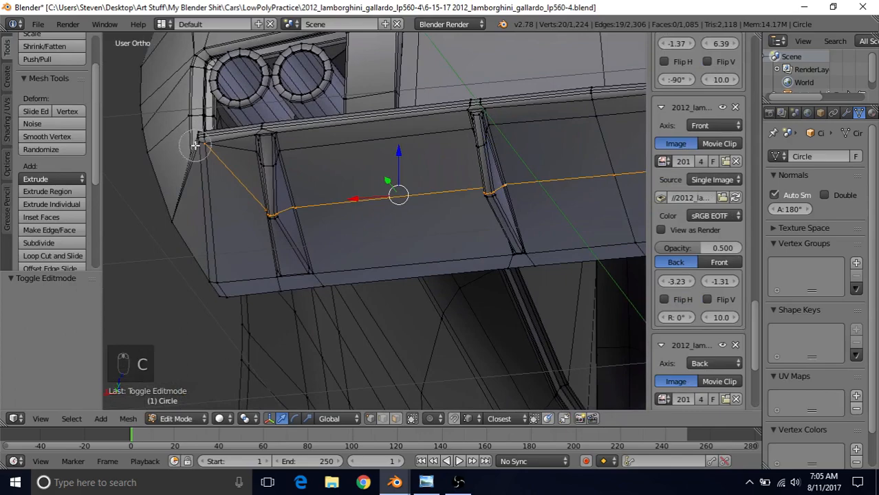
middle_click(196, 145)
right_click(203, 214)
mouse_move(347, 150)
middle_down()
mouse_move(378, 157)
mouse_move(391, 177)
mouse_move(403, 157)
mouse_move(320, 196)
middle_up()
key(c)
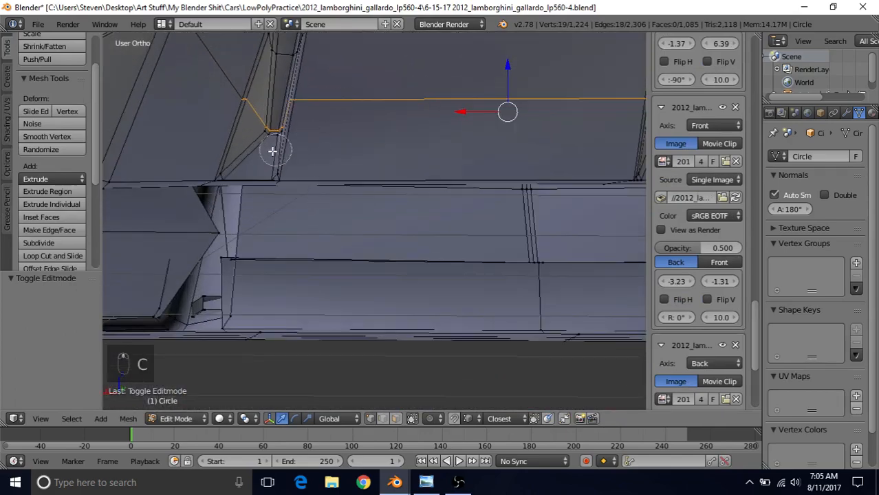
mouse_move(273, 134)
middle_down()
mouse_move(273, 177)
mouse_move(380, 174)
mouse_move(390, 184)
middle_up()
key(c)
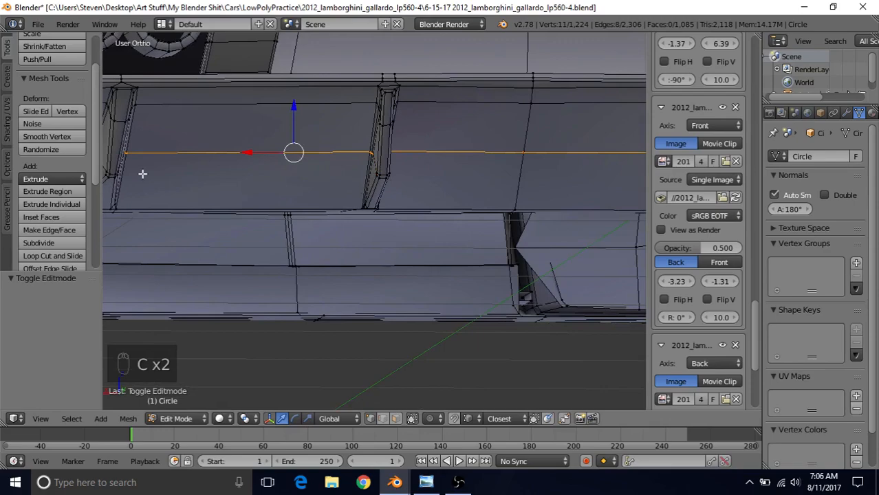
Move the selected loop about 0.037 along the Y axis and check the diffuser's shading outside edit mode.
middle_drag(372, 185, 344, 148)
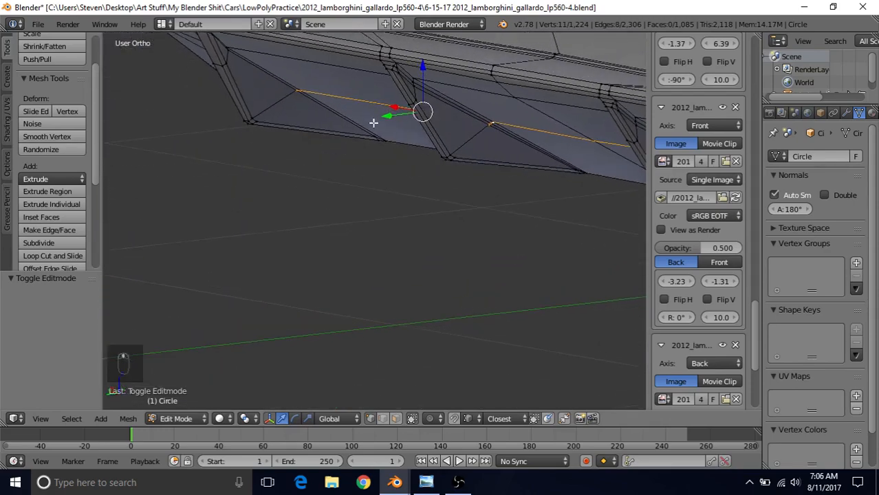
key(g)
key(y)
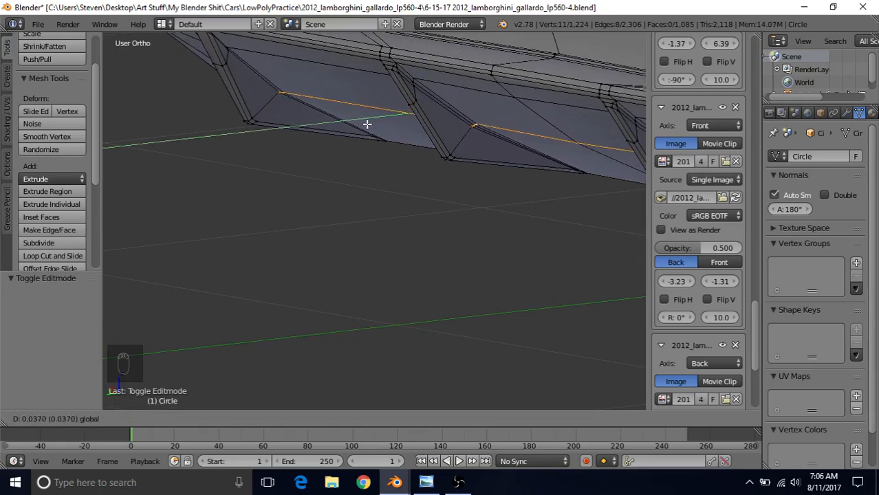
click(367, 124)
key(Tab)
scroll(361, 200, down, 3)
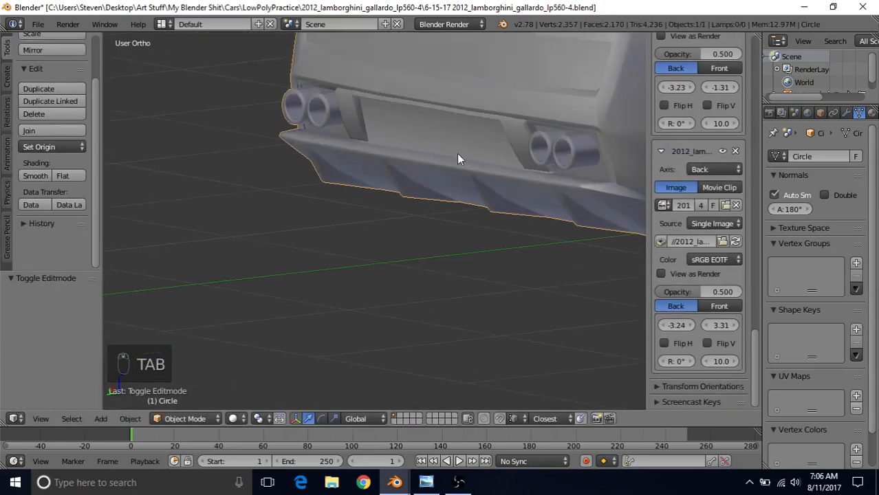
middle_drag(339, 167, 453, 194)
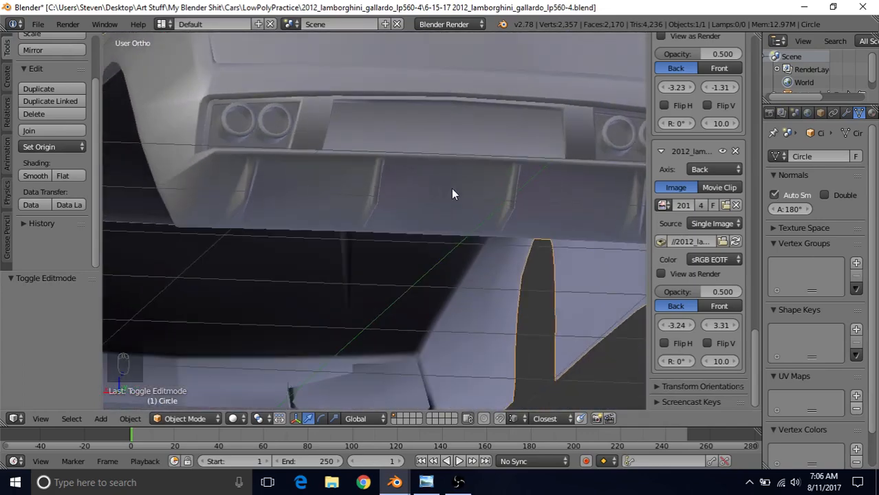
Save the file and switch to Windows Photo Viewer to examine the diffuser in the rear reference photo.
click(37, 26)
click(54, 123)
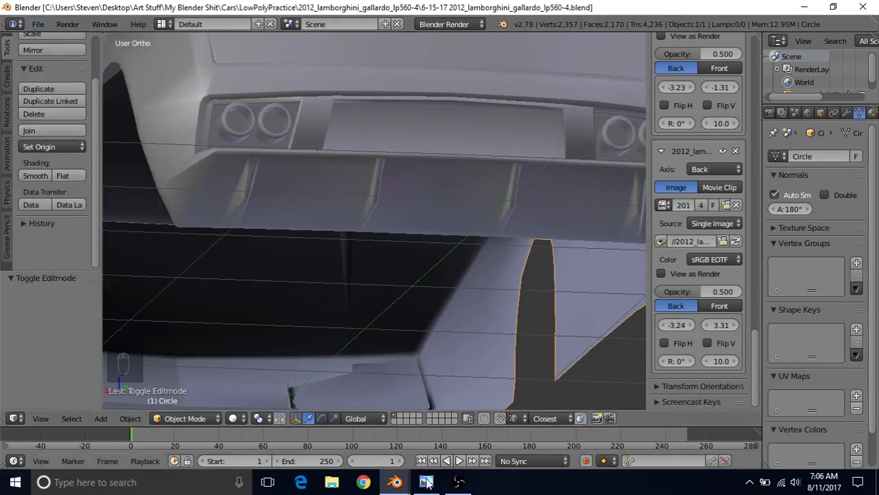
key(alt+Tab)
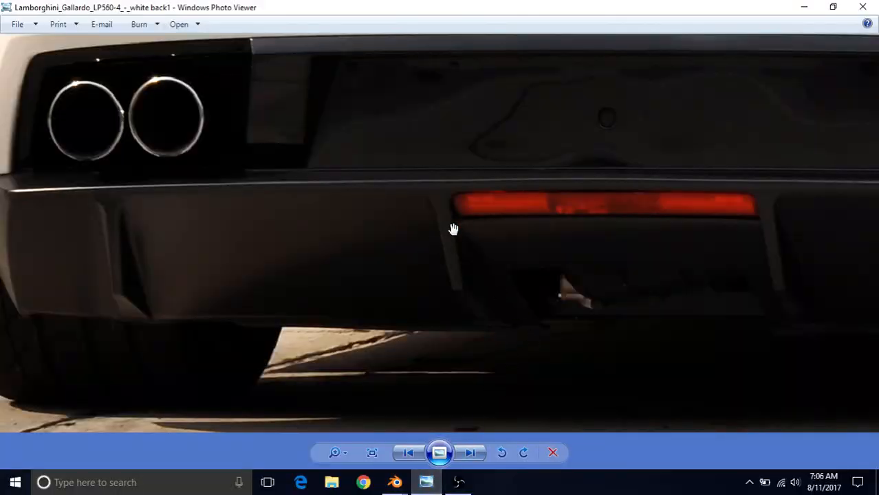
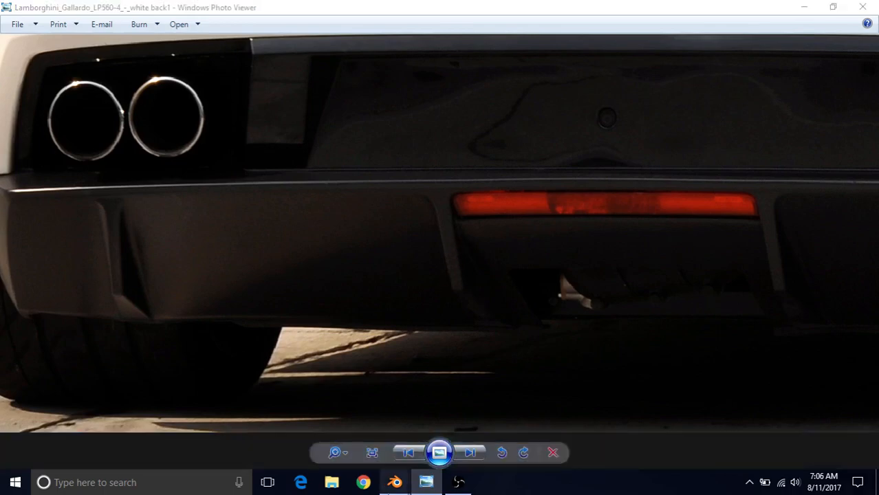
Switch to the Blender window showing the rear diffuser and enter Edit Mode on the body mesh.
mouse_move(395, 482)
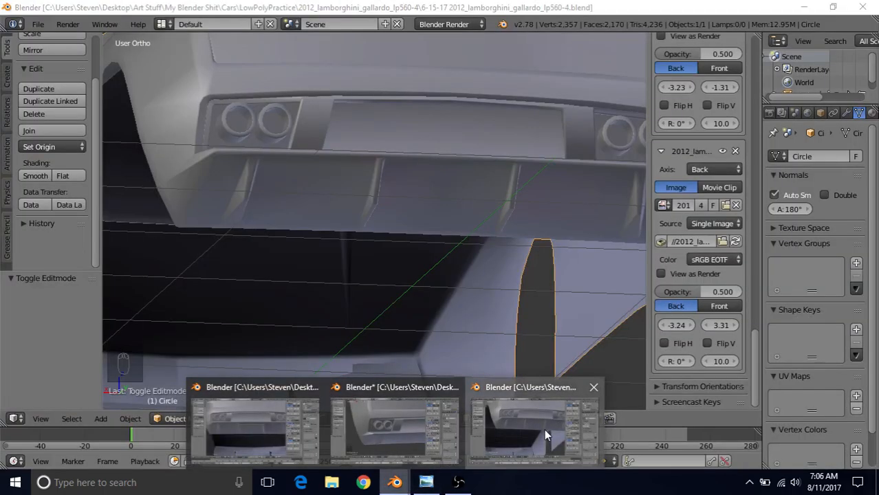
click(546, 431)
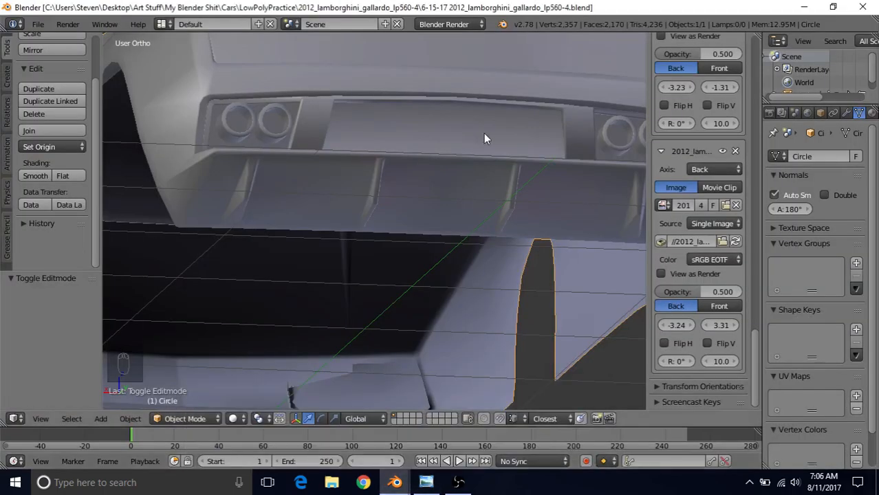
key(Tab)
middle_drag(424, 177, 393, 181)
scroll(408, 172, up, 4)
scroll(393, 181, up, 4)
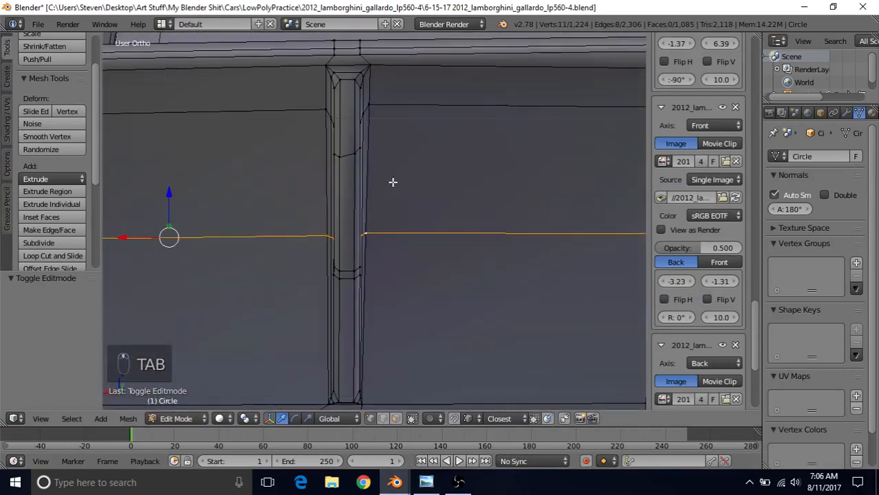
shift+middle_drag(372, 141, 377, 204)
key(a)
key(c)
click(379, 149)
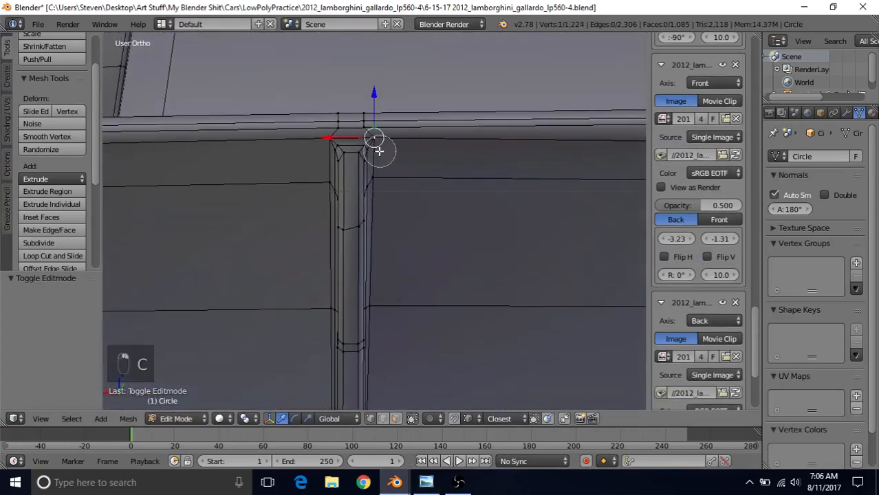
click(363, 153)
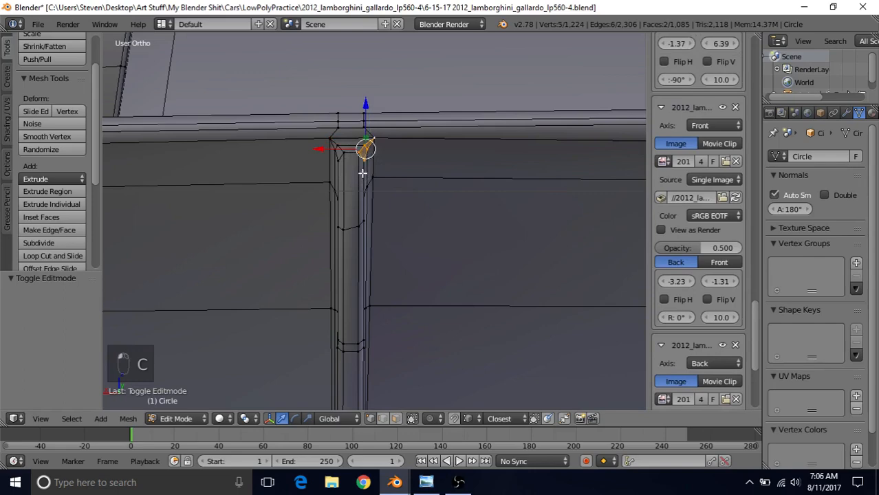
middle_drag(363, 173, 345, 178)
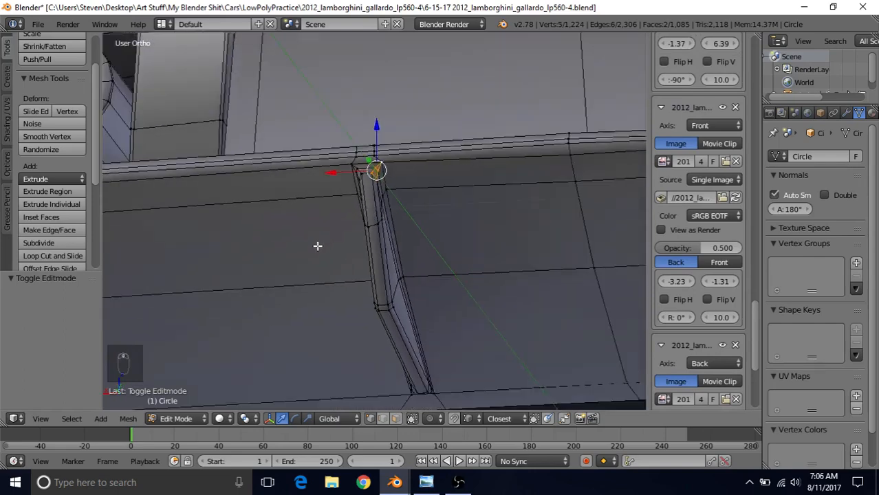
scroll(317, 245, down, 2)
scroll(317, 247, up, 2)
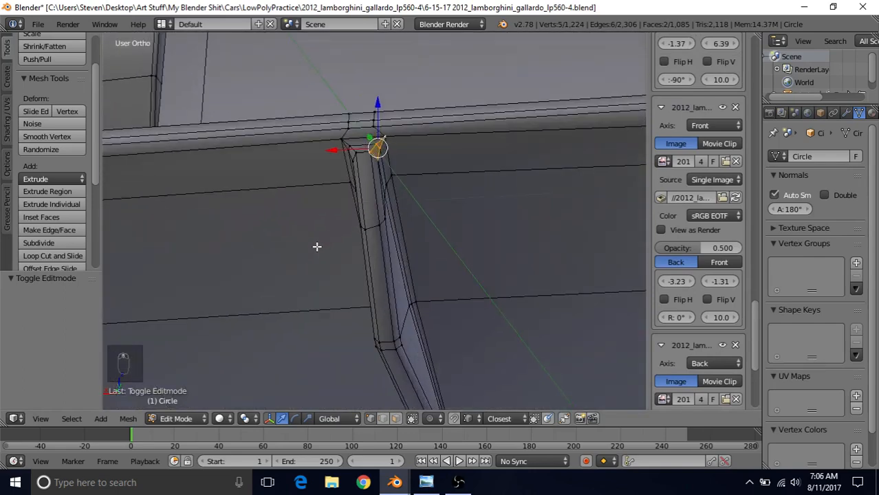
scroll(317, 246, down, 2)
scroll(318, 244, down, 2)
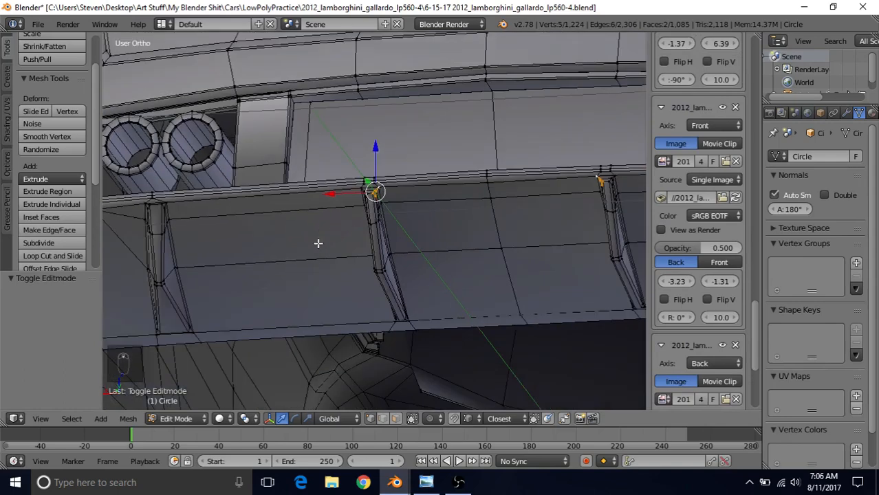
Dissolve the upper horizontal edge loop running across the diffuser panel and its fins.
alt+right_click(276, 220)
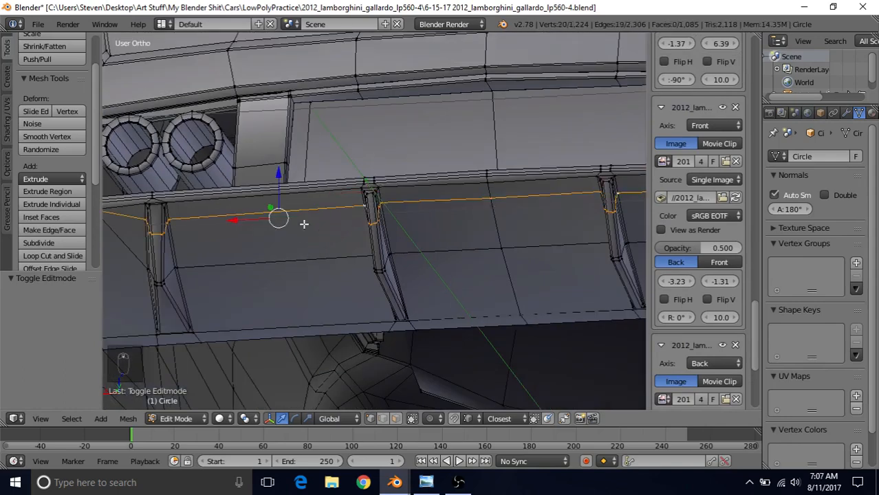
middle_drag(304, 223, 342, 217)
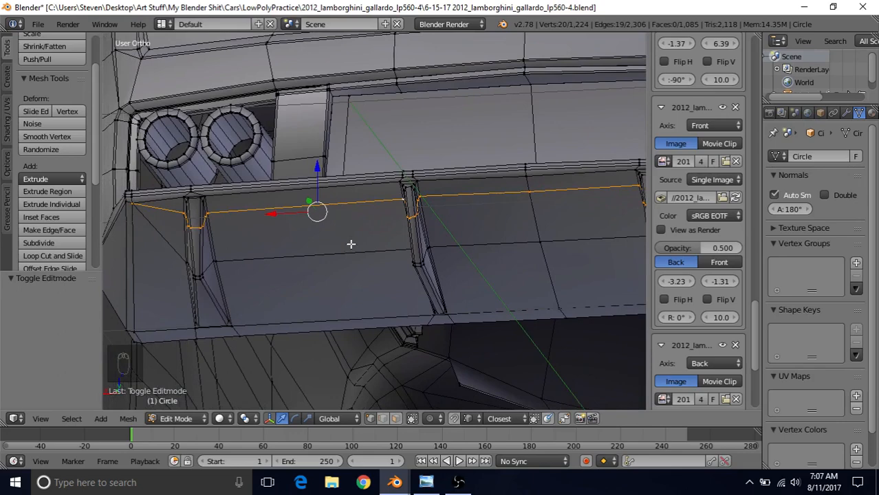
key(Delete)
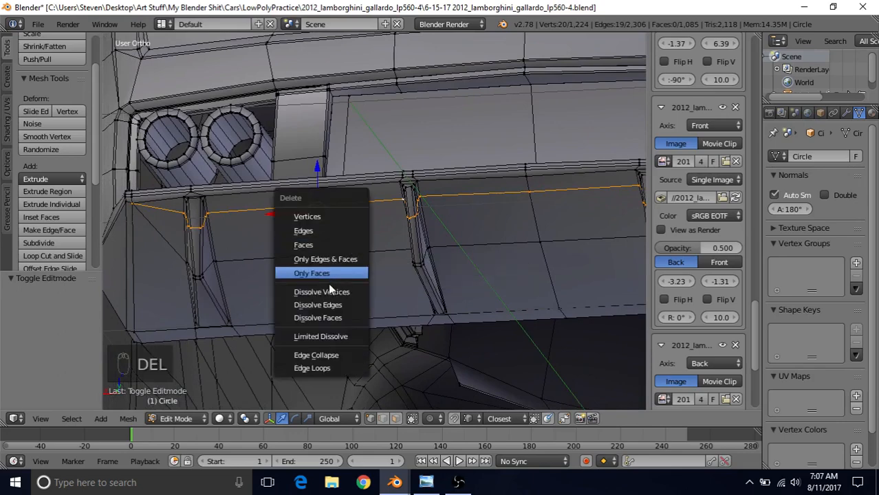
click(322, 306)
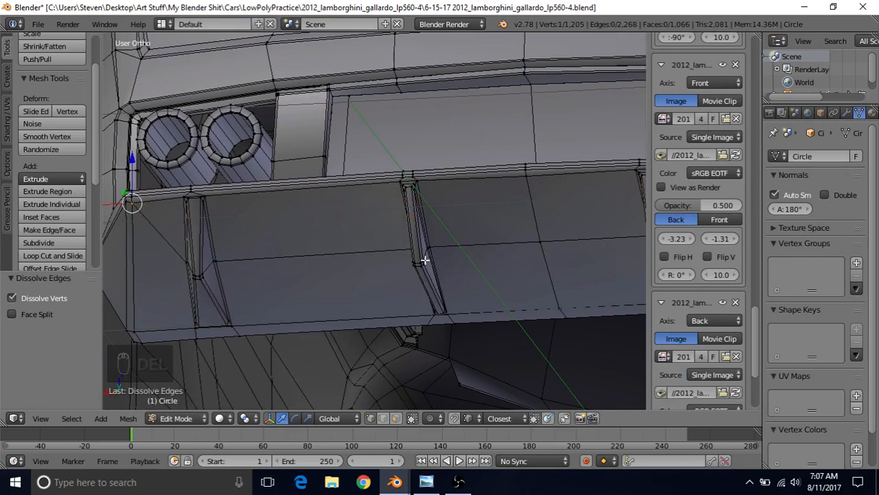
Widen the inner diffuser fin's top by moving its right corner vertices -0.010 and left corner vertices 0.007 along X.
scroll(418, 257, up, 5)
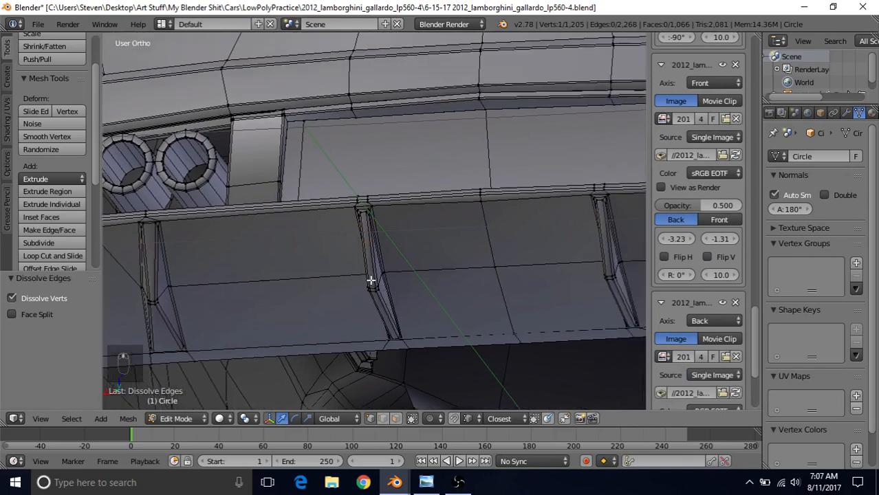
key(c)
click(364, 193)
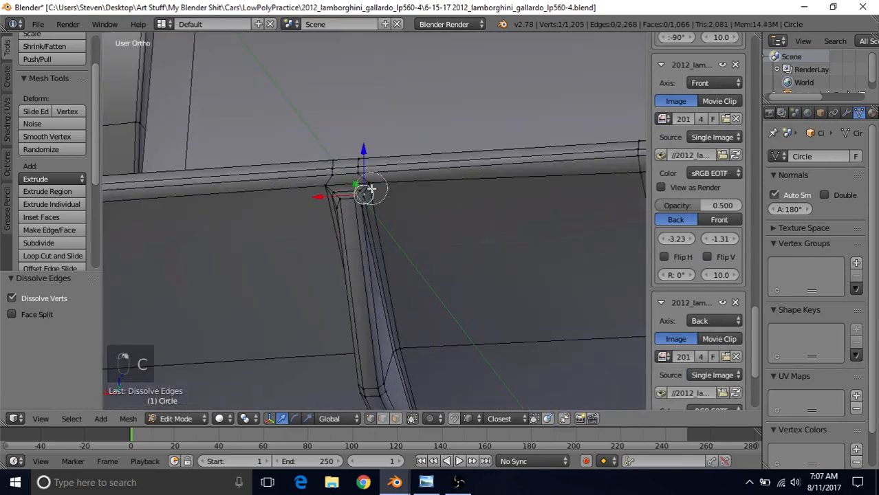
drag(317, 197, 332, 208)
right_click(321, 196)
key(c)
right_click(334, 210)
middle_drag(357, 188, 366, 186)
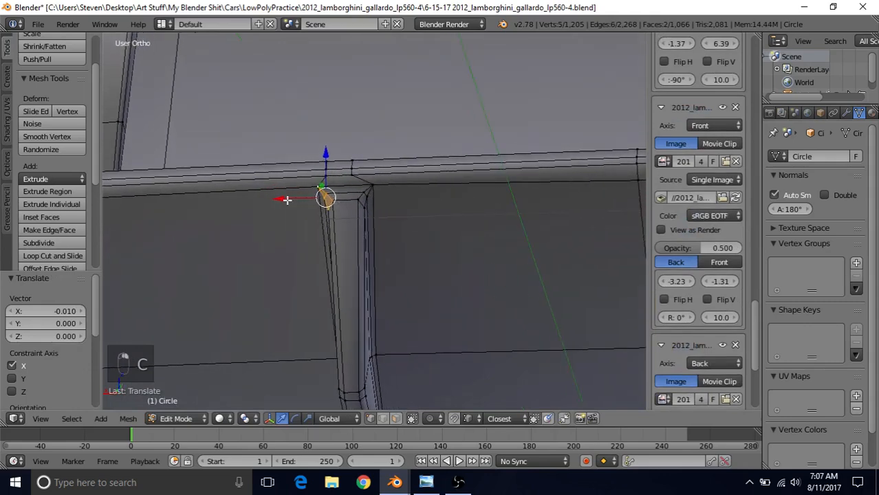
drag(286, 199, 279, 200)
Select the vertices at the inner fin's upper right corner and return to Object Mode.
right_click(370, 197)
key(c)
drag(372, 194, 366, 200)
right_click(367, 204)
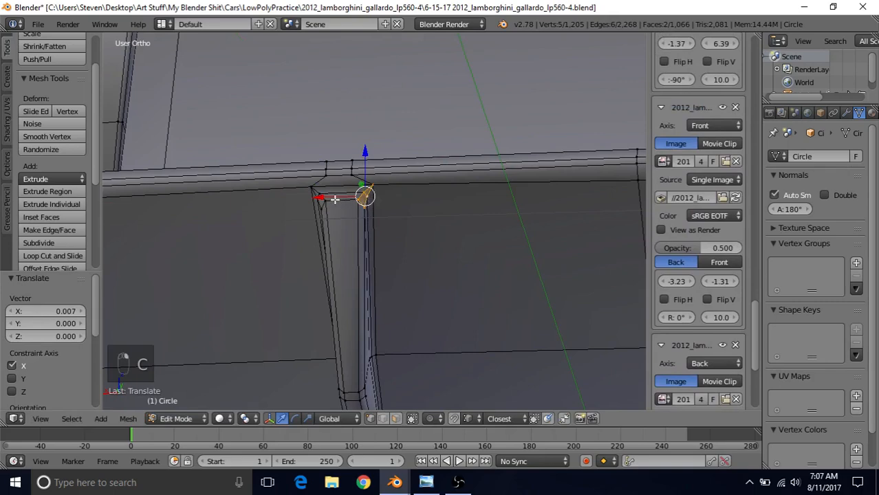
key(Tab)
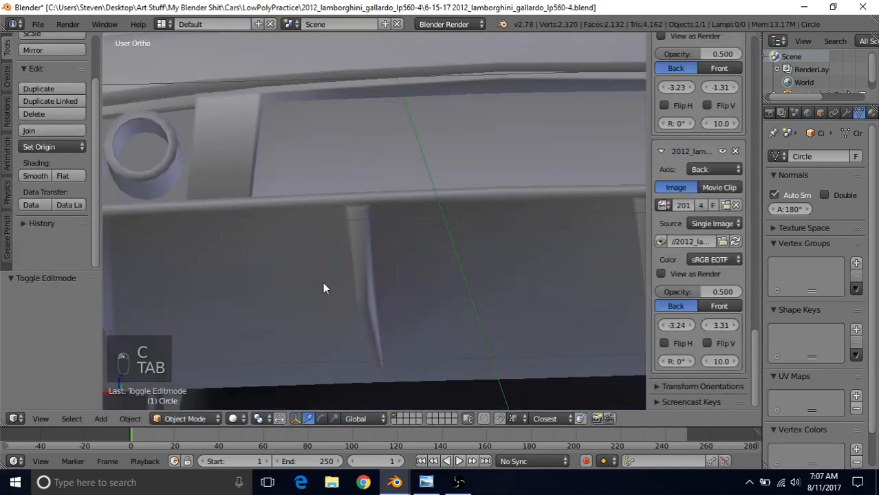
Check the fin shape on the rear reference photo in Windows Photo Viewer, and return to the Blender model.
click(425, 483)
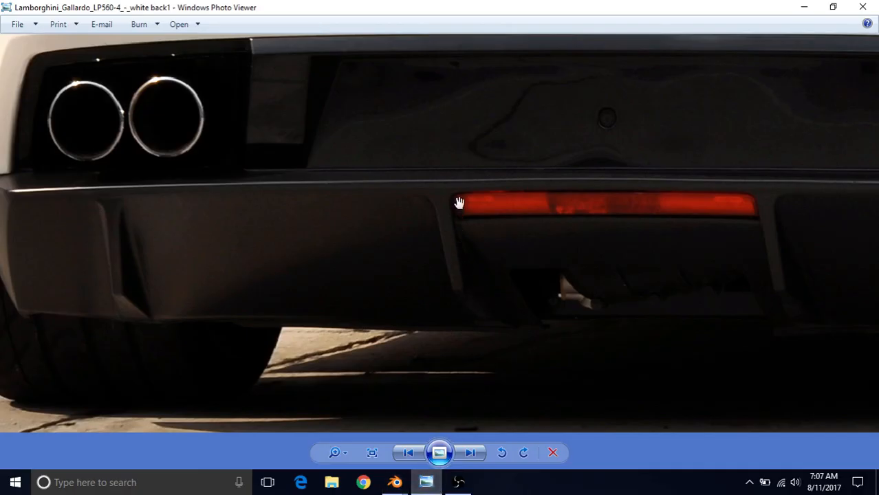
mouse_move(395, 482)
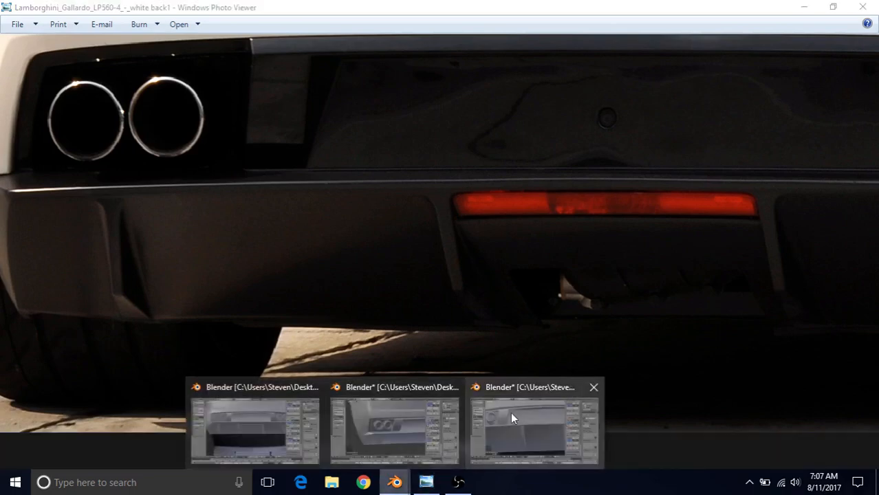
click(515, 385)
Narrow the top of the inner fin by shifting its upper corner vertices along X in Edit Mode.
key(Tab)
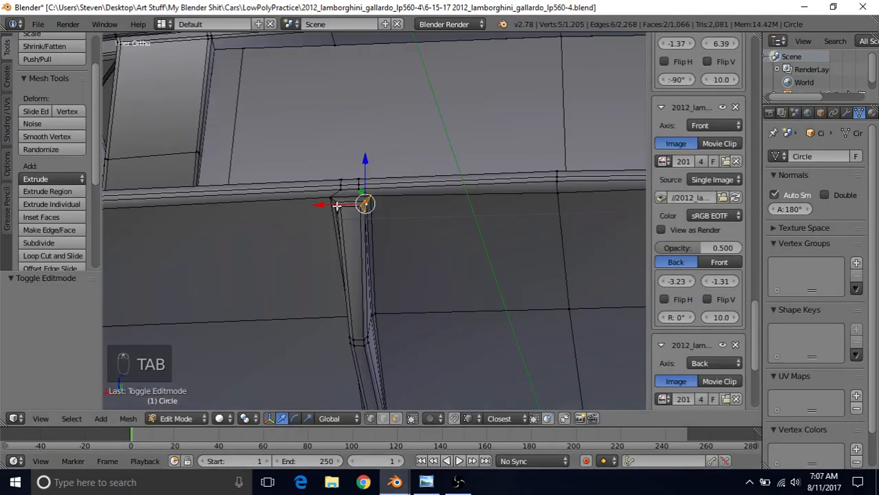
drag(336, 205, 300, 209)
key(c)
key(Tab)
scroll(306, 242, down, 4)
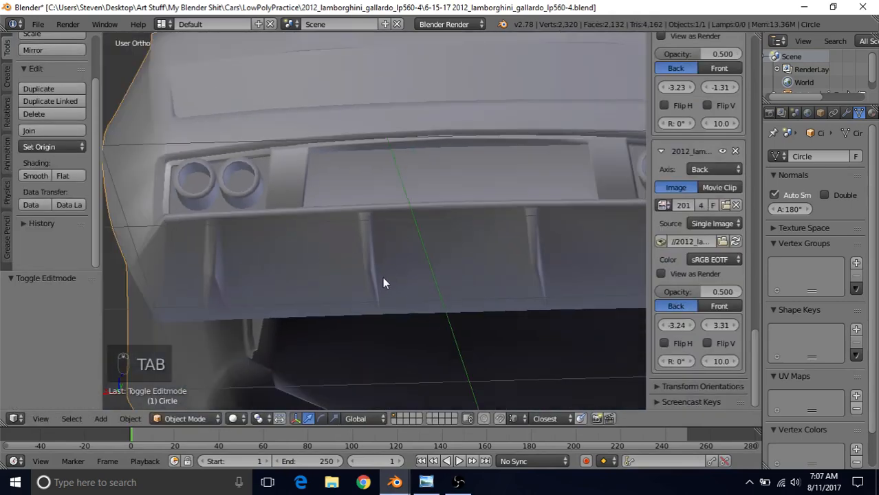
Flare the base of the inner fin by spreading its lower corner vertices along X, moving the left ones 0.025.
key(Tab)
scroll(382, 259, up, 6)
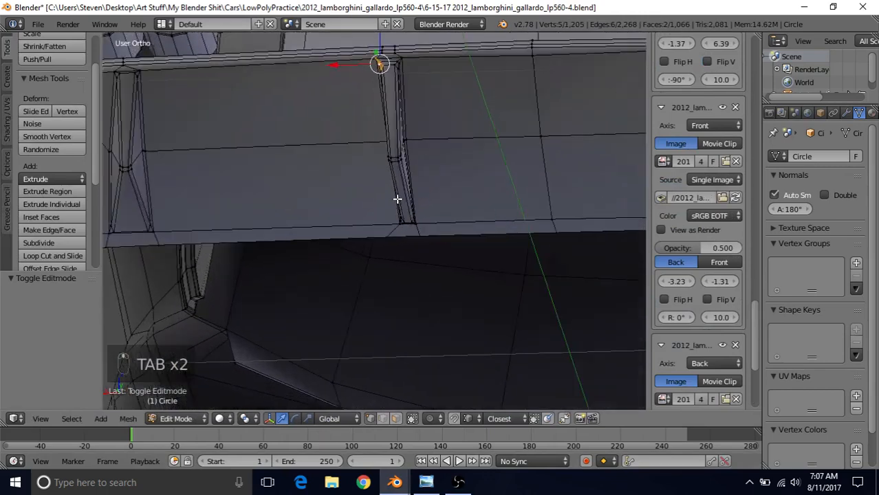
mouse_move(396, 199)
middle_down()
mouse_move(406, 196)
mouse_move(411, 215)
mouse_move(378, 189)
mouse_move(400, 200)
middle_up()
key(c)
mouse_move(401, 199)
mouse_down()
mouse_move(402, 211)
mouse_move(361, 225)
mouse_move(270, 210)
mouse_up()
right_click(367, 218)
key(c)
right_click(361, 225)
Slide the diffuser's bottom-edge vertex below the fin's lower right corner outward by a factor of 0.034.
right_click(424, 278)
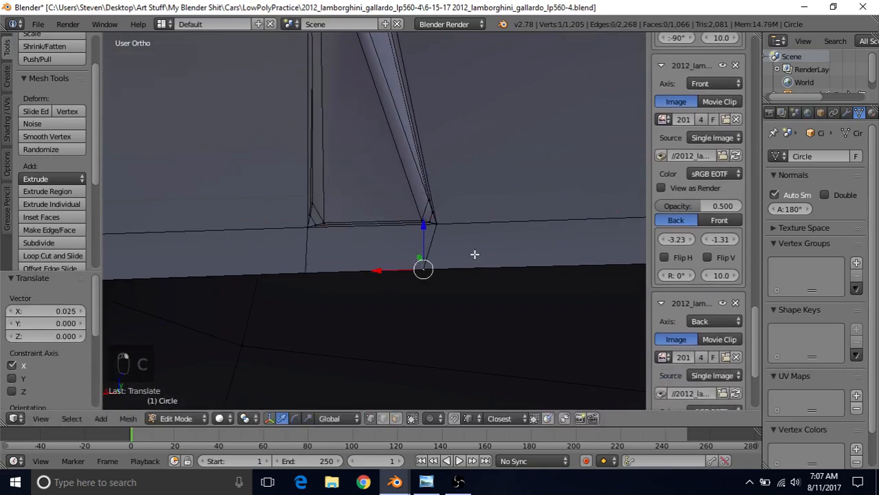
key(g)
key(g)
click(500, 253)
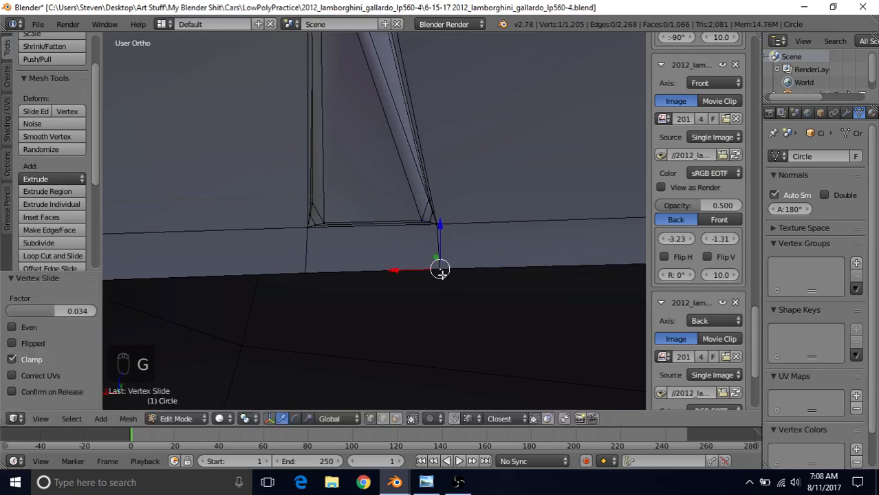
scroll(417, 256, down, 5)
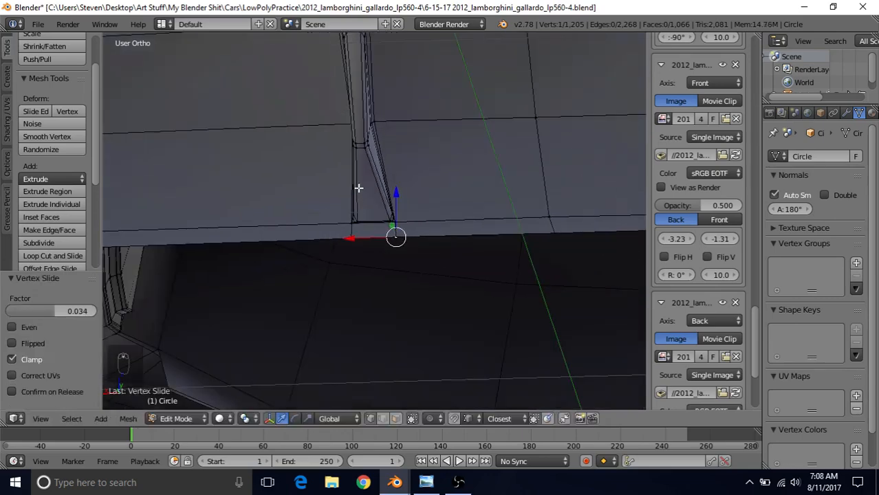
Widen the fin's base further by moving its lower right corner vertices -0.003 and lower left ones 0.004 along X.
key(Tab)
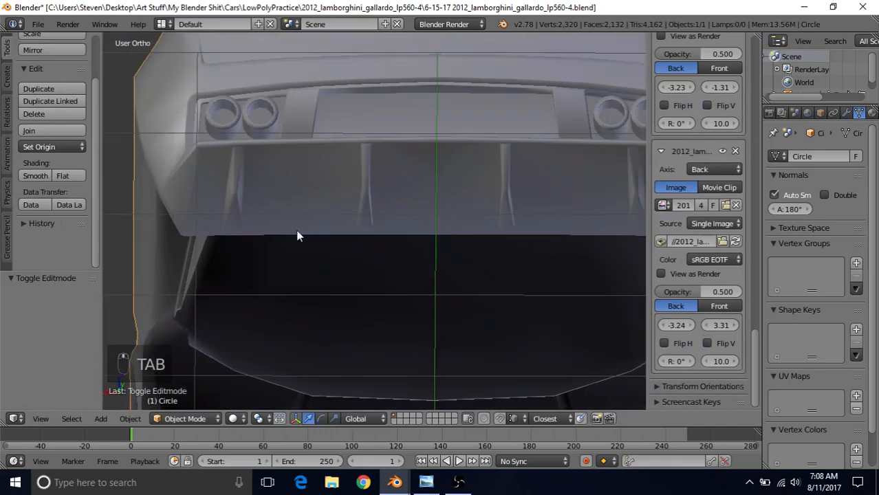
scroll(307, 223, up, 4)
key(Tab)
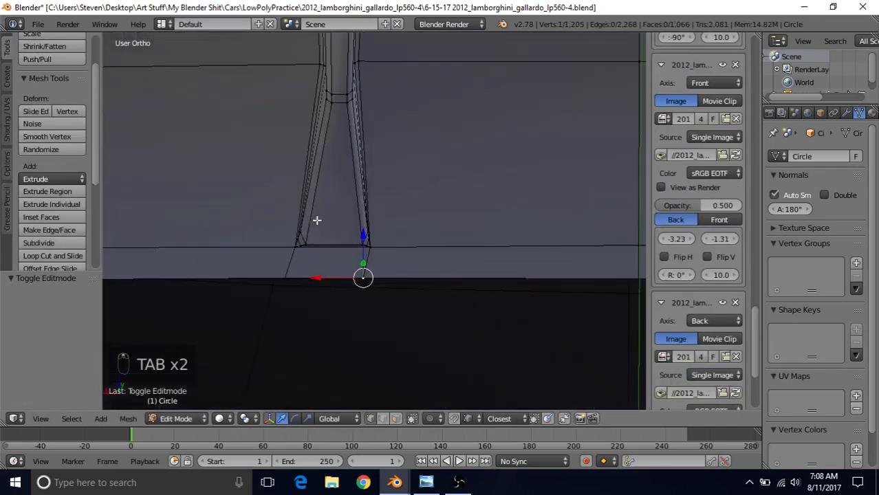
key(c)
drag(326, 243, 330, 246)
right_click(306, 242)
key(c)
click(300, 242)
right_click(301, 241)
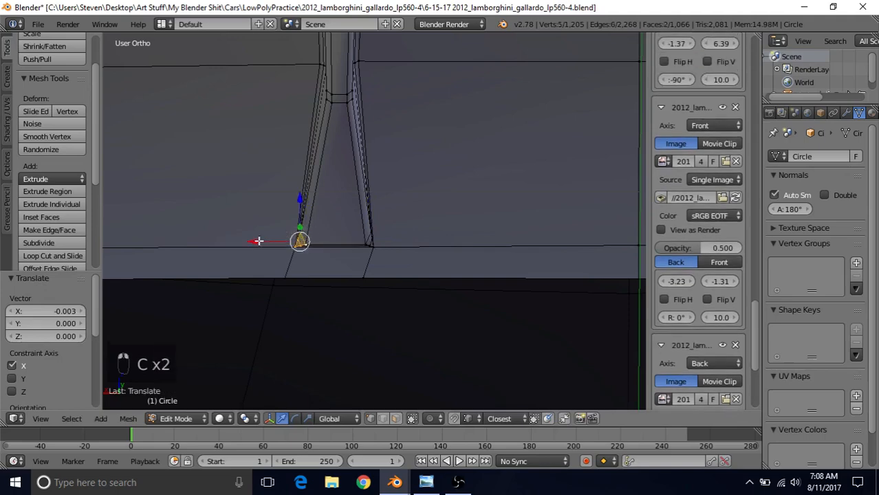
drag(259, 242, 255, 241)
Select the vertices at the fin's lower right corner and return to Object Mode to inspect the diffuser.
right_click(361, 232)
key(c)
click(375, 245)
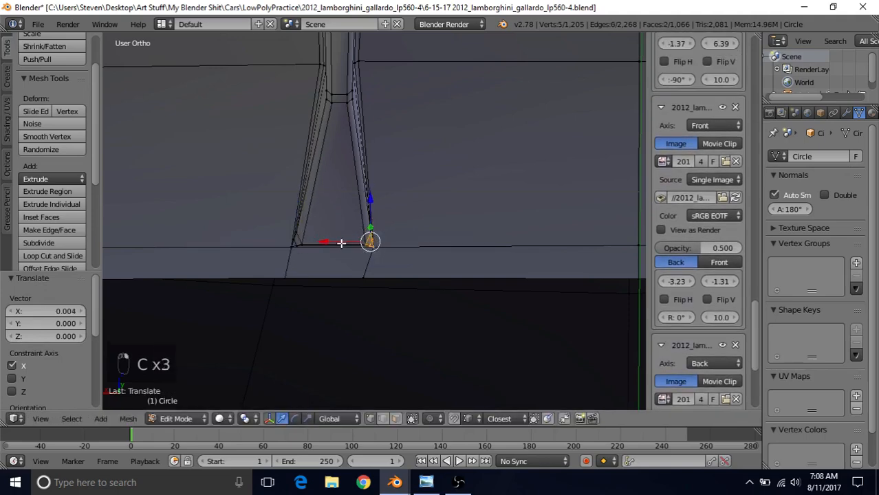
right_click(343, 244)
key(Tab)
scroll(334, 246, down, 5)
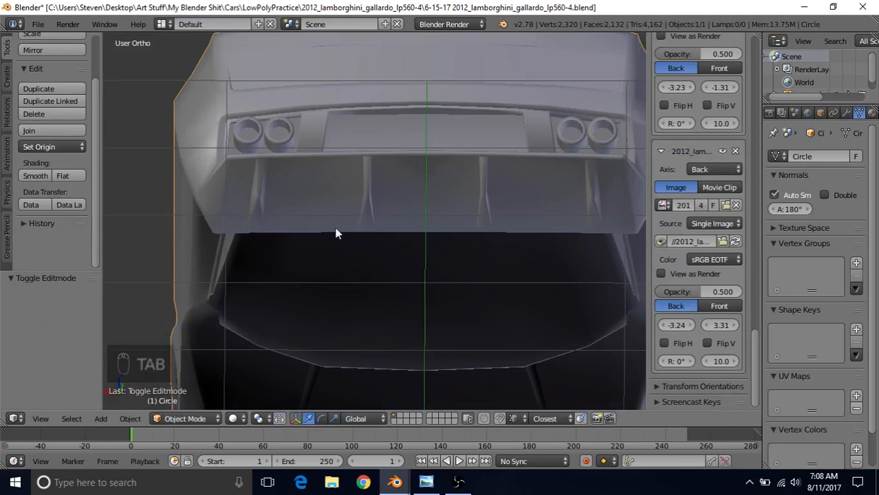
Move the outer vertices on the left side of the fin's bend 0.010 along X.
scroll(335, 232, up, 3)
key(Tab)
scroll(335, 228, up, 4)
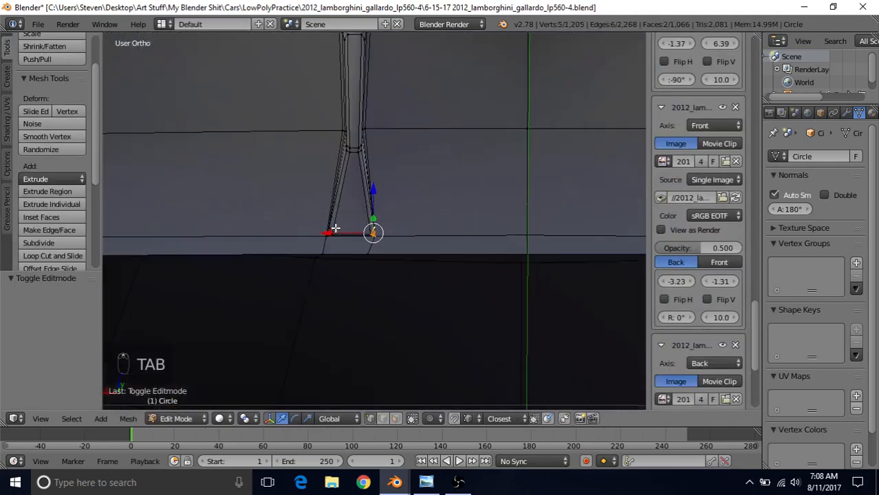
shift+middle_drag(341, 195, 382, 232)
scroll(376, 225, up, 1)
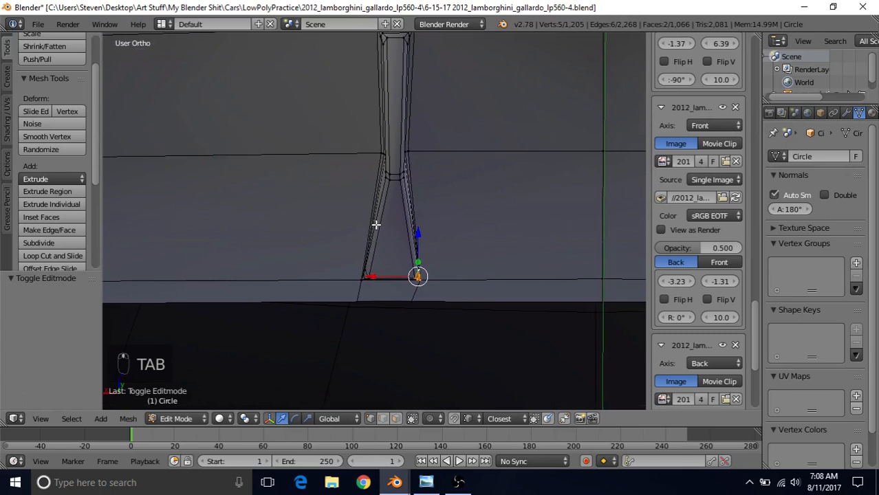
right_click(376, 146)
key(c)
click(381, 150)
right_click(381, 148)
middle_drag(378, 146, 338, 154)
drag(319, 153, 308, 149)
Move the outer vertices on the right side of the fin's bend outward along X, and return to Object Mode.
middle_drag(308, 149, 401, 152)
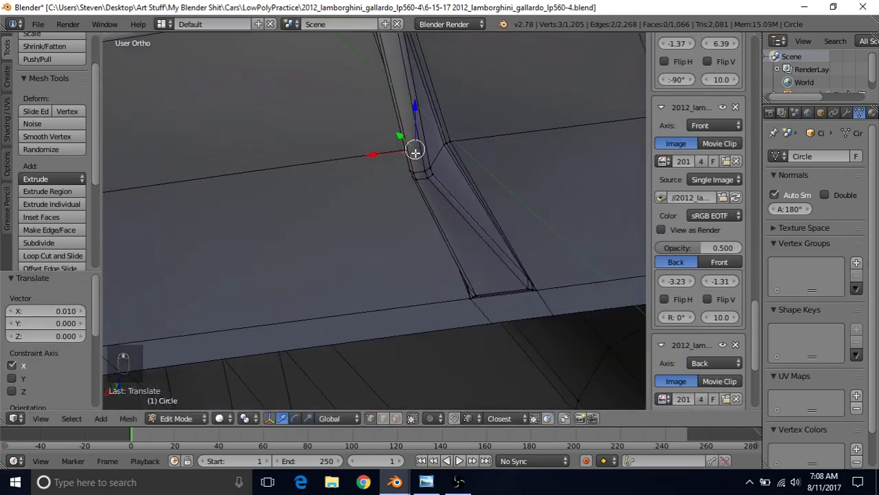
scroll(416, 152, up, 1)
right_click(469, 126)
key(c)
click(469, 126)
right_click(467, 126)
drag(429, 133, 440, 131)
key(Tab)
scroll(399, 184, down, 6)
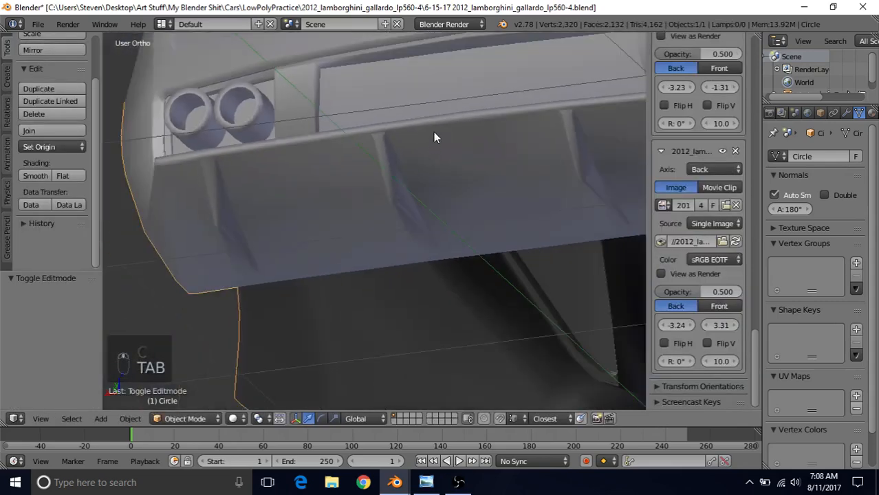
middle_drag(434, 132, 462, 125)
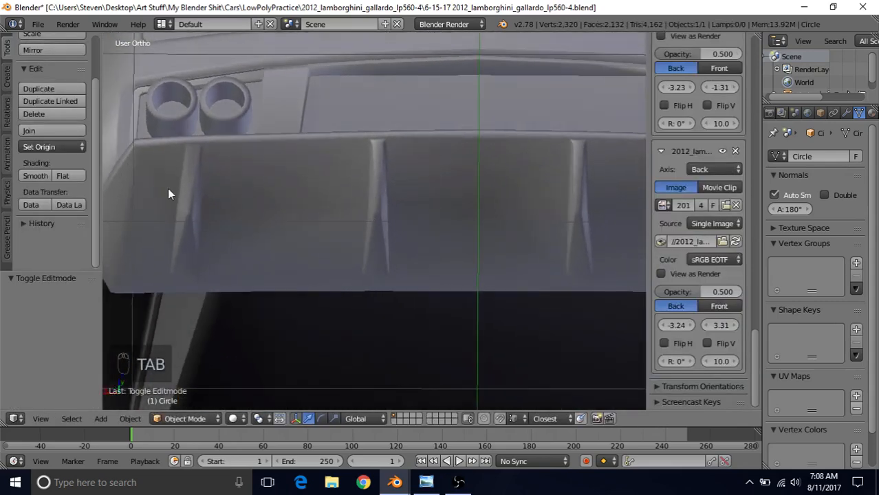
Move the outer vertices on the right side of the fin's bend -0.002 along X.
key(Tab)
scroll(301, 216, up, 2)
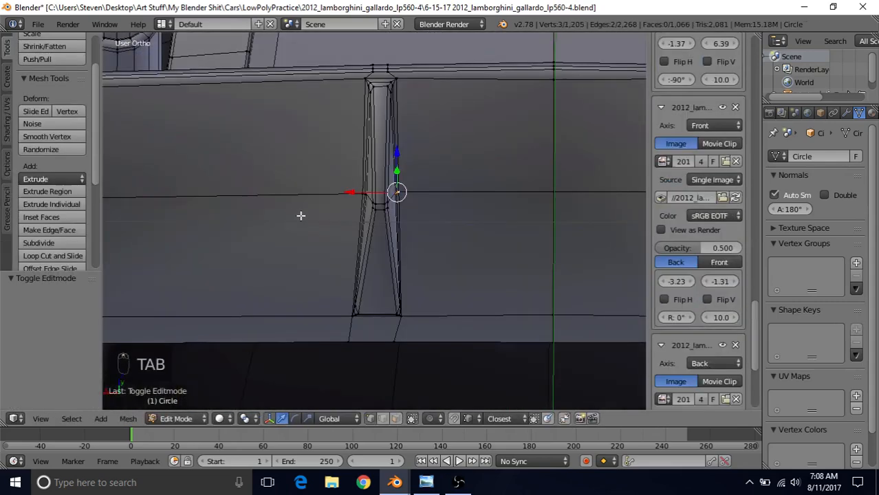
drag(352, 191, 354, 193)
Move the outer vertices on the left side of the fin's bend slightly outward along X, and return to Object Mode.
right_click(361, 194)
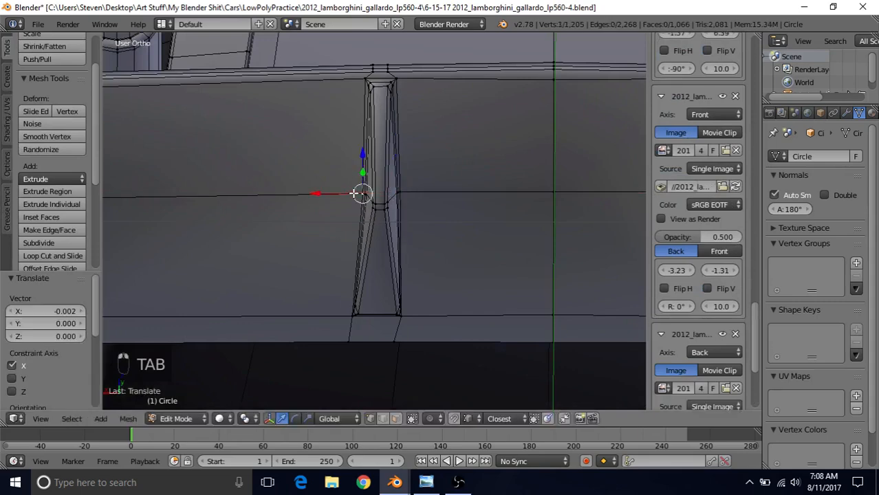
key(c)
click(357, 196)
right_click(357, 197)
middle_click(385, 212)
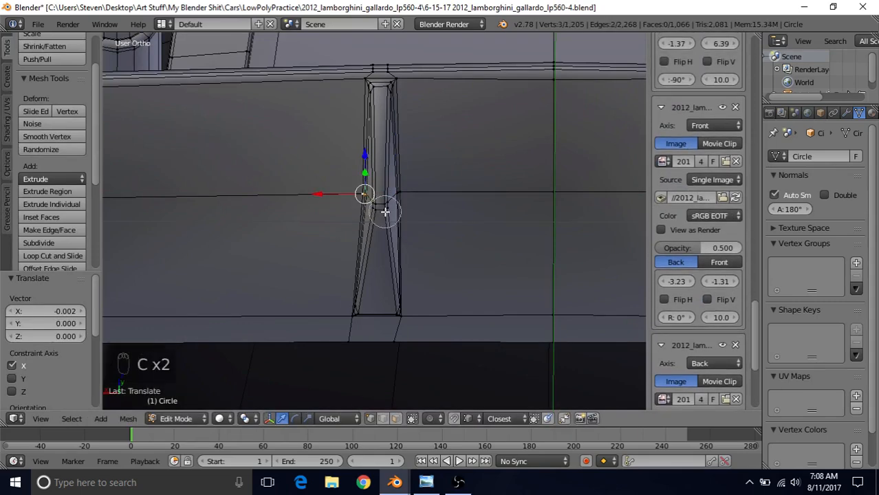
drag(324, 195, 321, 196)
key(Tab)
scroll(323, 213, down, 3)
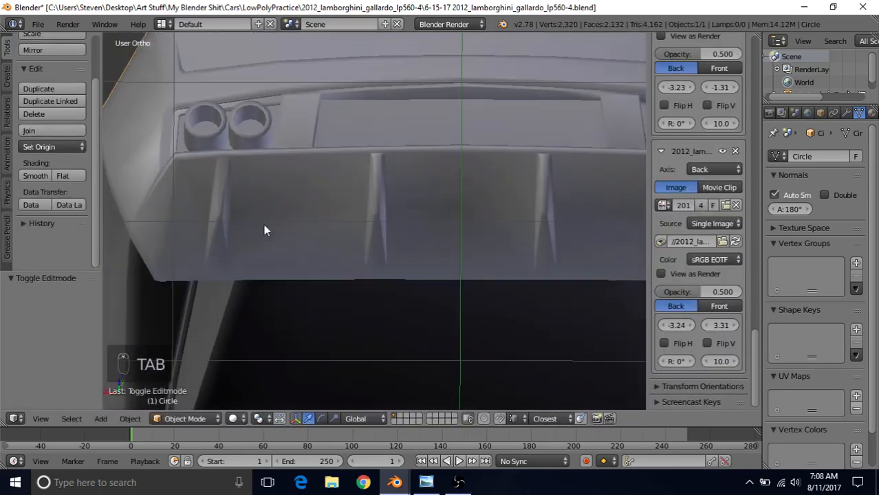
Examine the reshaped diffuser fins from several angles, both shaded in Object Mode and as mesh in Edit Mode.
middle_drag(336, 202, 348, 247)
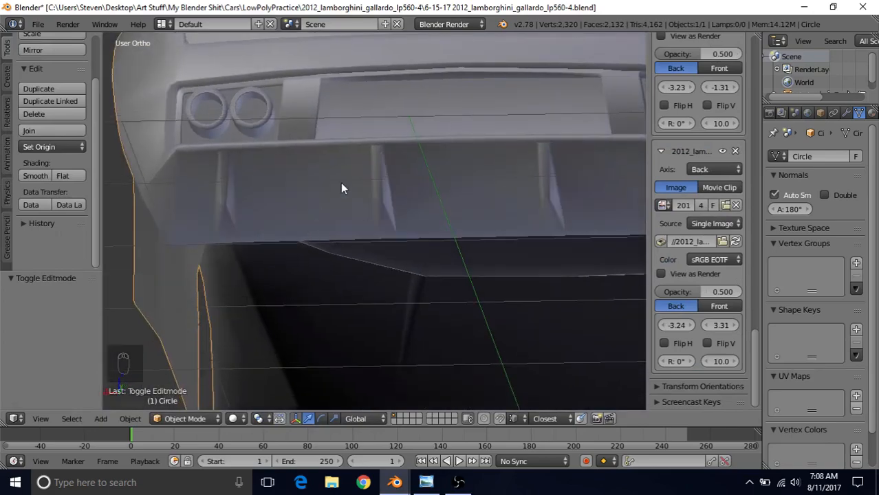
key(Tab)
middle_drag(350, 191, 353, 165)
scroll(353, 165, up, 3)
key(Tab)
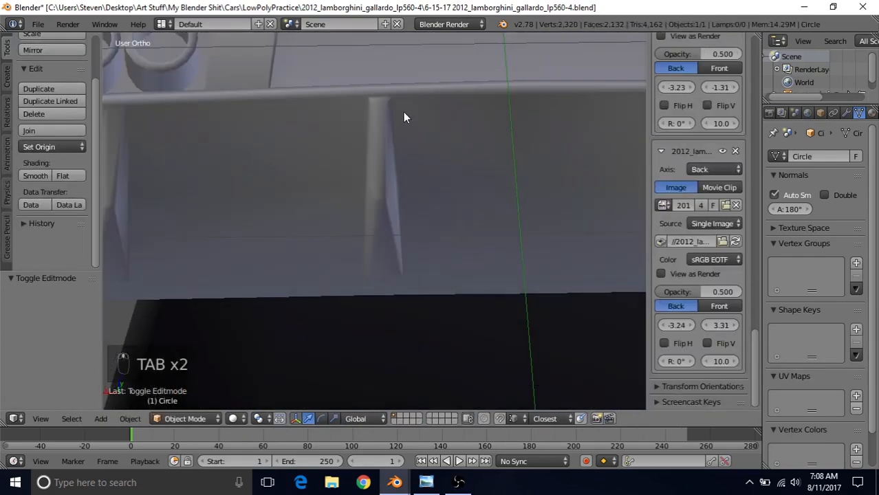
scroll(410, 164, down, 2)
middle_drag(403, 113, 406, 152)
key(Tab)
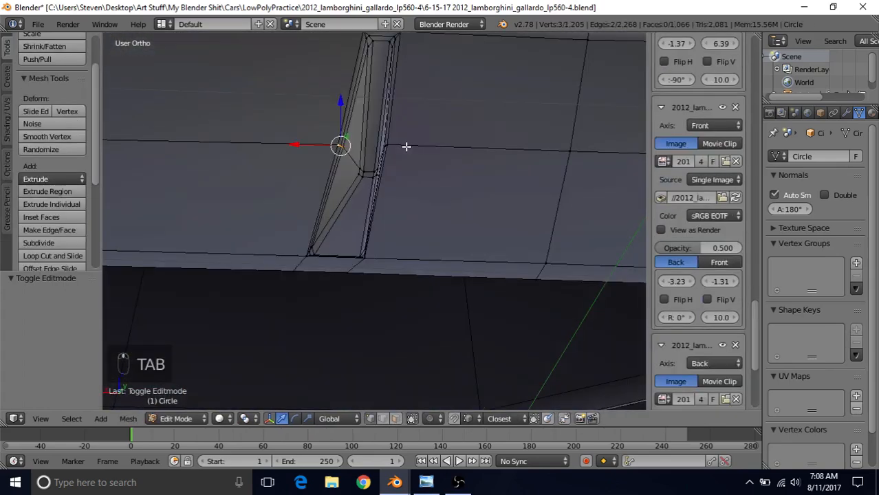
key(Tab)
scroll(405, 146, down, 4)
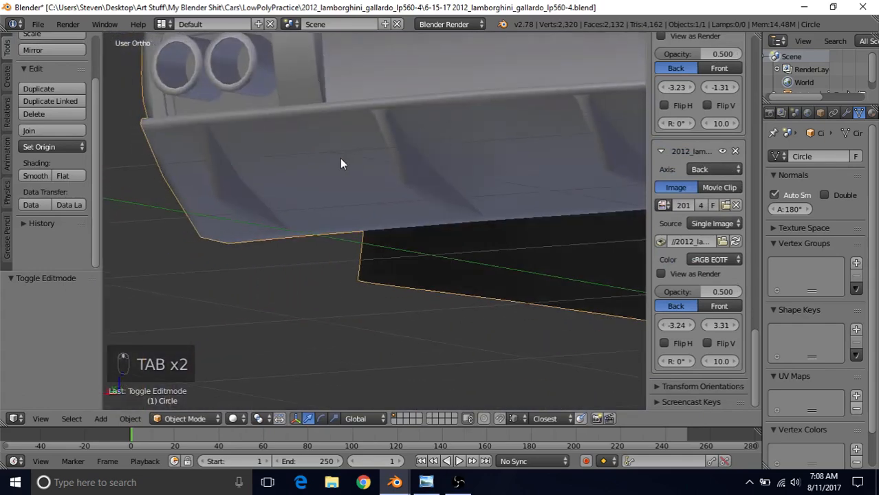
middle_drag(341, 162, 439, 146)
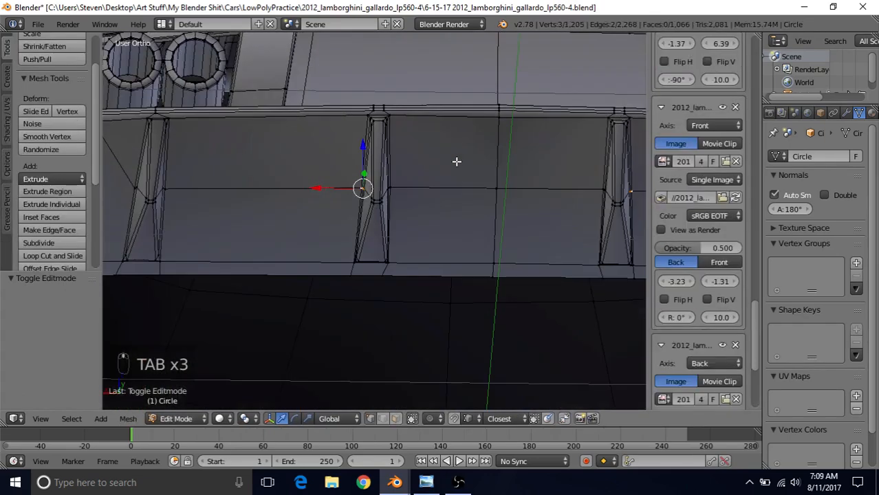
shift+middle_drag(455, 161, 374, 212)
Compare the diffuser's middle section with the rear reference photo in Windows Photo Viewer, and return to Blender to view it in Object Mode.
click(426, 482)
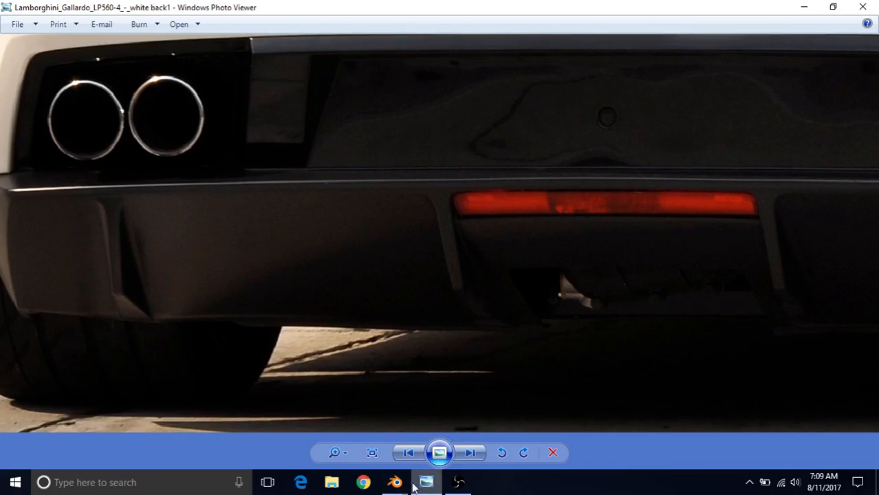
mouse_move(394, 482)
click(493, 435)
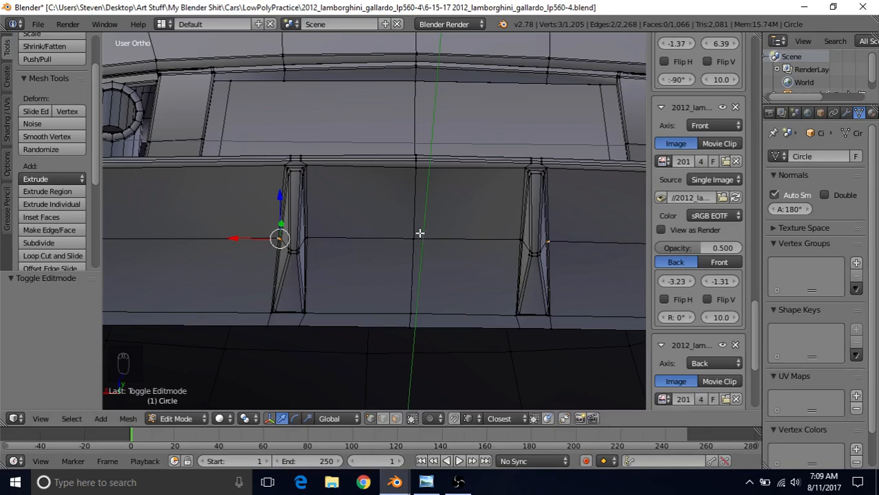
scroll(420, 233, up, 4)
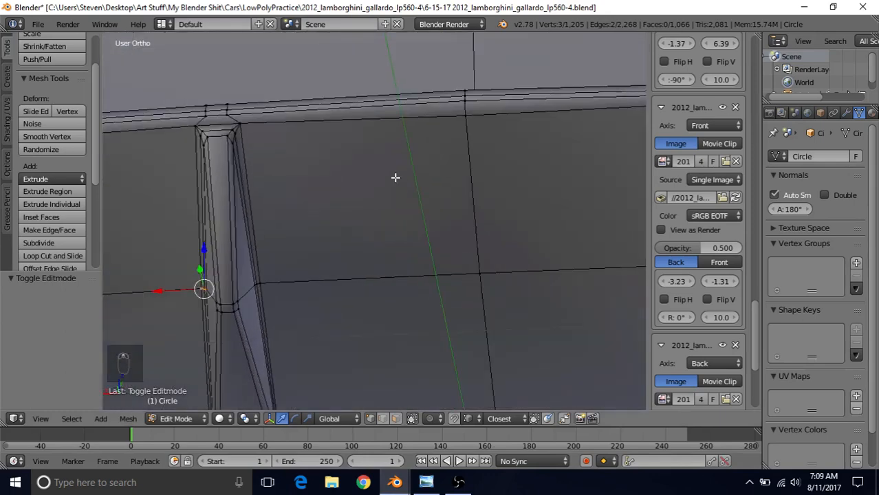
key(Tab)
scroll(398, 211, down, 5)
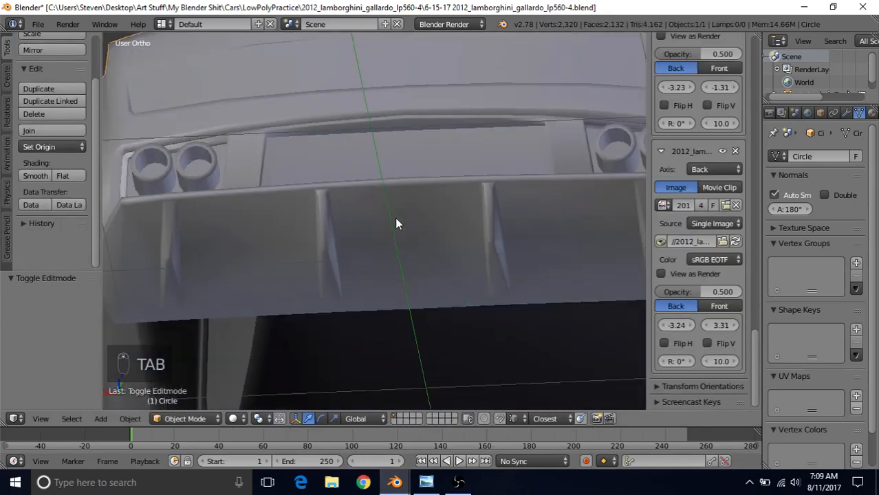
In Edit Mode, vertex-slide the centre vertex under the diffuser's upper lip upward by a factor of 0.316.
key(Tab)
scroll(403, 205, up, 6)
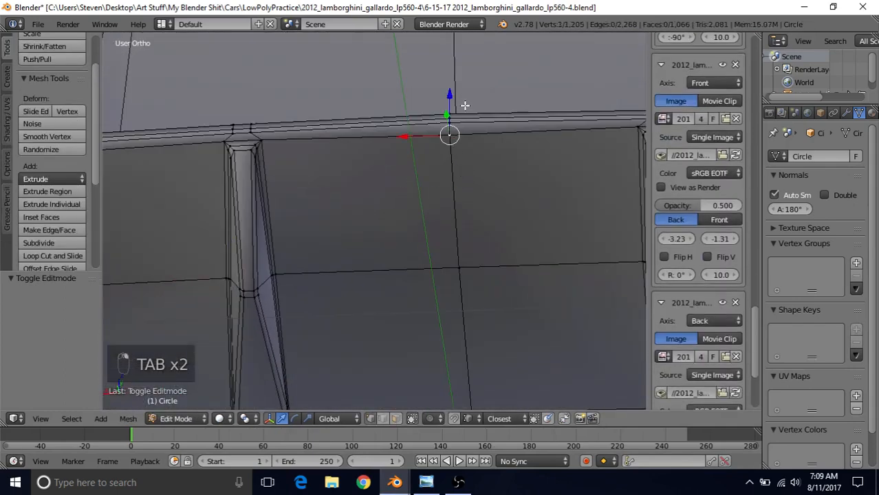
key(g)
key(g)
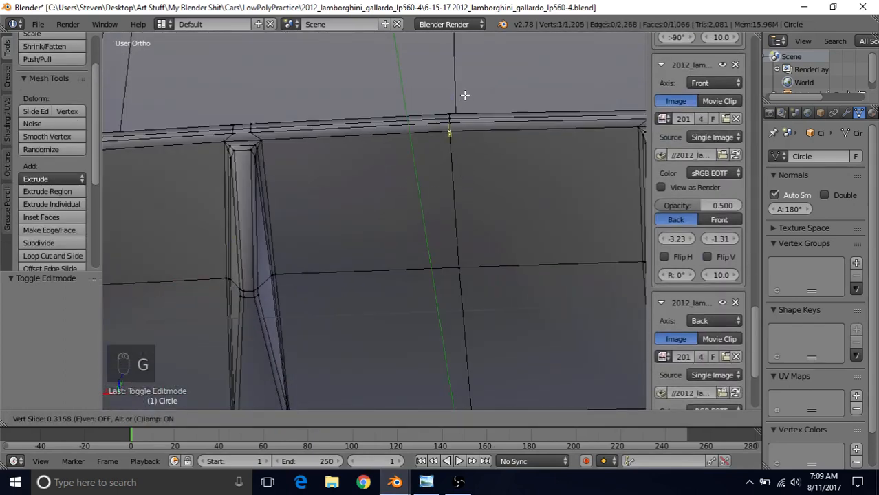
click(465, 95)
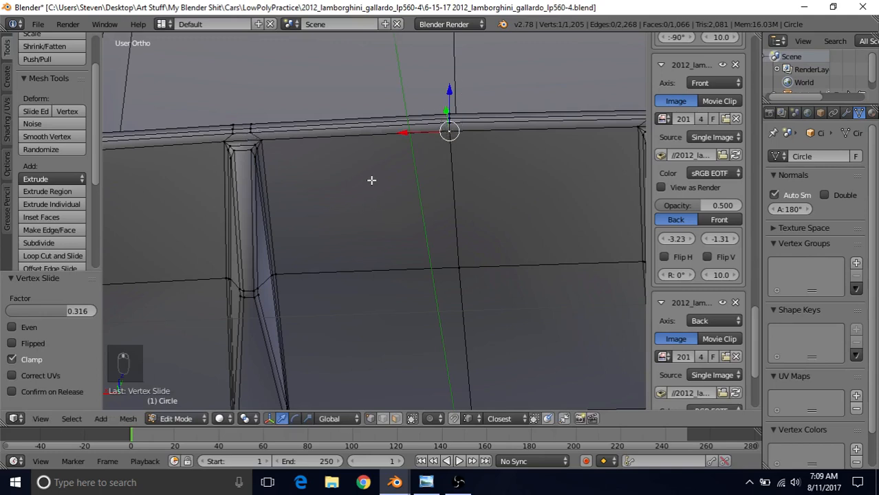
Select the edge path from the lip's centre vertex to the fin's upper inner corner and duplicate it in place.
shift+middle_drag(353, 207, 402, 207)
scroll(402, 209, up, 2)
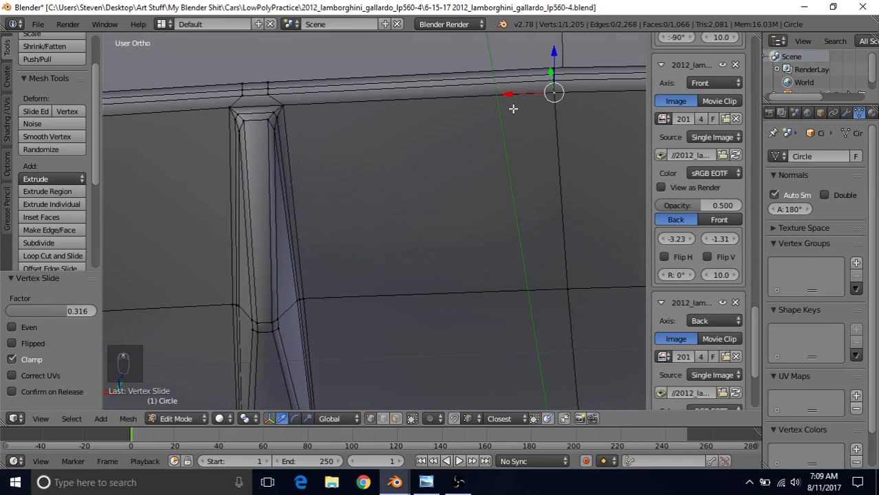
shift+middle_drag(436, 131, 474, 163)
scroll(451, 165, up, 1)
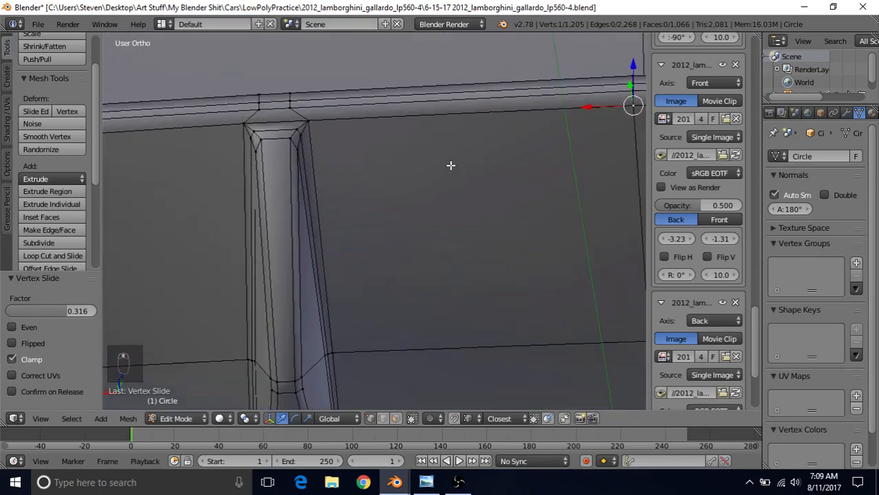
shift+right_click(310, 119)
shift+right_click(298, 125)
shift+right_click(287, 136)
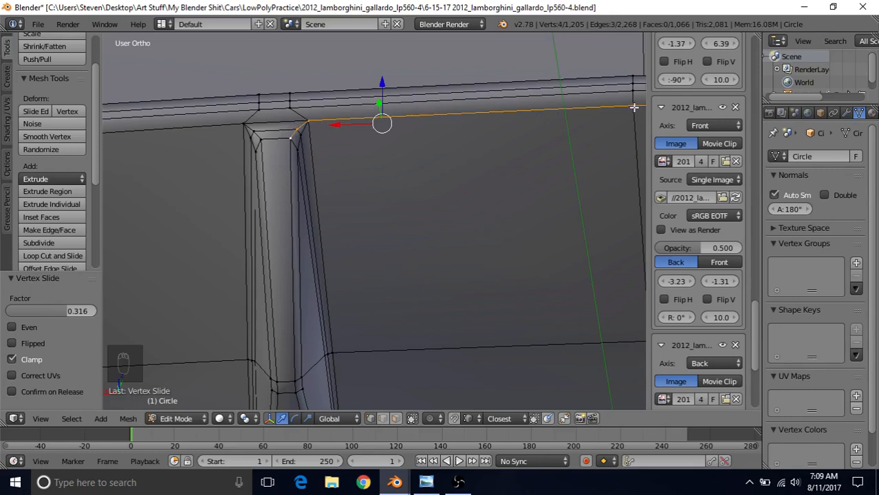
shift+middle_drag(436, 209, 424, 205)
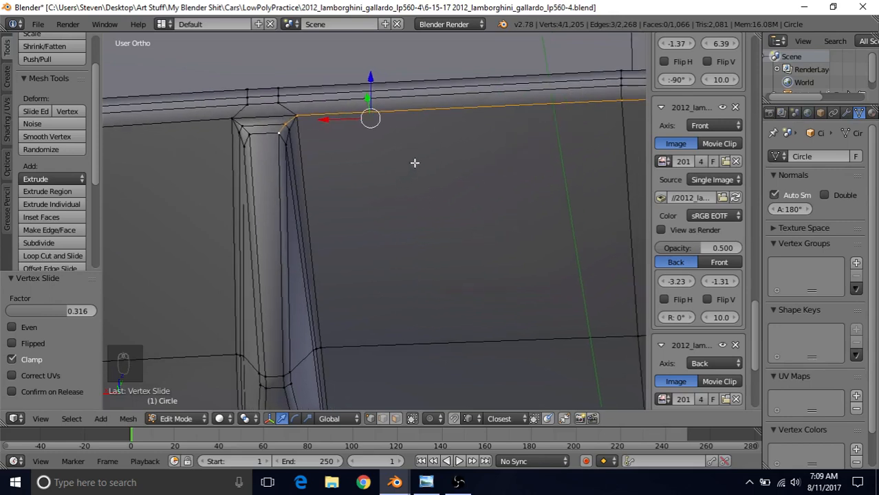
key(shift+d)
right_click(458, 97)
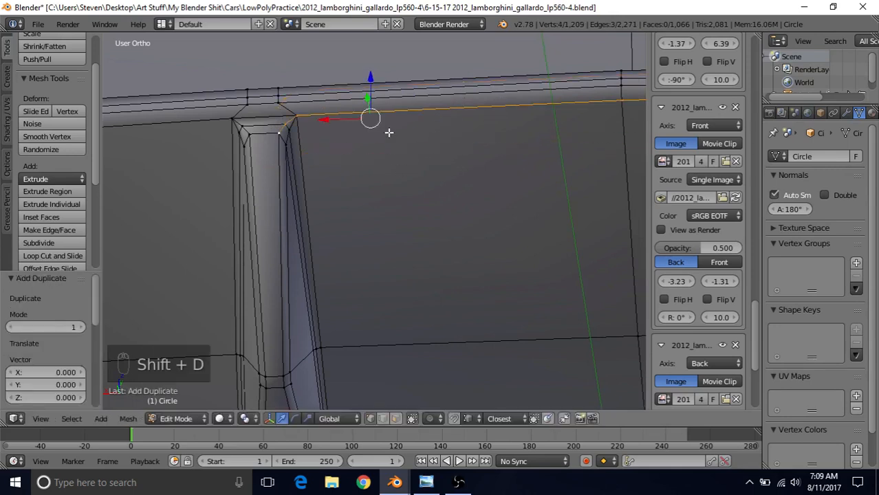
Move only the long horizontal edge of the duplicated path -0.002 along Z, leaving out its fin corner vertices.
shift+middle_drag(339, 138, 300, 168)
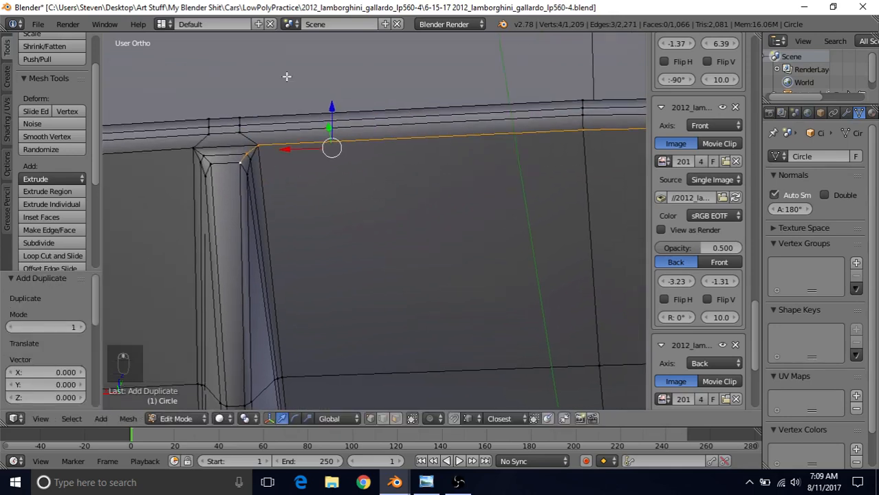
key(c)
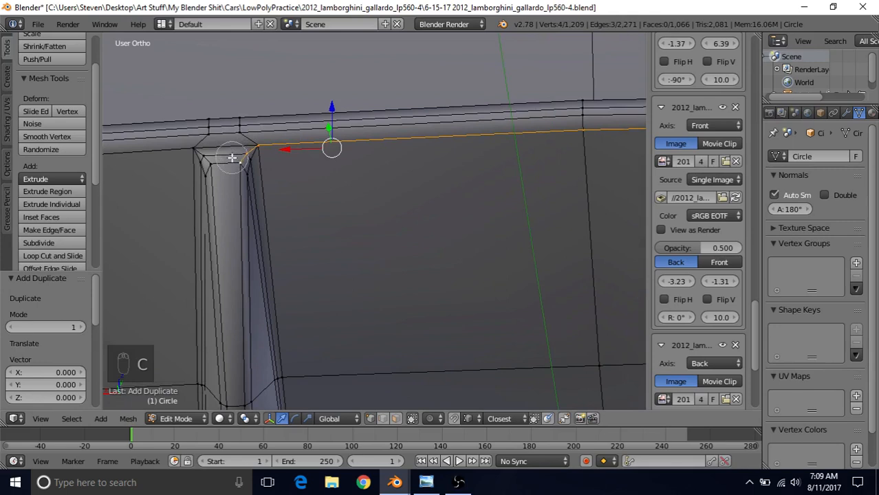
middle_click(234, 157)
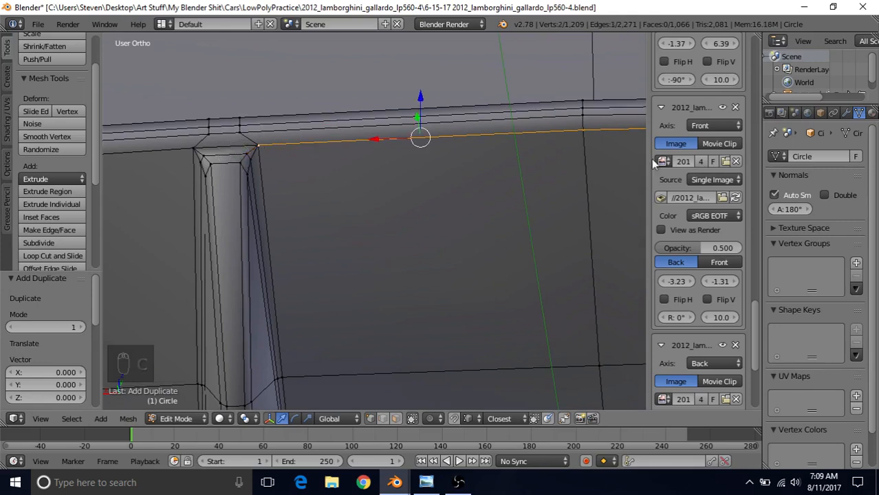
drag(421, 93, 422, 95)
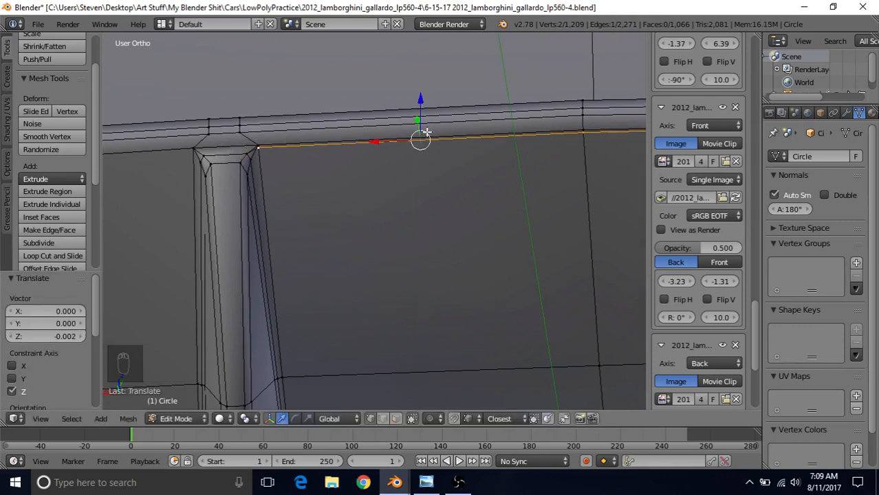
Select the duplicated path's two vertices at the fin's upper inner corner and move them -0.003 along X.
alt+right_click(460, 139)
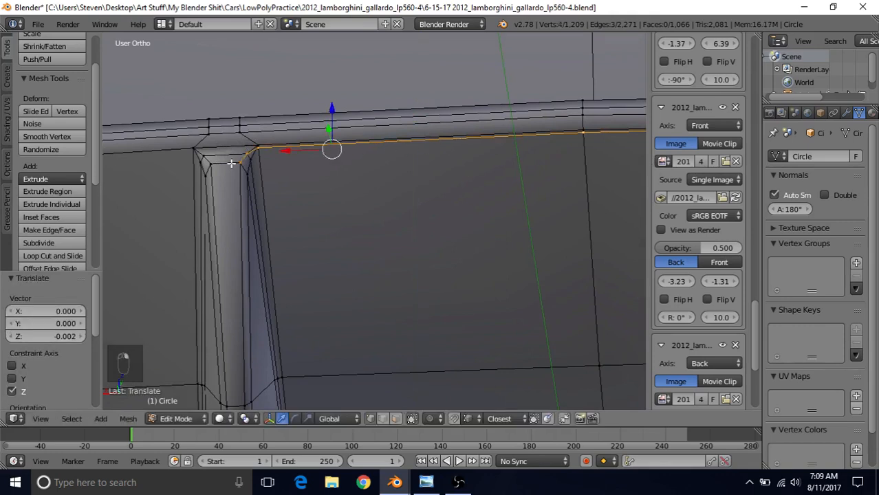
key(c)
middle_click(269, 138)
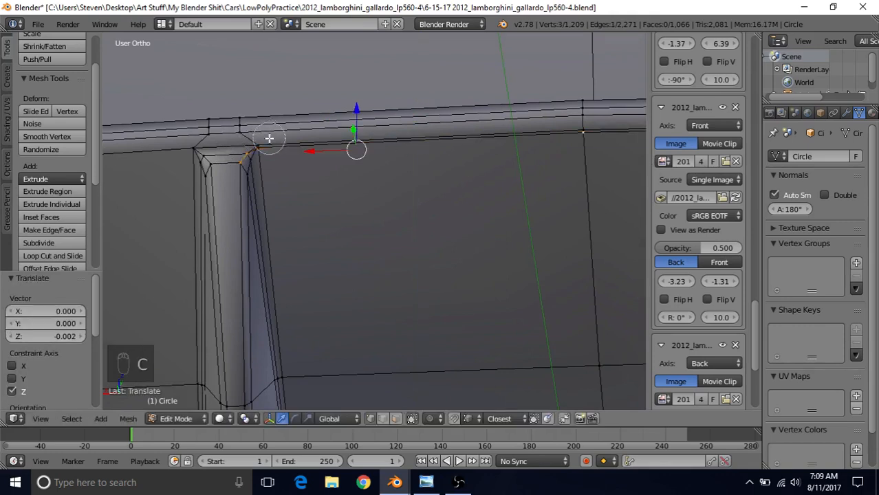
middle_click(582, 131)
right_click(343, 168)
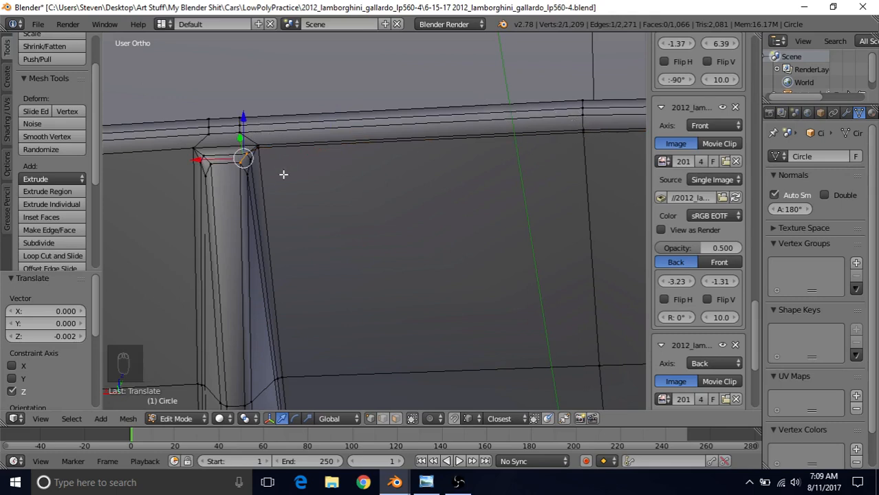
middle_drag(283, 174, 298, 173)
drag(186, 147, 189, 148)
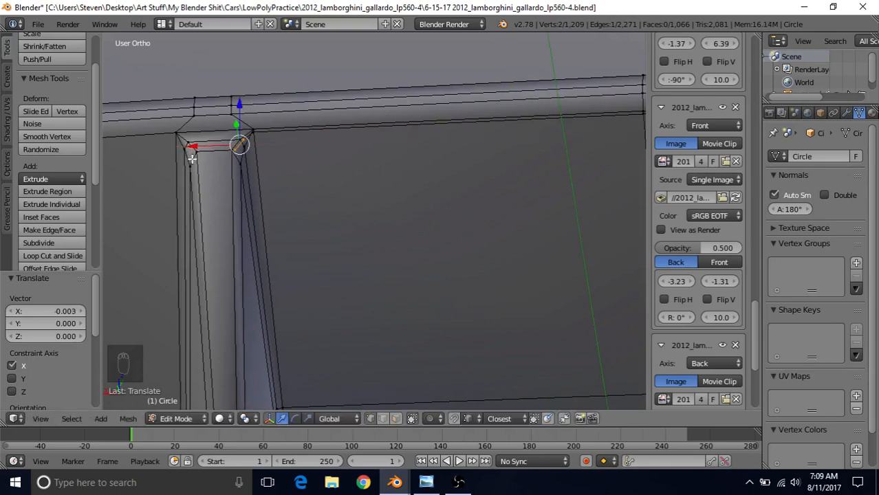
Extrude the duplicated path's end vertex down along the fin, moving it -0.023 and a further -0.007 along Z.
right_click(236, 150)
shift+middle_drag(322, 147, 354, 134)
key(e)
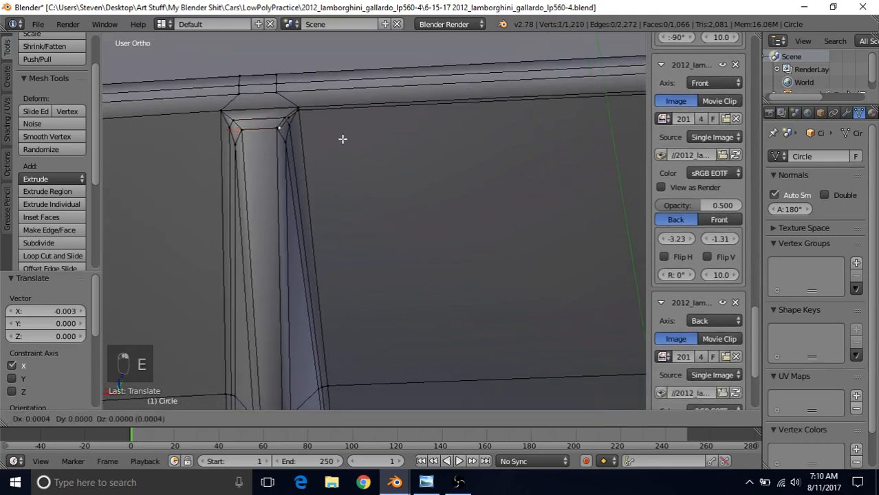
right_click(344, 138)
drag(280, 88, 286, 117)
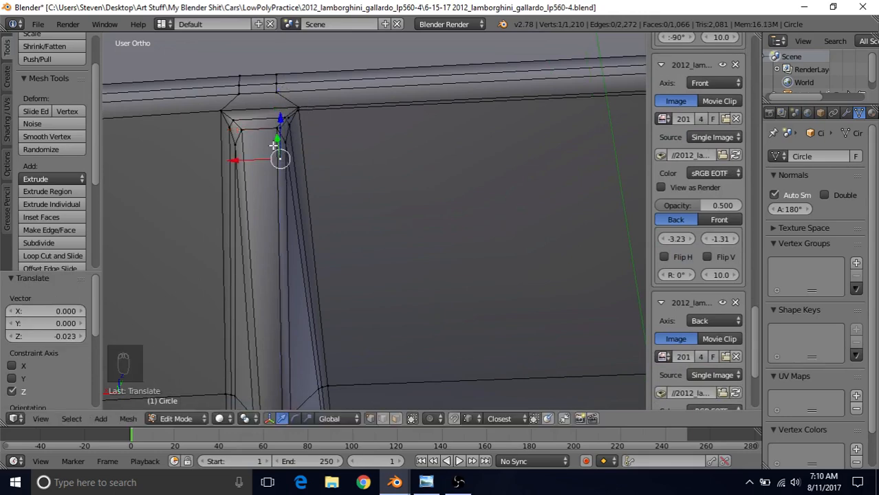
drag(281, 115, 284, 126)
mouse_move(431, 174)
middle_down()
mouse_move(427, 200)
mouse_move(414, 180)
mouse_move(384, 179)
mouse_move(349, 201)
mouse_move(432, 178)
middle_up()
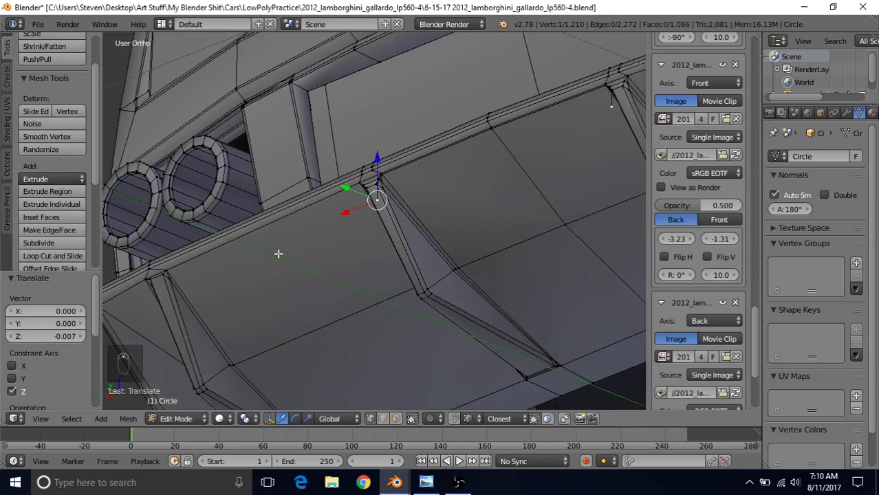
scroll(430, 184, up, 4)
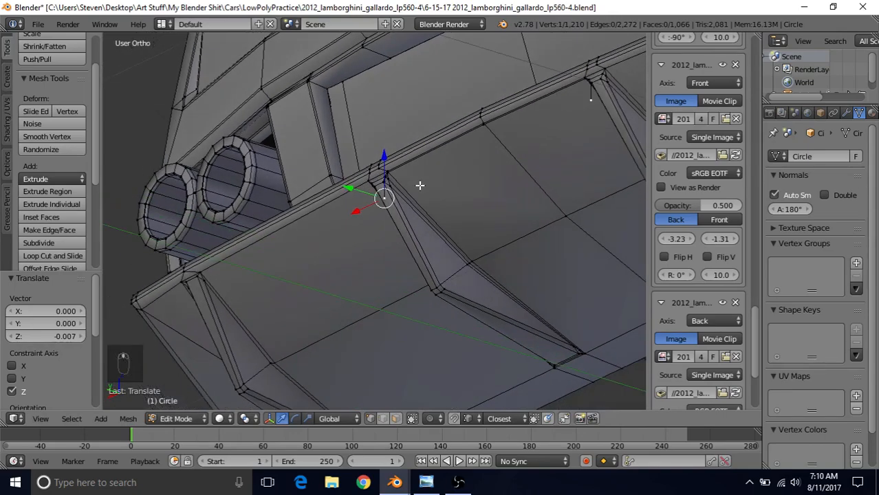
scroll(449, 163, down, 3)
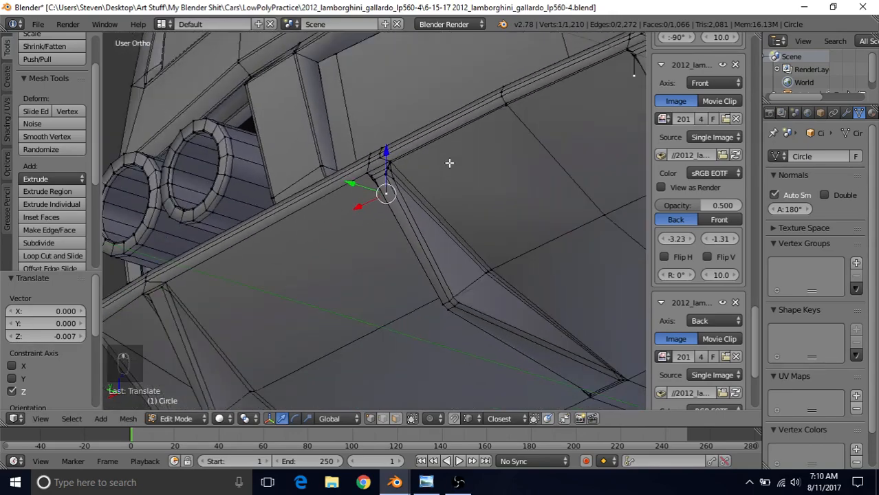
scroll(446, 179, up, 3)
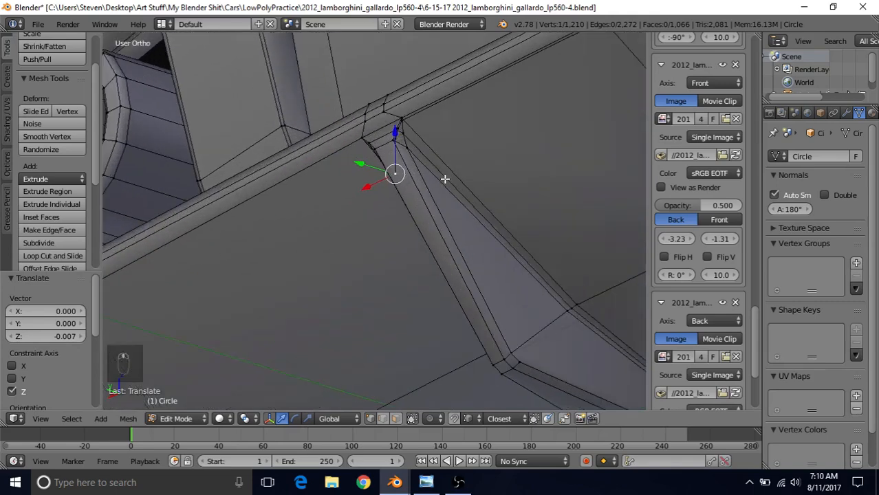
Select the whole duplicated edge path along the lip and fin corner, and hide it.
alt+right_click(389, 161)
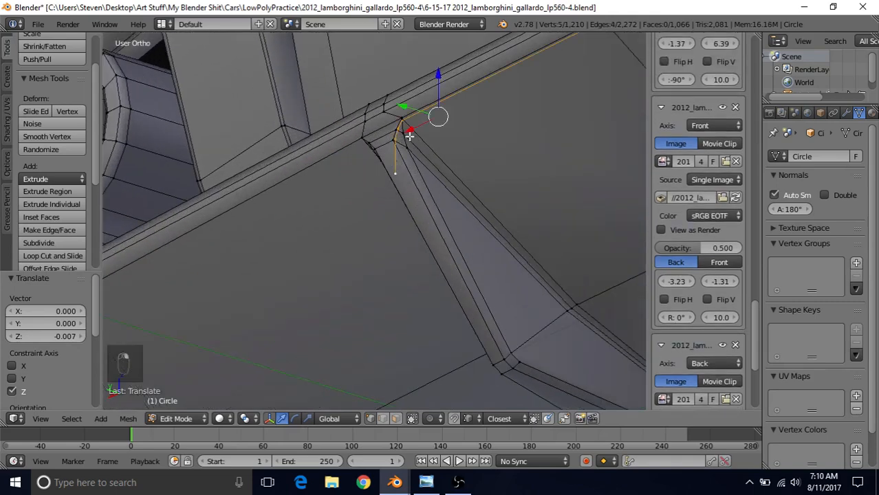
key(h)
scroll(412, 180, down, 3)
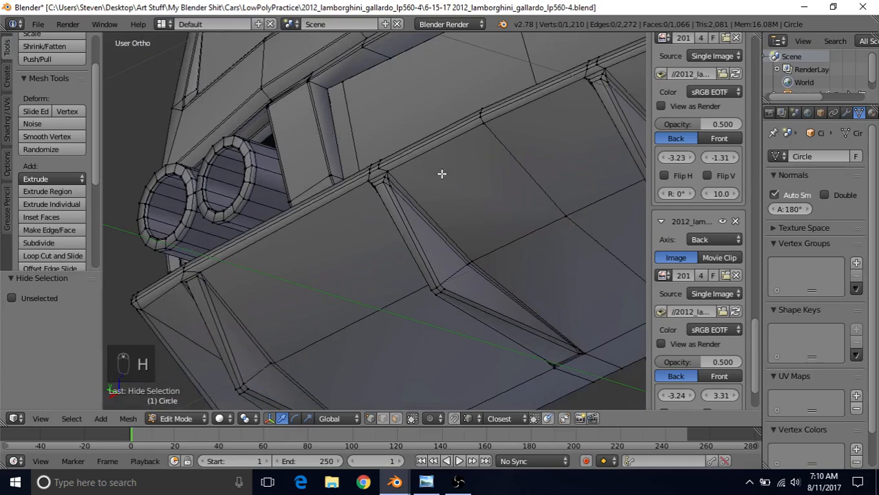
Add one loop cut across the upper faces of the middle section inside the inner fin, slid up close to the lip.
scroll(444, 177, up, 2)
key(ctrl+r)
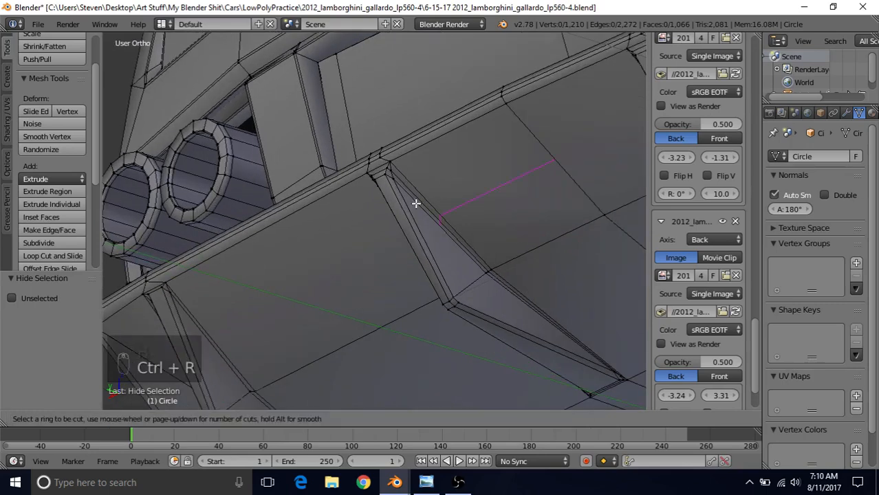
click(412, 201)
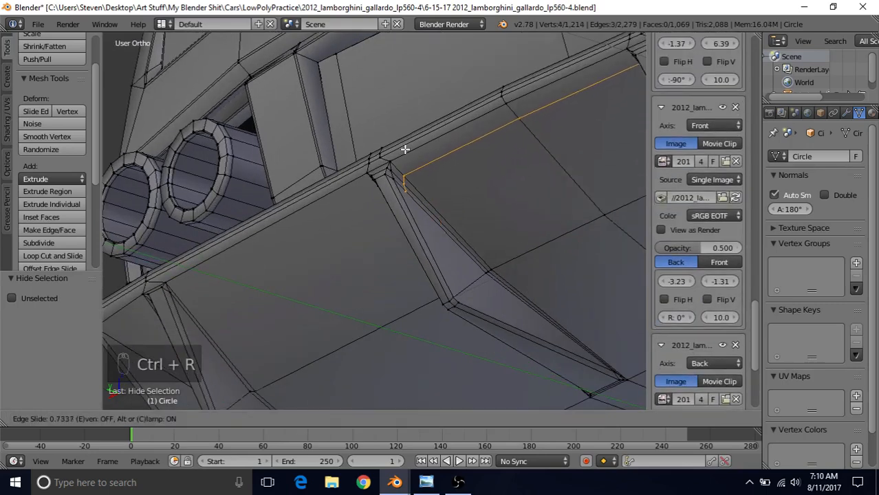
click(406, 151)
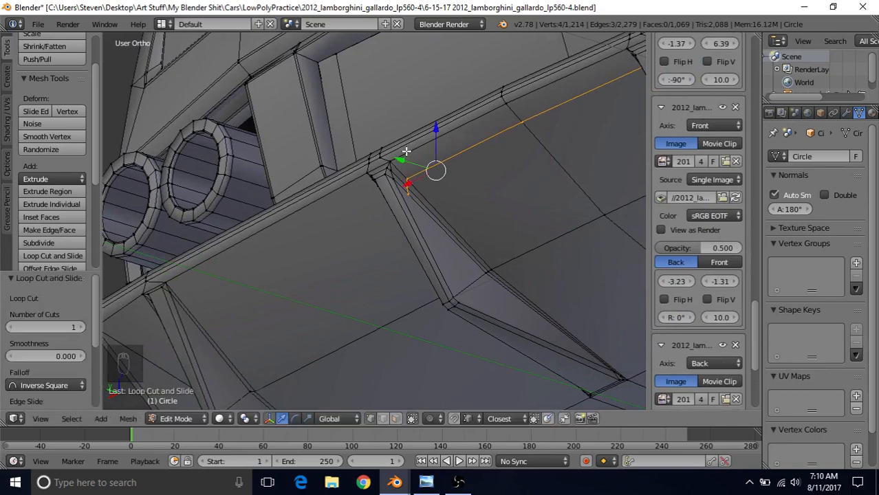
Add one loop cut across the upper faces between the two fins and edge-slide it toward the lip by a factor of -0.221.
key(ctrl+r)
click(208, 326)
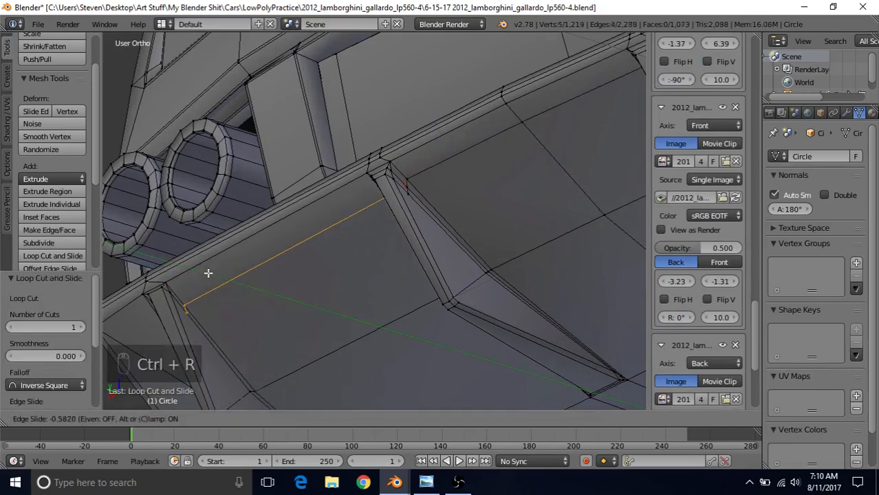
click(209, 272)
middle_drag(382, 211, 408, 204)
key(g)
key(g)
click(428, 141)
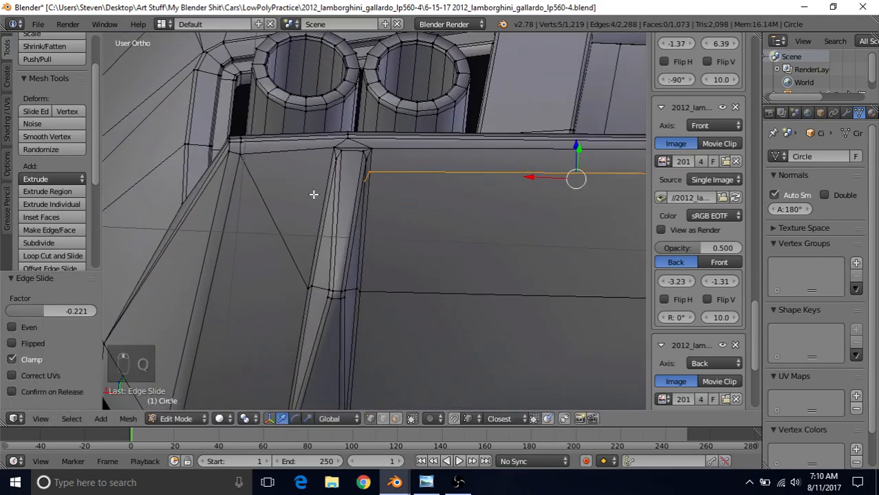
Cut a short loop near the top of the outer fin's outer side and connect its end to the diffuser's outer upper corner vertex.
key(ctrl+r)
click(313, 195)
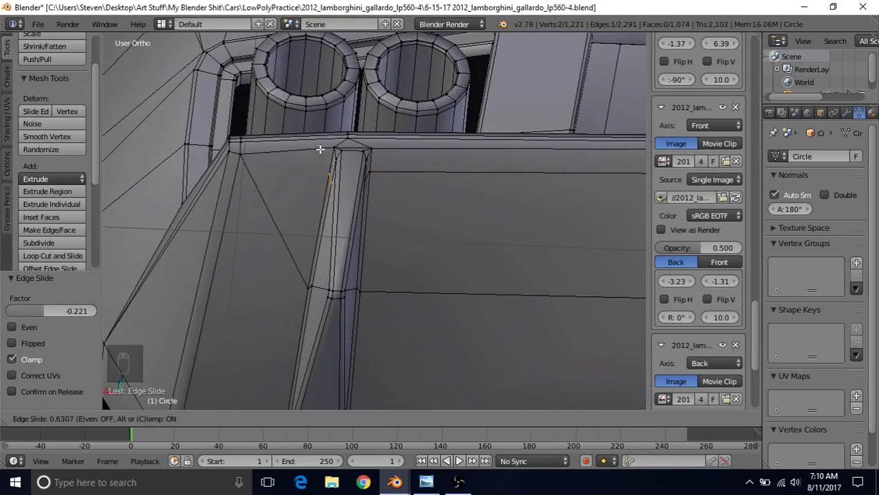
click(320, 150)
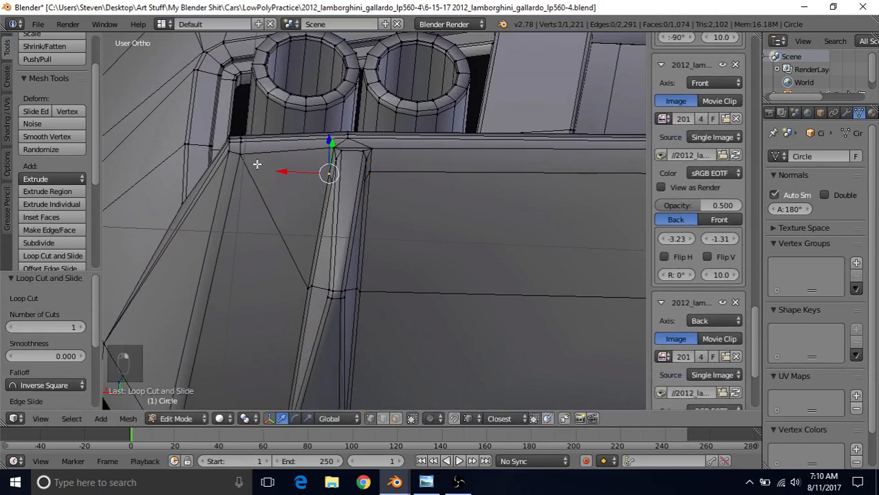
right_click(256, 163)
key(j)
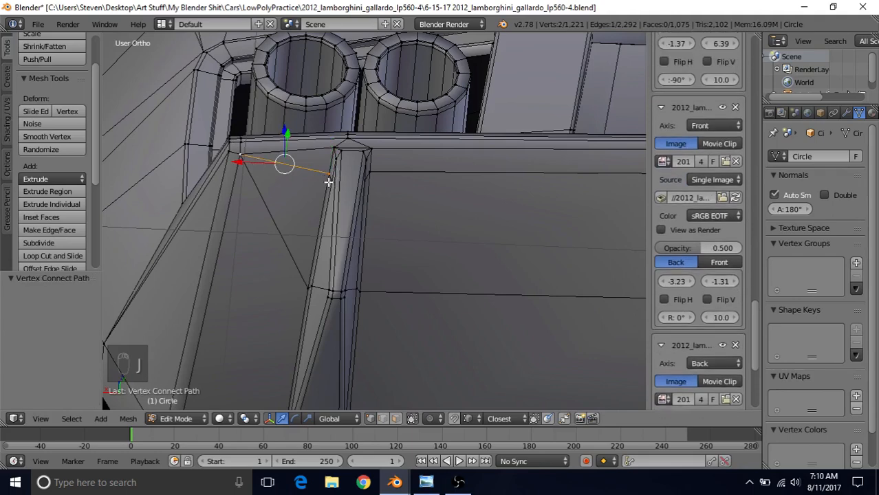
Connect the vertices across the front of the outer and inner fins level with the new cuts, and check the shading in Object Mode.
right_click(338, 185)
shift+right_click(360, 184)
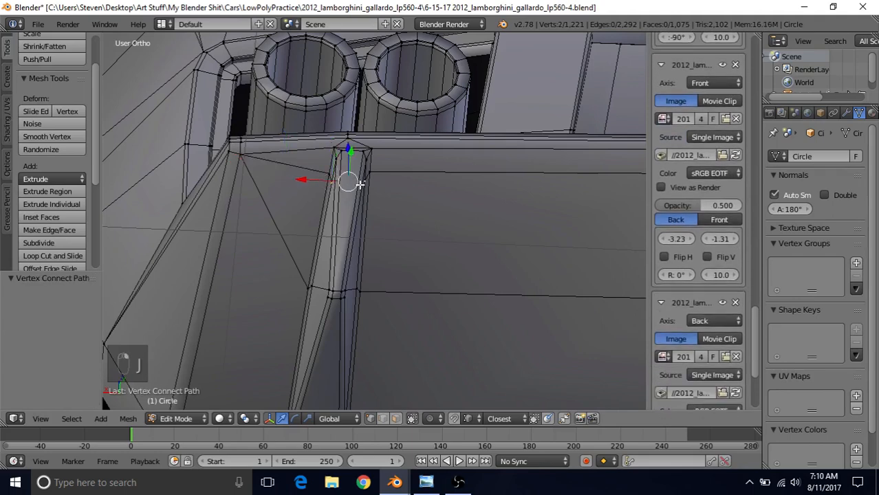
key(j)
middle_drag(410, 225, 451, 232)
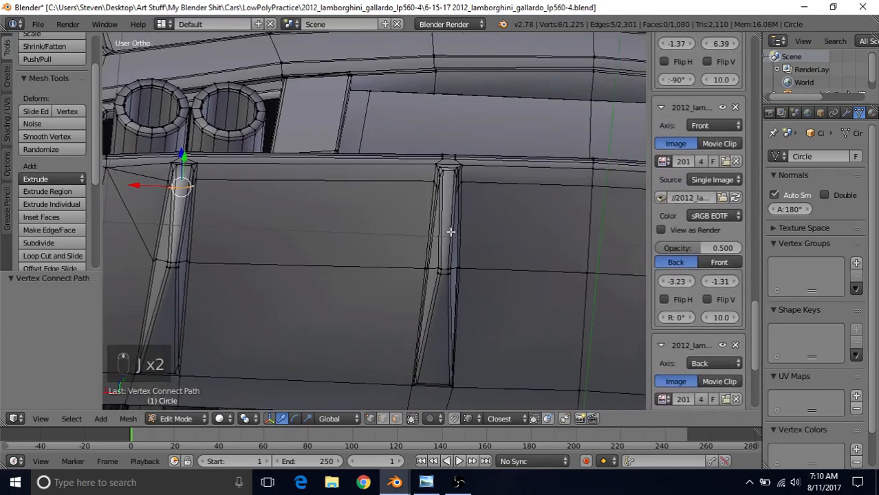
scroll(451, 232, up, 2)
right_click(489, 171)
shift+right_click(515, 170)
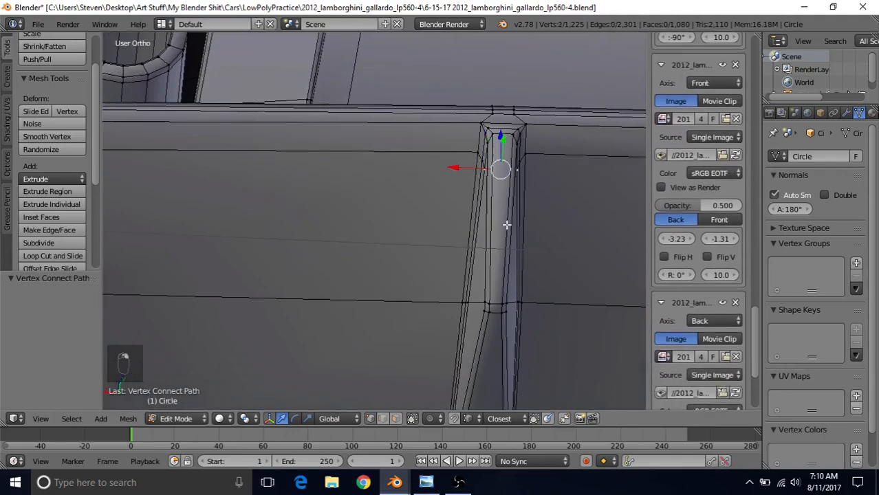
key(j)
scroll(492, 246, down, 5)
key(Tab)
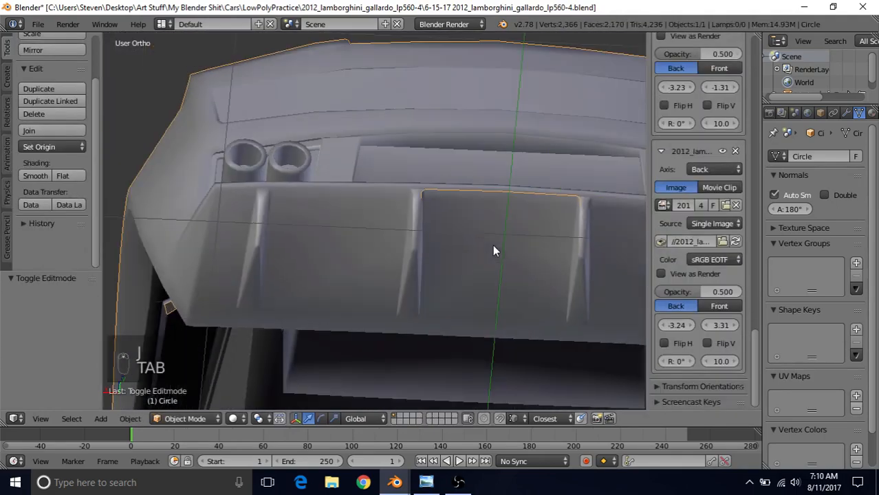
key(Tab)
key(Tab)
key(Tab)
scroll(490, 243, up, 4)
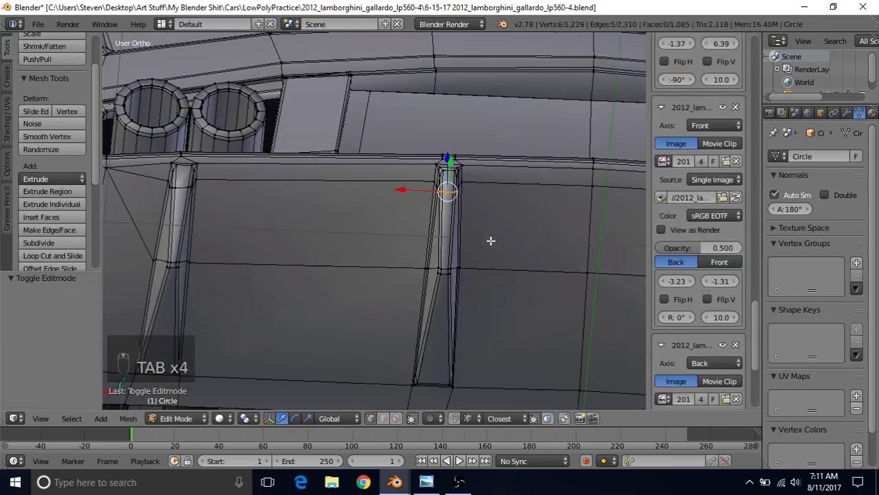
Select the complete new edge loop under the lip and deselect its vertex at the diffuser's outer upper corner.
alt+right_click(497, 180)
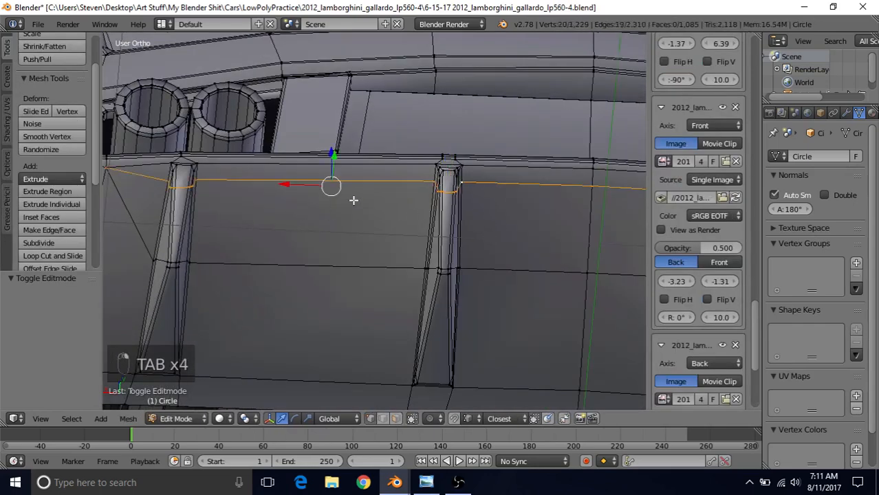
shift+middle_drag(257, 198, 372, 179)
key(c)
middle_click(226, 147)
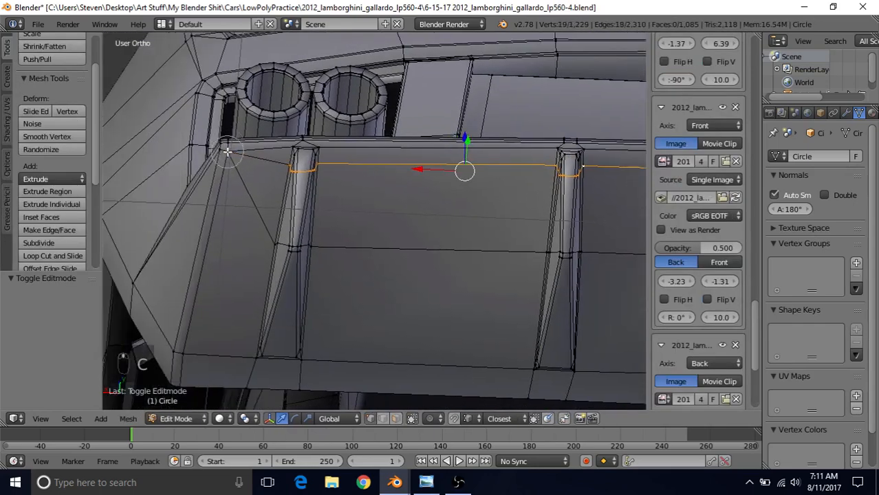
right_click(227, 152)
middle_drag(228, 156, 235, 182)
Remove the four front vertices of the outer fin and the four front vertices of the inner fin from the loop selection.
scroll(235, 182, up, 4)
key(c)
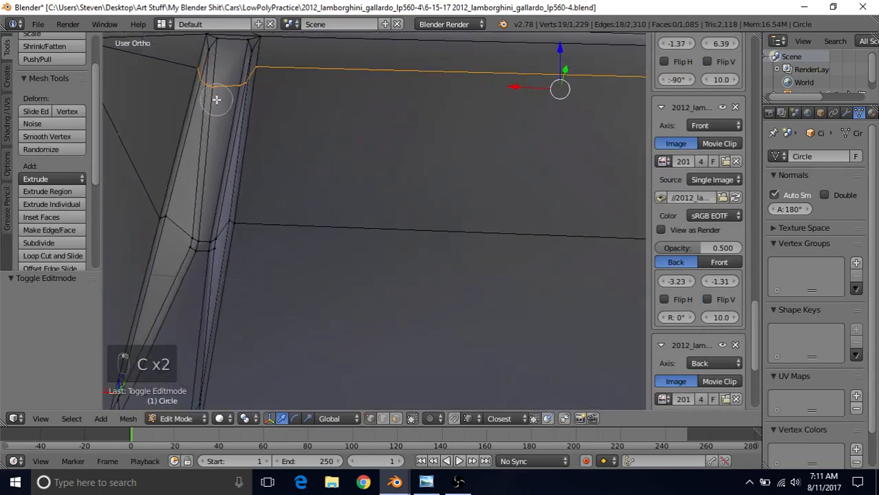
middle_click(216, 99)
middle_click(214, 97)
middle_click(235, 94)
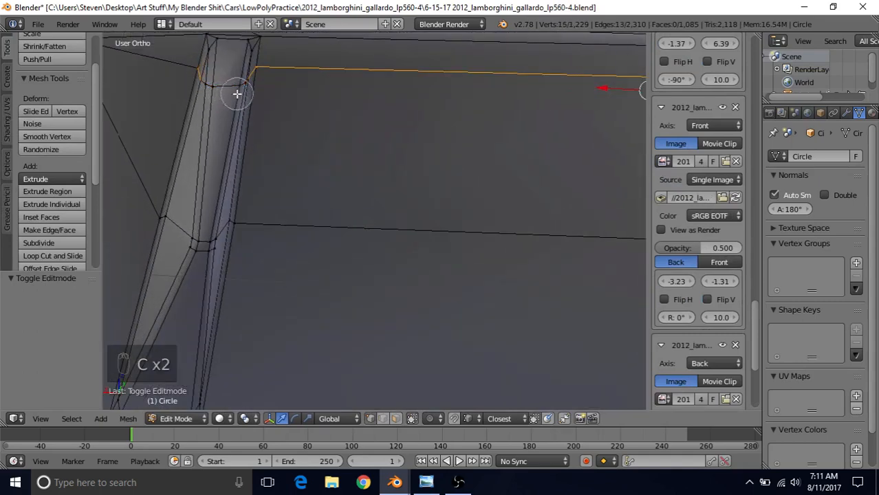
right_click(237, 94)
scroll(252, 147, down, 3)
shift+drag(447, 172, 271, 187)
shift+middle_drag(271, 186, 266, 186)
scroll(350, 187, up, 2)
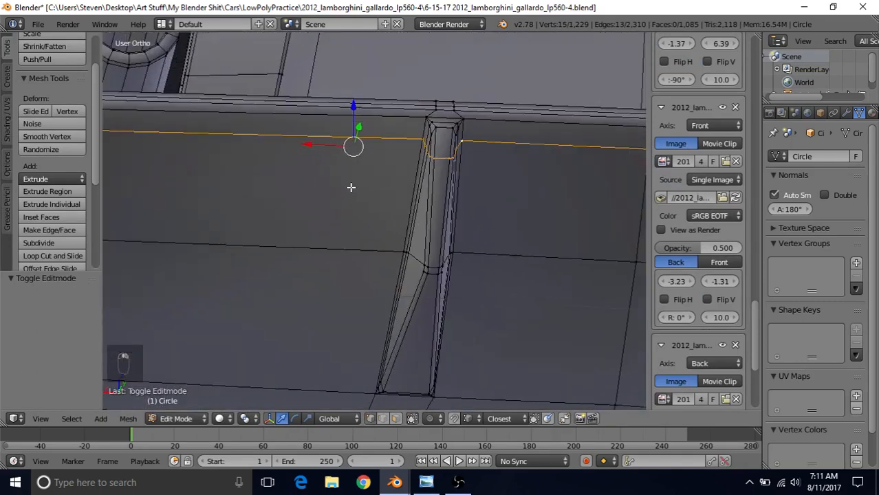
key(c)
middle_click(452, 153)
middle_click(456, 153)
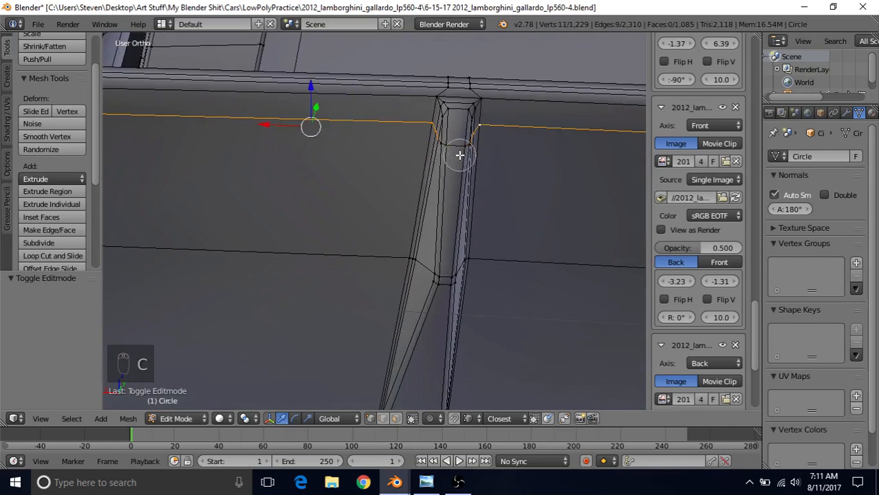
right_click(431, 205)
Move the remaining selected loop vertices 0.006 along Y.
middle_drag(431, 204, 335, 220)
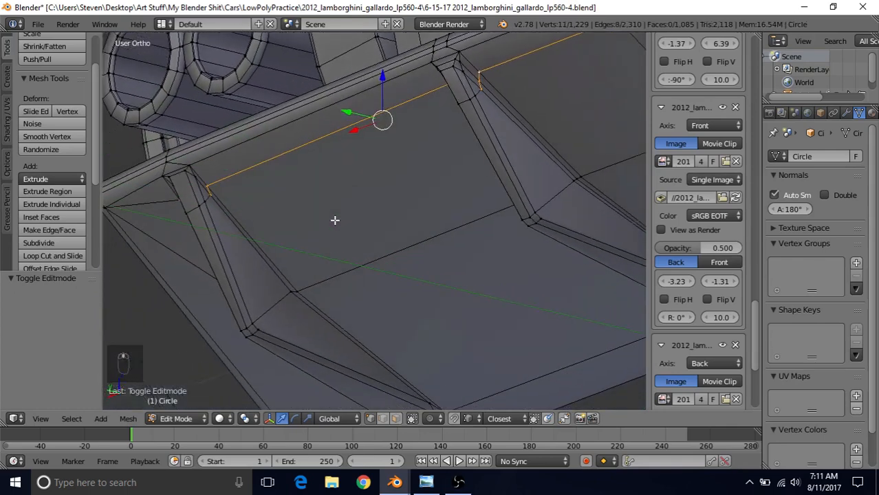
middle_drag(374, 157, 362, 166)
middle_drag(368, 117, 372, 99)
drag(367, 89, 362, 94)
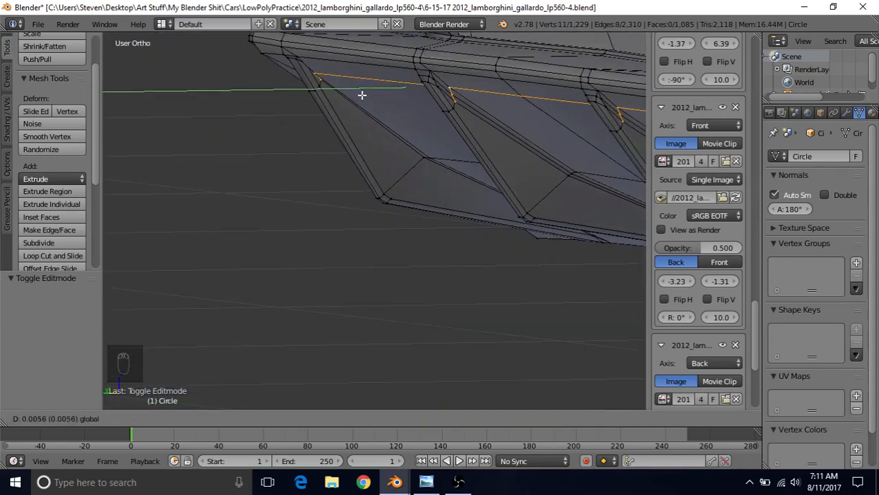
drag(361, 95, 361, 95)
middle_drag(367, 118, 405, 87)
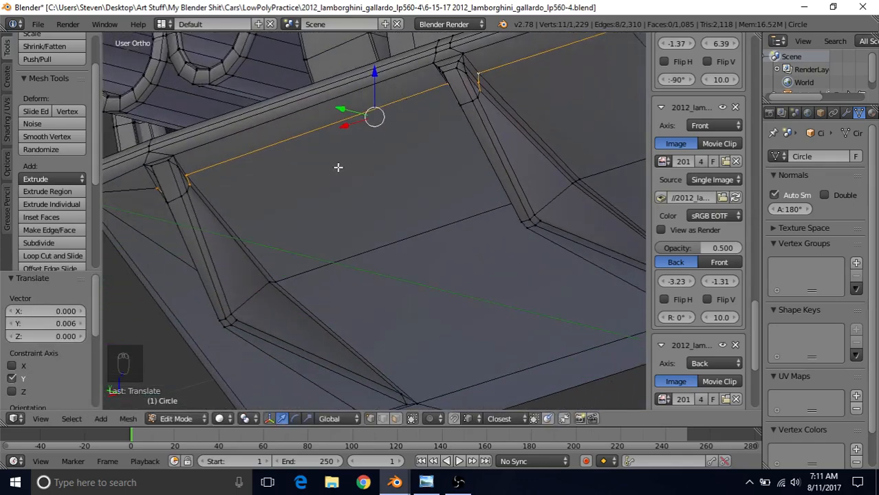
Select only the loop's long edges on both sides of the inner fin and edge-slide them by a factor of -0.096.
middle_drag(278, 152, 340, 141)
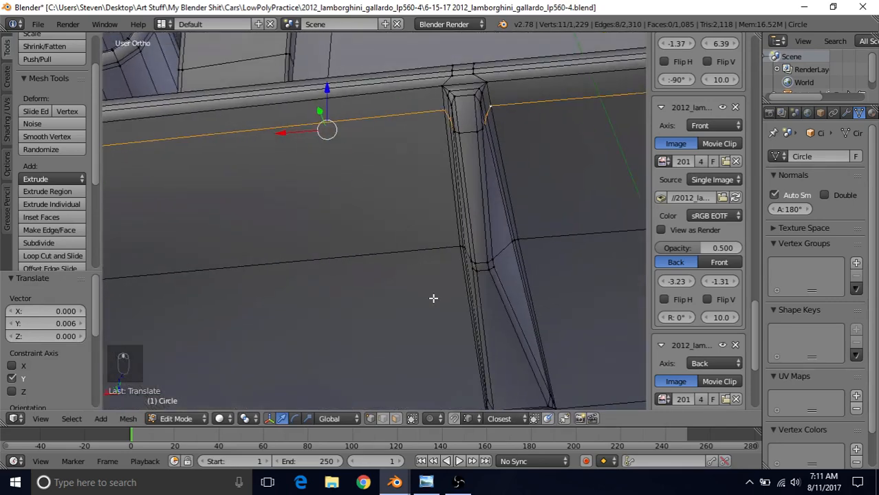
click(381, 419)
right_click(339, 106)
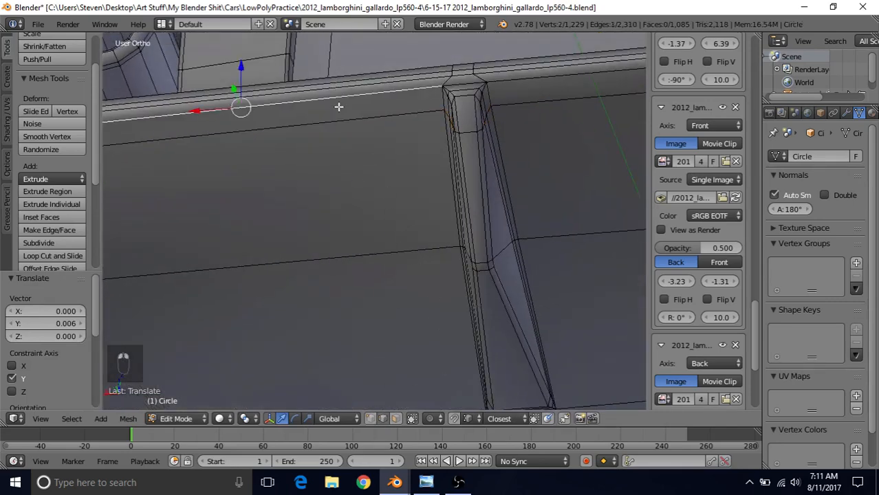
right_click(349, 120)
shift+right_click(577, 108)
scroll(483, 180, down, 4)
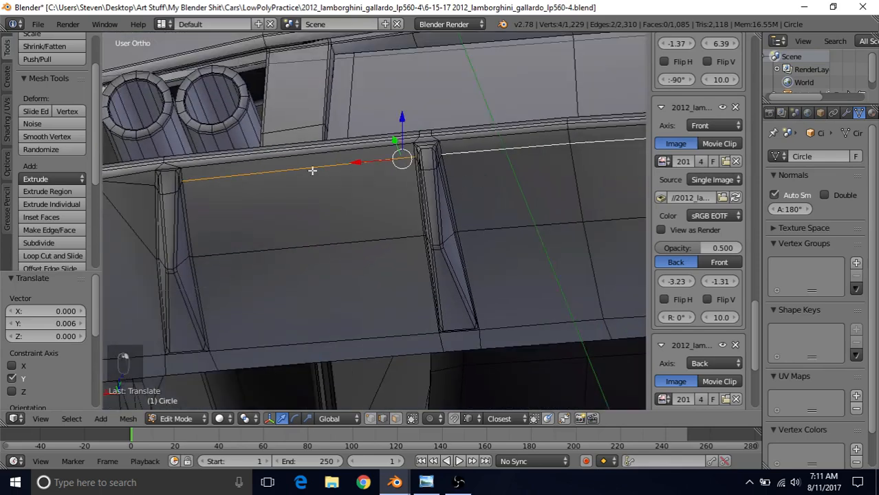
scroll(482, 153, up, 4)
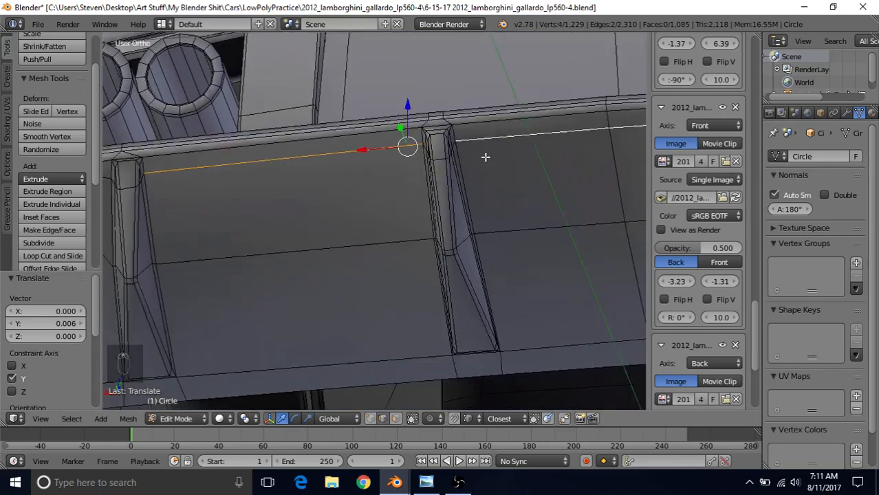
key(q)
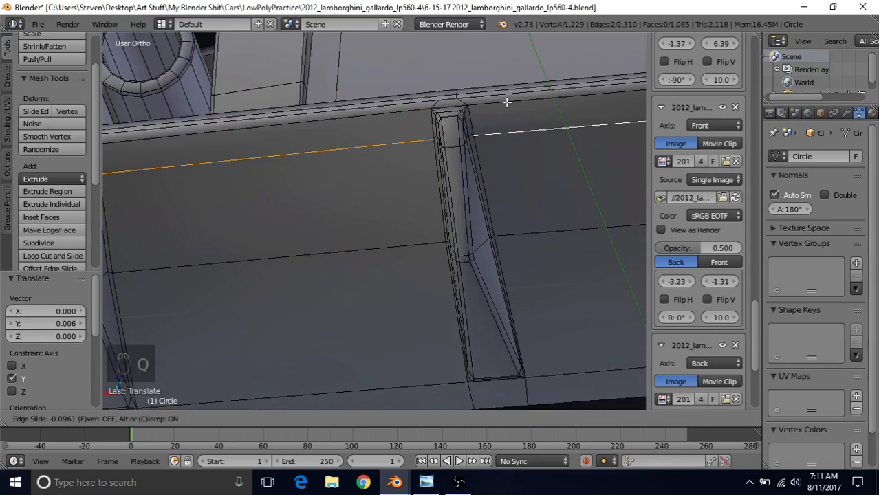
click(506, 102)
scroll(471, 165, down, 3)
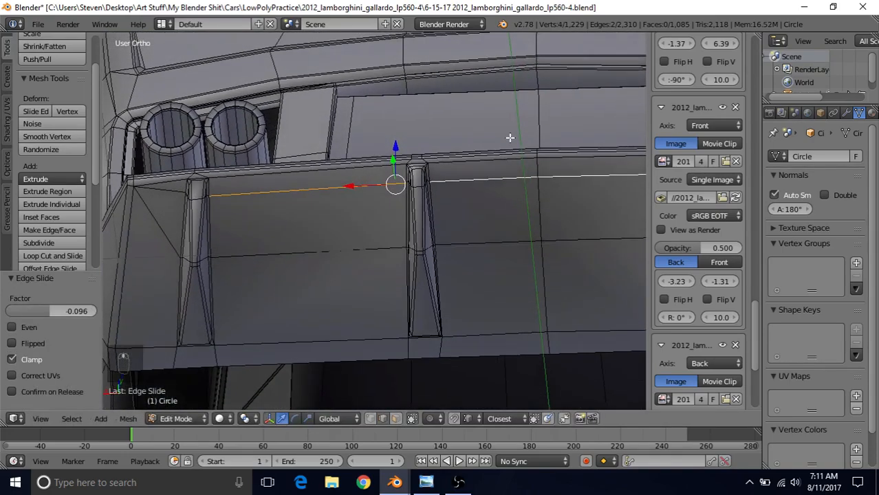
Slide the loop vertex on the inner fin's centre-facing side down along its edge by a factor of 0.052.
middle_drag(461, 169, 369, 217)
click(371, 419)
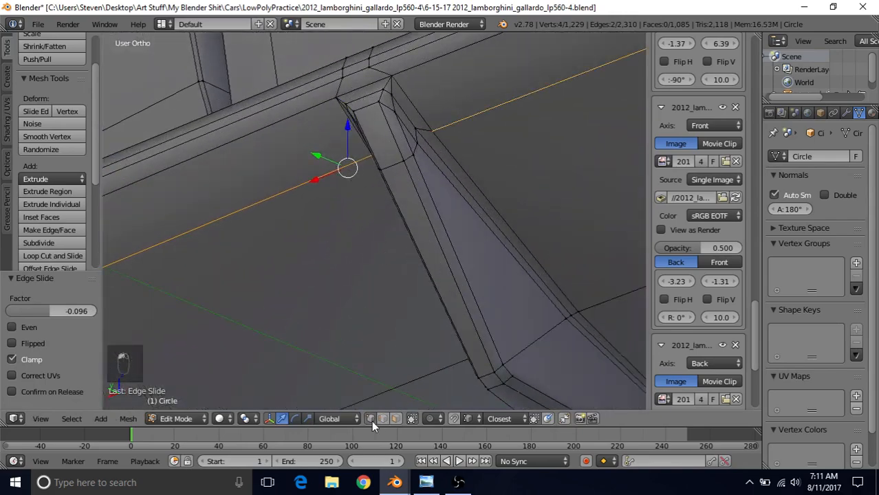
right_click(416, 131)
key(g)
key(g)
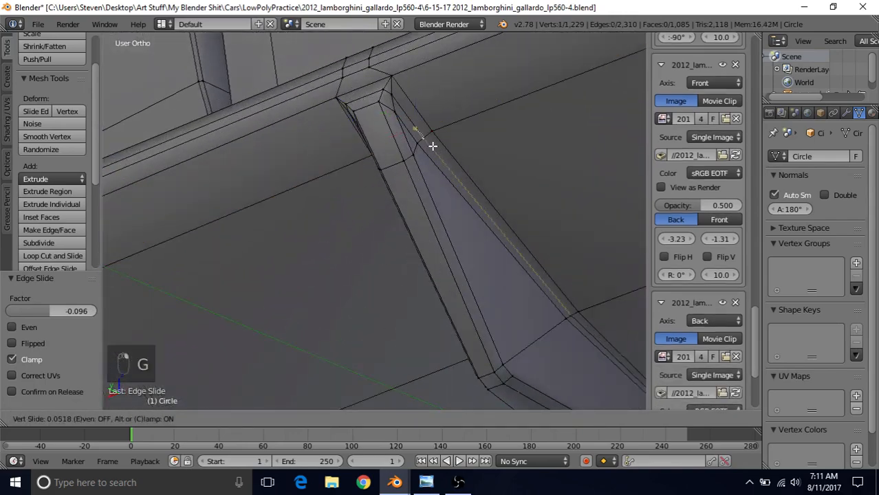
click(433, 146)
Slide the matching loop vertex on the inner fin's outward-facing side down along its edge by a factor of 0.048.
middle_drag(387, 142, 507, 125)
right_click(340, 146)
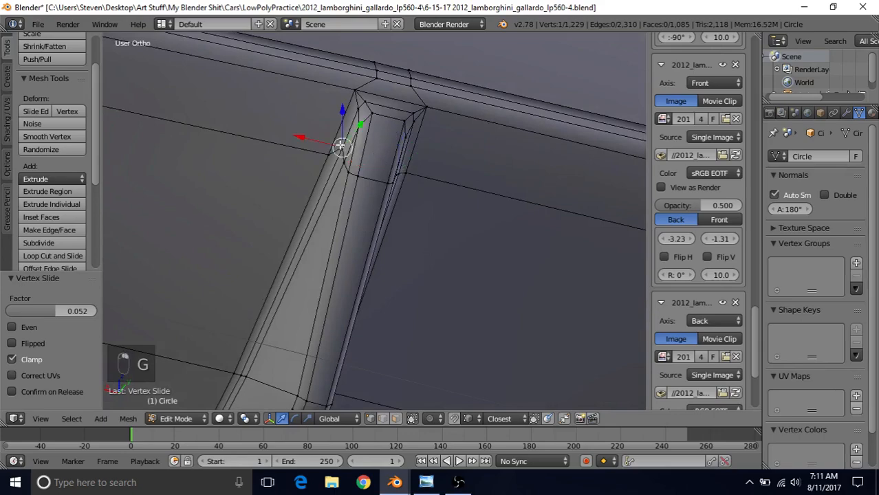
key(g)
key(g)
click(308, 169)
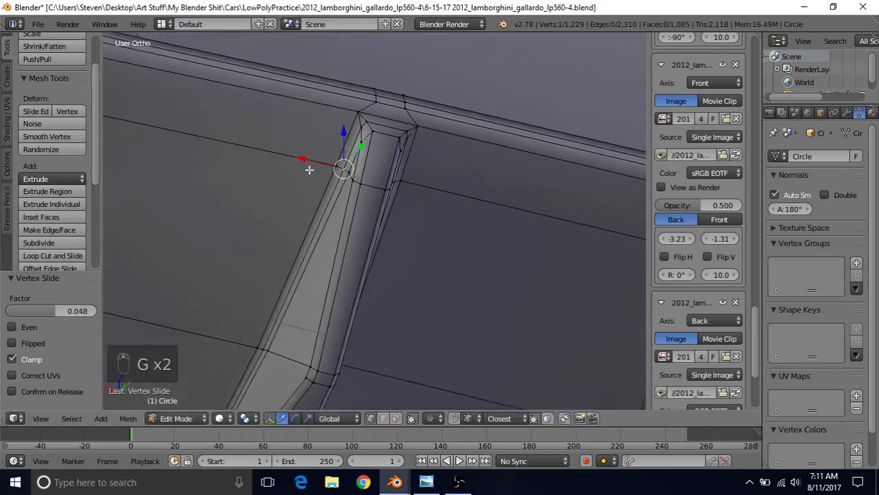
Slide the middle loop vertex on the outer fin's centre-facing side along its edge by a factor of 0.031.
middle_drag(308, 168, 301, 187)
right_click(286, 183)
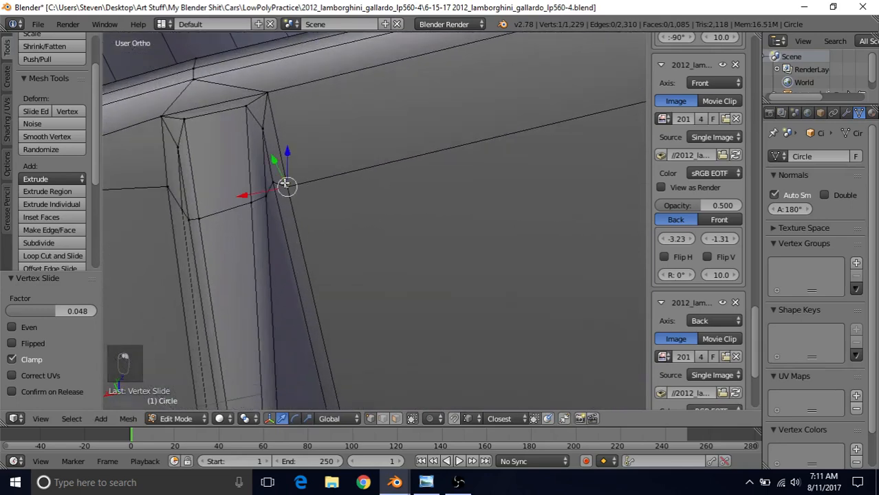
right_click(273, 183)
key(g)
key(g)
click(274, 205)
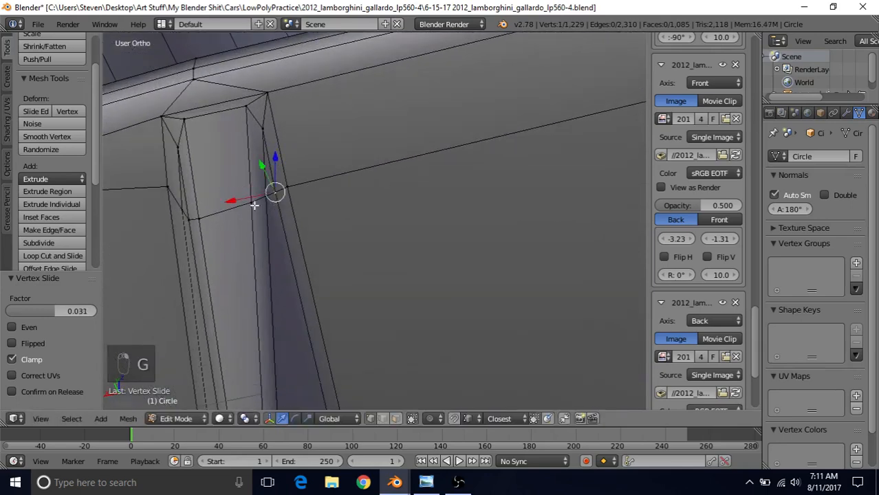
Slide the middle loop vertex on the outer fin's outward-facing side along its edge by a factor of 0.142.
middle_drag(254, 206, 348, 204)
right_click(347, 148)
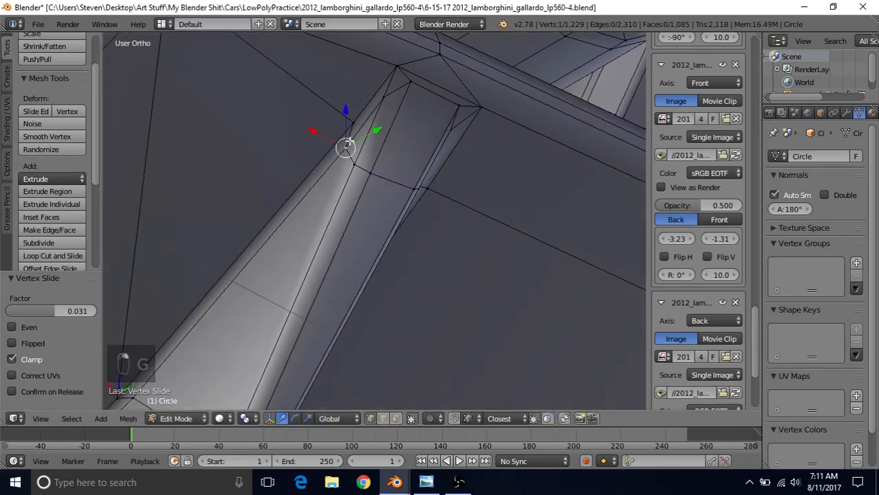
key(g)
key(g)
click(346, 133)
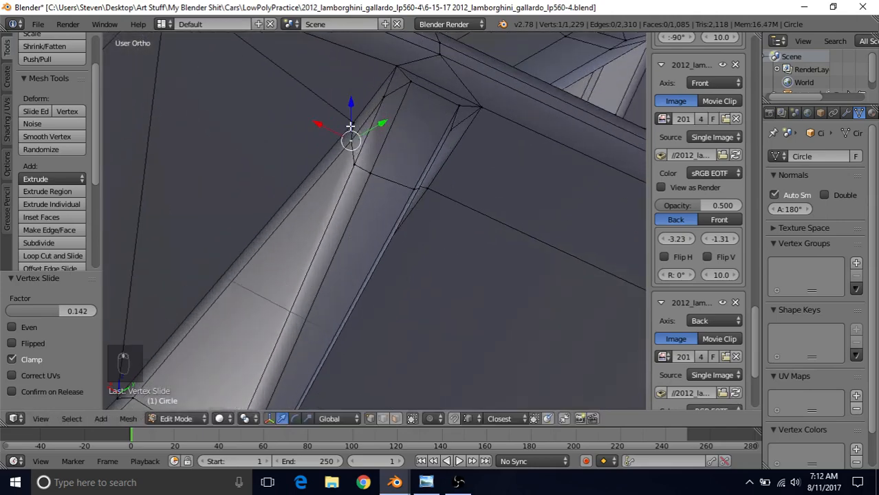
Slide the outward-facing side's outermost loop vertex down its edge by 0.070 and the neighbouring middle vertex down by 0.041.
key(g)
click(339, 139)
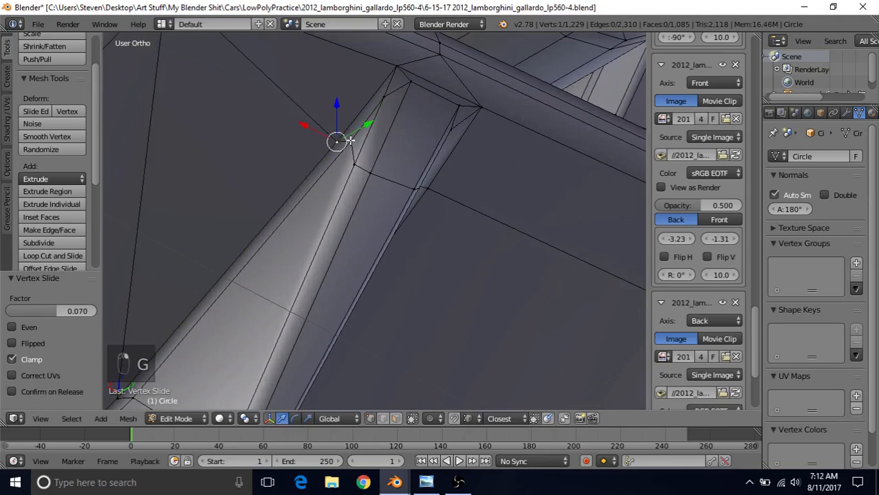
key(g)
key(g)
click(333, 183)
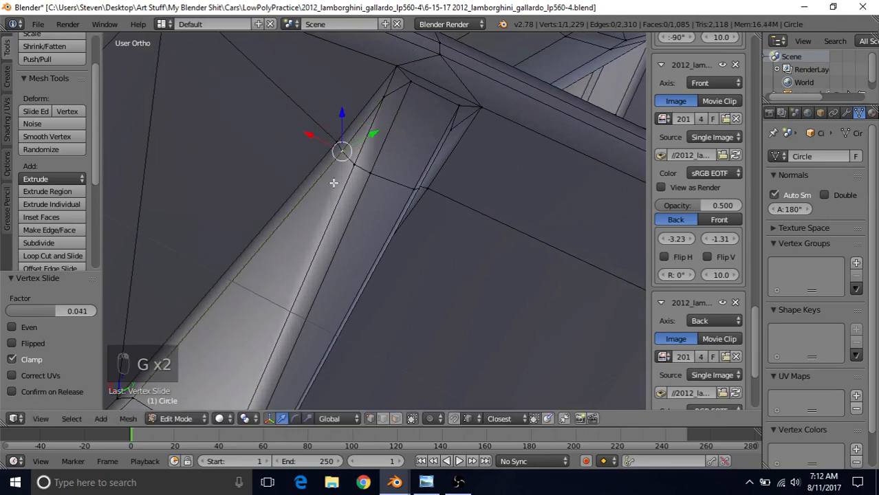
Inspect the diffuser fins in object mode, return to edit mode and reveal the hidden geometry.
scroll(331, 176, down, 3)
scroll(409, 227, down, 5)
middle_drag(504, 264, 453, 184)
key(Tab)
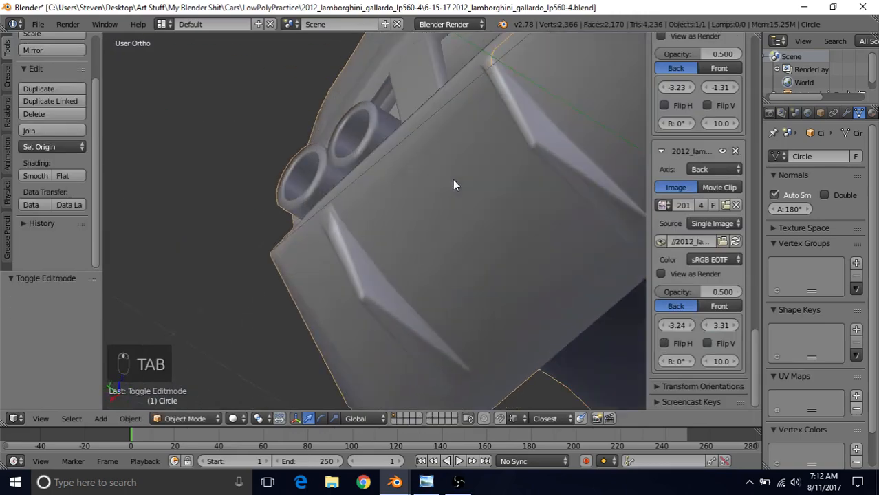
middle_drag(429, 134, 412, 256)
key(Tab)
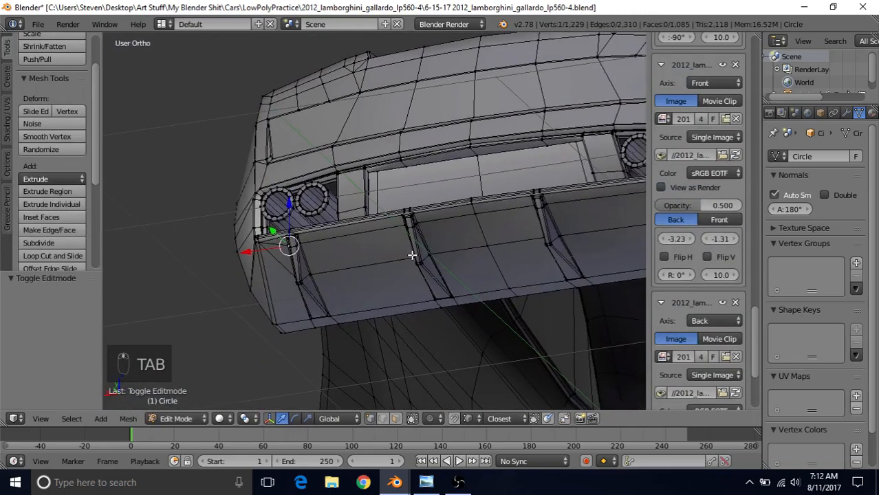
scroll(411, 255, up, 3)
key(alt+h)
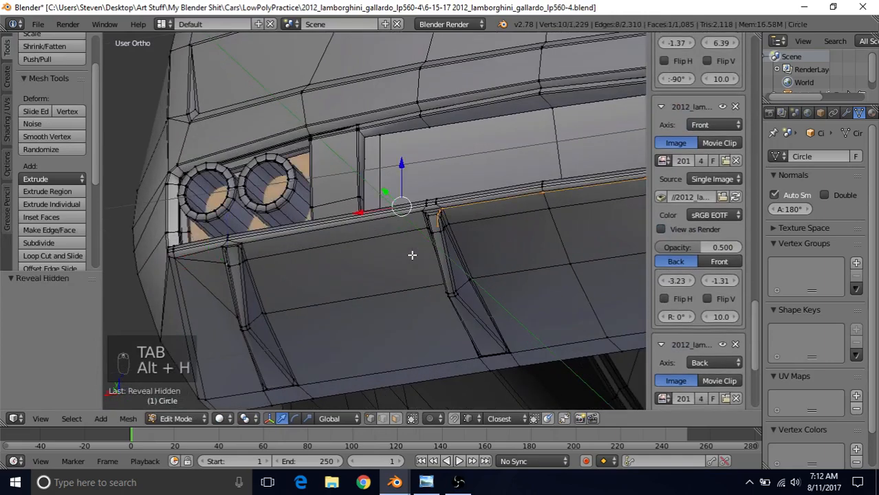
Move the revealed edge's lower end vertex by X 0.004, Y -0.026, Z -0.005 onto the inner fin's front loop corner.
scroll(387, 246, up, 4)
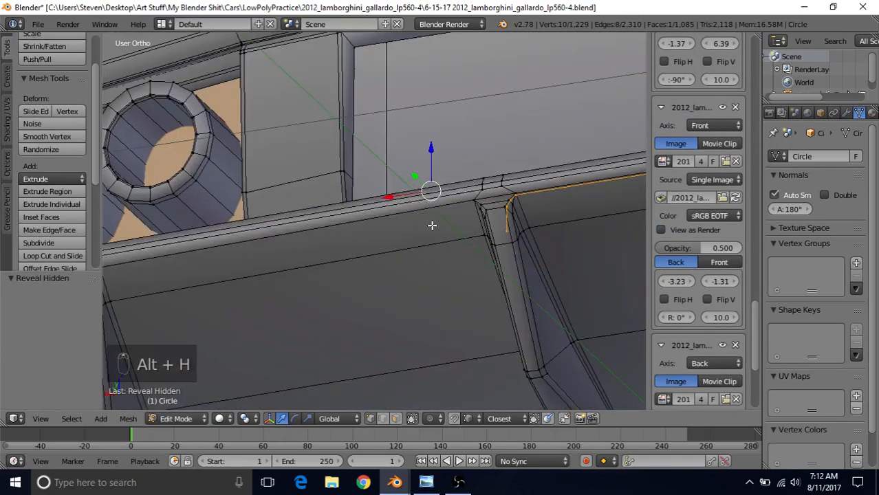
middle_drag(432, 223, 409, 236)
middle_drag(439, 228, 356, 220)
right_click(376, 260)
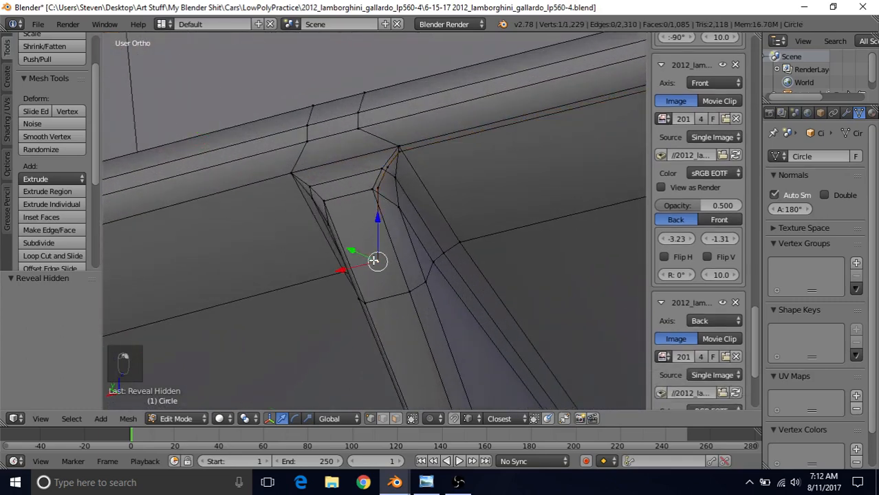
key(g)
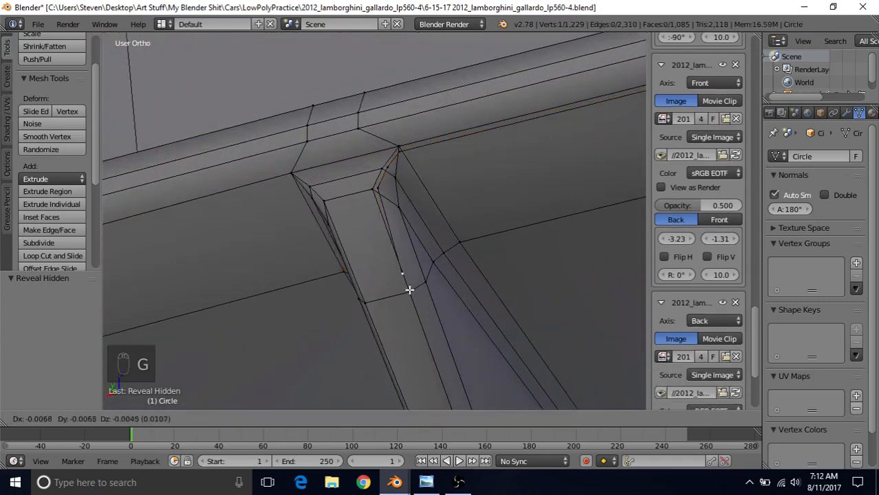
click(410, 292)
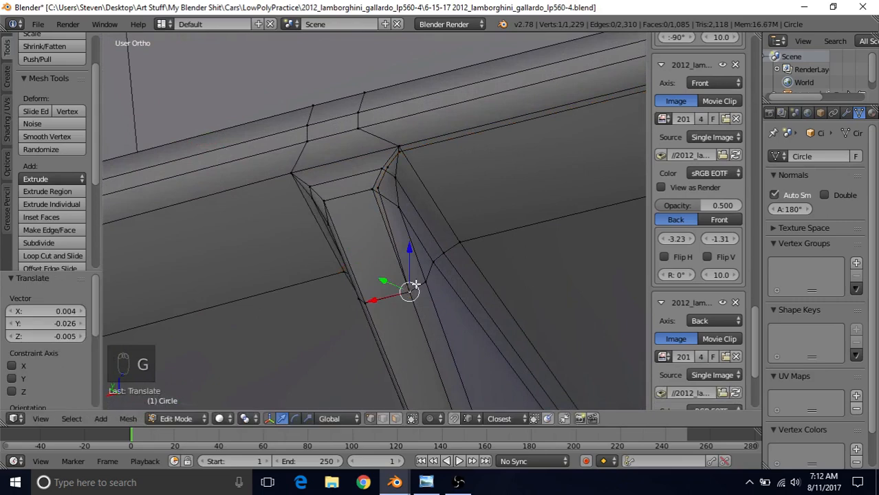
Shift that end vertex -0.003 along X, just off the inner fin's front corner.
middle_drag(415, 284, 377, 256)
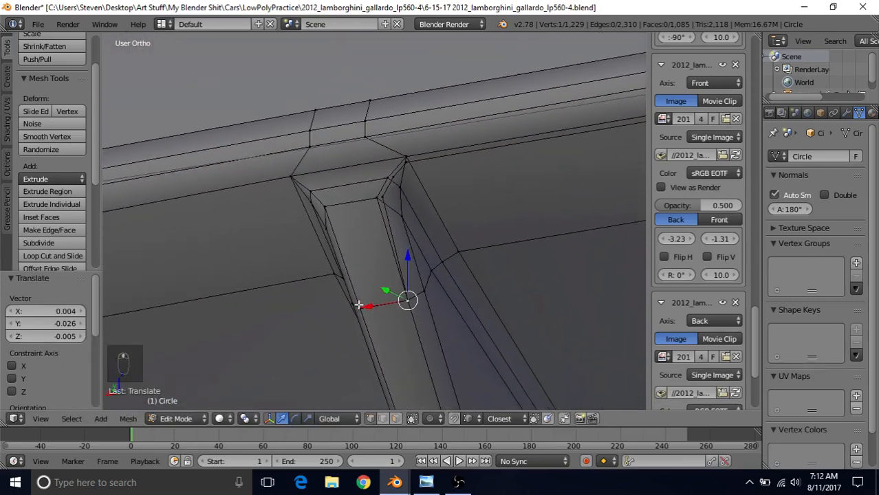
key(g)
key(x)
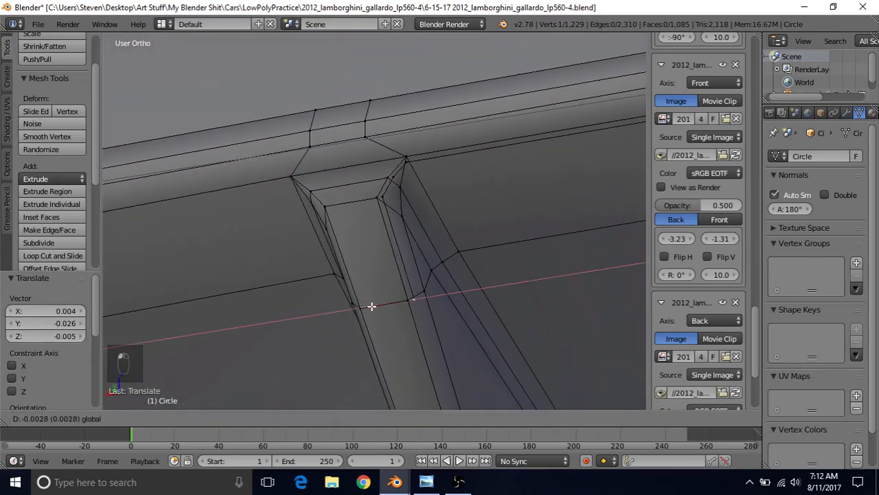
click(371, 306)
middle_drag(410, 303, 409, 243)
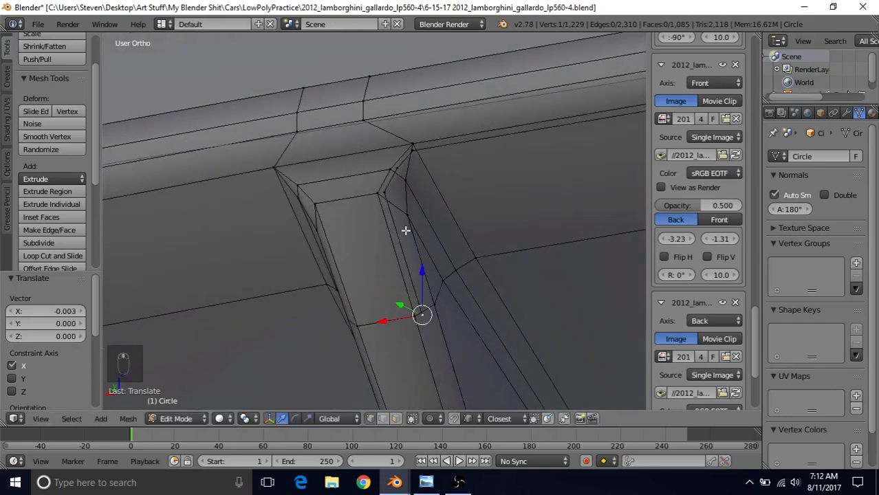
scroll(424, 289, down, 3)
middle_drag(424, 288, 319, 260)
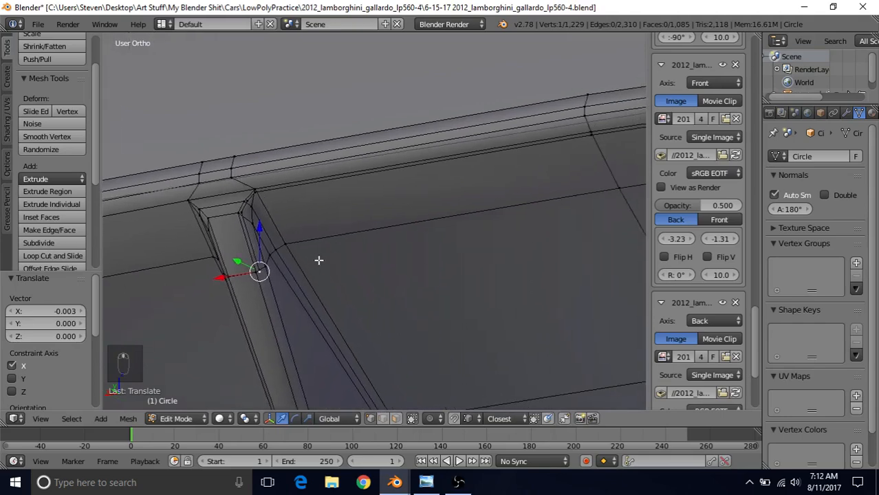
Extrude the vertex -0.335 along X to the centre line and fill the outlined strip under the lip with a face.
key(e)
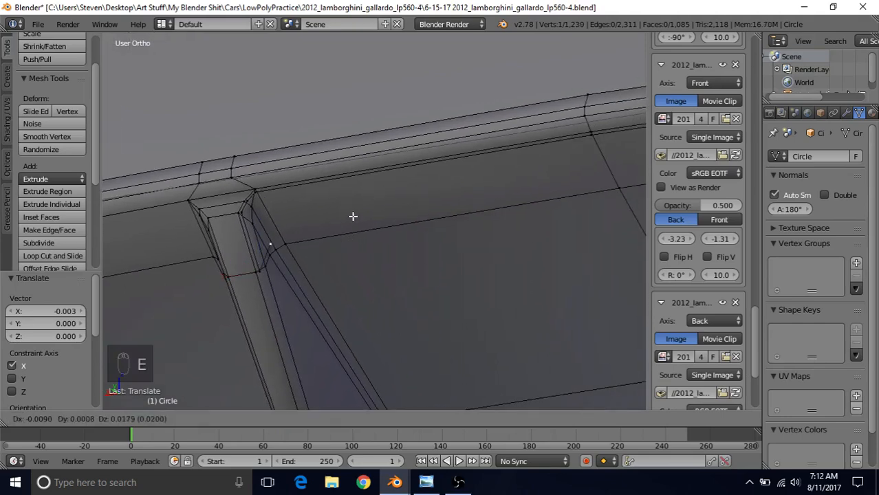
right_click(288, 260)
scroll(229, 274, down, 1)
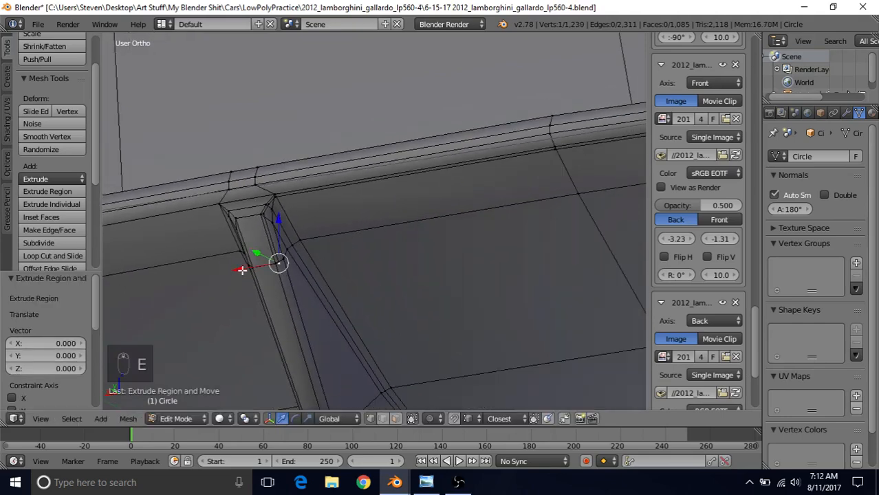
key(g)
key(x)
click(601, 213)
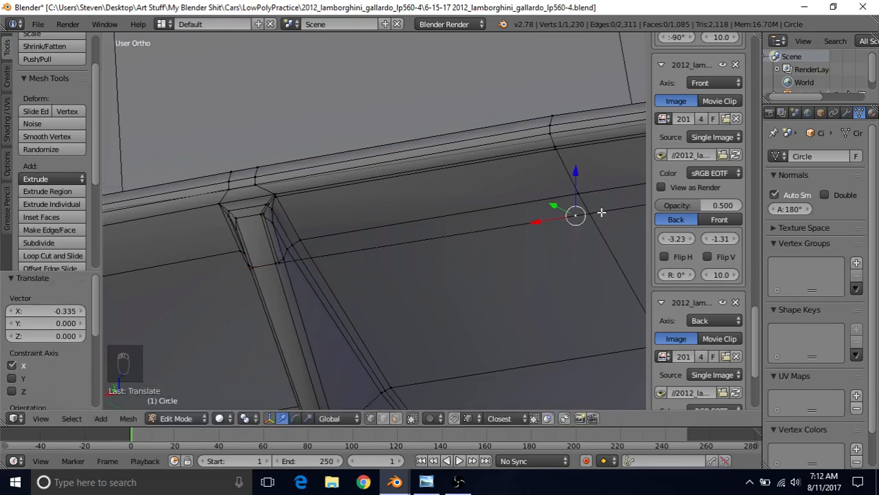
alt+right_click(416, 241)
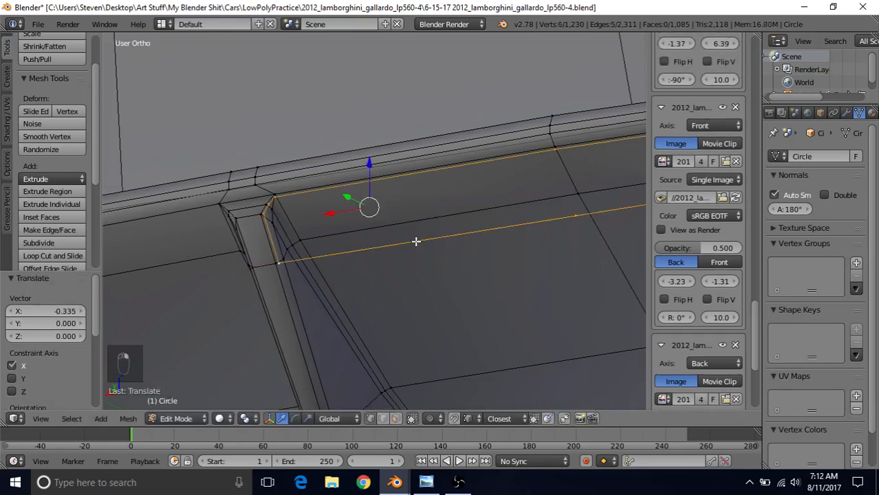
key(f)
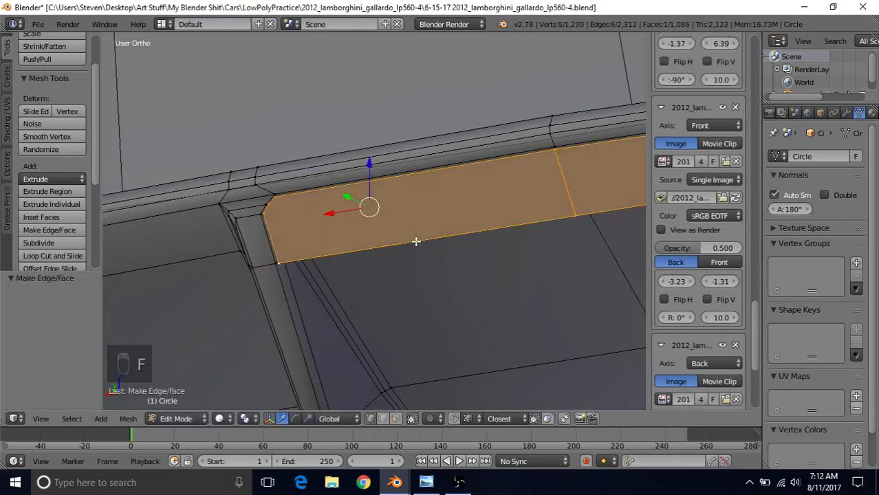
Inspect the new strip between the inner fins in object mode and compare it with the rear reference photo in Windows Photo Viewer.
scroll(407, 245, down, 2)
key(Tab)
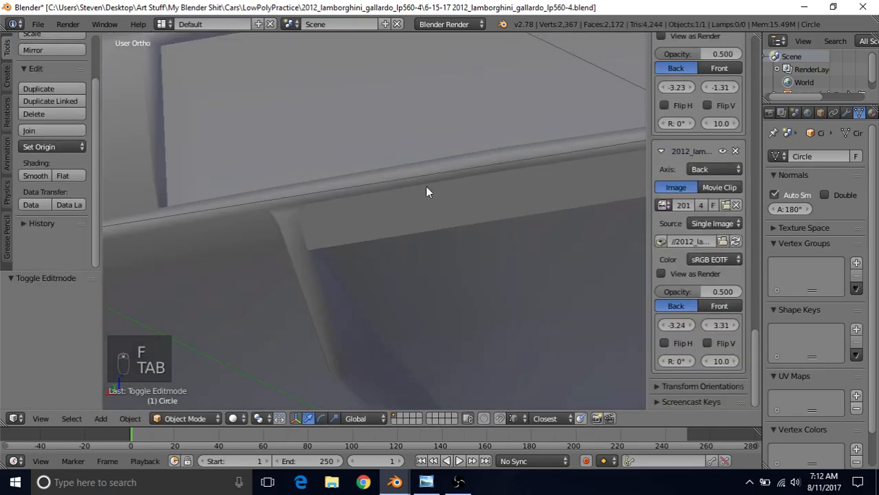
scroll(397, 251, down, 6)
middle_drag(427, 187, 456, 212)
scroll(456, 211, up, 3)
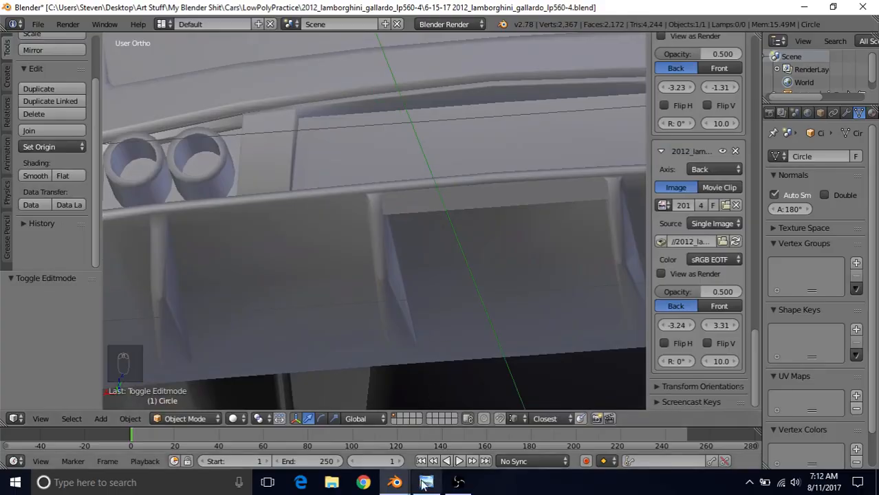
key(alt+Tab)
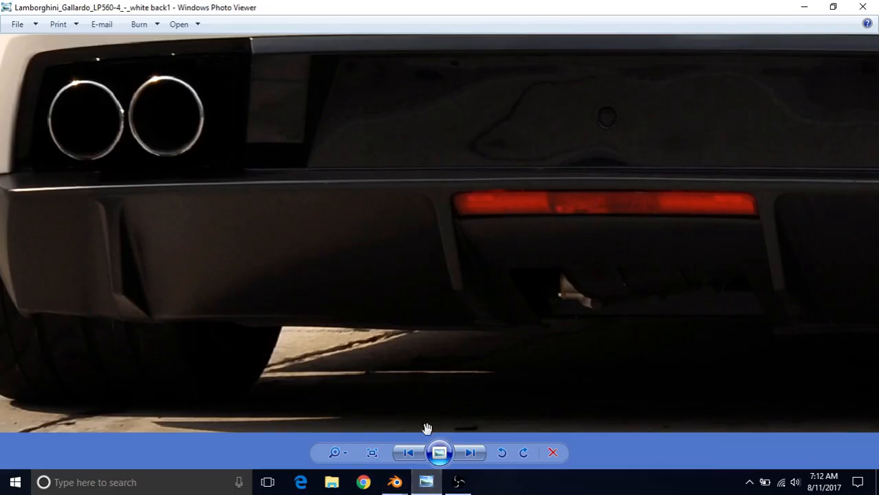
mouse_move(395, 483)
click(500, 416)
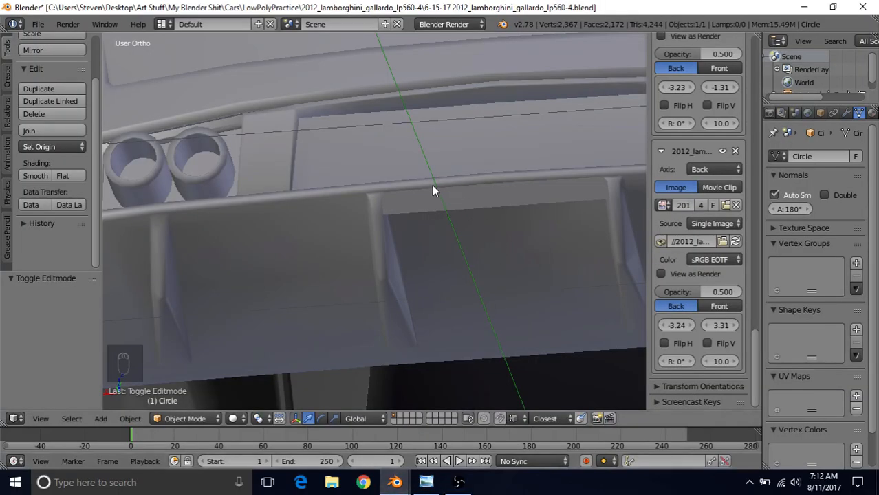
Deselect the strip's centre edge, extrude the remaining outline and move it -0.027 along Y.
key(Tab)
scroll(432, 187, up, 3)
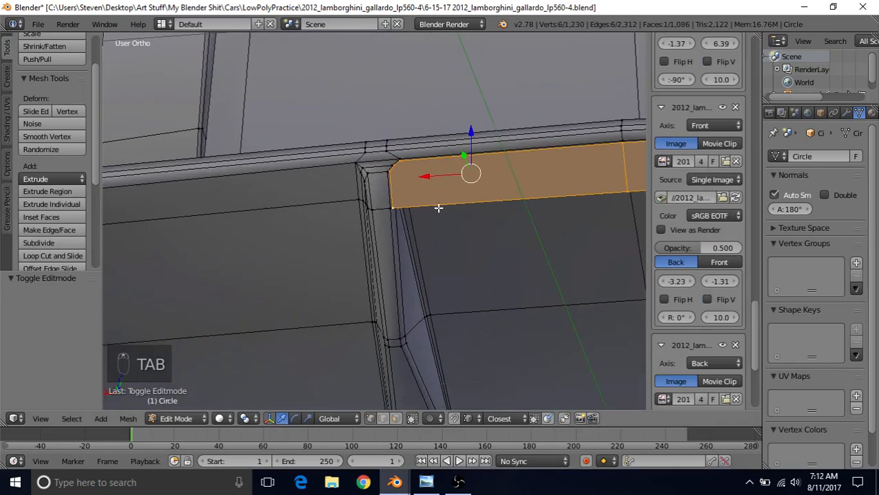
shift+middle_drag(525, 210, 405, 250)
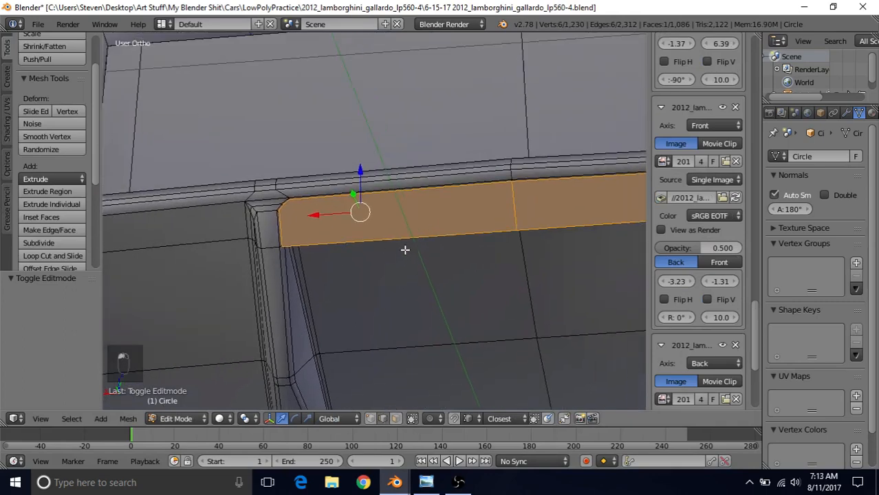
shift+right_click(511, 208)
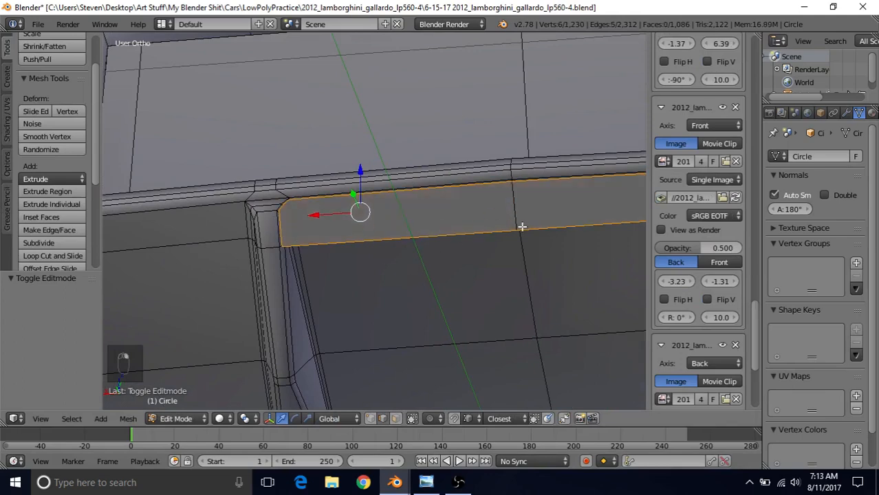
key(e)
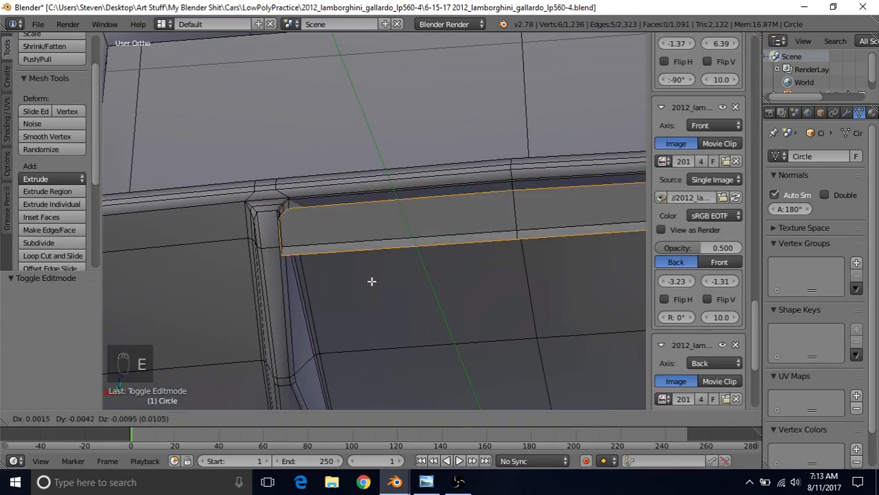
right_click(368, 292)
middle_drag(368, 292, 230, 304)
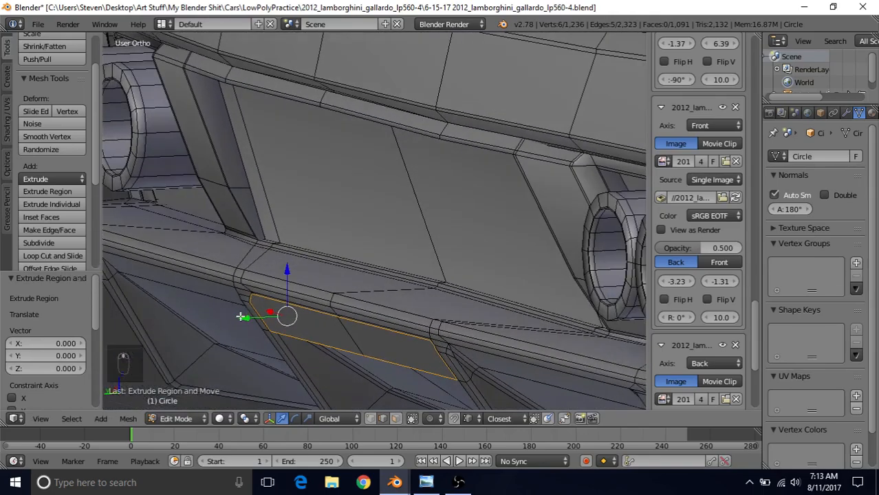
drag(241, 317, 271, 322)
Compare the extruded strip's depth with the rear reference photo in Windows Photo Viewer and examine its shading in object mode.
middle_drag(285, 298, 284, 295)
middle_drag(343, 291, 368, 248)
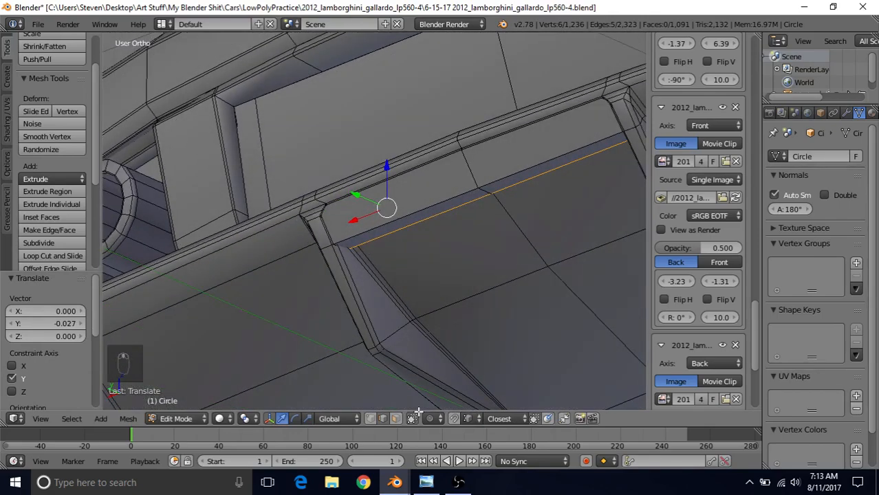
click(426, 482)
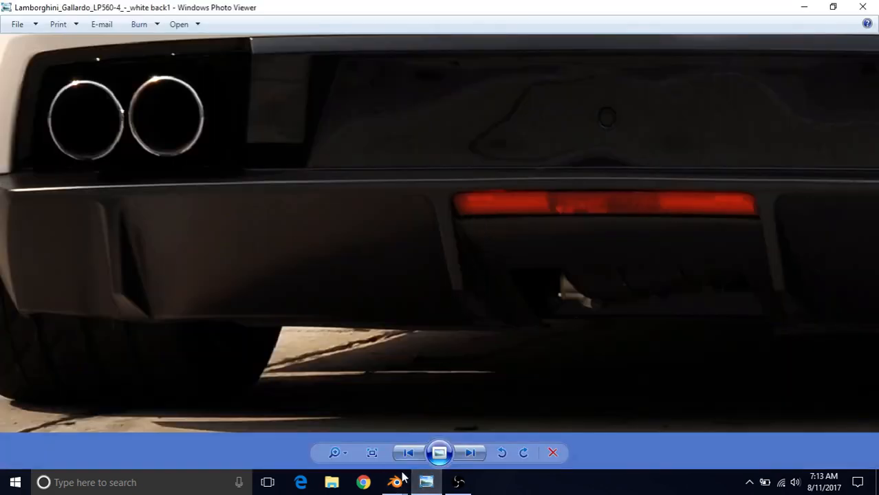
mouse_move(403, 479)
click(499, 425)
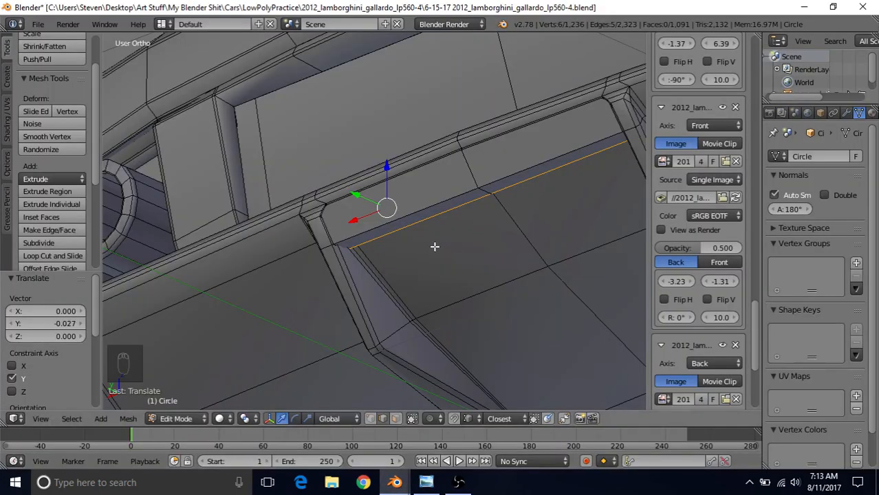
key(Tab)
scroll(396, 248, down, 3)
middle_drag(473, 181, 504, 180)
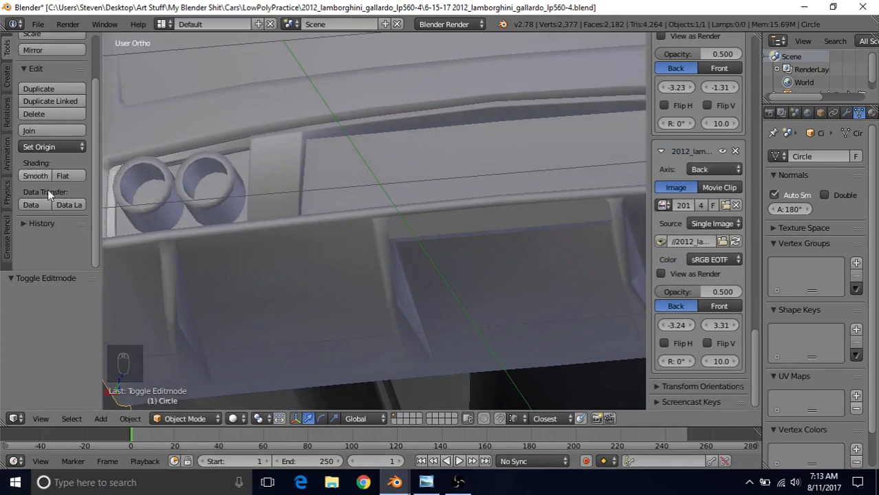
Apply smooth shading to the rear bumper and diffuser object.
click(32, 176)
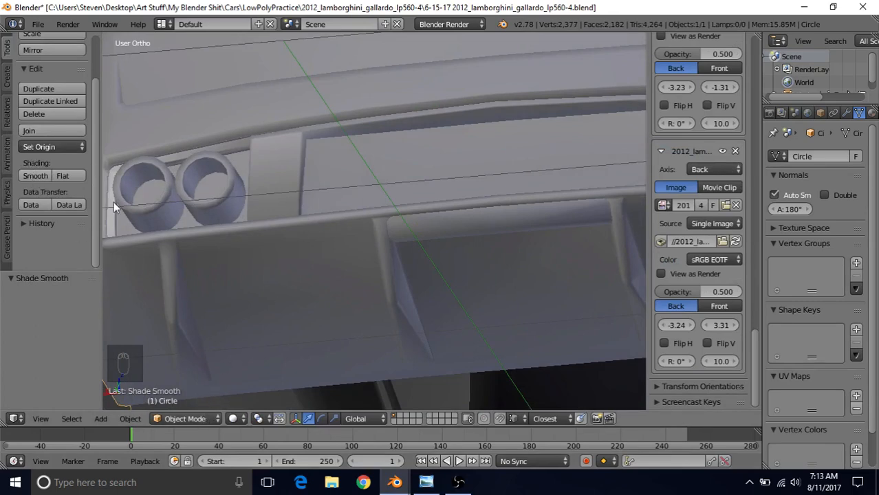
key(Tab)
key(Tab)
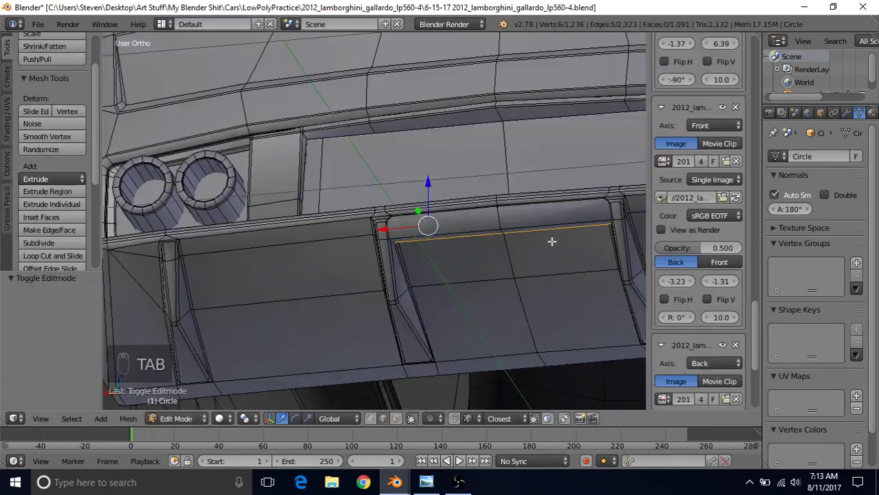
key(Tab)
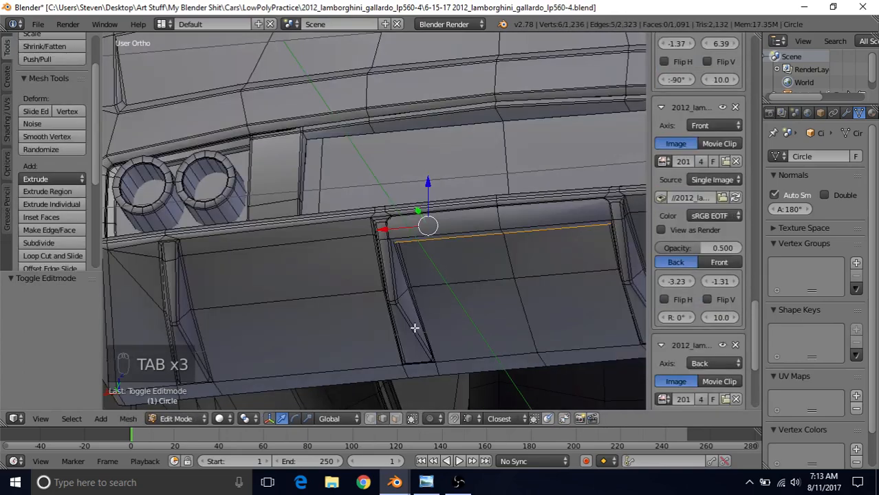
Inset the front faces of the light strip between the inner fins by about 0.002 and check the shading in object mode.
click(394, 419)
right_click(433, 232)
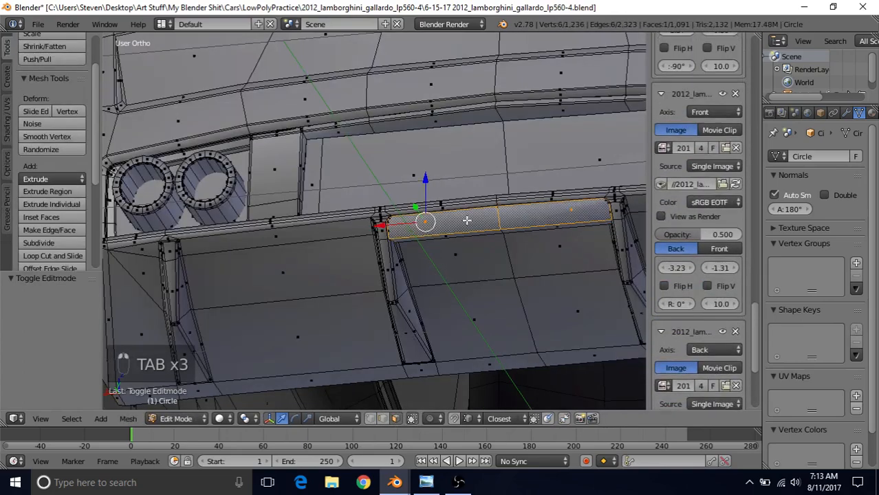
shift+middle_drag(493, 215, 368, 181)
scroll(472, 205, up, 3)
key(i)
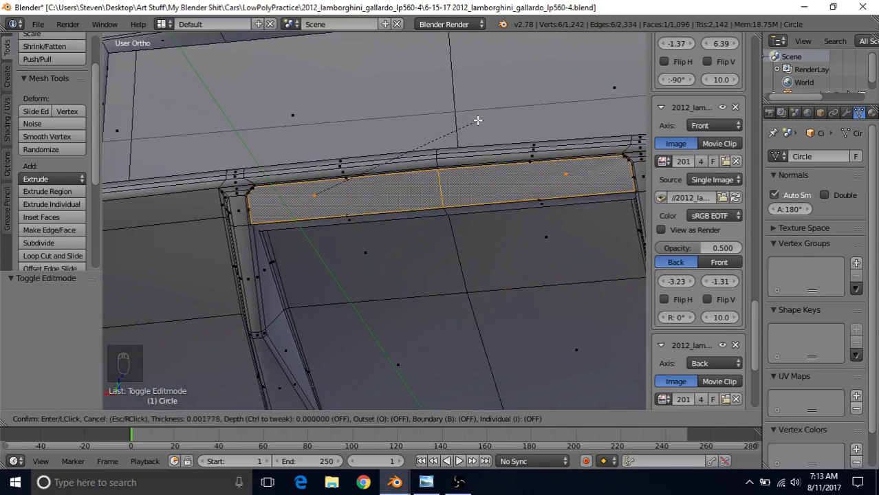
click(475, 121)
key(Tab)
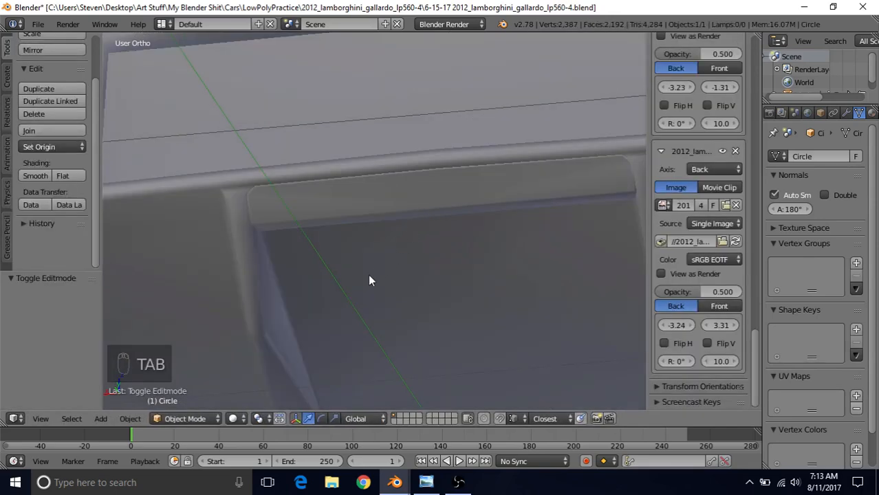
scroll(368, 274, down, 4)
middle_drag(396, 191, 424, 176)
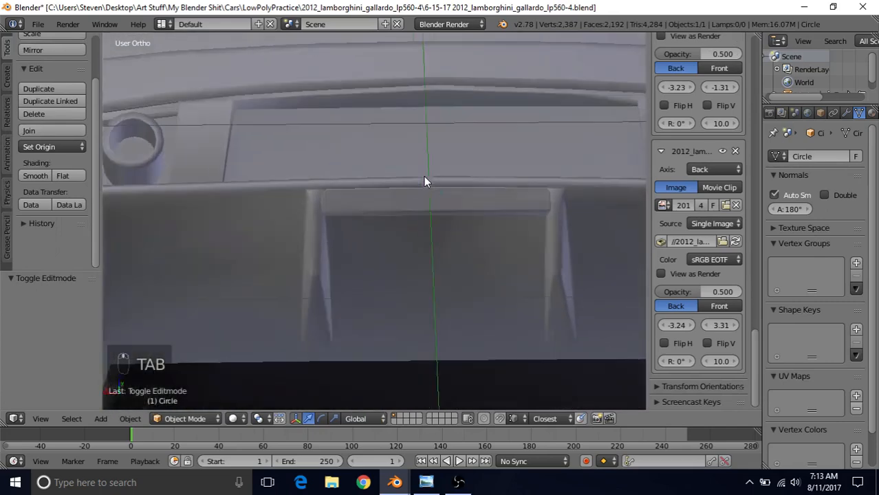
Connect the inset strip's upper corner vertex to its lower corner vertex beside the inner fin with a new edge.
key(Tab)
scroll(423, 177, up, 3)
scroll(424, 176, up, 2)
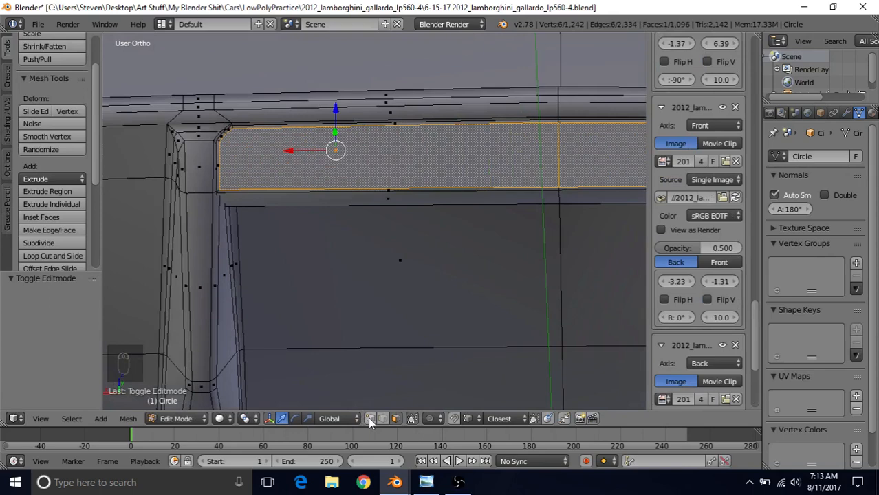
click(395, 419)
right_click(559, 187)
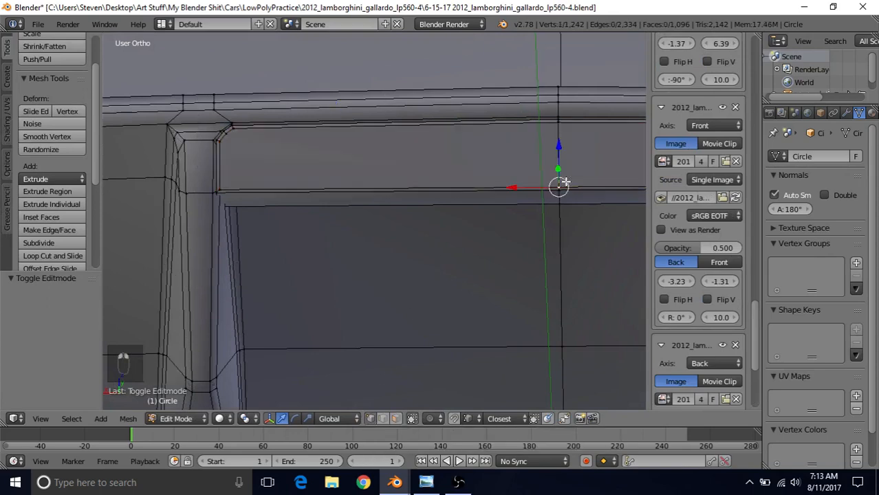
right_click(235, 132)
shift+right_click(218, 184)
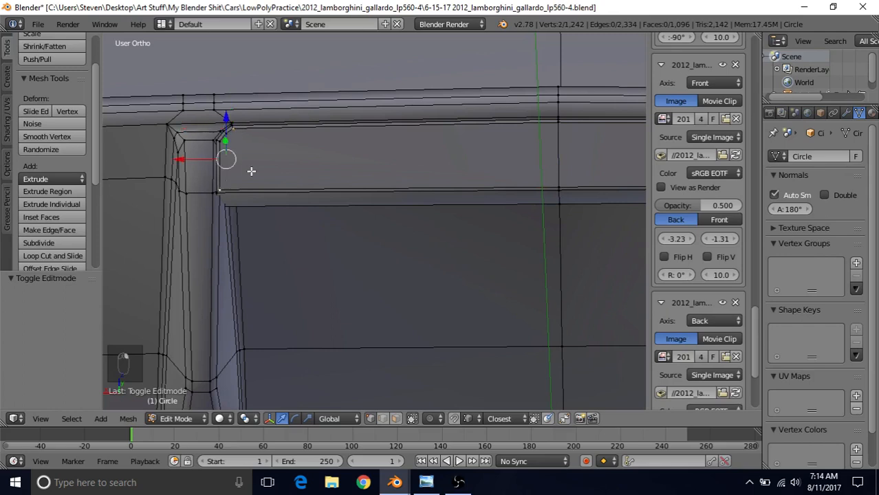
key(j)
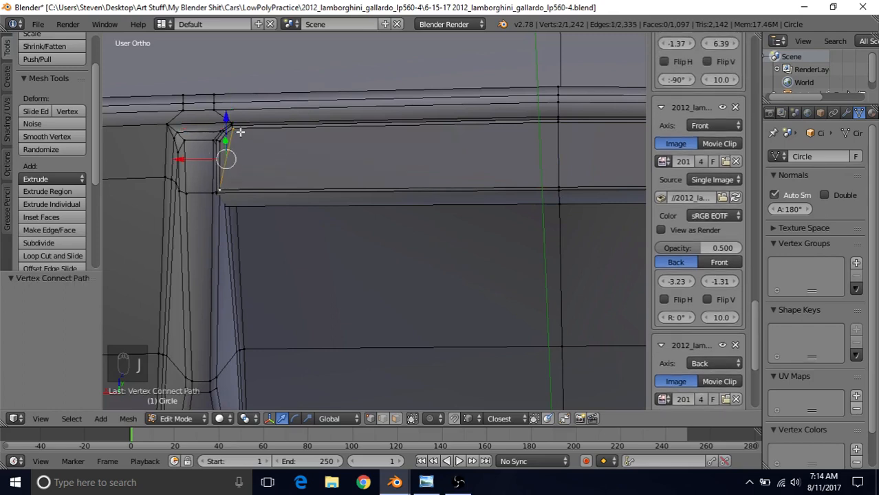
key(Tab)
middle_drag(398, 251, 369, 171)
Try to move the light strip's double lower front edge along Y.
key(Tab)
middle_drag(330, 200, 489, 199)
scroll(332, 178, up, 3)
right_click(499, 167)
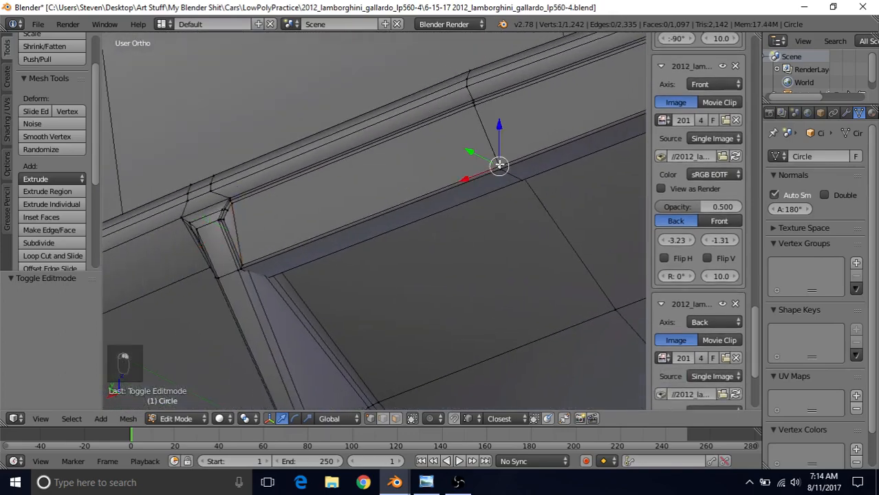
shift+middle_drag(296, 273, 414, 229)
scroll(414, 230, up, 4)
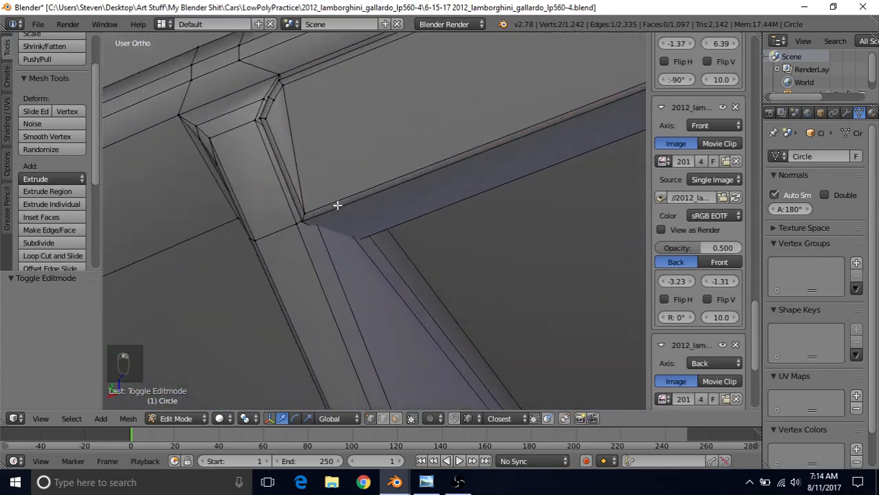
shift+right_click(304, 208)
shift+right_click(302, 220)
scroll(417, 240, down, 5)
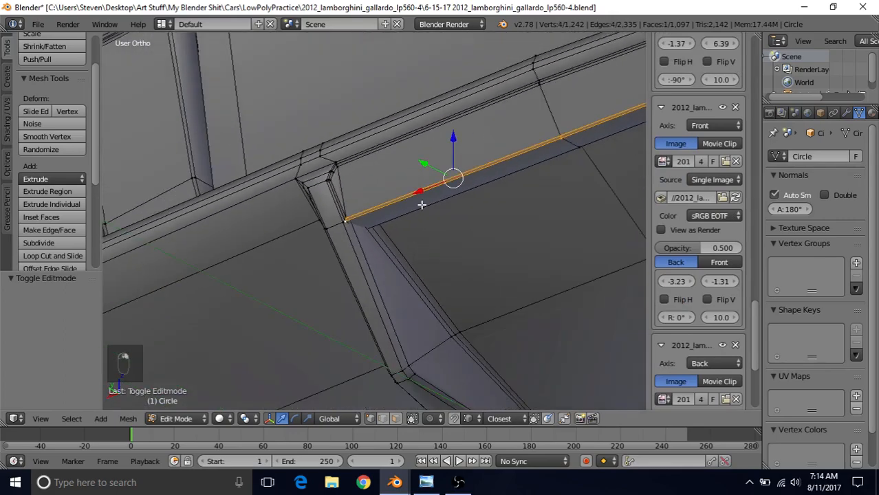
middle_drag(421, 202, 323, 249)
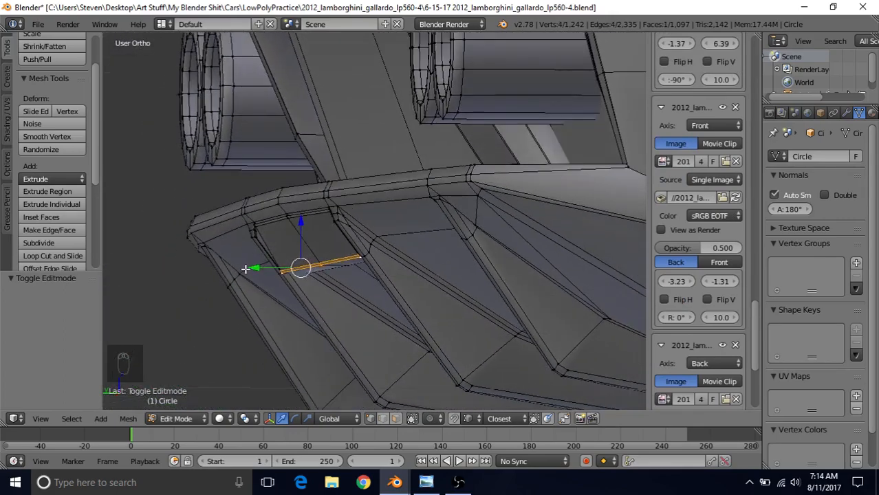
mouse_move(255, 270)
mouse_down()
mouse_move(268, 272)
mouse_move(242, 270)
mouse_up()
middle_drag(309, 218, 346, 184)
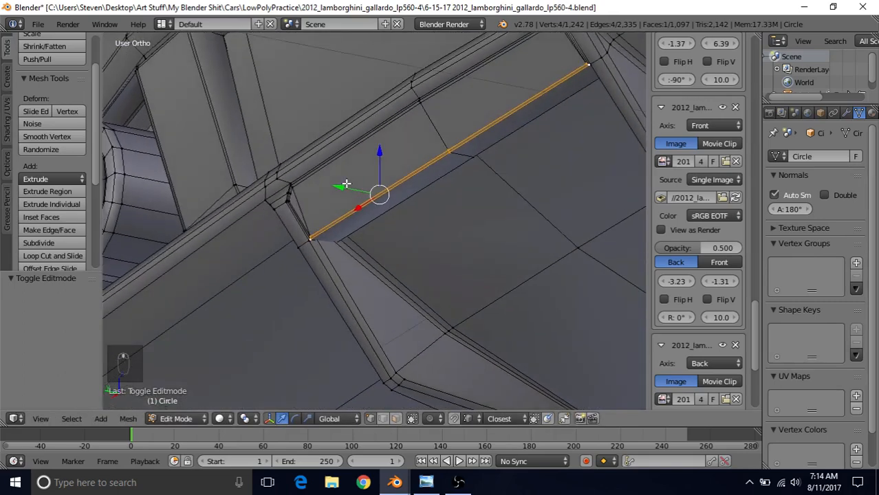
Select all geometry linked to the light strip, move it -0.006 along Y and nudge it slightly down along Z.
click(71, 419)
click(132, 193)
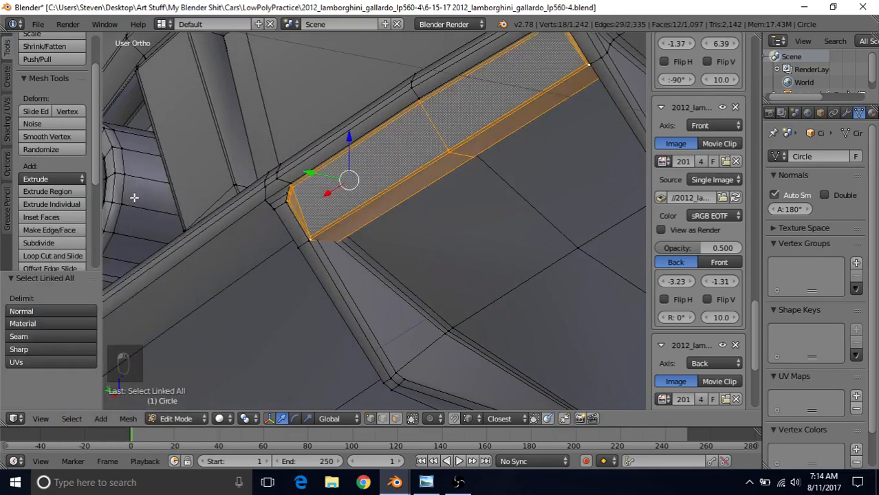
middle_drag(134, 197, 332, 235)
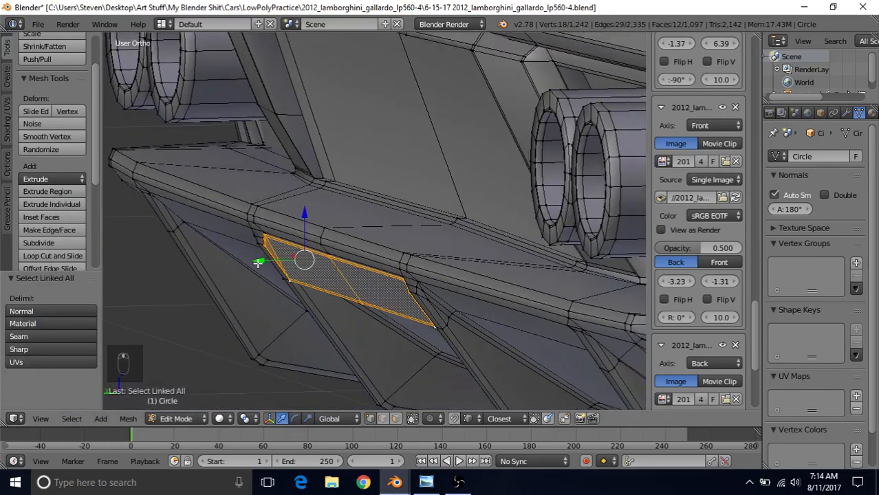
drag(258, 262, 265, 262)
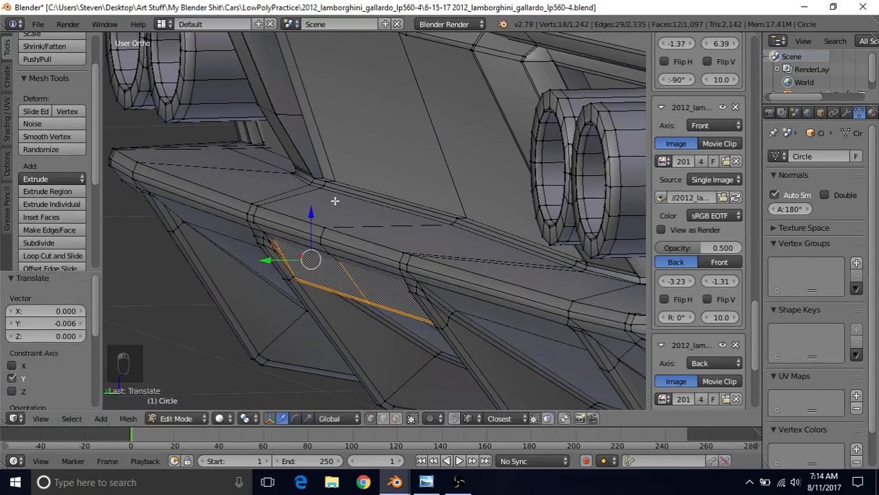
drag(312, 212, 311, 215)
key(Tab)
scroll(375, 174, down, 3)
middle_drag(376, 180, 448, 142)
middle_drag(375, 229, 305, 262)
Nudge the whole light strip slightly to seat it between the inner fins and check its fit in object mode.
key(Tab)
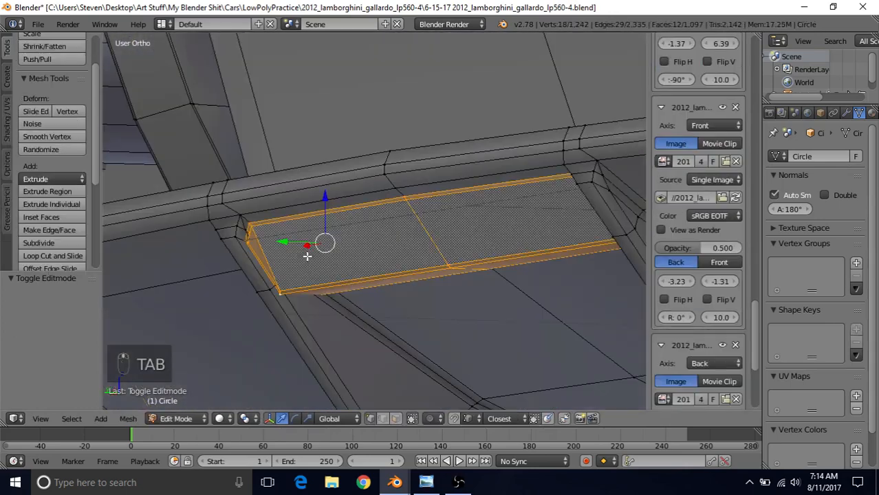
drag(281, 244, 282, 246)
key(Tab)
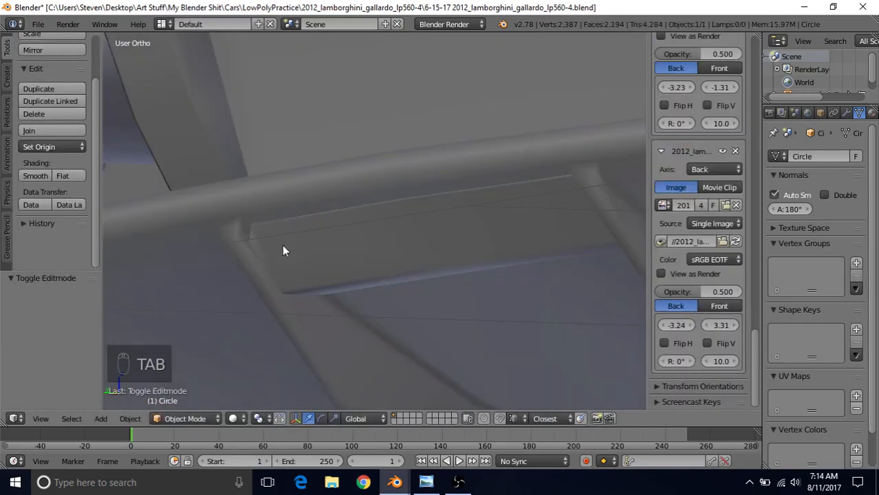
key(Tab)
mouse_move(282, 250)
middle_down()
mouse_move(304, 230)
mouse_move(289, 261)
middle_up()
drag(297, 286, 299, 288)
key(Tab)
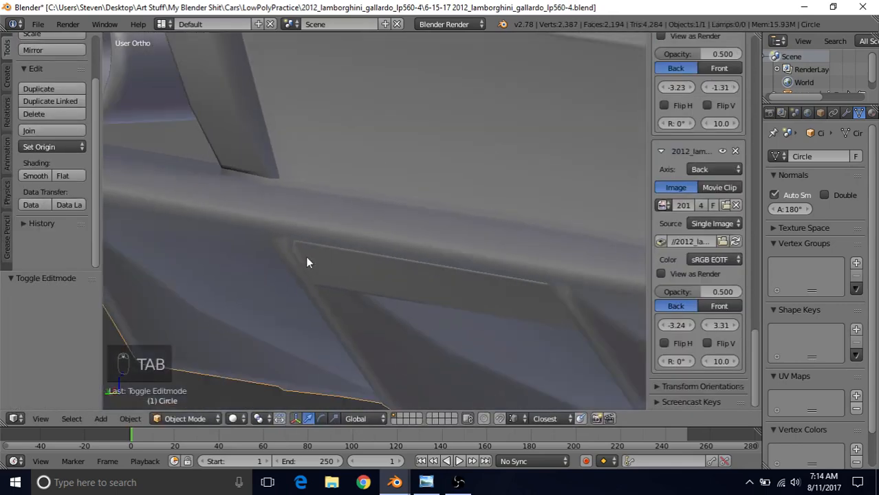
middle_drag(307, 262, 422, 218)
scroll(421, 216, up, 2)
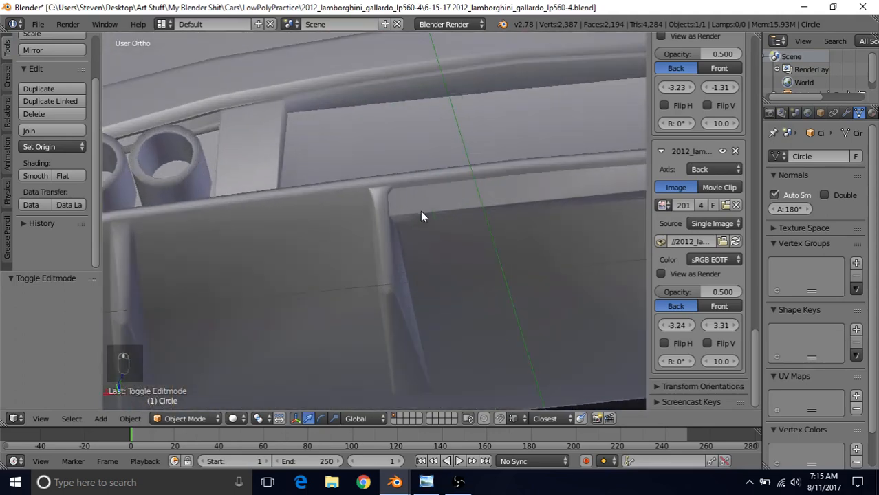
scroll(416, 234, up, 2)
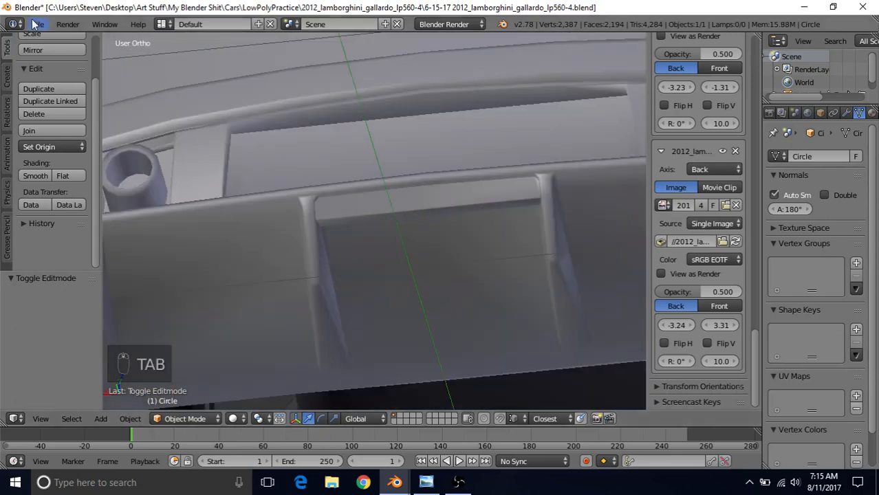
Save the blend file and compare the finished strip with the rear reference photo in Windows Photo Viewer.
click(34, 25)
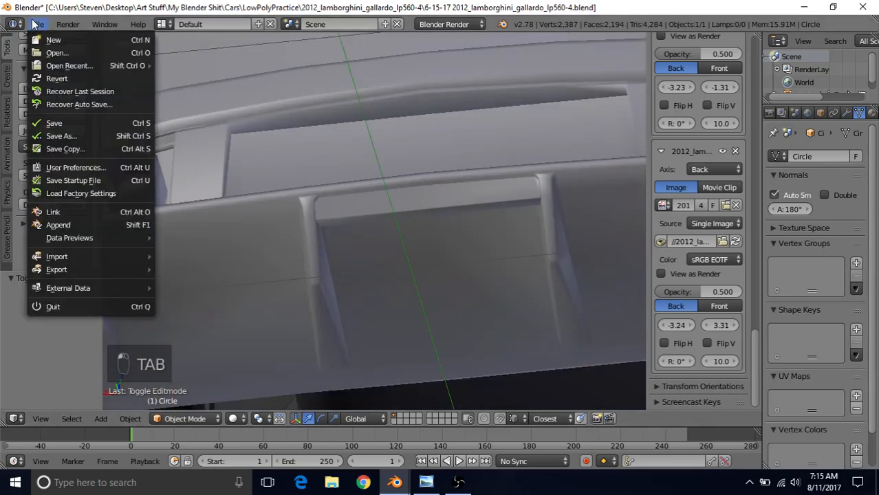
click(48, 123)
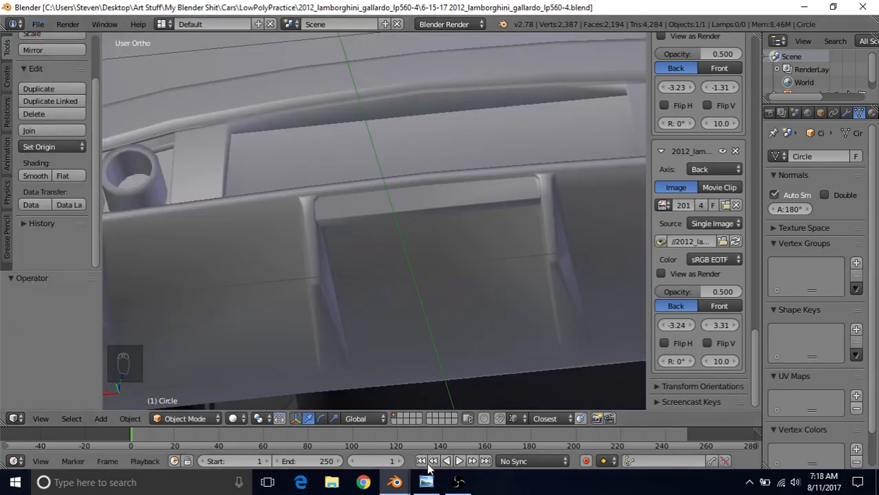
click(426, 482)
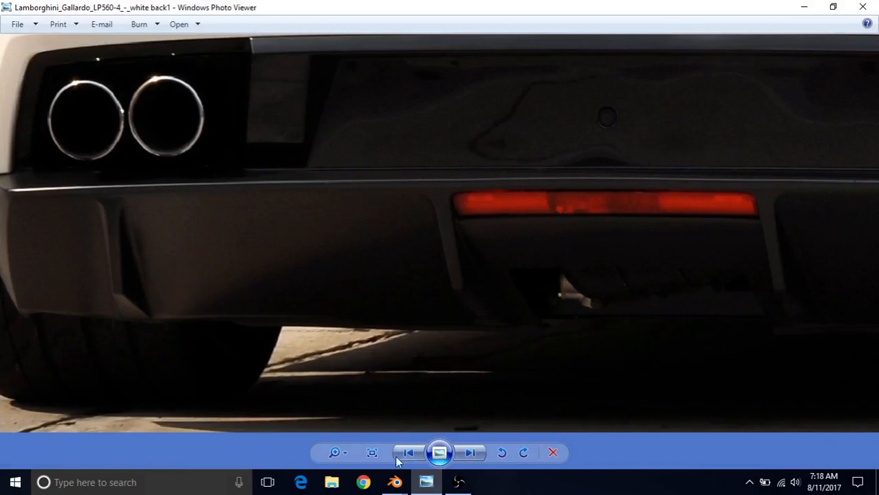
mouse_move(395, 482)
click(508, 429)
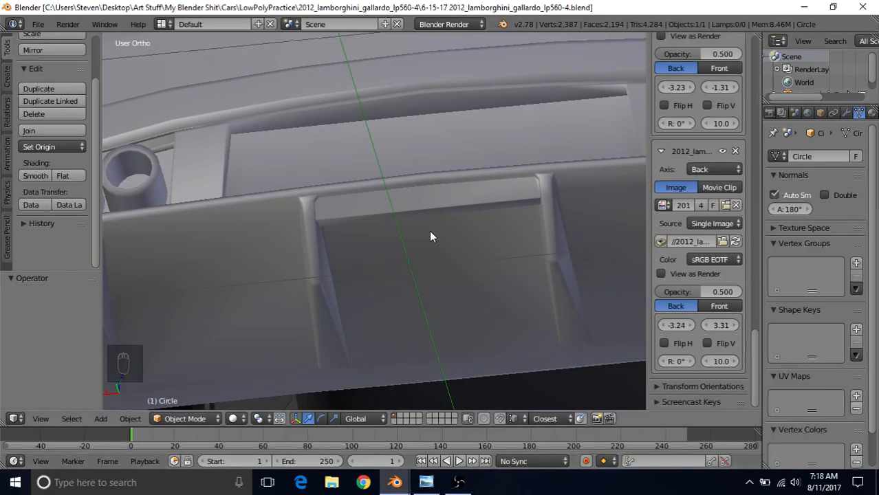
Select the horizontal edge loop across the diffuser just below the lip, leave out its outer corner vertex, and edge-slide it by -0.228.
key(Tab)
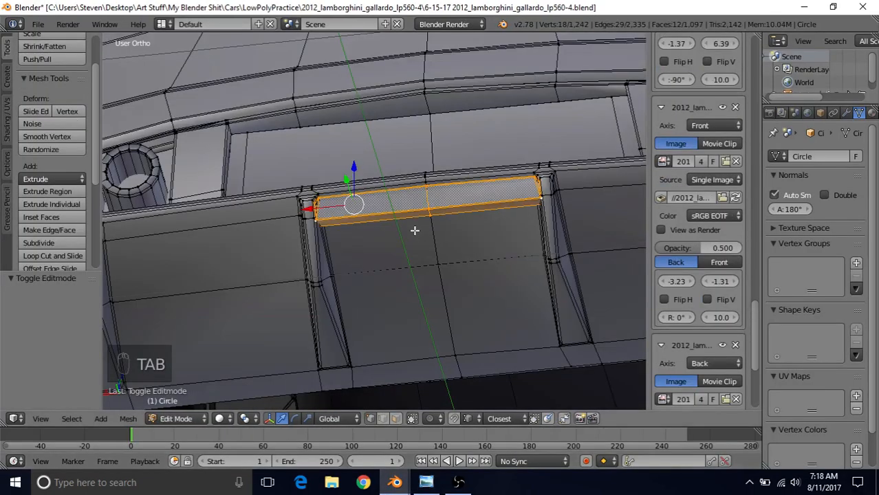
middle_drag(413, 243, 436, 239)
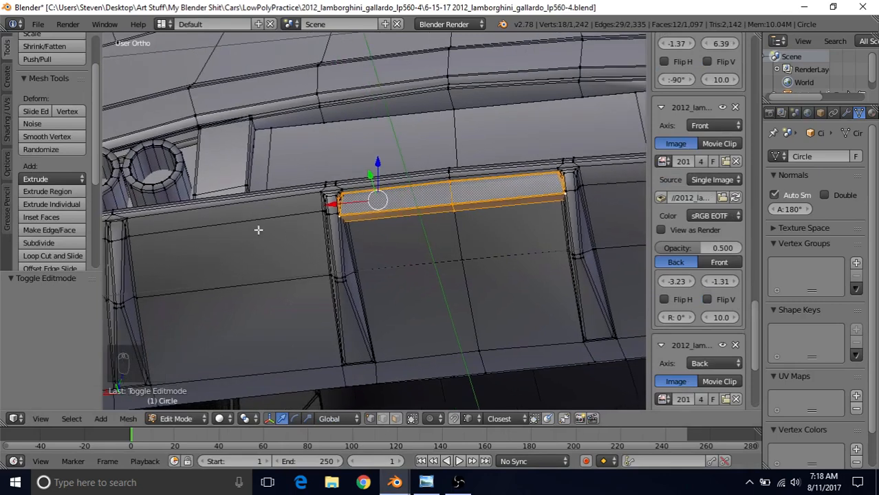
alt+right_click(193, 227)
shift+middle_drag(254, 242, 451, 242)
key(c)
middle_click(241, 228)
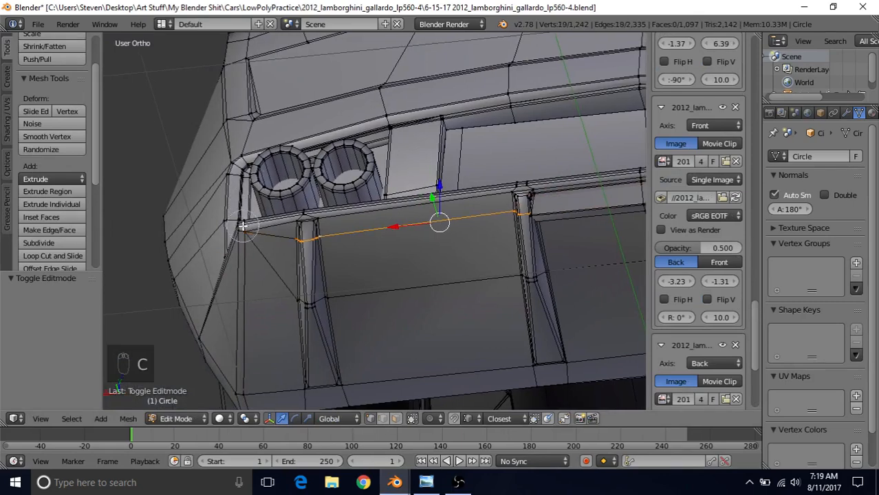
key(c)
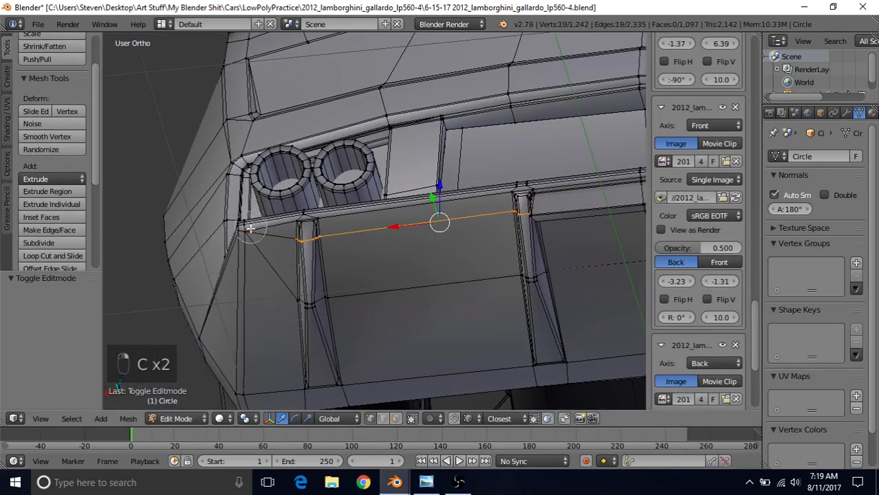
key(c)
shift+middle_drag(385, 189, 291, 181)
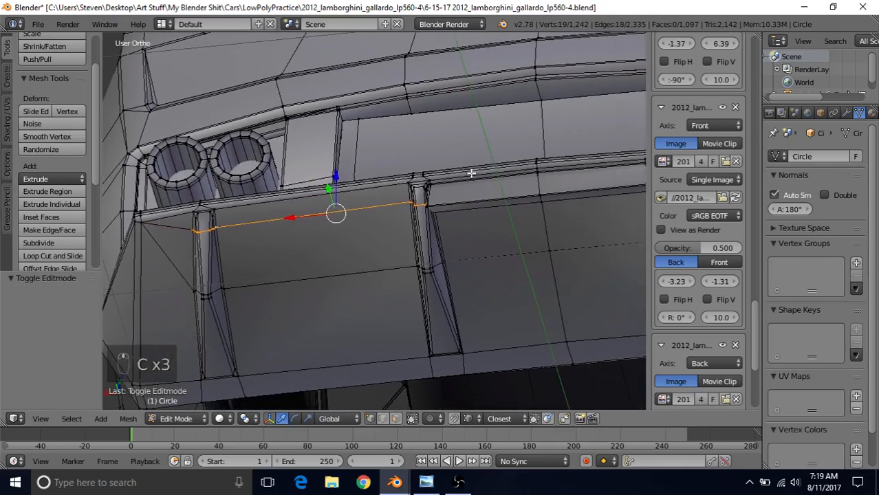
key(q)
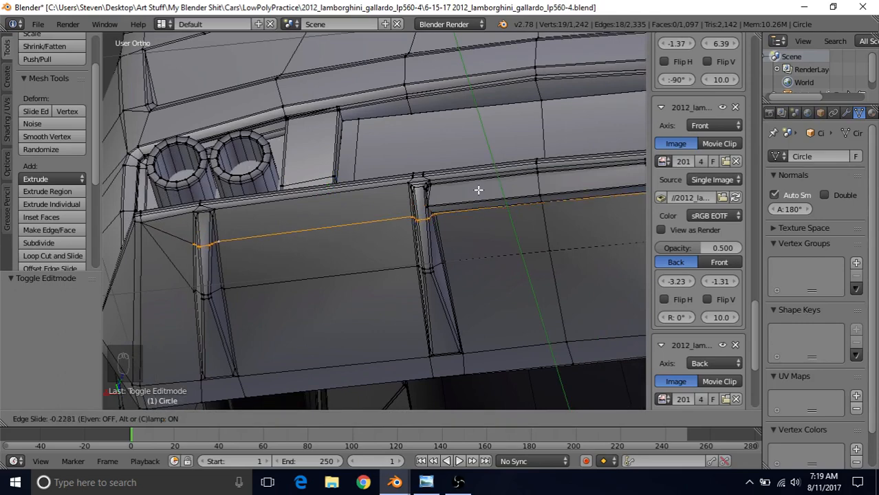
click(478, 190)
shift+middle_drag(437, 253, 351, 243)
scroll(366, 251, up, 3)
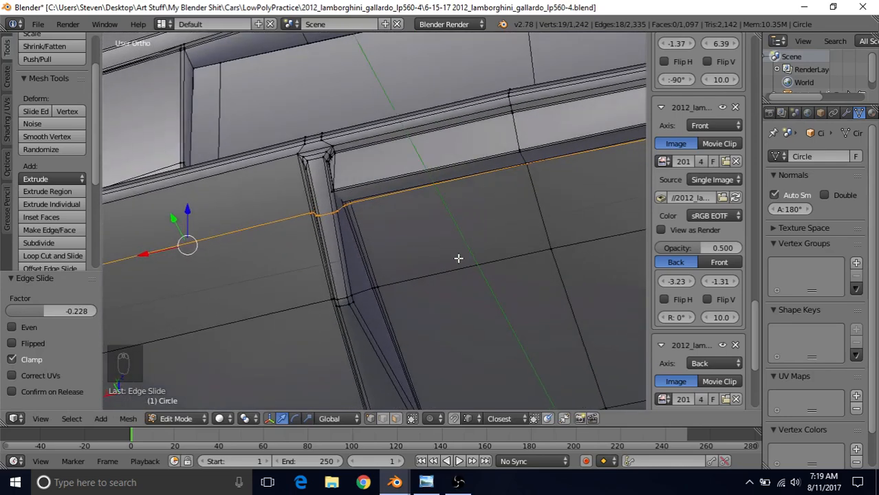
Select the three vertices down the inner edge of the centre bay's fin, extrude them, and move the copy -0.356 along X across the bay.
right_click(342, 208)
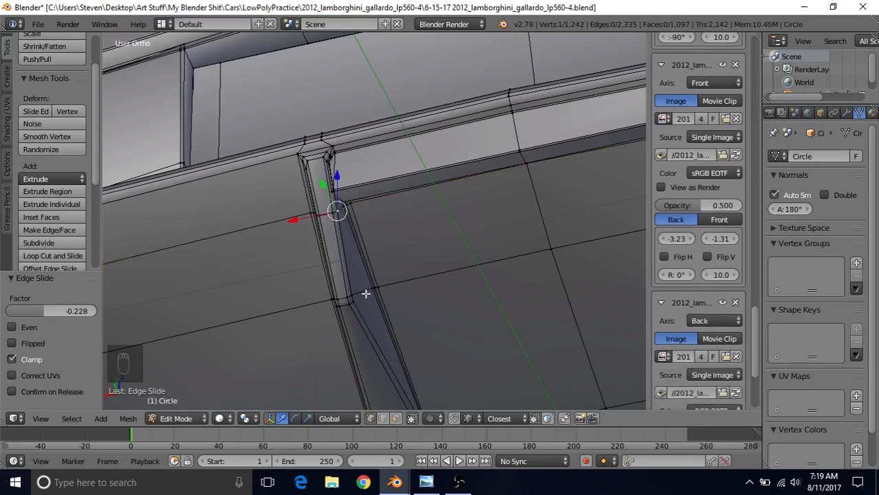
shift+middle_drag(366, 293, 334, 246)
scroll(334, 245, up, 3)
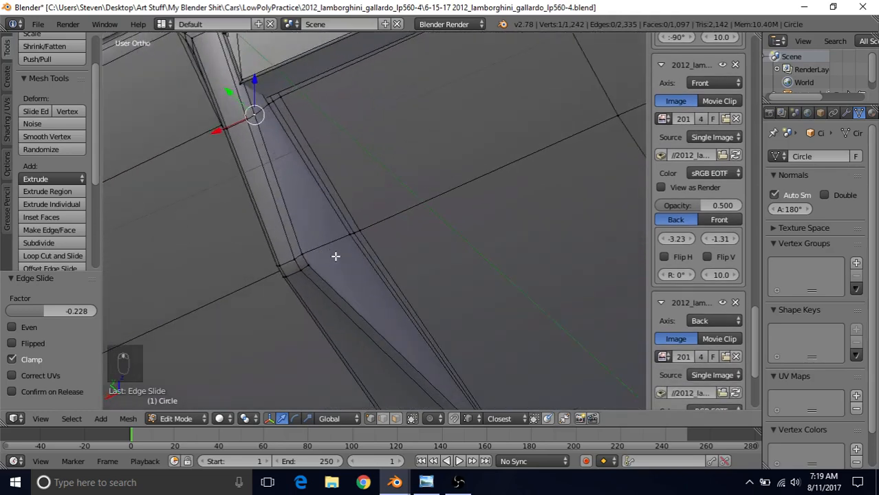
shift+right_click(341, 238)
middle_drag(467, 327, 393, 272)
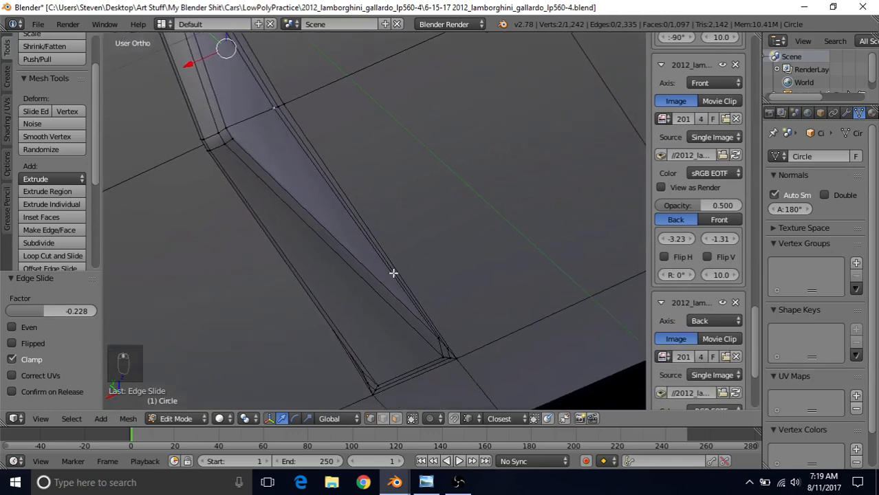
shift+right_click(432, 333)
middle_drag(396, 329, 396, 209)
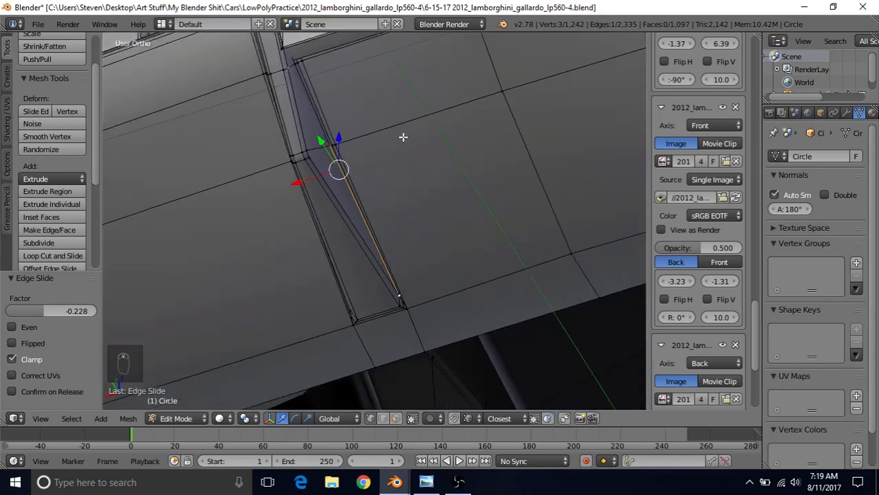
middle_drag(403, 137, 397, 213)
key(e)
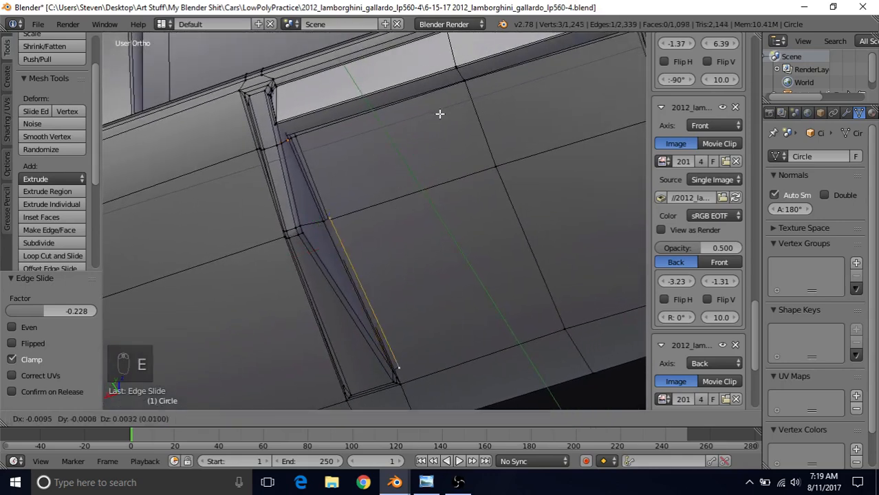
drag(293, 259, 527, 190)
middle_drag(427, 221, 400, 263)
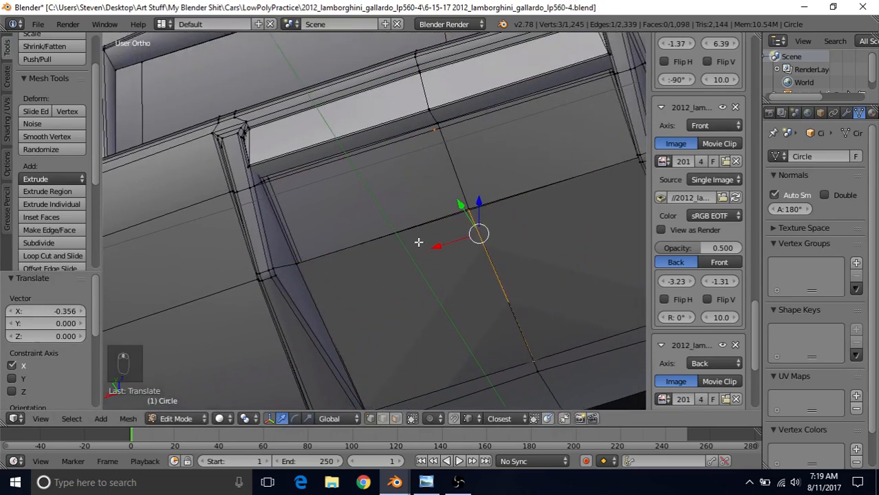
Fill a face between the upper and middle cross edges of the new centre panel and check it in object mode.
right_click(431, 226)
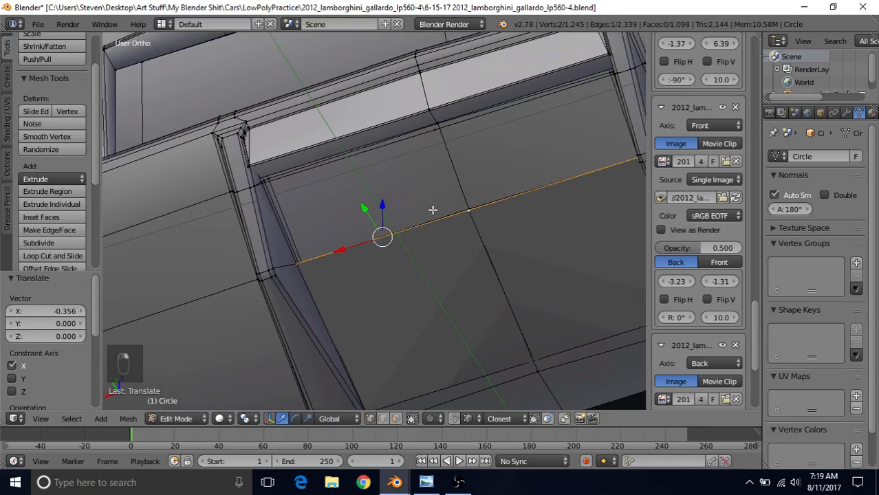
shift+right_click(369, 151)
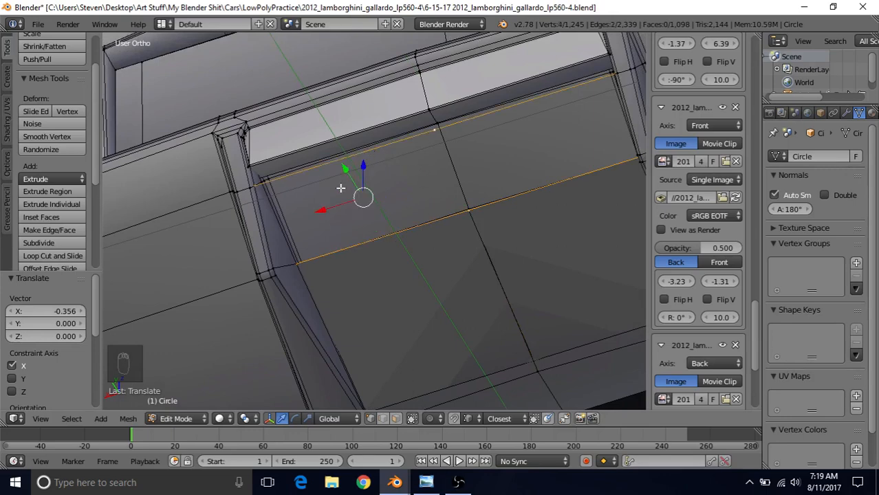
key(f)
key(Tab)
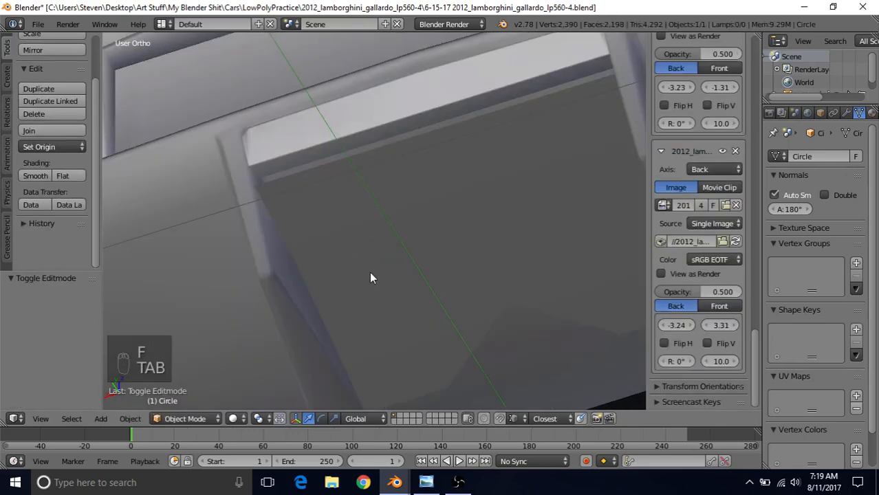
scroll(370, 274, down, 3)
scroll(370, 275, up, 2)
key(Tab)
scroll(370, 272, up, 2)
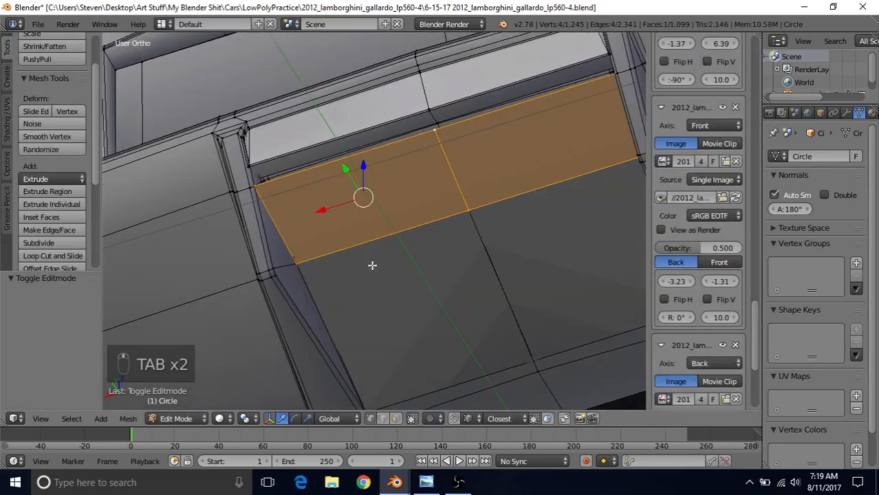
Select only the centre panel's upper edge, extrude it 0.027 up along Z, and shift it about 0.0125 along Y beneath the light strip.
ctrl+alt+right_click(340, 161)
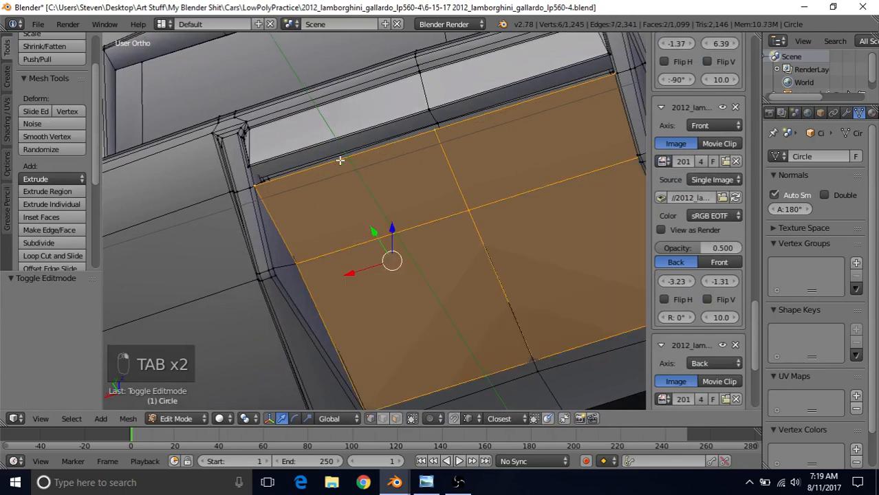
alt+right_click(340, 161)
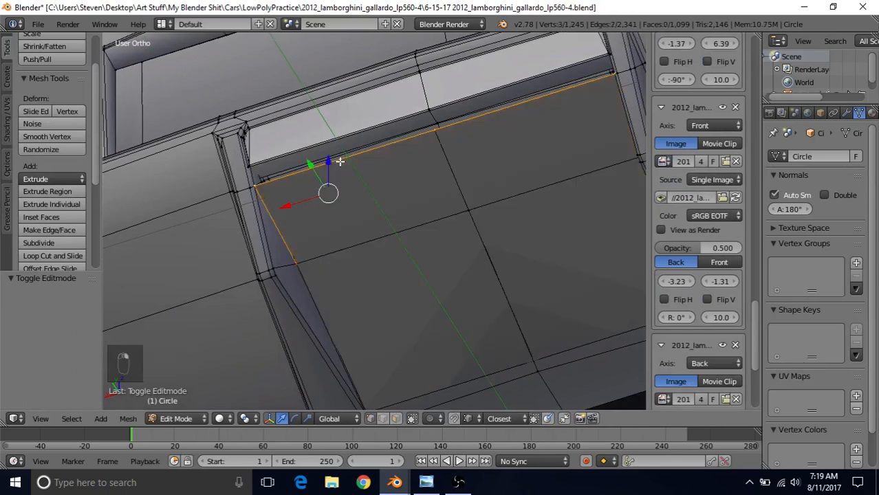
key(z)
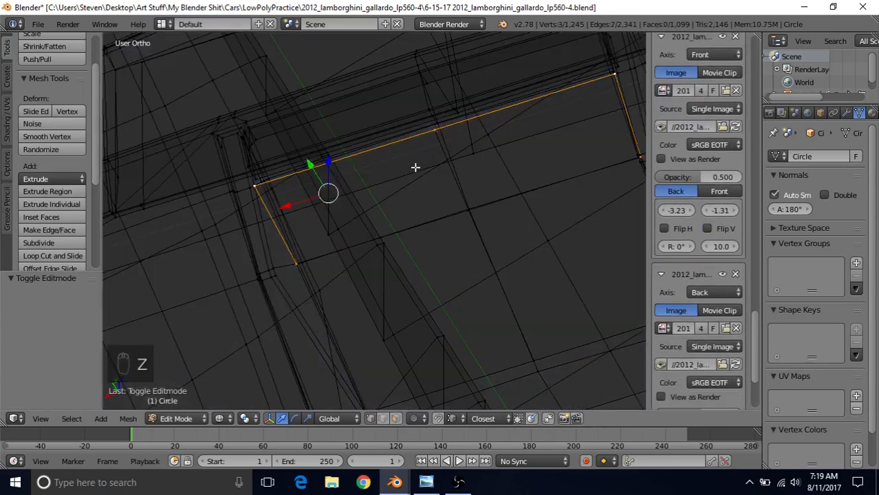
key(c)
middle_click(303, 266)
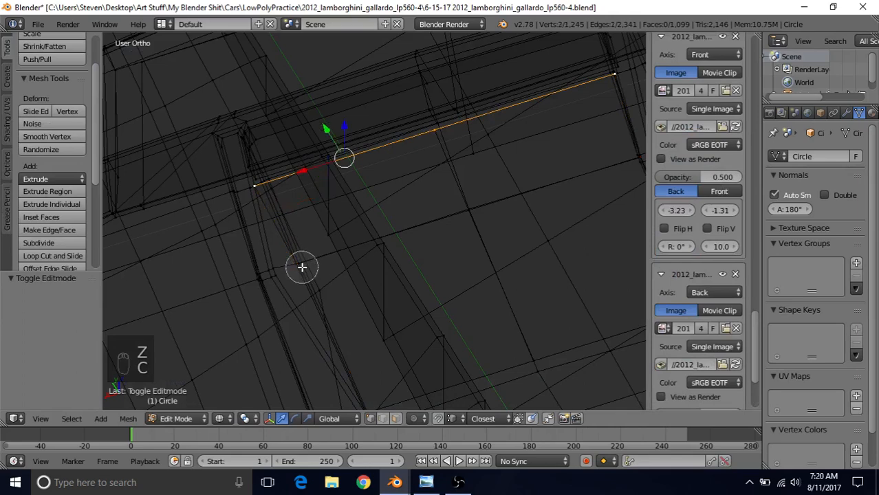
right_click(302, 266)
key(z)
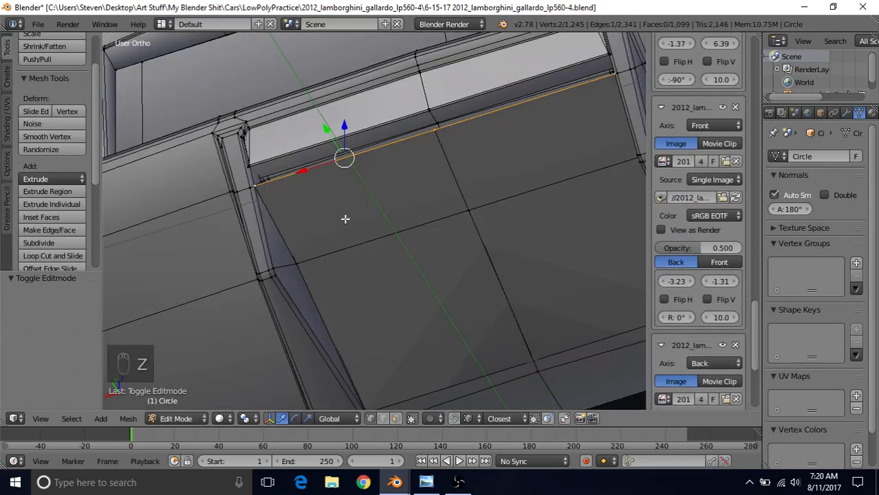
middle_drag(345, 218, 369, 147)
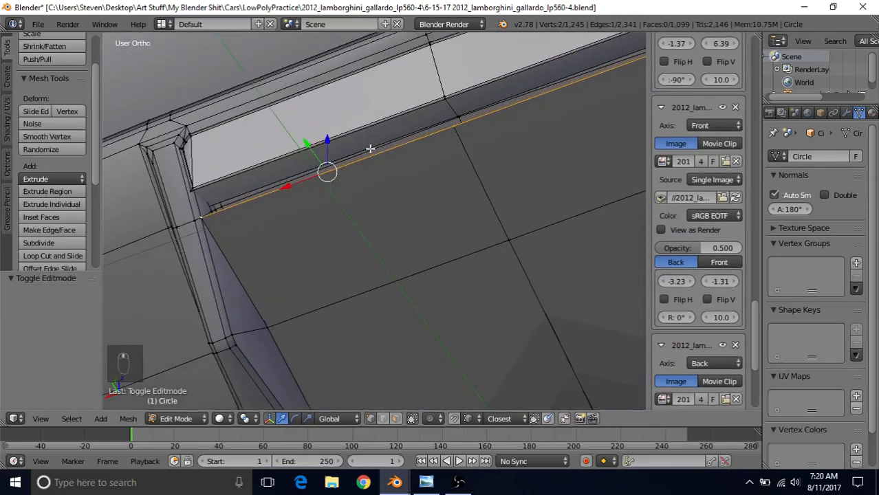
key(e)
right_click(355, 116)
middle_drag(315, 172, 310, 190)
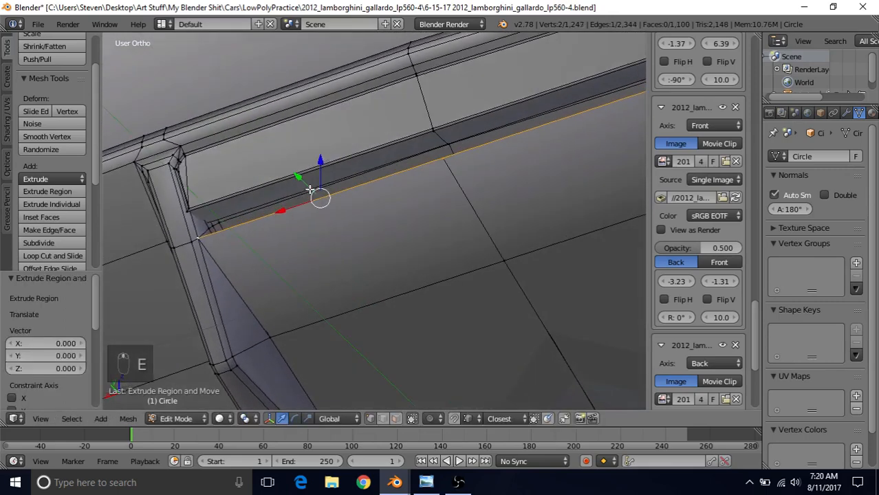
drag(322, 160, 324, 140)
key(g)
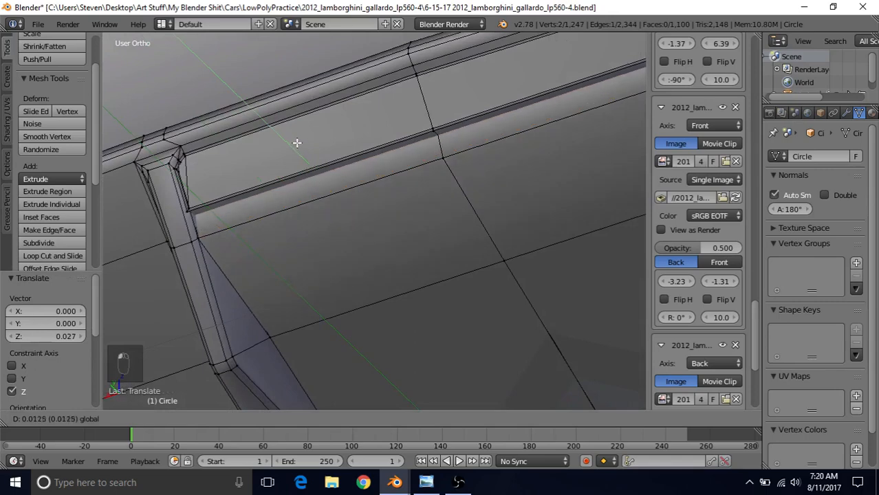
drag(297, 142, 296, 141)
Inspect the centre panel in object mode and compare it with the rear reference photo in Windows Photo Viewer, returning to Blender.
key(Tab)
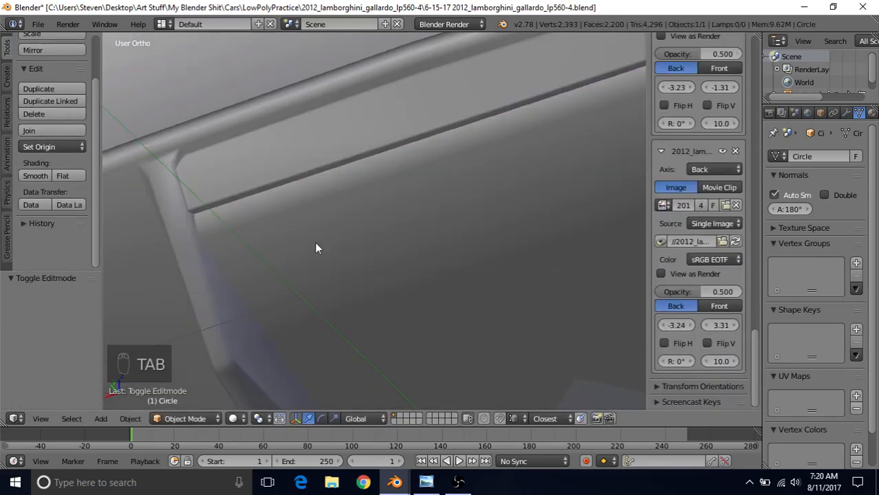
scroll(314, 242, down, 5)
middle_drag(412, 219, 437, 220)
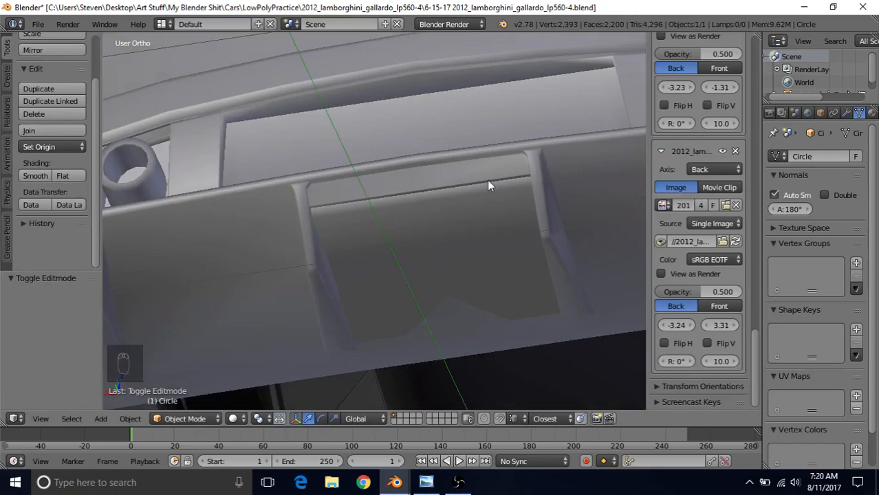
click(425, 482)
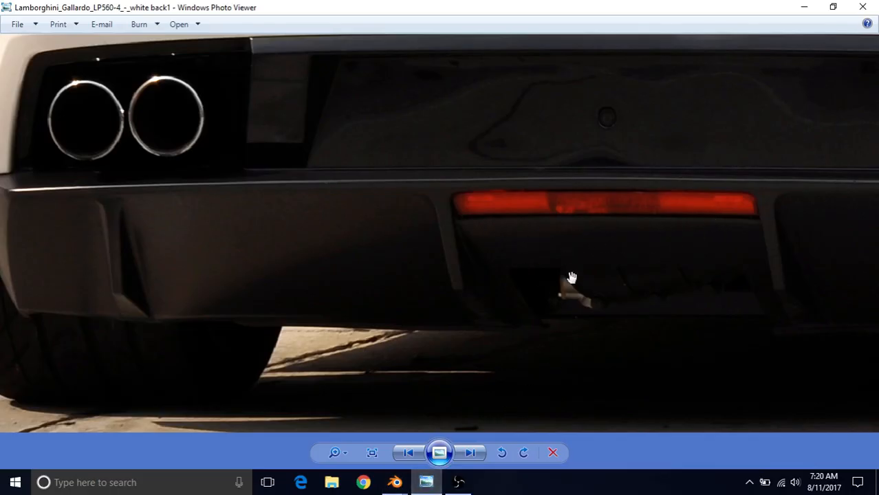
mouse_move(402, 484)
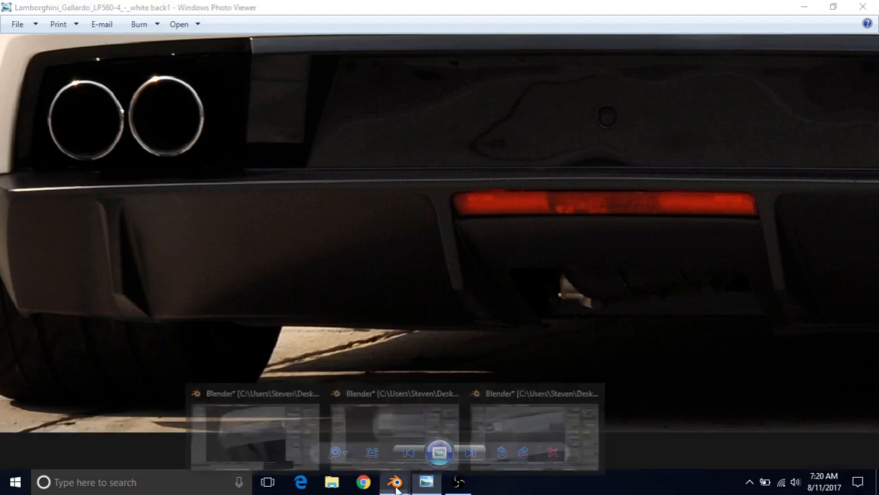
click(526, 425)
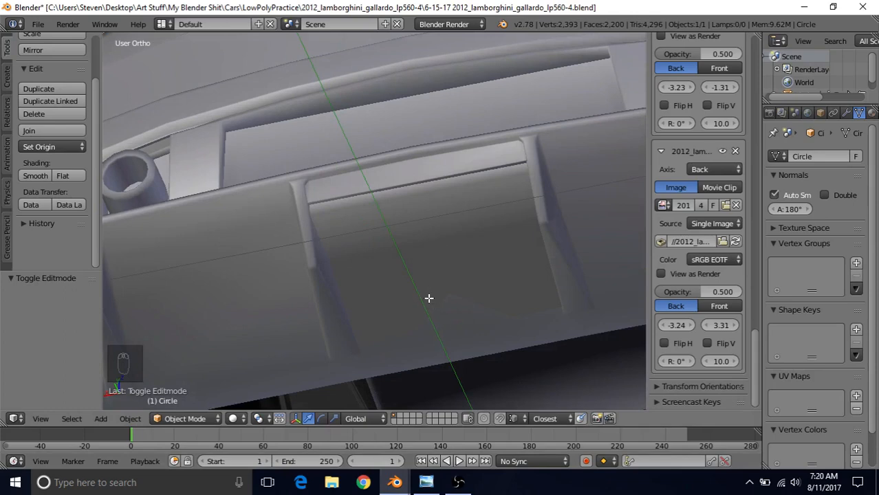
Isolate the centre vertex of the panel's lower edge, leaving out the corner vertex, and lower it slightly along Z.
key(Tab)
scroll(447, 255, up, 3)
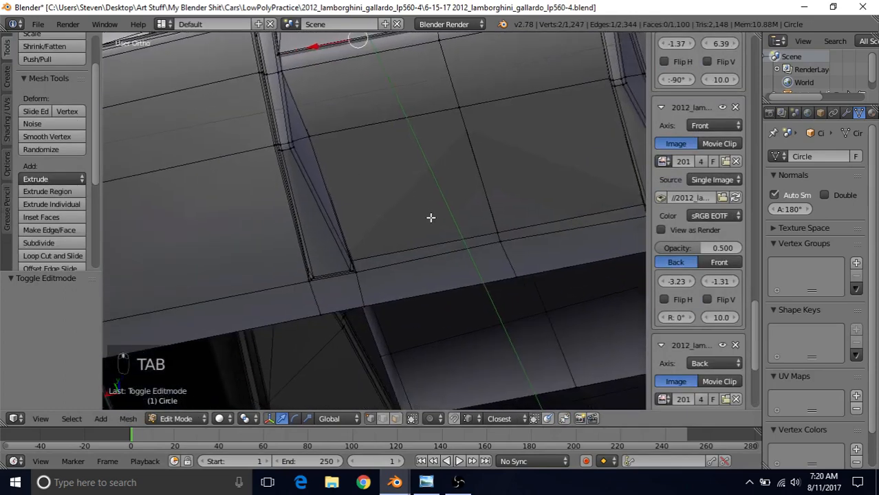
right_click(424, 244)
key(z)
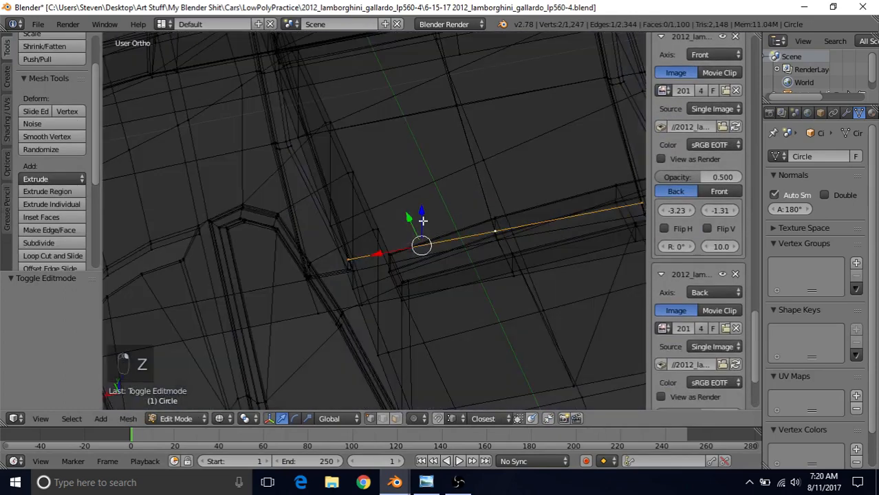
key(c)
middle_click(354, 259)
right_click(354, 260)
key(z)
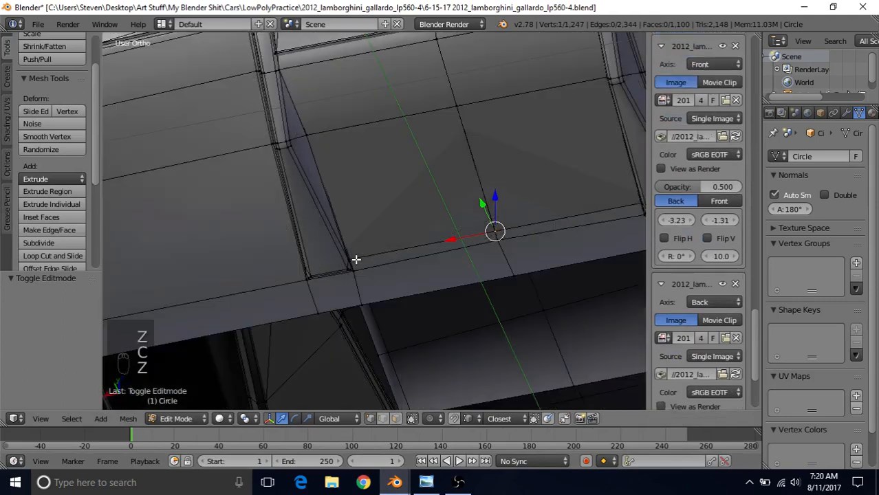
key(z)
key(c)
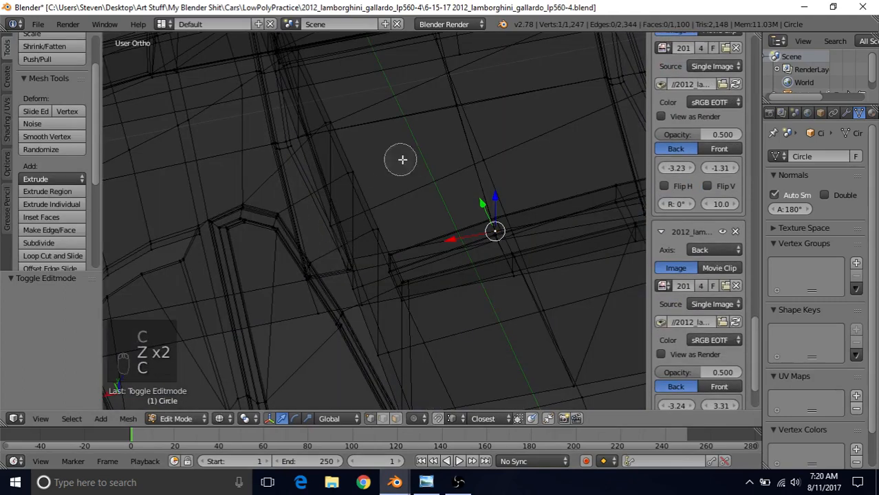
right_click(364, 244)
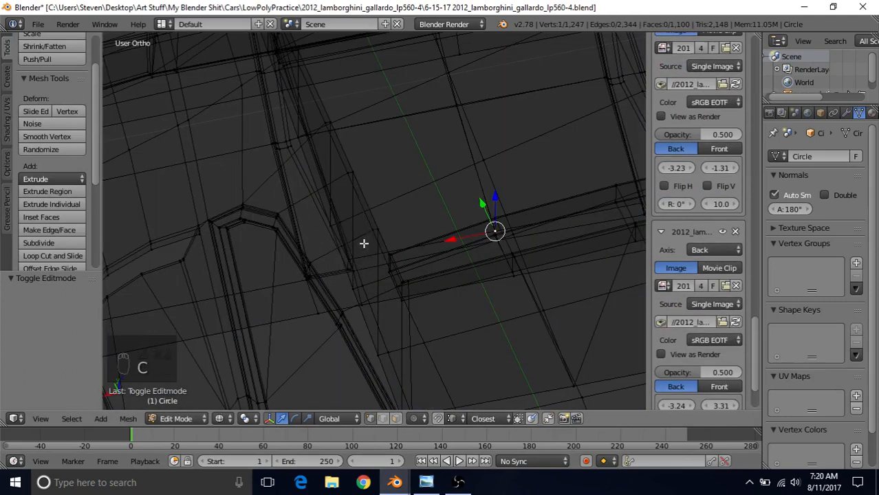
key(z)
drag(497, 196, 498, 198)
Examine the diffuser and its centre panel from below in object mode.
key(Tab)
scroll(469, 246, down, 6)
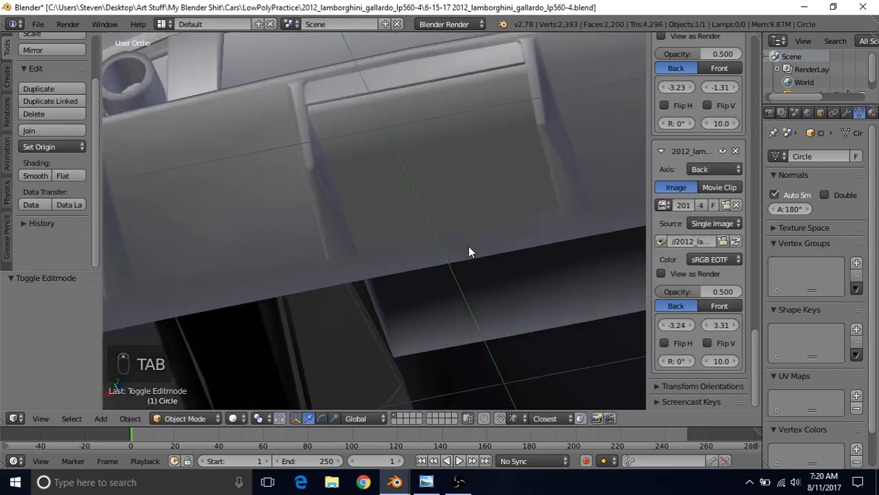
middle_drag(469, 246, 499, 126)
scroll(499, 131, up, 6)
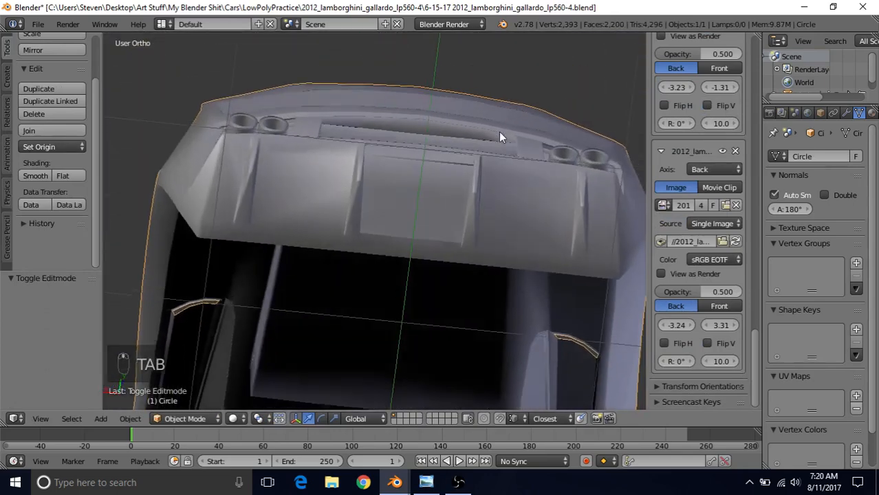
Extrude the centre panel's lower edge and move it -0.014 along Y and -0.003 along Z toward the diffuser's bottom border.
key(Tab)
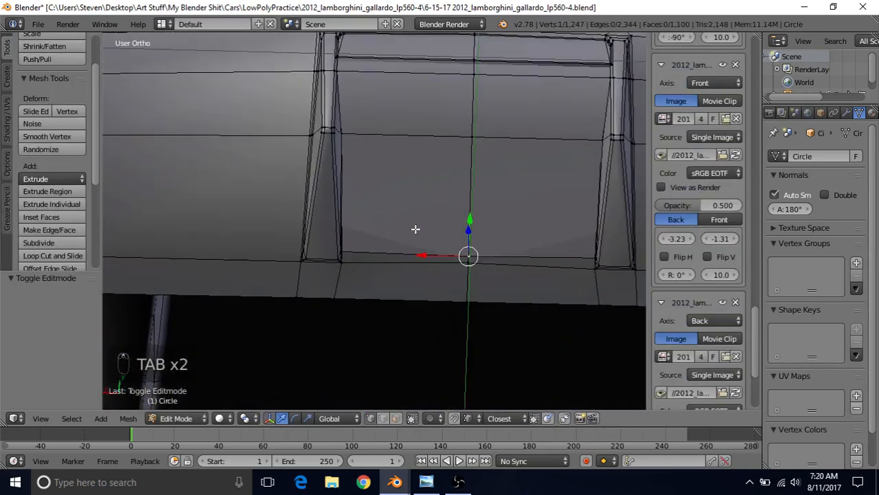
right_click(402, 255)
shift+middle_drag(458, 206, 460, 182)
scroll(451, 199, up, 3)
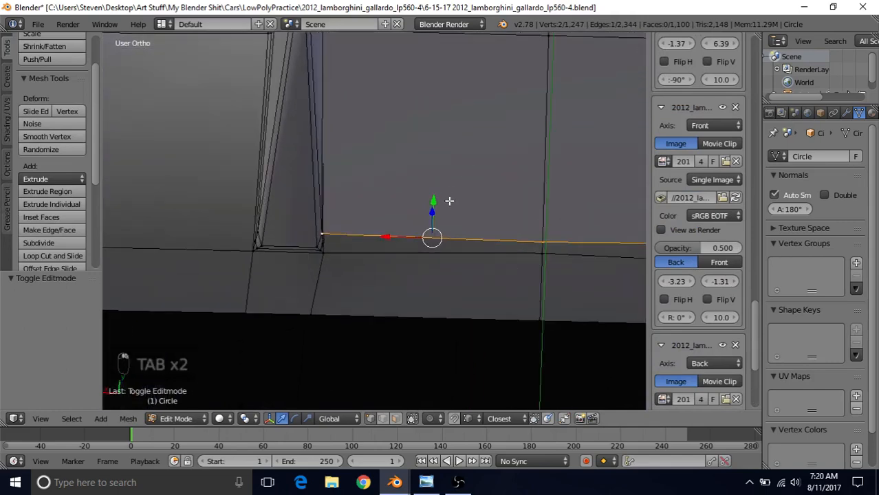
key(e)
right_click(467, 176)
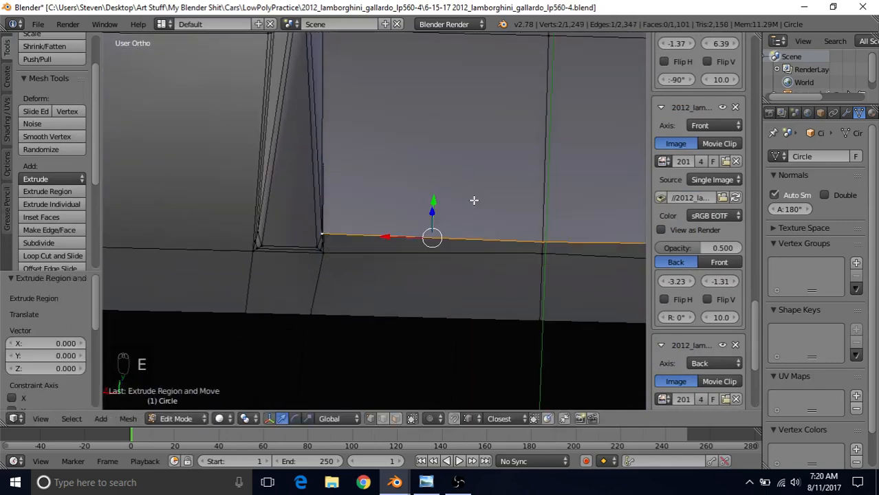
key(g)
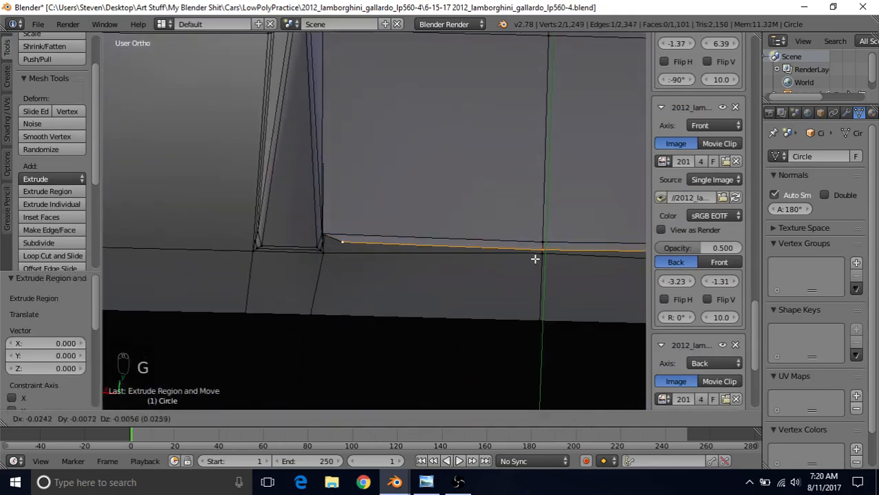
click(538, 256)
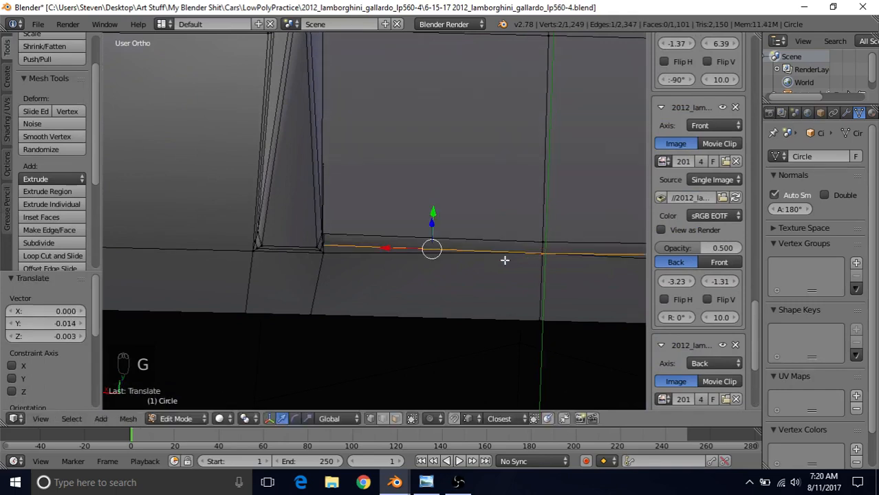
Isolate the corner vertex of the panel's lower edge beside the fin and move it -0.002 along X, -0.008 along Y and -0.005 along Z.
shift+middle_drag(504, 259, 524, 212)
key(z)
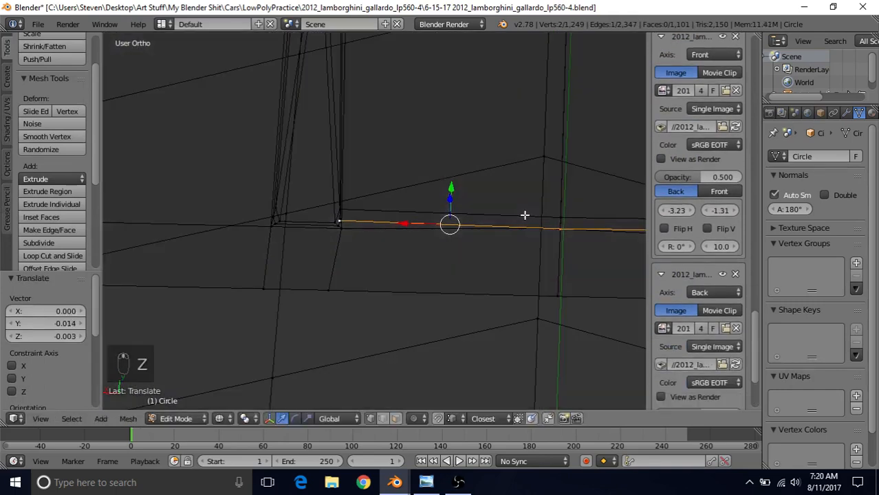
key(c)
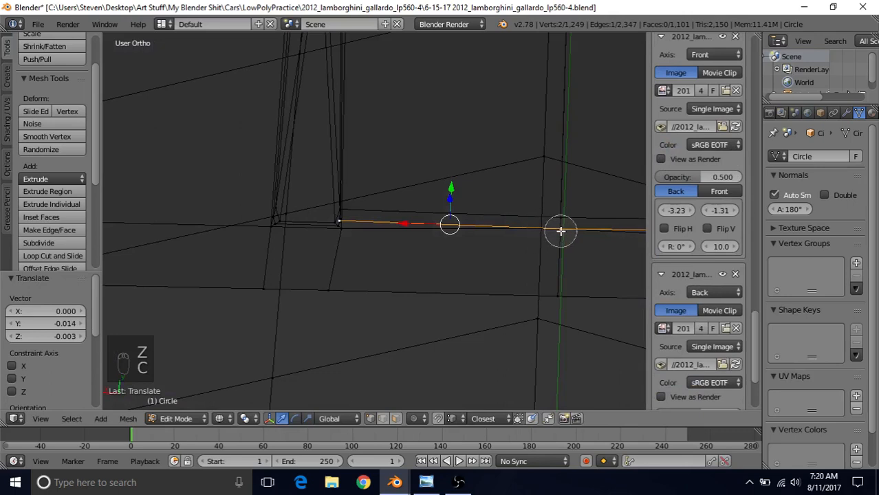
middle_click(561, 231)
right_click(489, 204)
shift+middle_drag(420, 207, 458, 187)
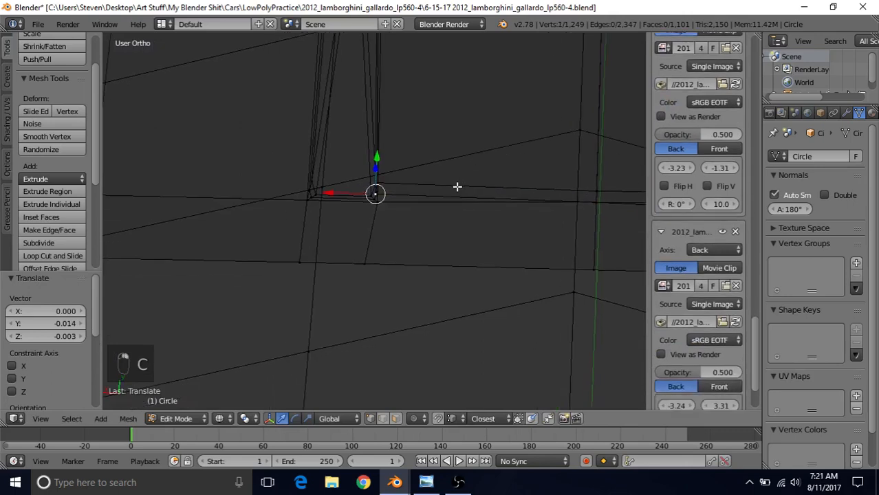
scroll(440, 193, up, 2)
key(g)
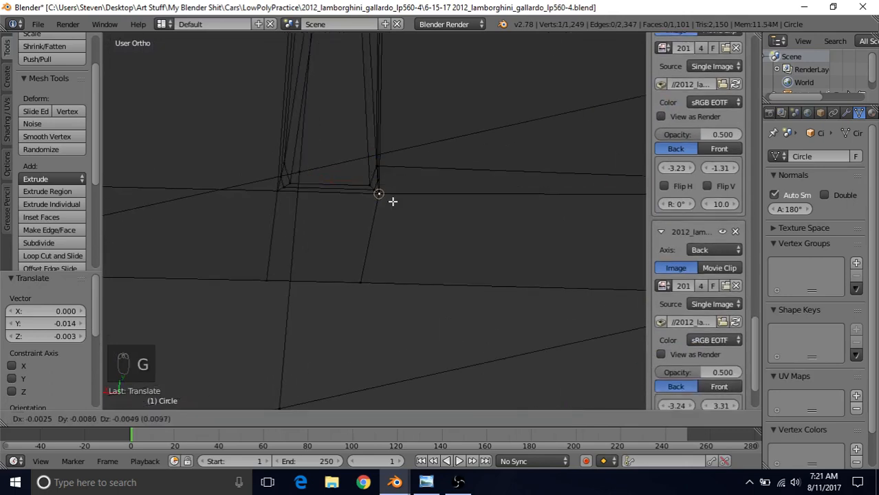
click(392, 201)
key(z)
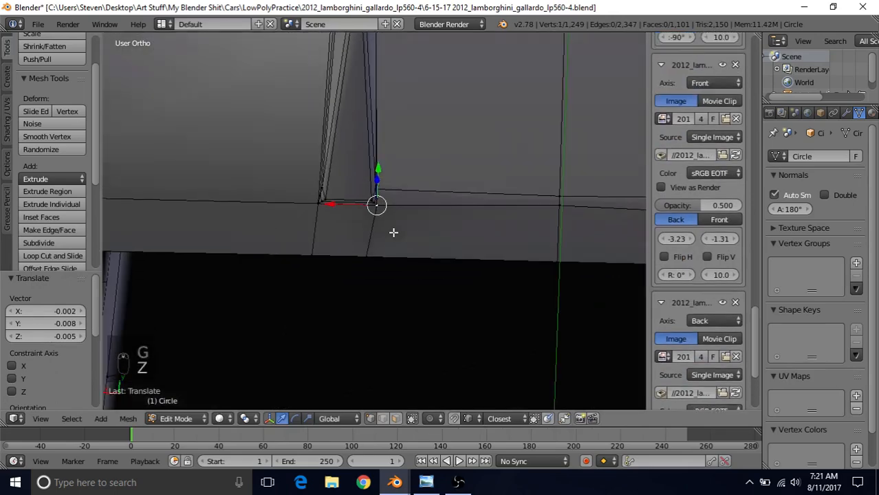
key(Tab)
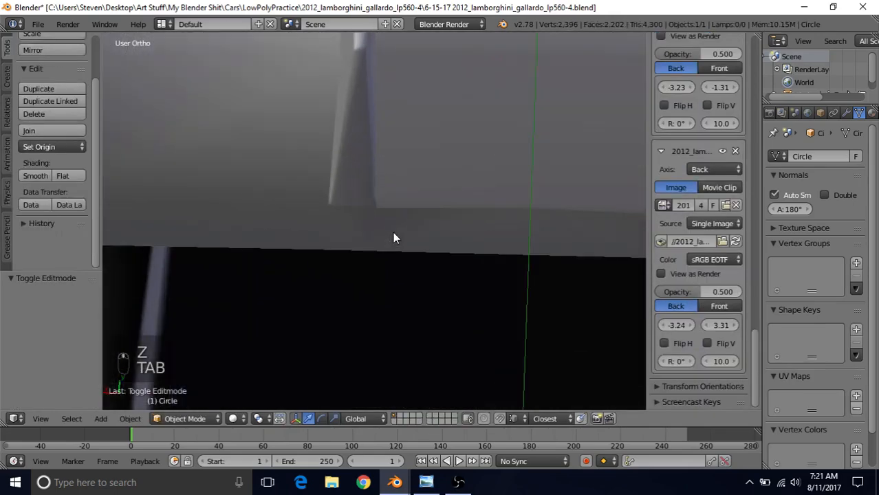
key(Tab)
Select both vertices at the centre of the panel's lower edge, shift them along Y toward the bottom border, and check the shape in object mode.
click(528, 207)
key(z)
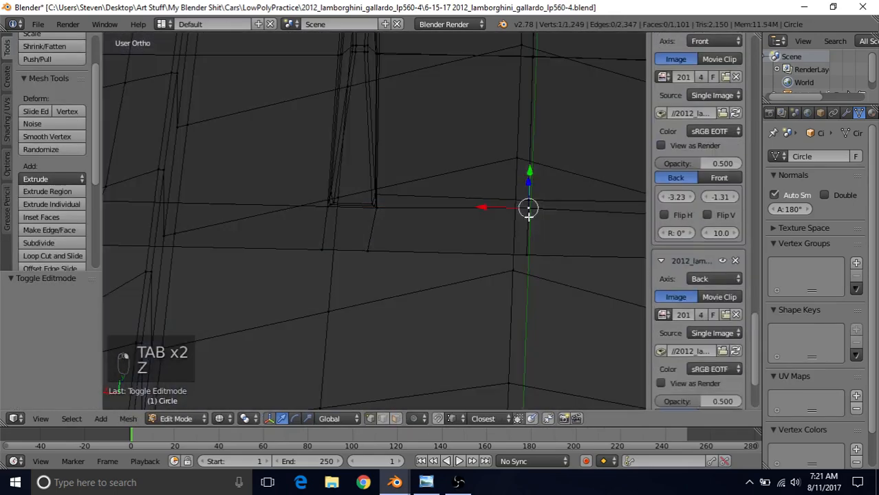
key(c)
click(528, 220)
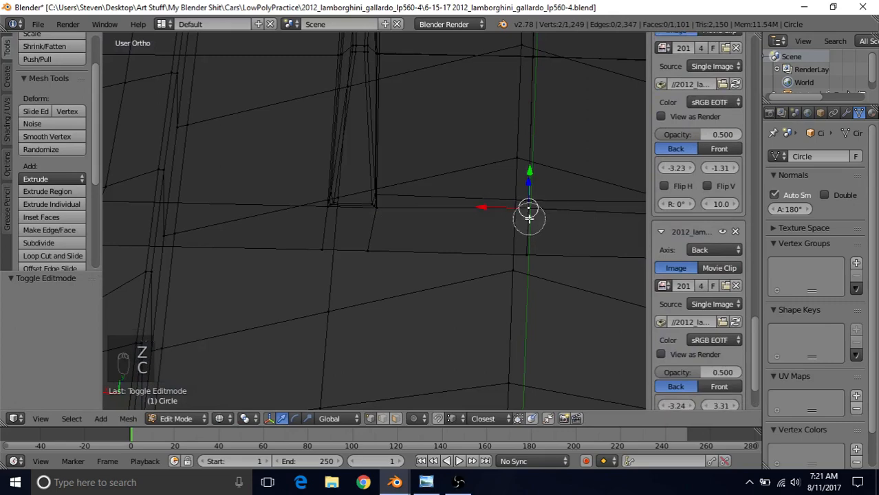
right_click(528, 218)
key(z)
key(z)
shift+right_click(525, 220)
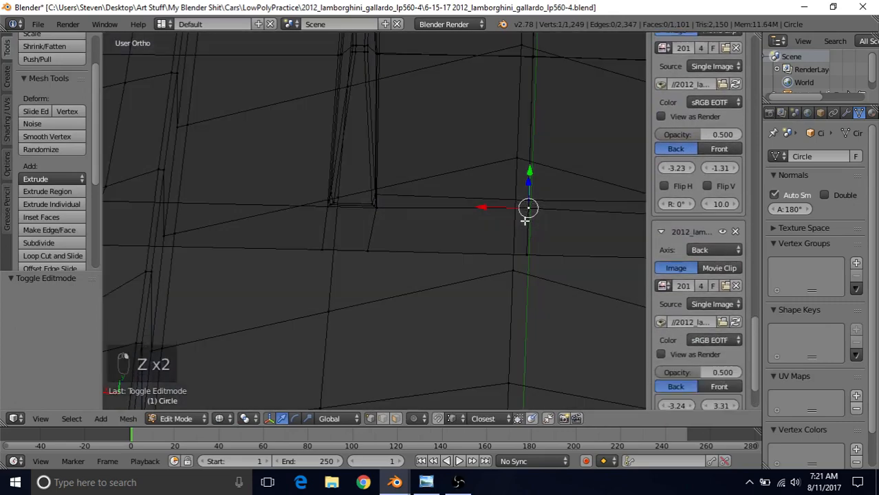
key(c)
click(528, 220)
right_click(528, 218)
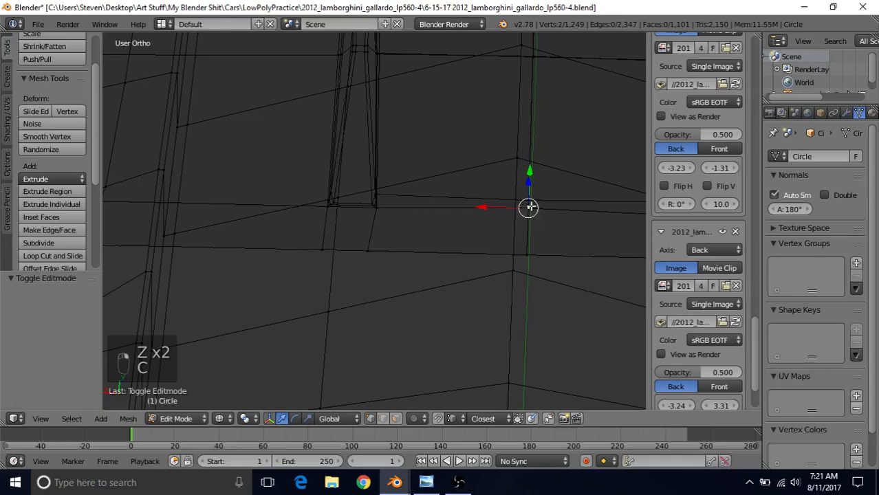
scroll(481, 147, up, 1)
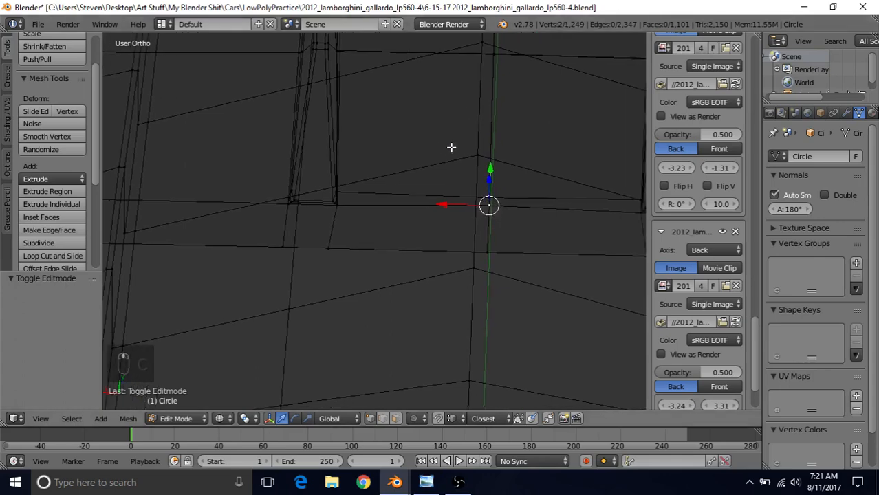
key(z)
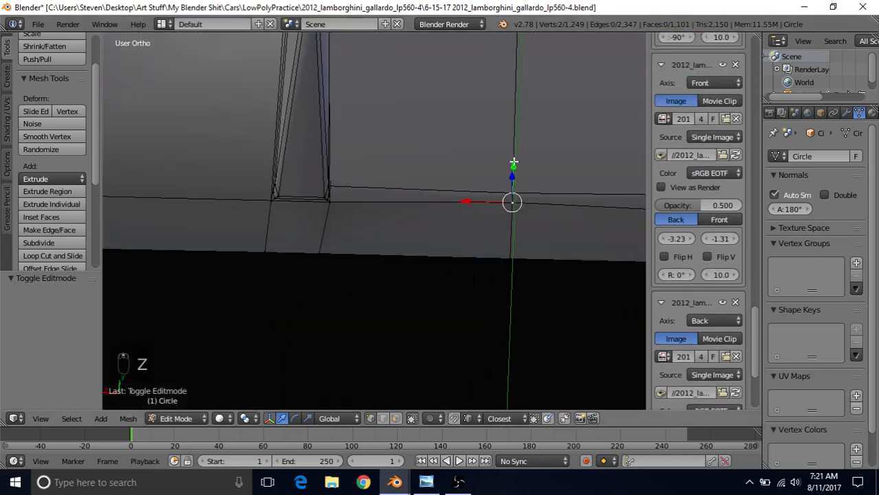
middle_drag(513, 163, 500, 131)
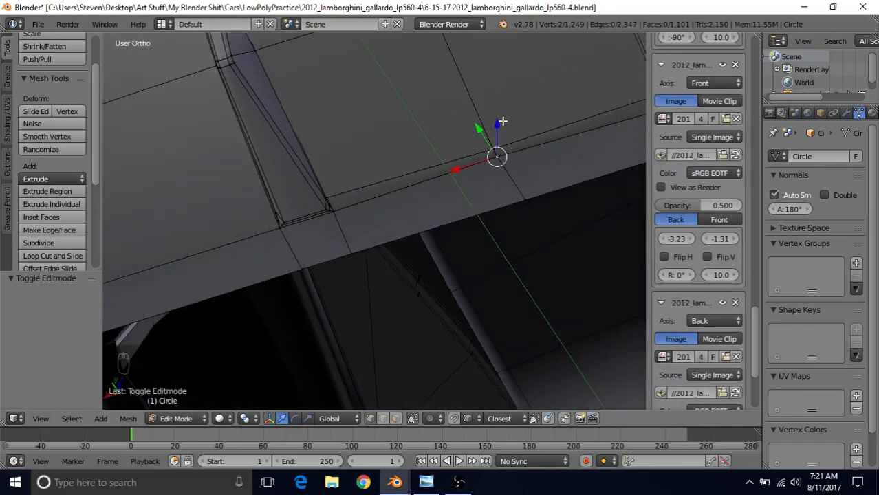
key(g)
key(z)
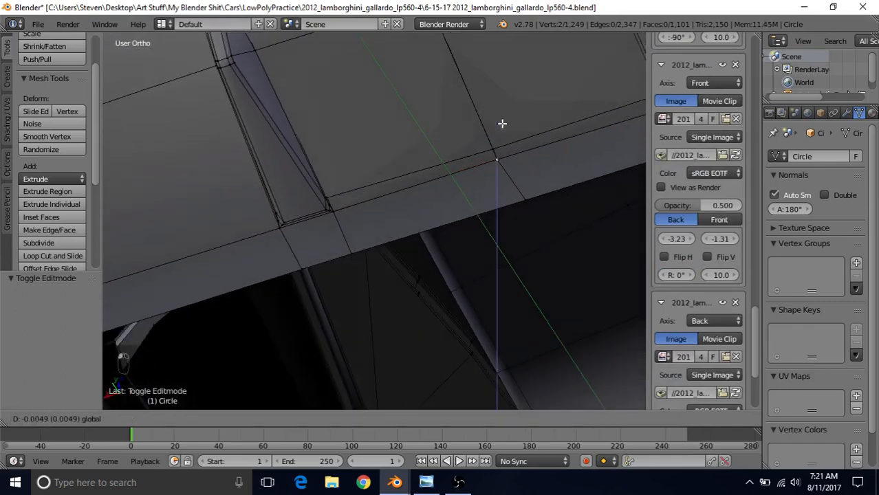
click(502, 123)
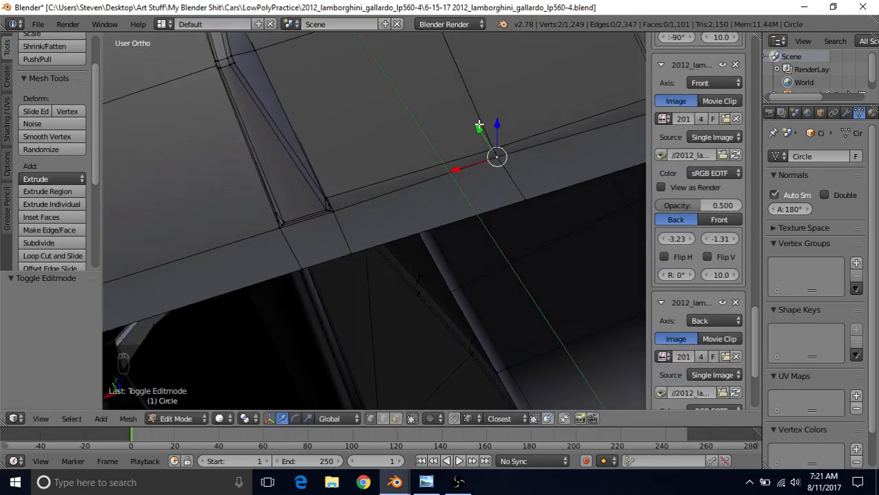
drag(479, 126, 484, 130)
mouse_move(485, 136)
middle_down()
mouse_move(465, 163)
mouse_move(491, 126)
middle_up()
key(Tab)
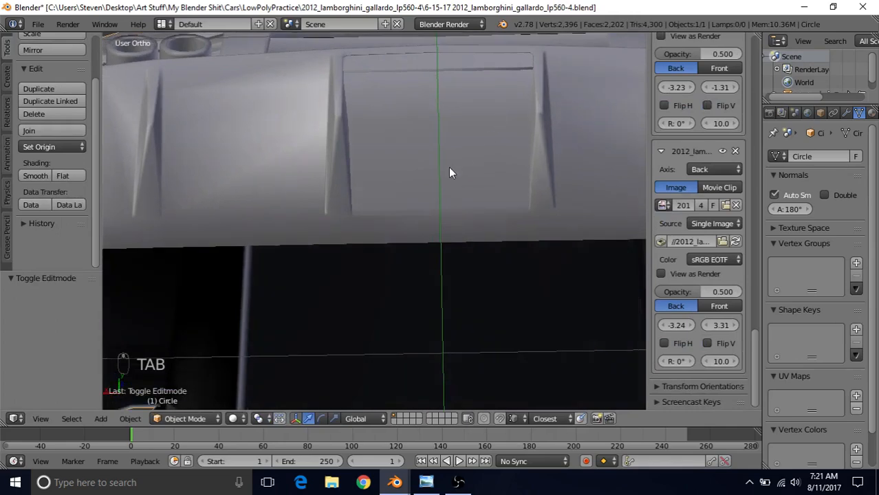
key(Tab)
Extrude the centre panel's lower edge and move it -0.083 along Y to the diffuser's bottom border.
shift+middle_drag(449, 172, 385, 188)
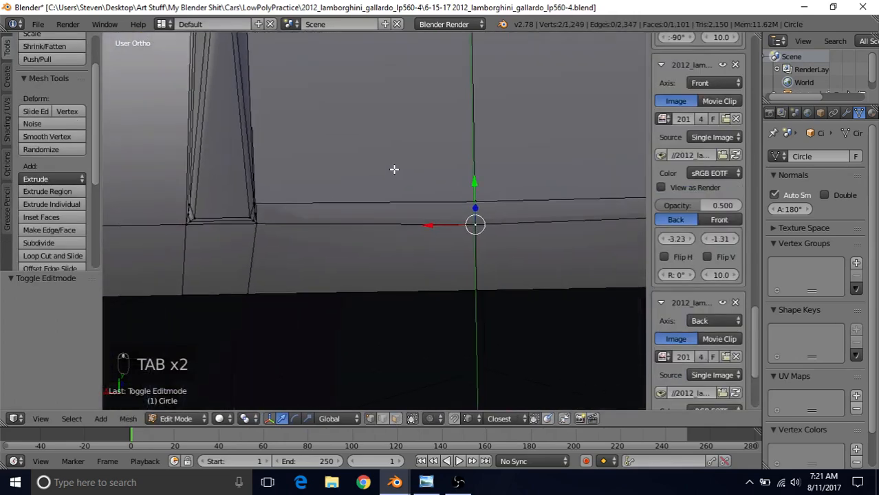
right_click(376, 219)
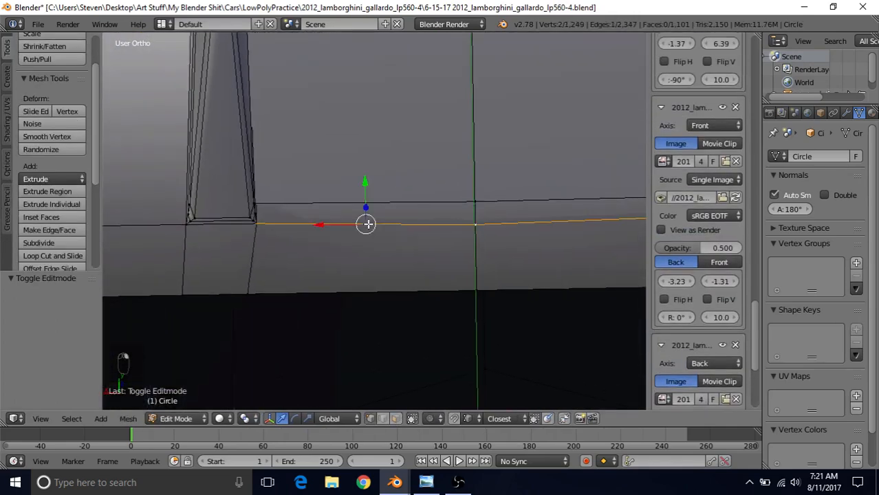
key(z)
key(z)
middle_drag(366, 207, 343, 228)
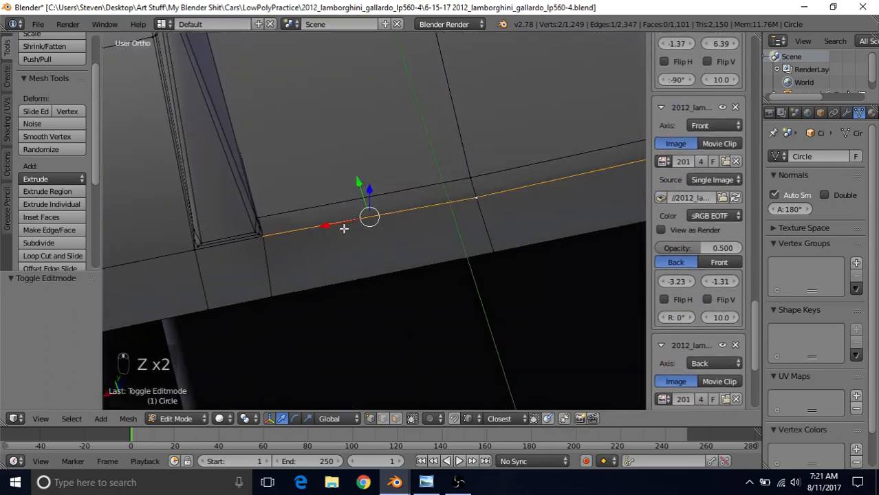
mouse_move(371, 187)
mouse_down()
mouse_move(372, 195)
mouse_move(380, 161)
mouse_move(374, 220)
mouse_move(403, 181)
mouse_up()
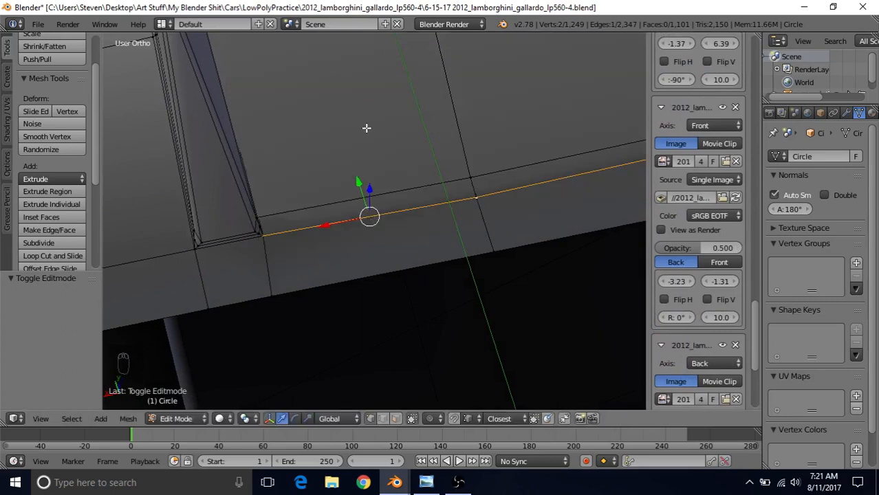
middle_drag(366, 128, 372, 65)
scroll(382, 200, up, 5)
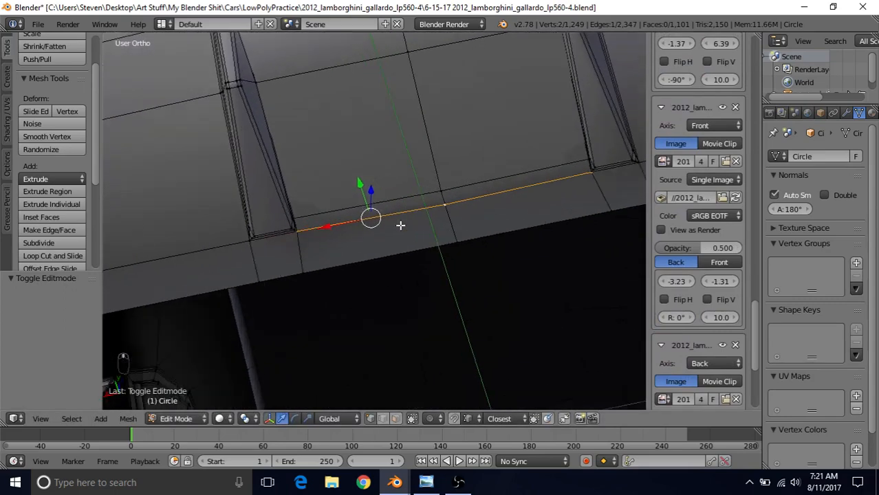
shift+middle_drag(420, 207, 386, 177)
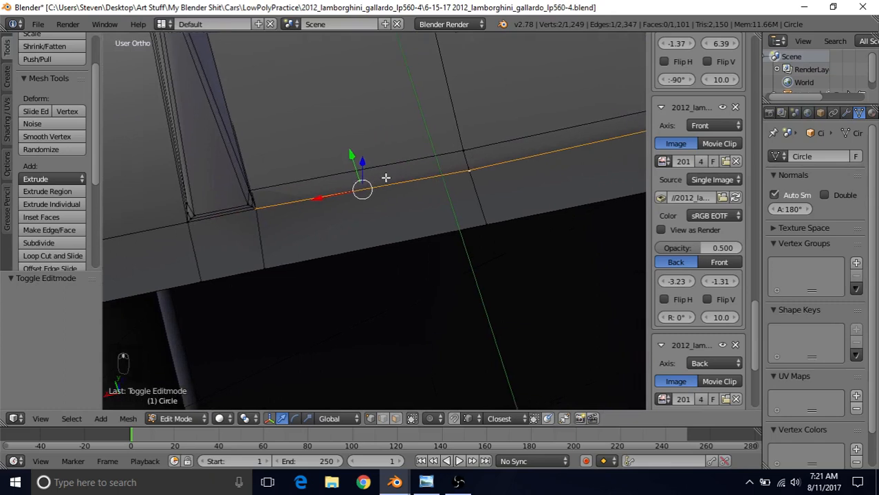
key(e)
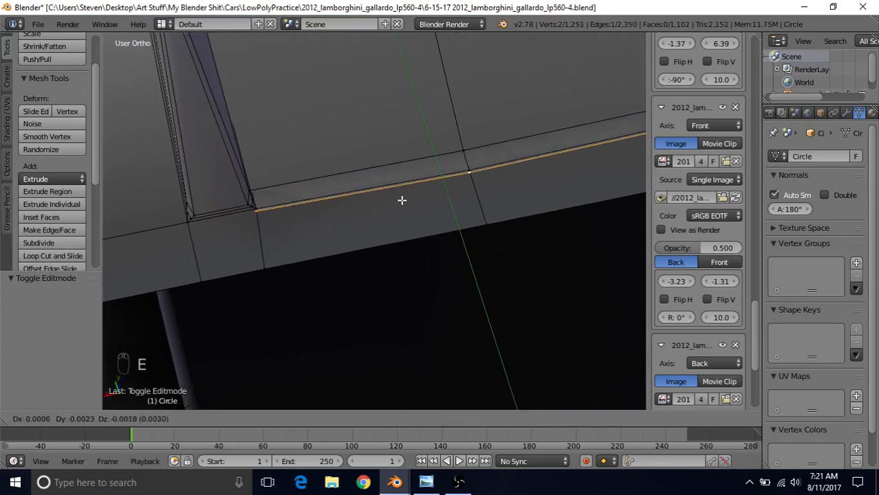
click(412, 197)
key(g)
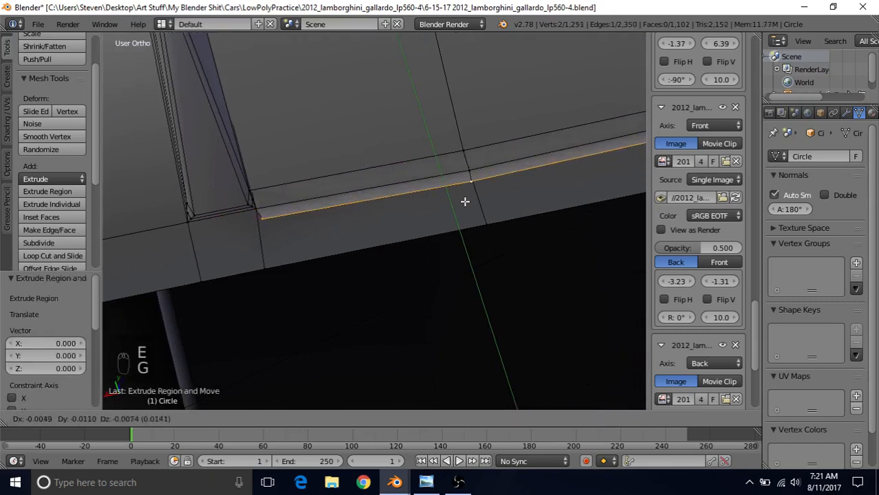
click(488, 223)
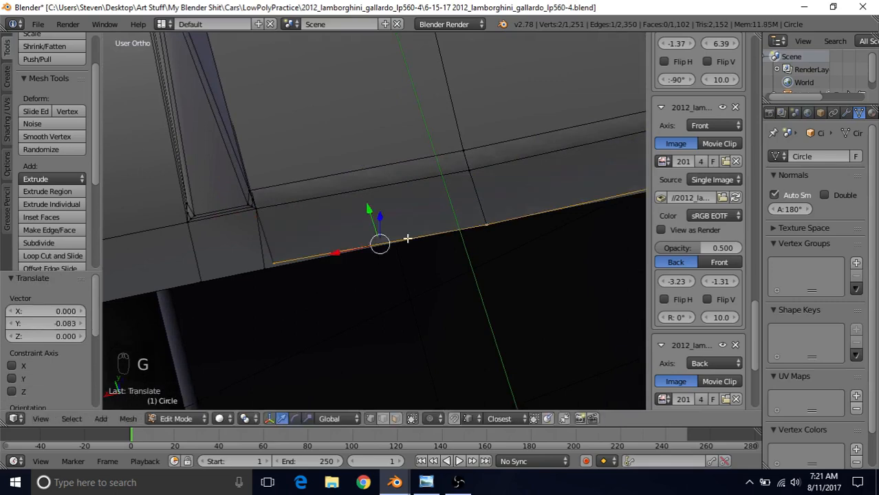
Slide the bottom-border vertex below the fin's inner corner along its edge by a factor of 0.029.
right_click(265, 268)
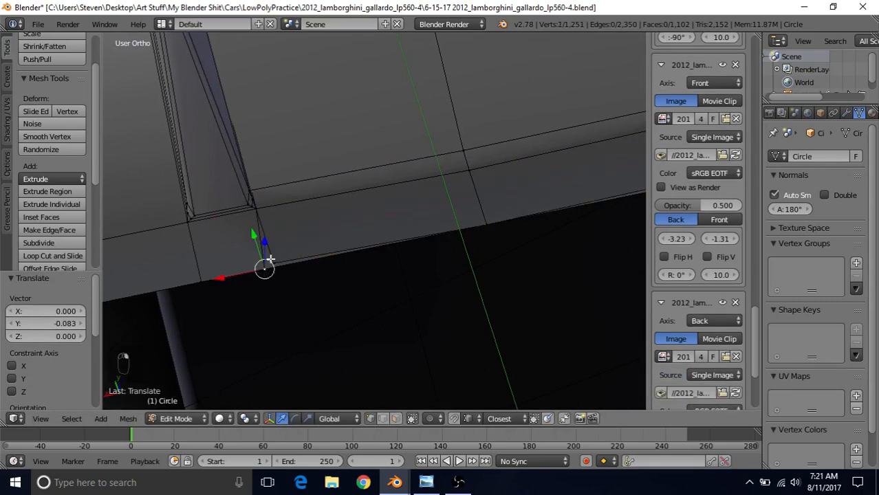
key(g)
key(g)
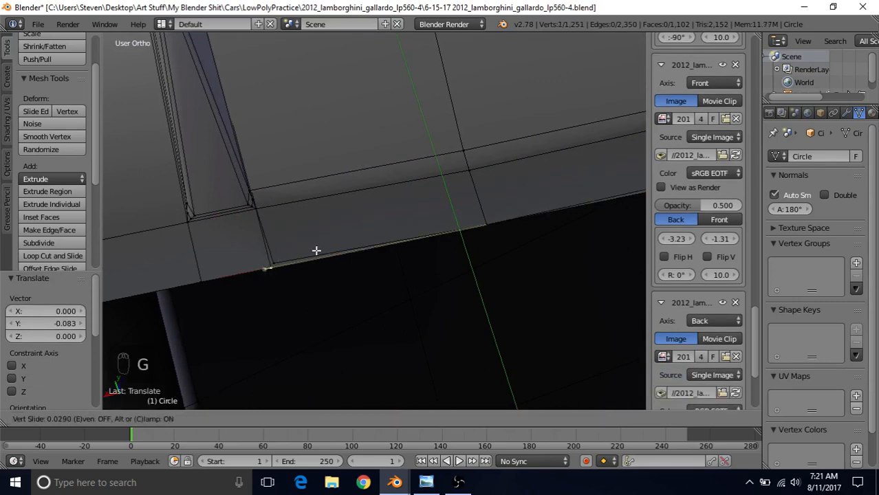
click(316, 250)
Move the extruded strip's corner vertex 0.004 along X and -0.006 along Y to meet the neighbouring border vertex.
right_click(280, 257)
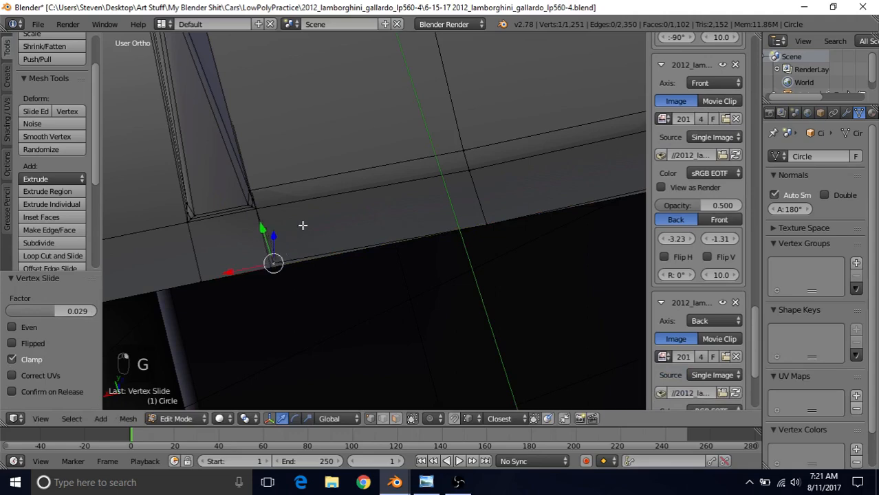
key(g)
click(272, 269)
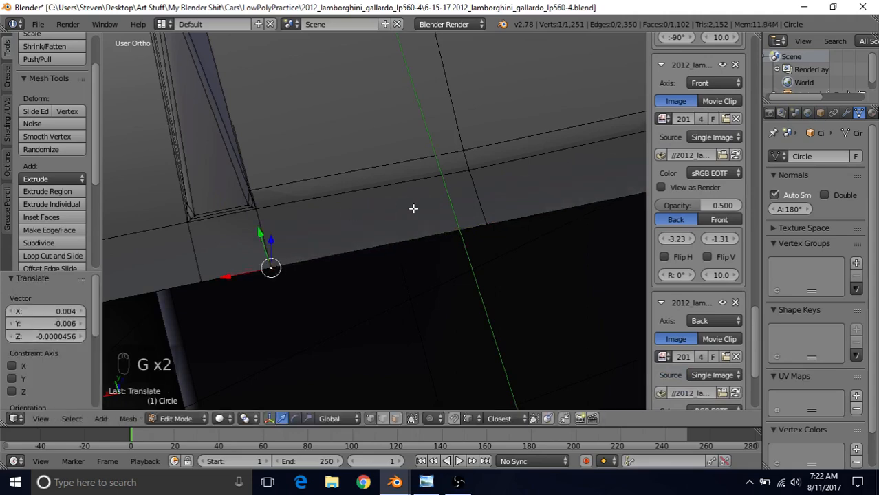
Examine the extended centre panel and its transition into the diffuser's bottom border from below in object mode.
scroll(417, 208, down, 2)
key(Tab)
scroll(359, 219, down, 5)
middle_drag(354, 203, 380, 122)
scroll(343, 222, up, 5)
key(Tab)
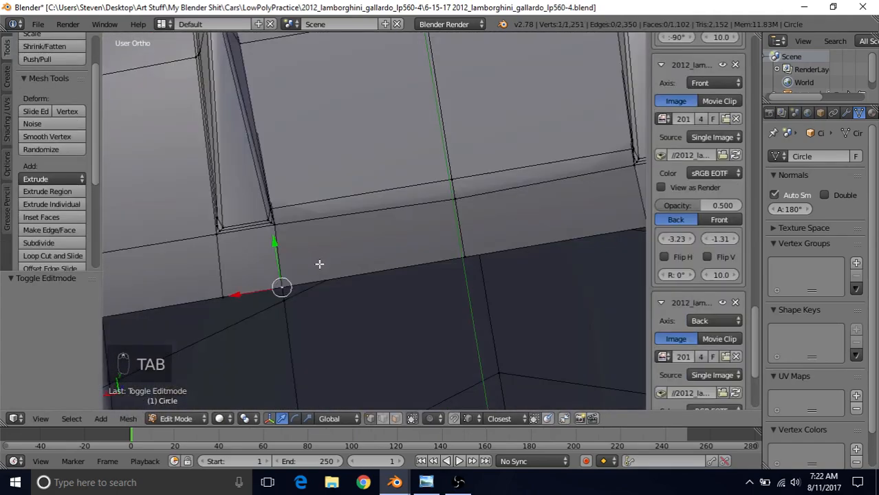
key(Tab)
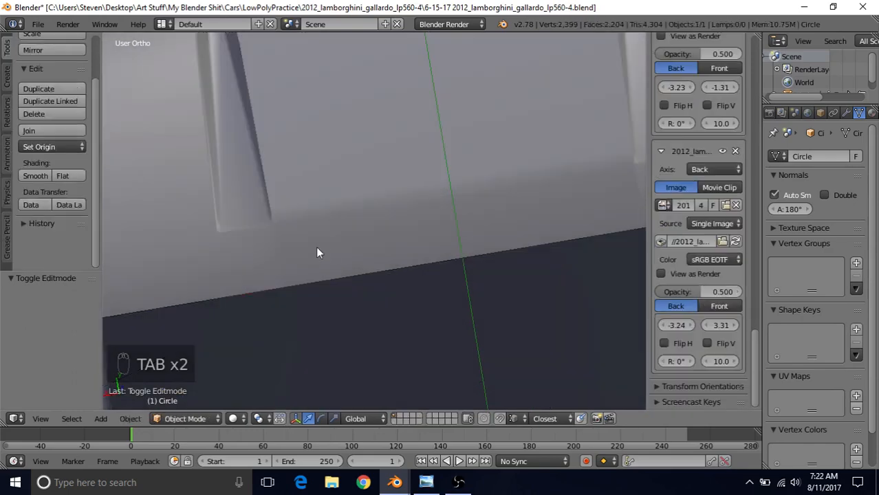
scroll(326, 249, down, 5)
middle_drag(420, 148, 416, 180)
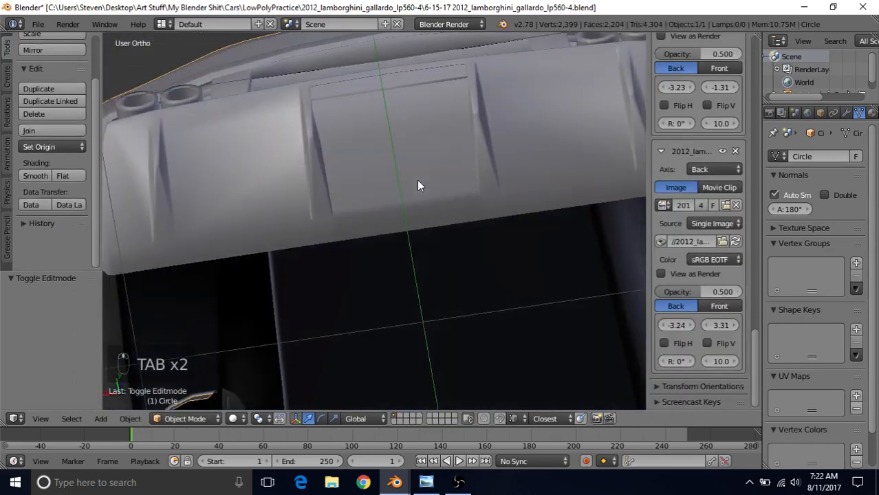
scroll(417, 180, up, 4)
Undo the strip's last vertex adjustments, try deleting its bottom-border edge vertices, and inspect the bare transition below the centre panel.
key(Tab)
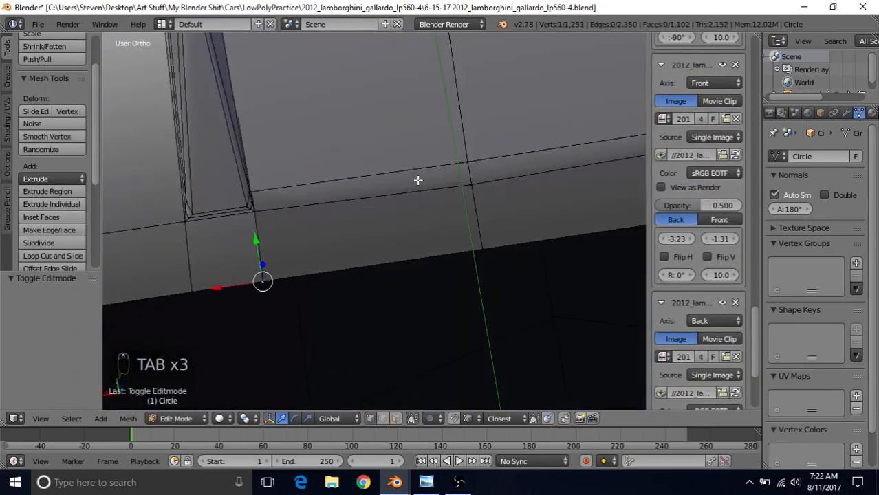
key(ctrl+z)
key(ctrl+z)
key(ctrl+z)
key(ctrl+z)
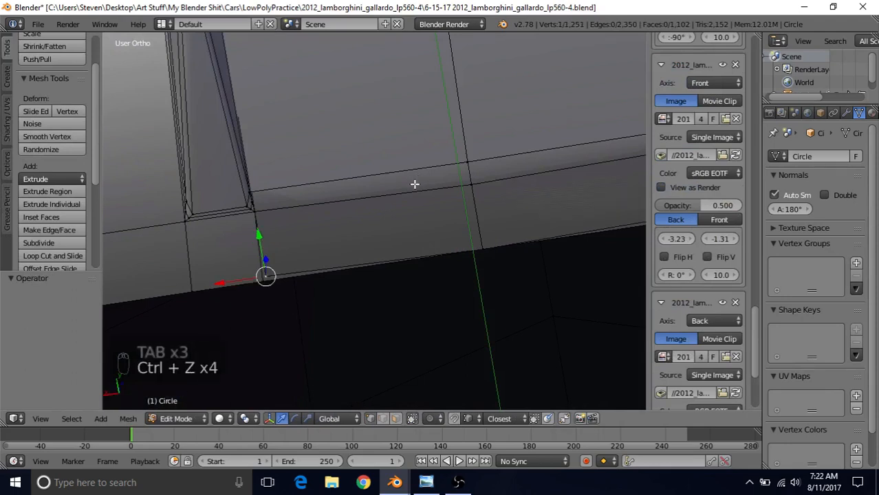
right_click(312, 266)
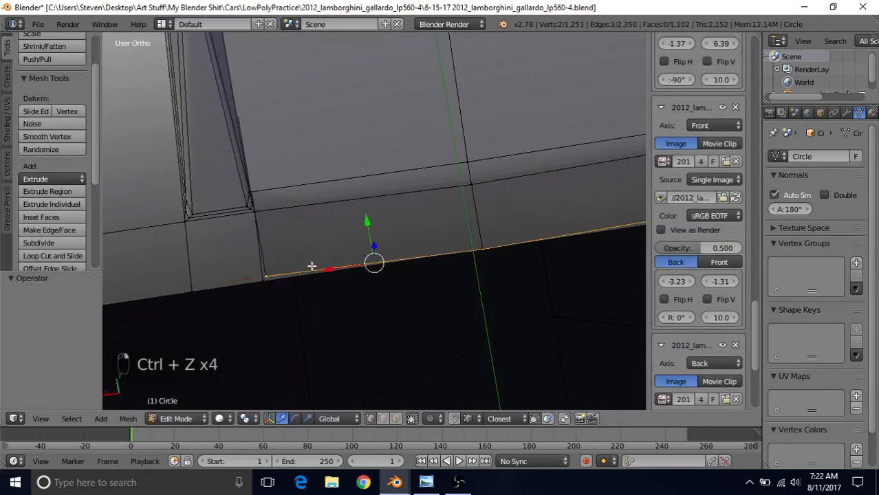
key(Delete)
click(311, 265)
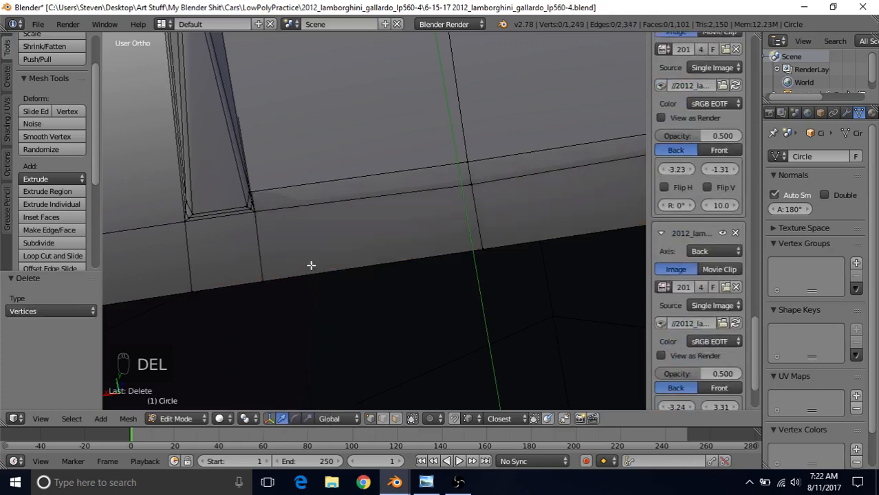
key(Tab)
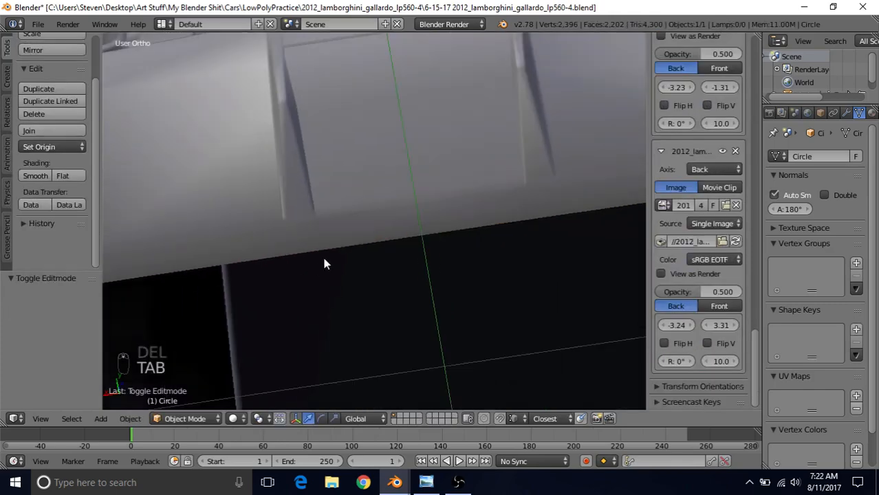
mouse_move(443, 205)
middle_down()
mouse_move(438, 211)
mouse_move(433, 203)
middle_up()
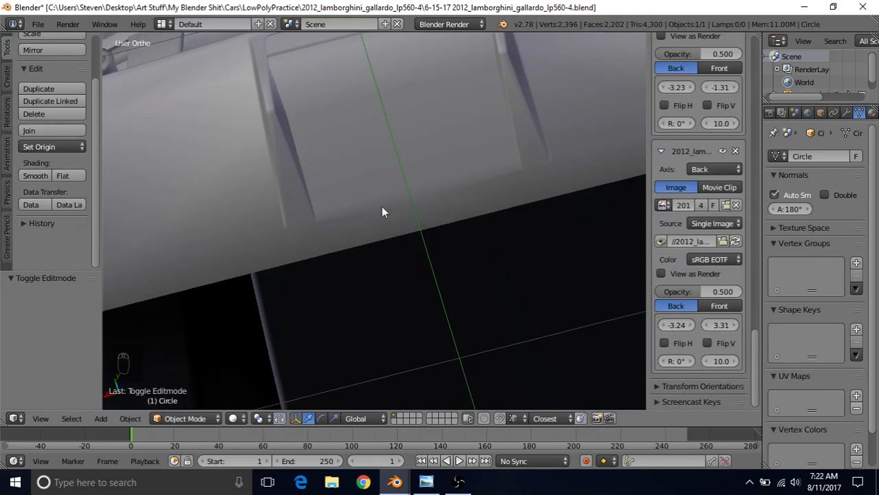
middle_drag(382, 212, 304, 234)
key(Tab)
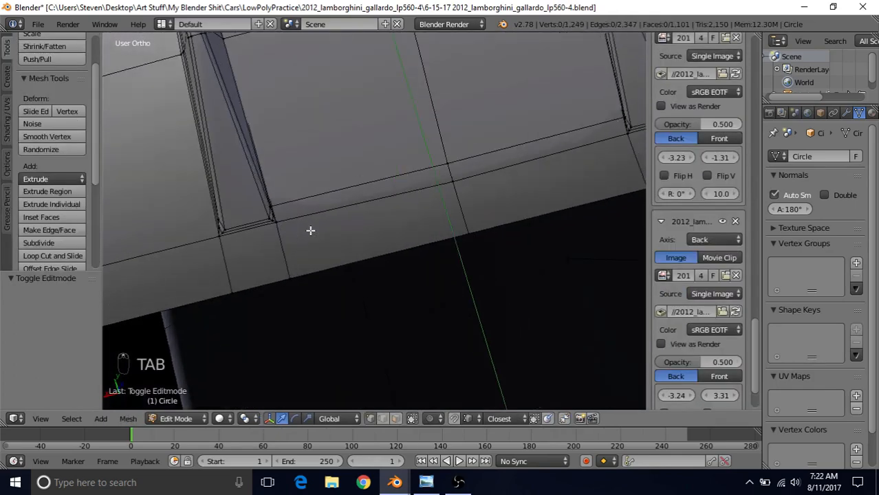
Undo the vertex deletion and earlier strip edits, redoing up to the strip extended to the diffuser's bottom border.
key(ctrl+z)
key(ctrl+z)
key(ctrl+z)
key(ctrl+z)
key(ctrl+z)
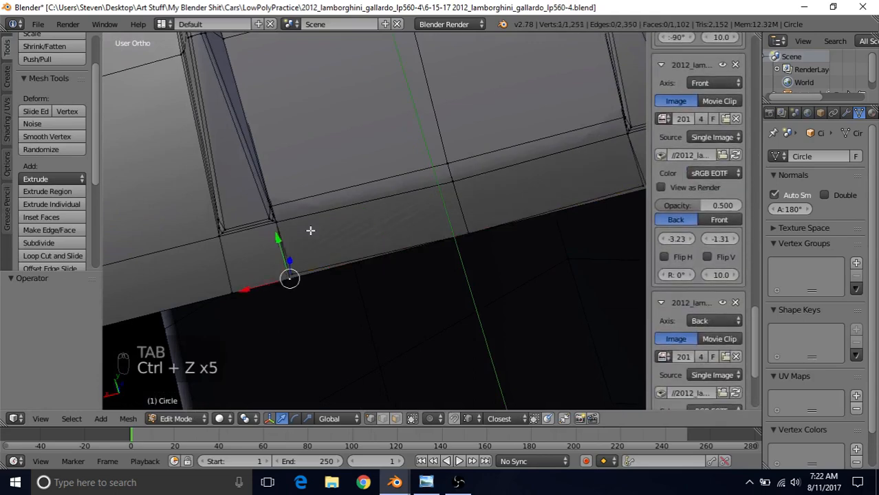
key(ctrl+z)
key(ctrl+z)
key(ctrl+z)
key(ctrl+z)
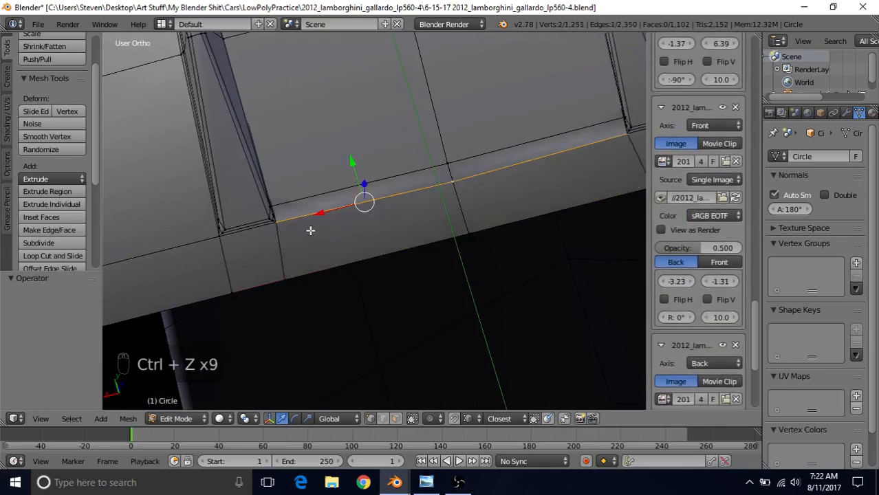
key(ctrl+shift+z)
key(ctrl+shift+z)
key(ctrl+shift+z)
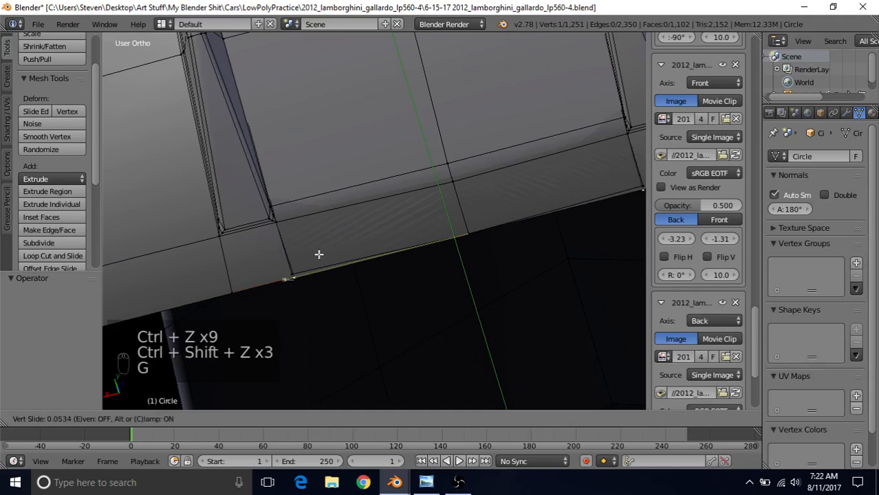
Slide the strip's corner vertex by a factor of 0.029, then move it 0.004 along X and -0.006 along Y.
click(314, 256)
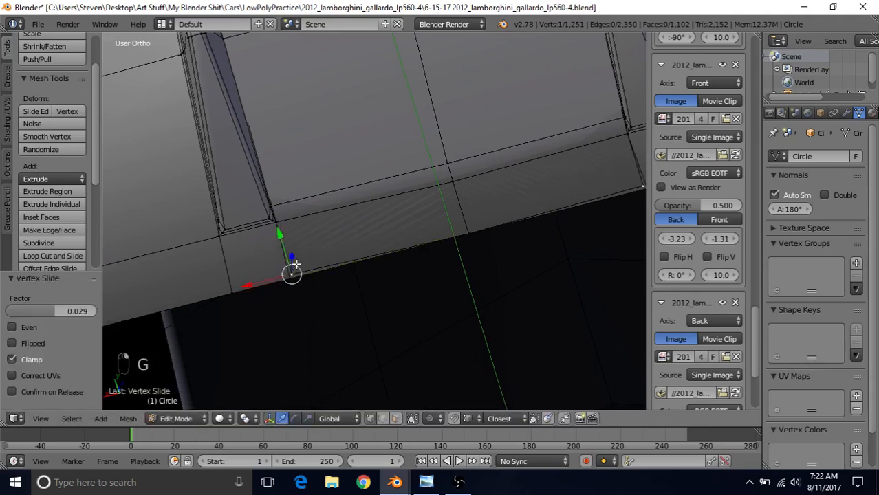
key(g)
click(290, 275)
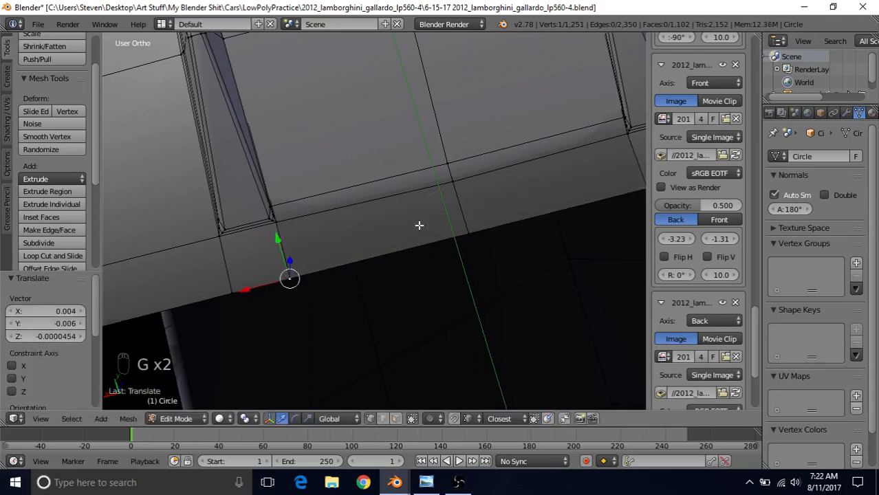
Examine the centre panel's transition into the bottom border and the whole rear end from below and behind in object mode.
key(Tab)
scroll(461, 279, down, 5)
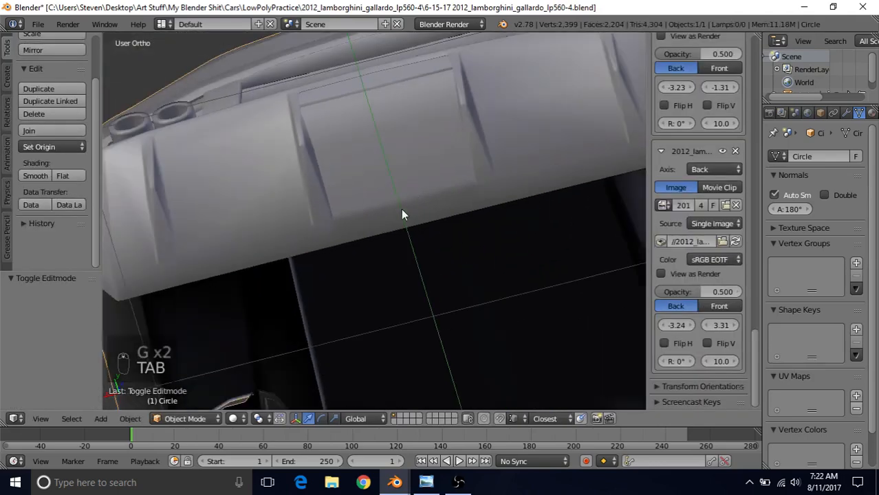
middle_drag(348, 191, 405, 168)
scroll(406, 169, up, 5)
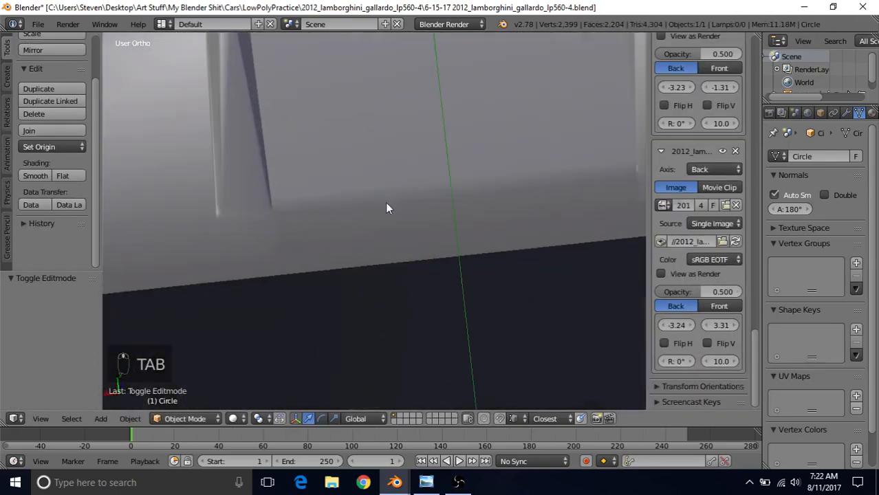
scroll(275, 249, down, 3)
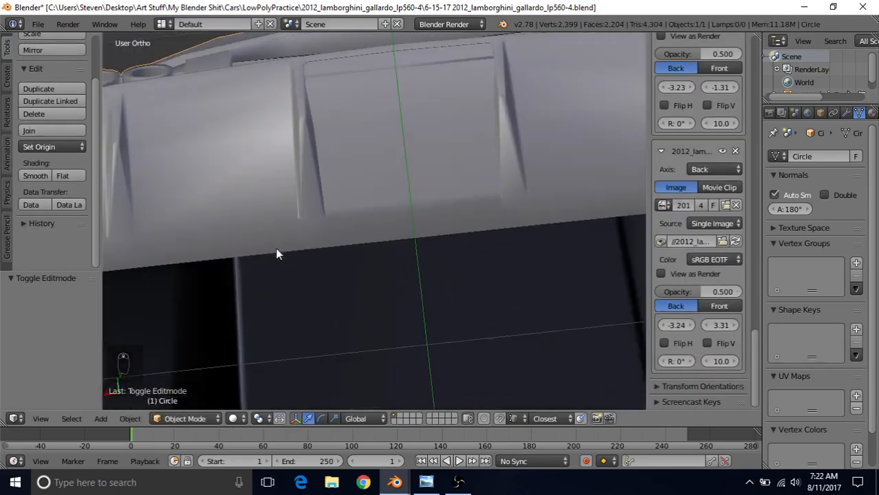
middle_drag(276, 251, 390, 217)
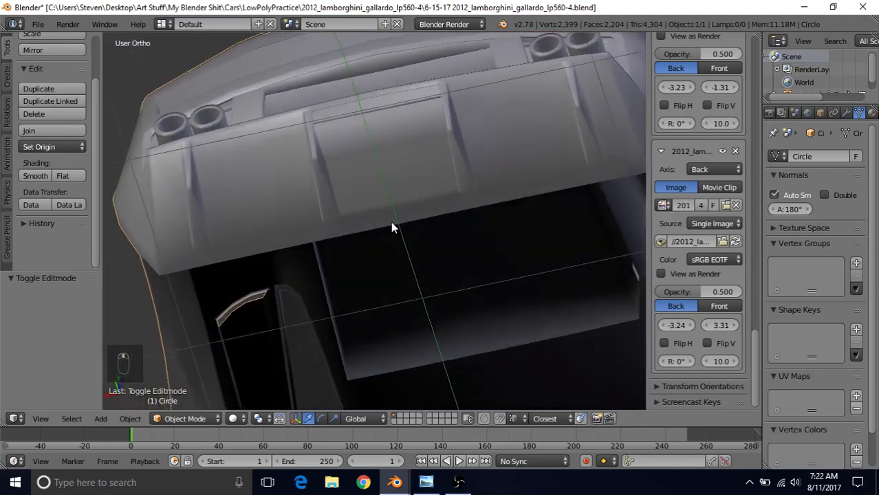
scroll(392, 196, up, 5)
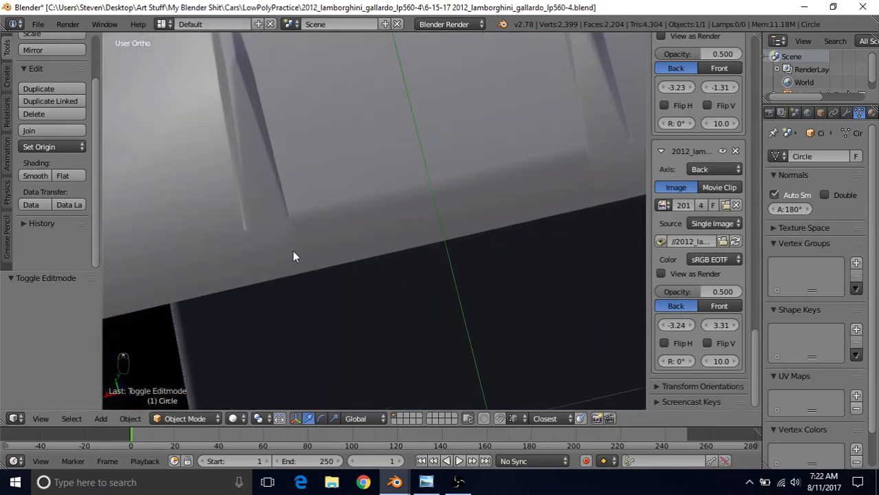
scroll(277, 222, down, 4)
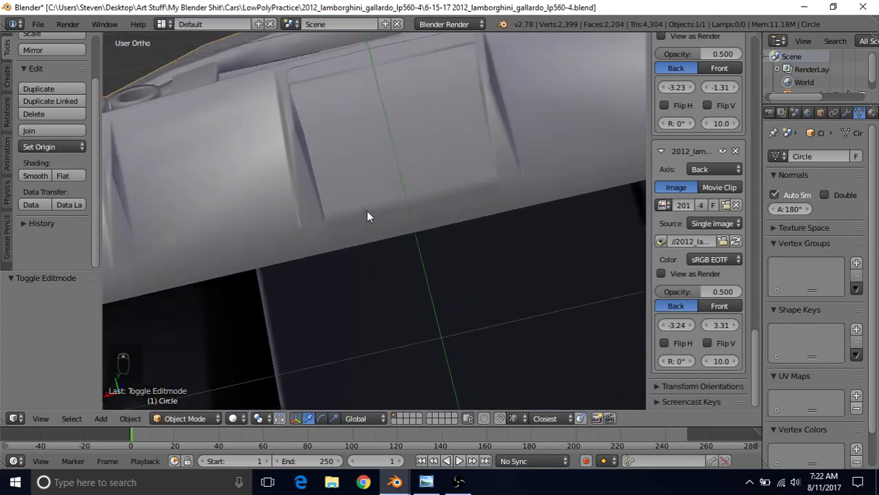
mouse_move(366, 210)
middle_down()
mouse_move(397, 195)
mouse_move(387, 237)
mouse_move(350, 246)
mouse_move(397, 172)
mouse_move(355, 207)
middle_up()
middle_drag(389, 157, 318, 242)
scroll(317, 241, up, 3)
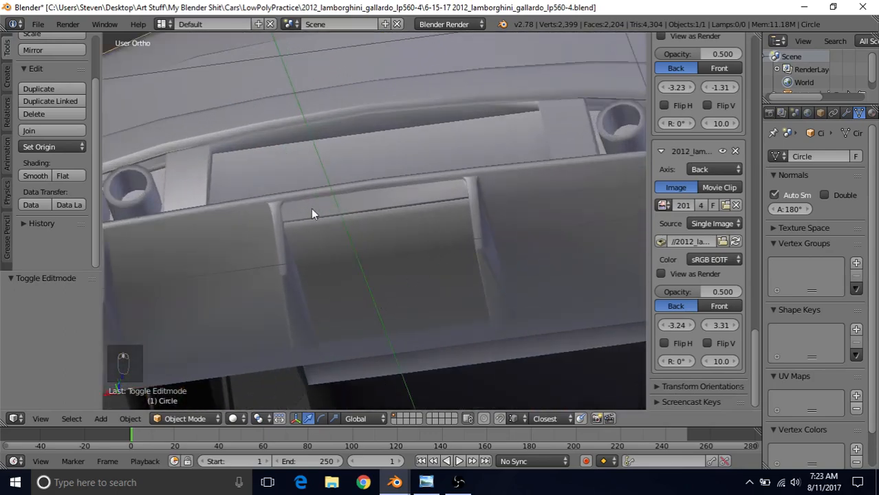
middle_drag(310, 208, 203, 199)
scroll(341, 227, down, 3)
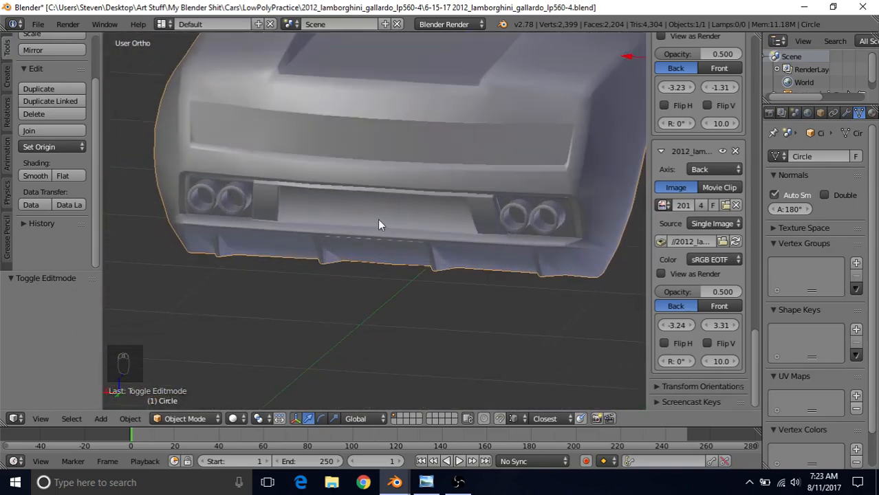
middle_drag(379, 222, 205, 192)
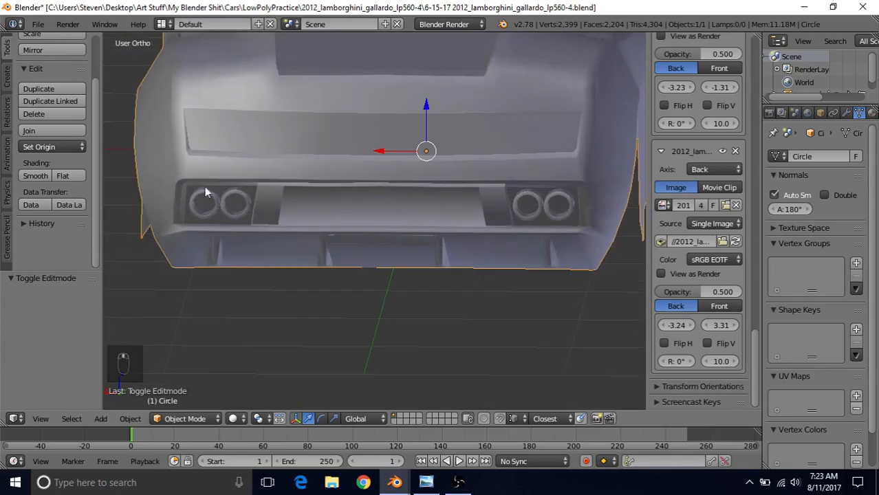
Open the file commands for the current car model.
click(41, 26)
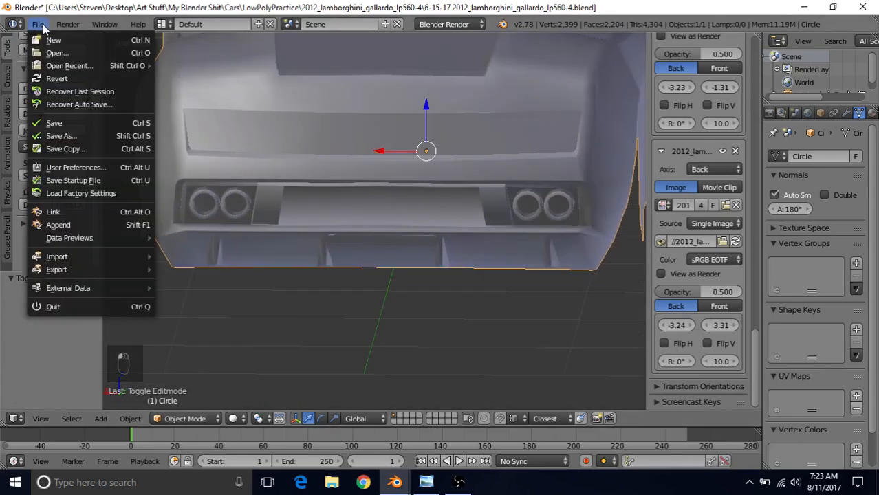